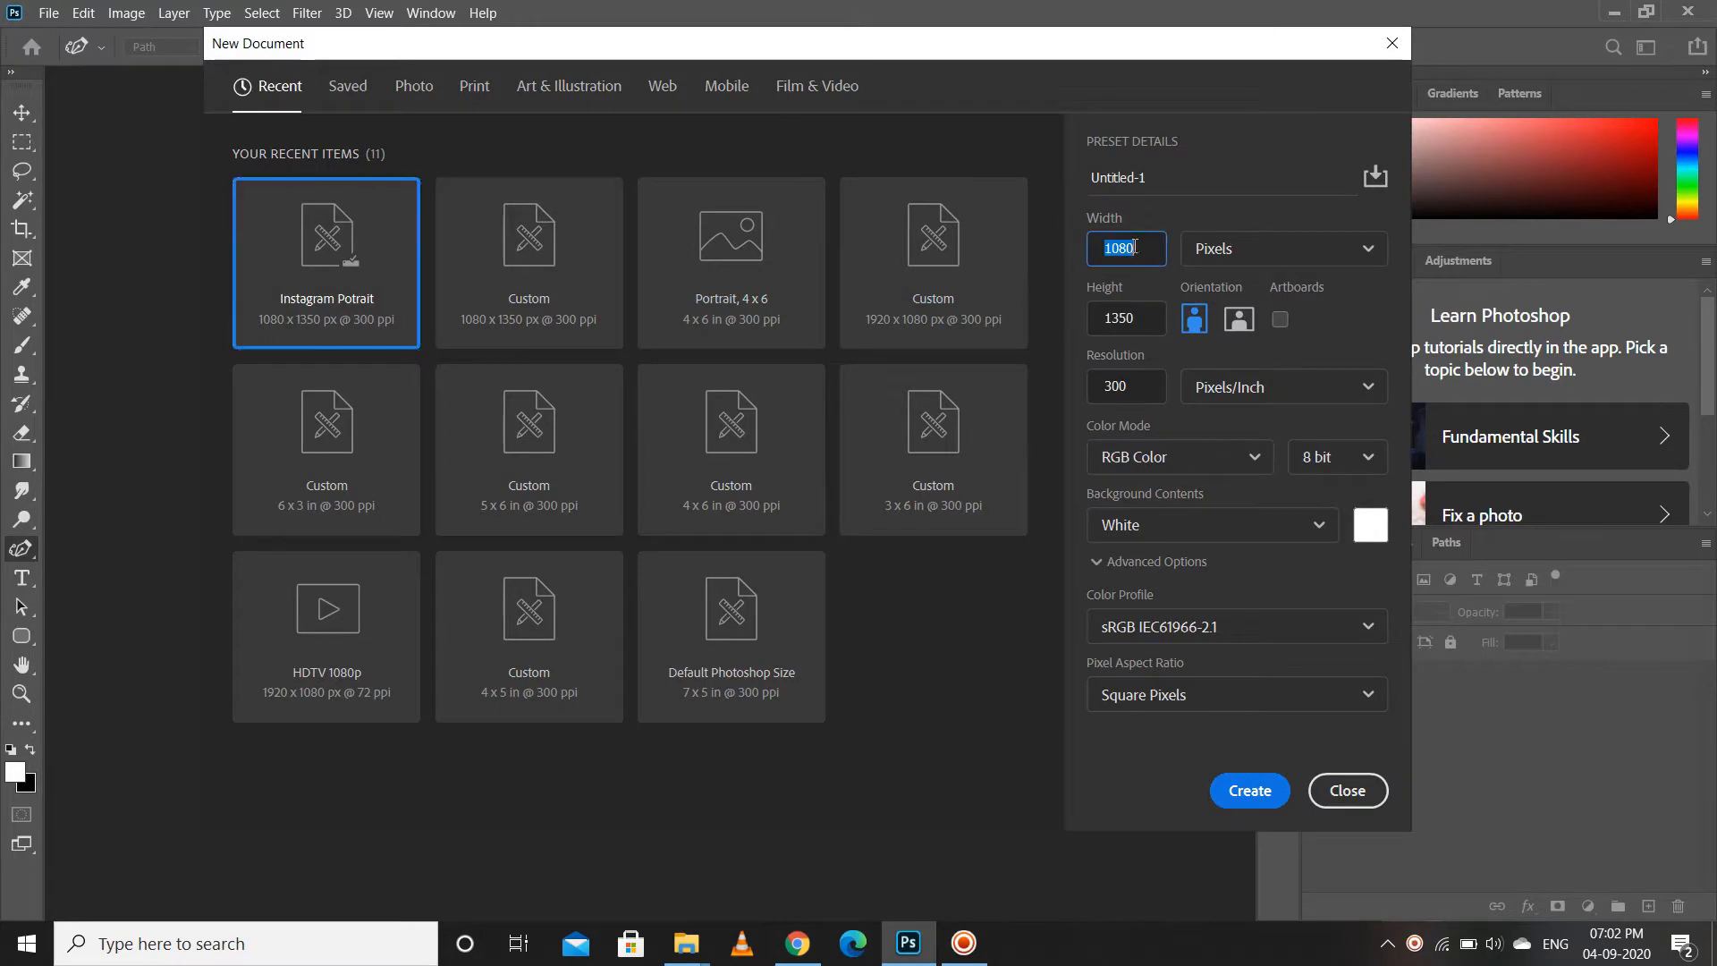
- Create a new white RGB document of 1080 x 1350 pixels at 300 pixels/inch
{"action": "left_click", "coordinate": [1249, 790]}
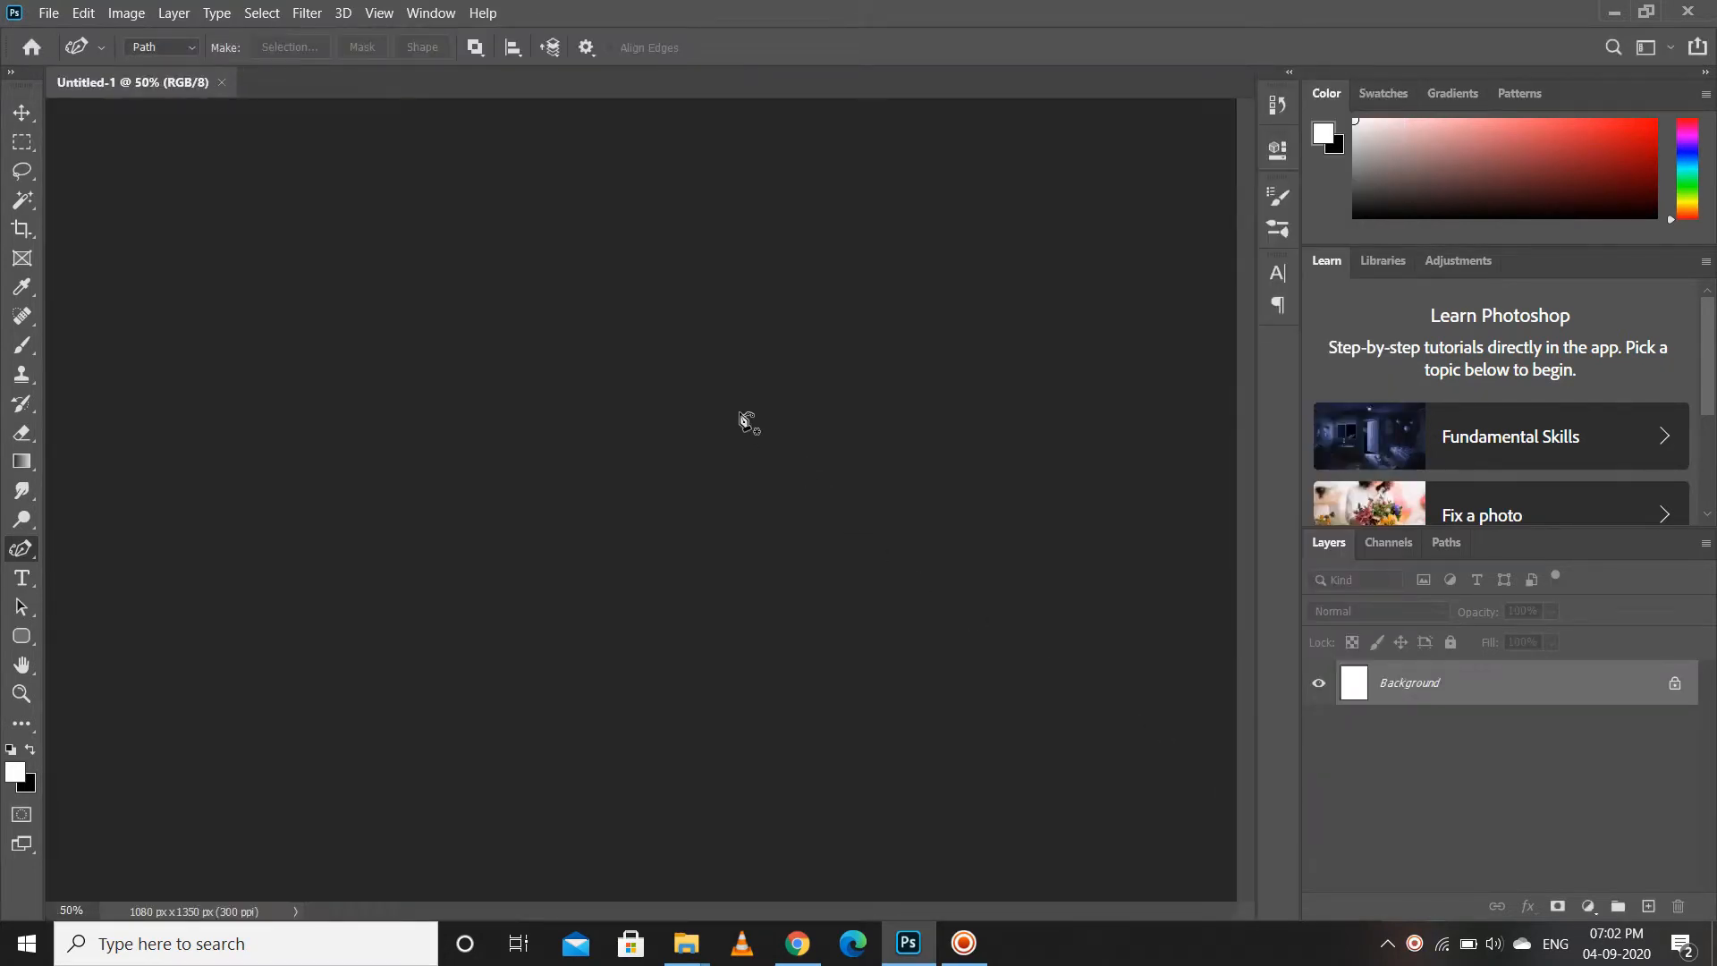
{"action": "left_click", "coordinate": [21, 112]}
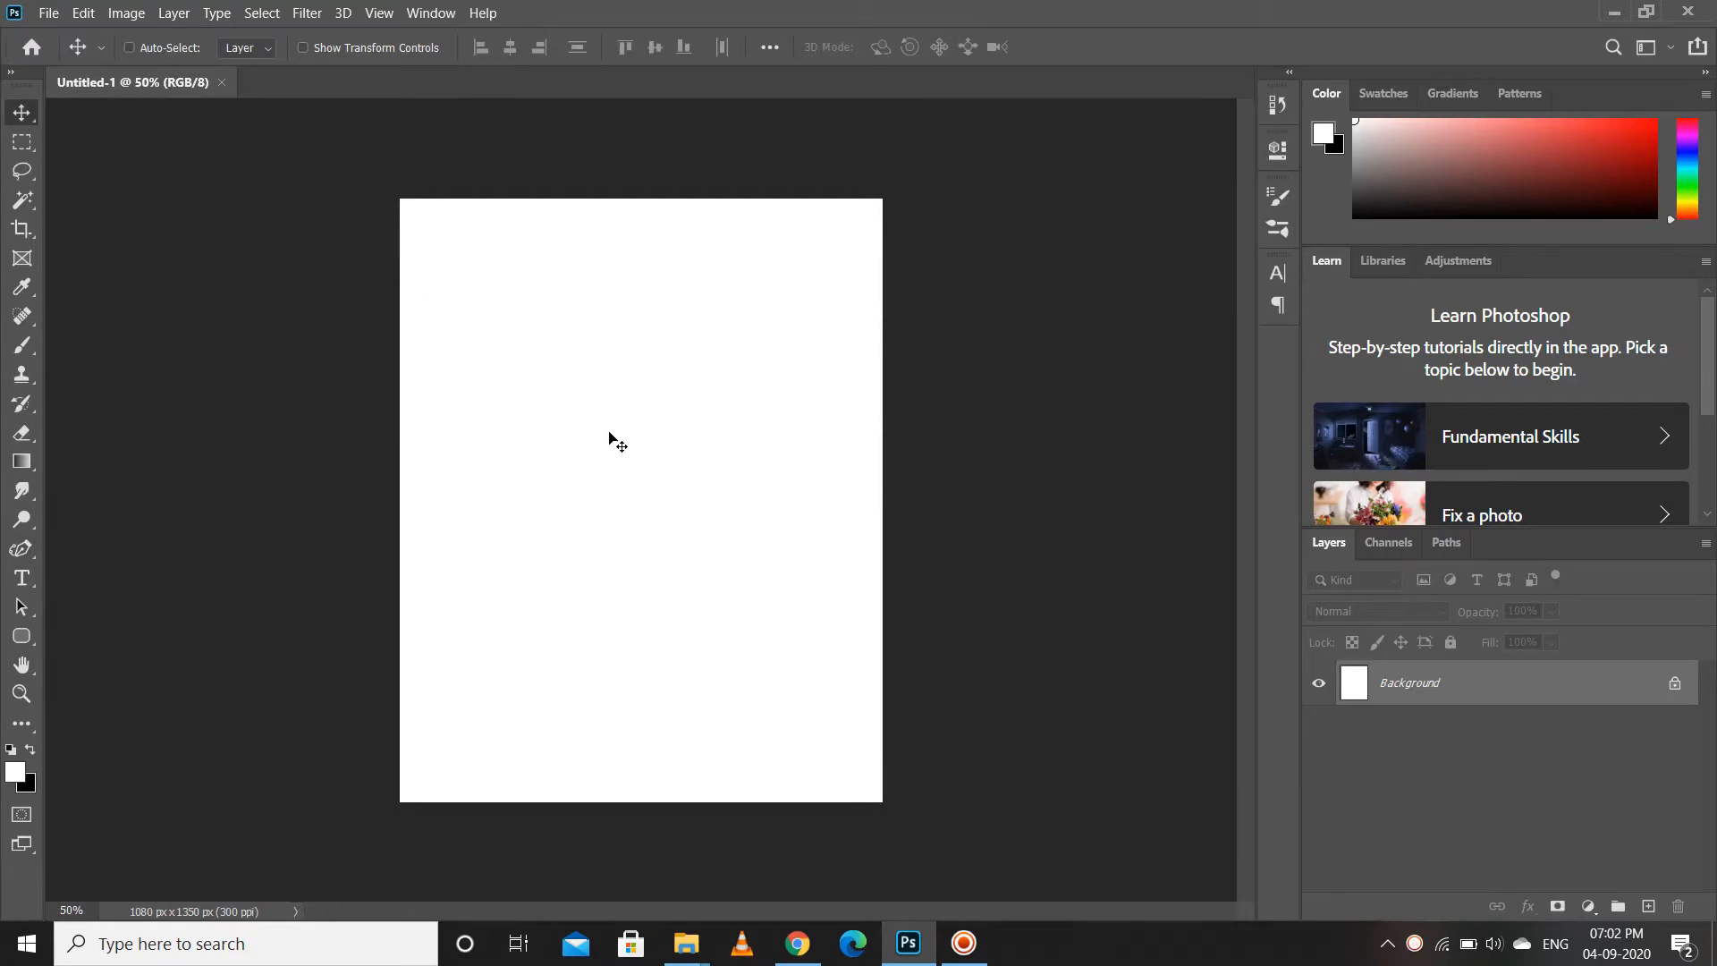
- Place the sneaker photo from the Downloads folder into the document and scale and position it to fill the canvas
{"action": "mouse_move", "coordinate": [686, 941]}
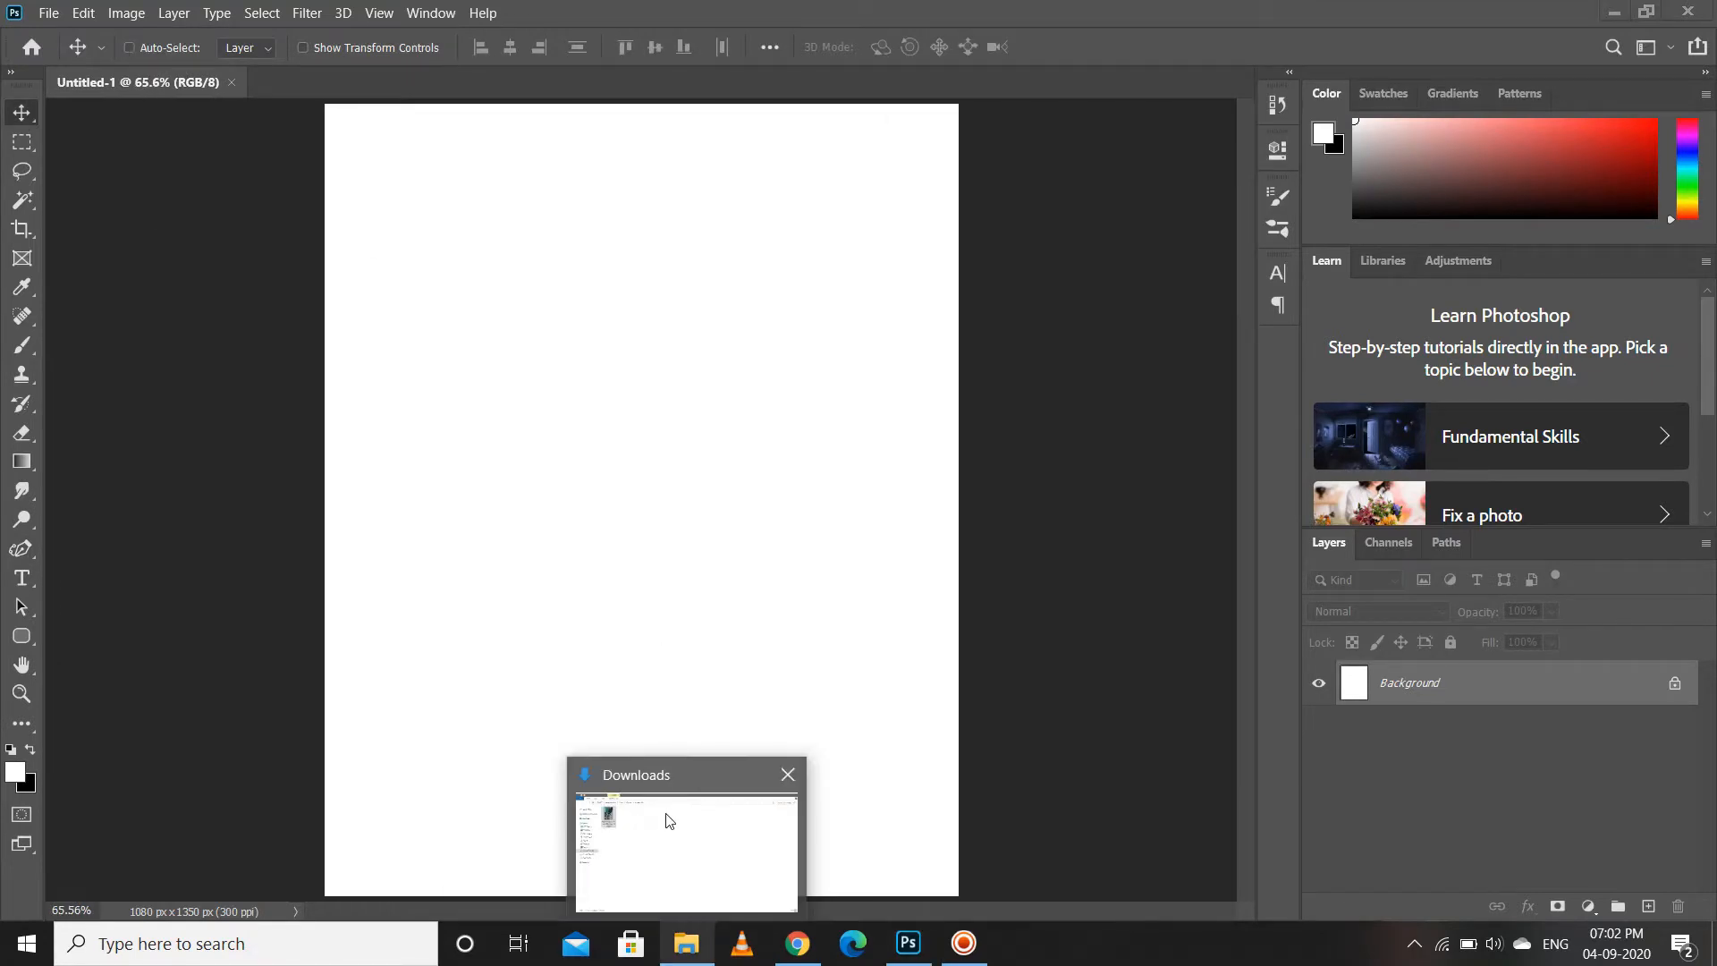
{"action": "left_click", "coordinate": [683, 761]}
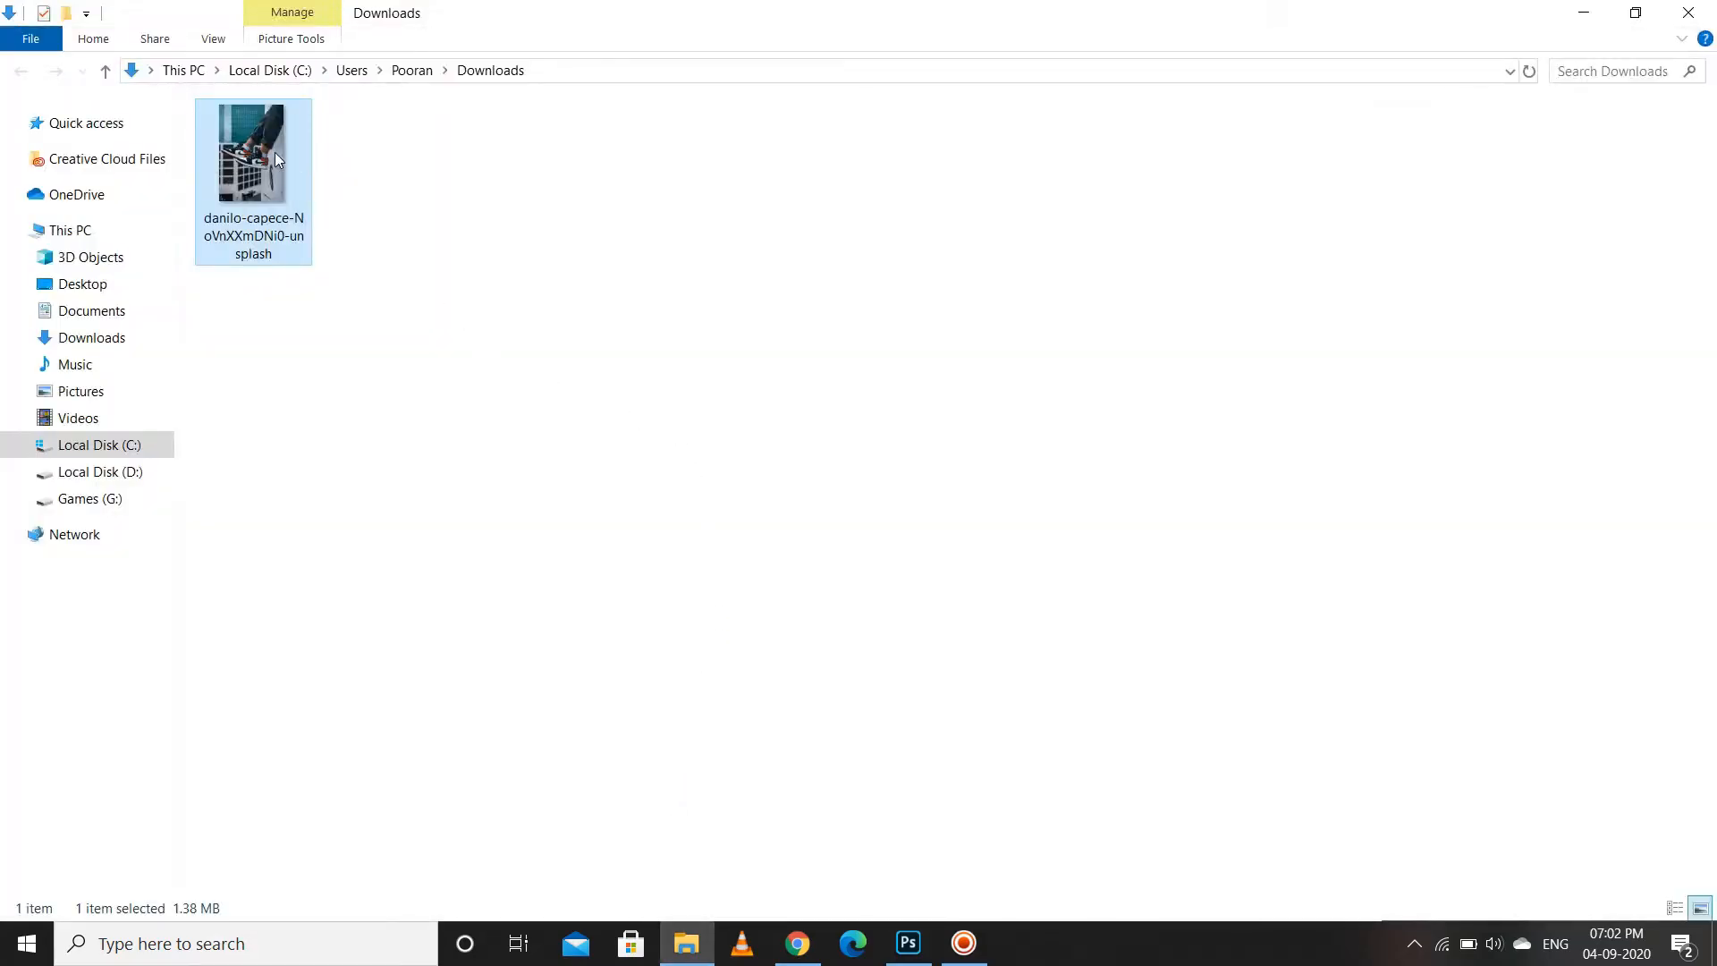
{"action": "left_click_drag", "start_coordinate": [279, 161], "coordinate": [691, 477]}
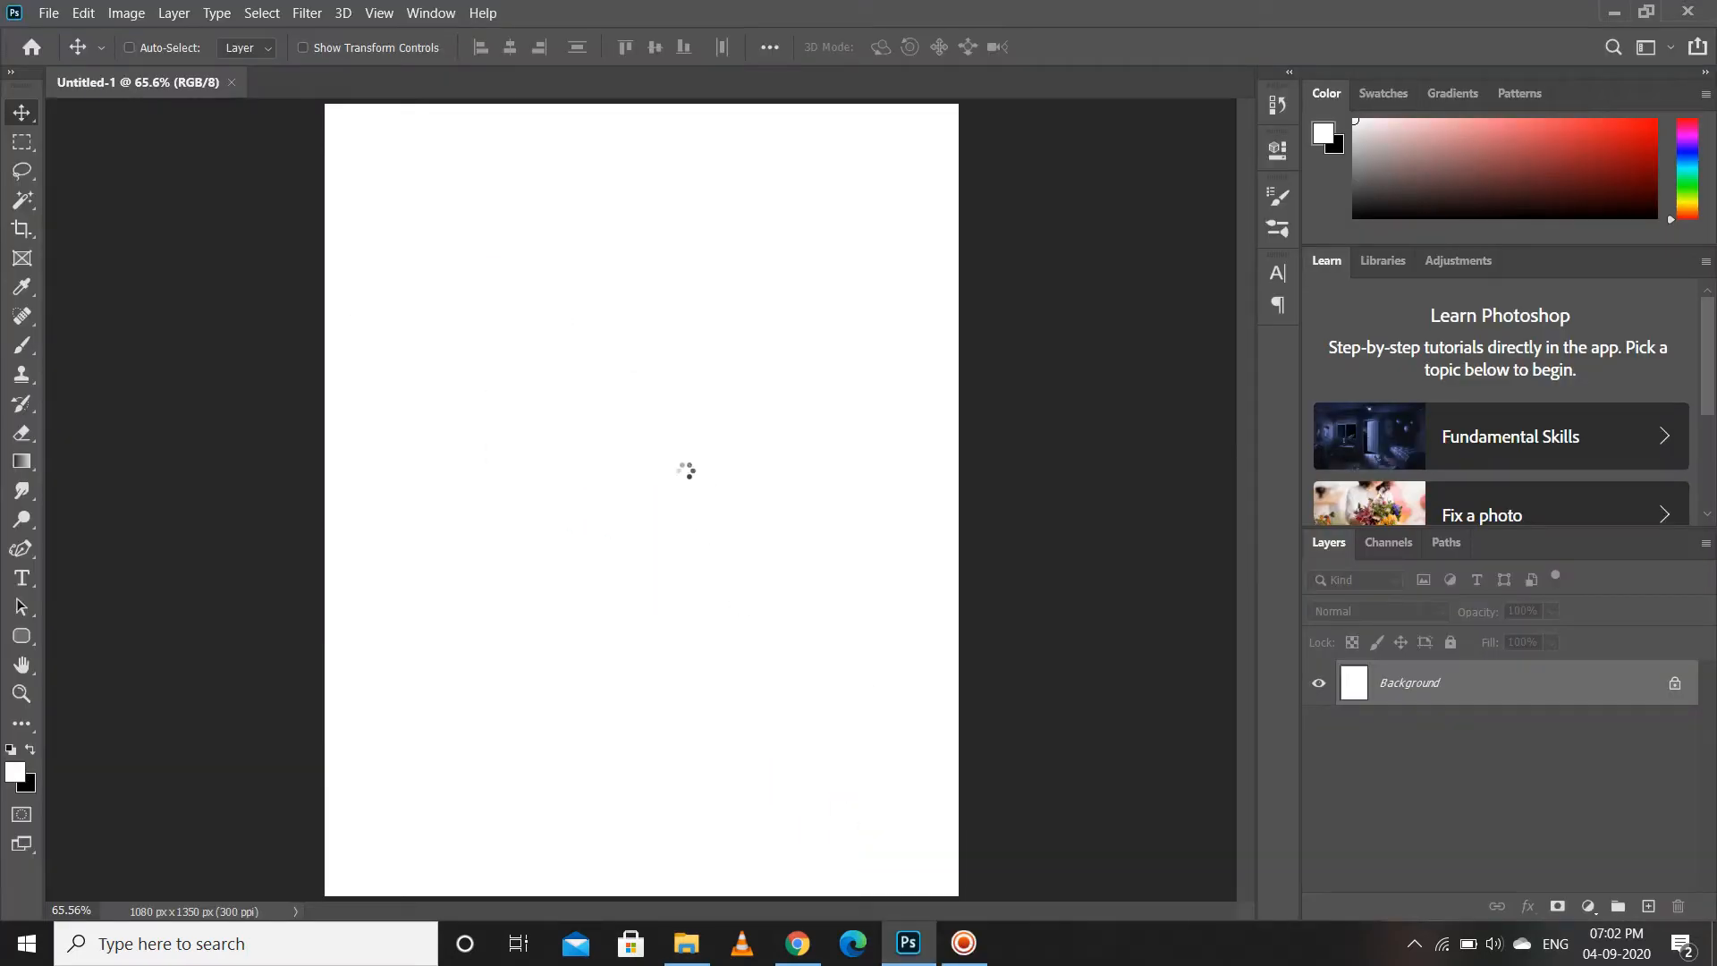
{"action": "left_click_drag", "start_coordinate": [909, 499], "coordinate": [839, 484]}
{"action": "left_click_drag", "start_coordinate": [897, 533], "coordinate": [925, 533]}
{"action": "left_click_drag", "start_coordinate": [847, 403], "coordinate": [887, 487]}
{"action": "left_click", "coordinate": [202, 322]}
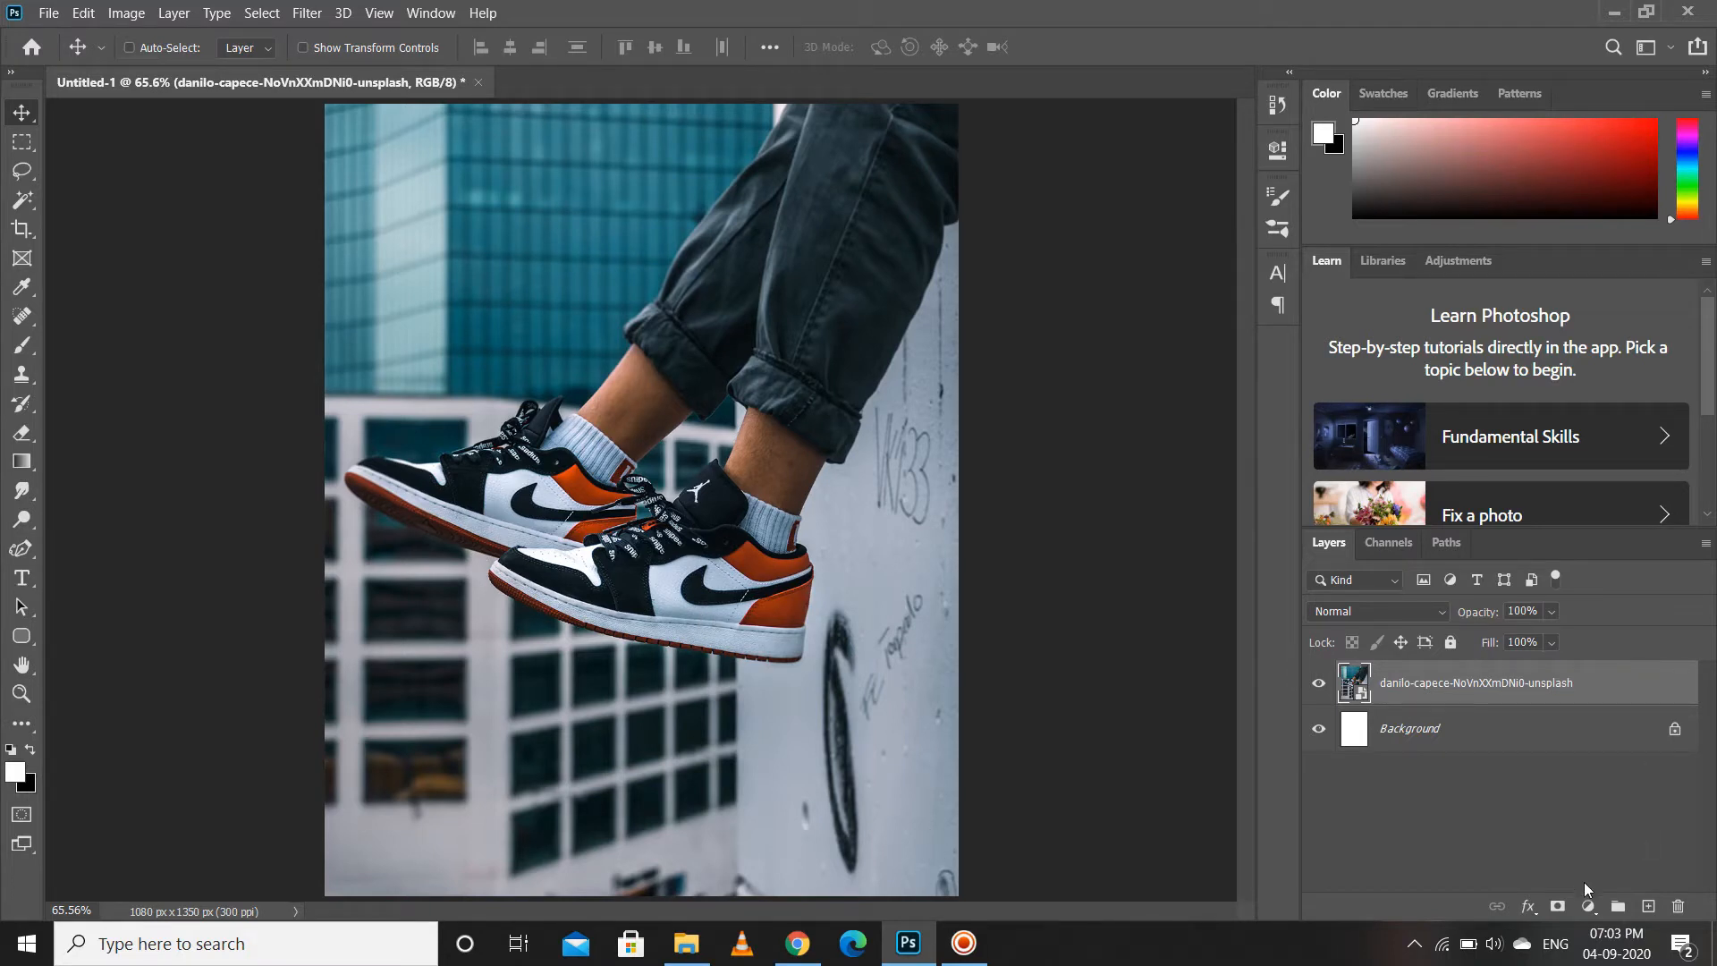
- Rename the placed photo layer as BG
{"action": "double_click", "coordinate": [1459, 686]}
{"action": "type", "text": "BG"}
{"action": "key", "text": "Return"}
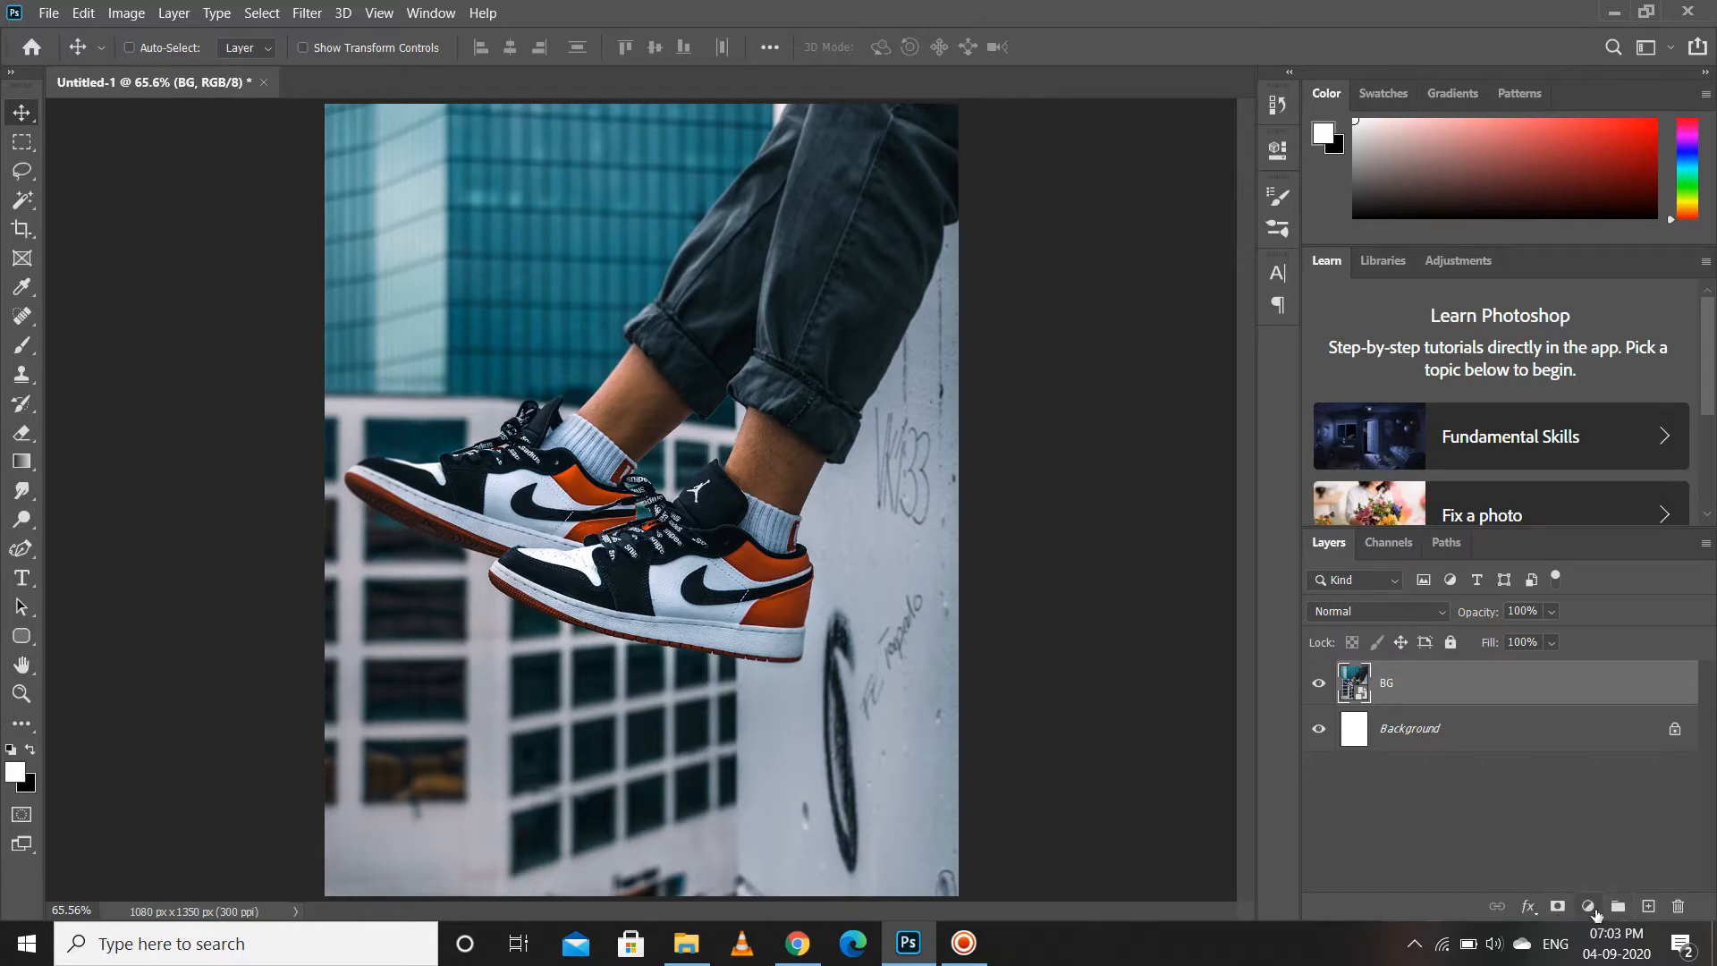
- Add a Curves adjustment clipped to the BG layer and shape a gentle S-curve with lowered midtones and raised highlights
{"action": "left_click", "coordinate": [1597, 910]}
{"action": "left_click", "coordinate": [1590, 628]}
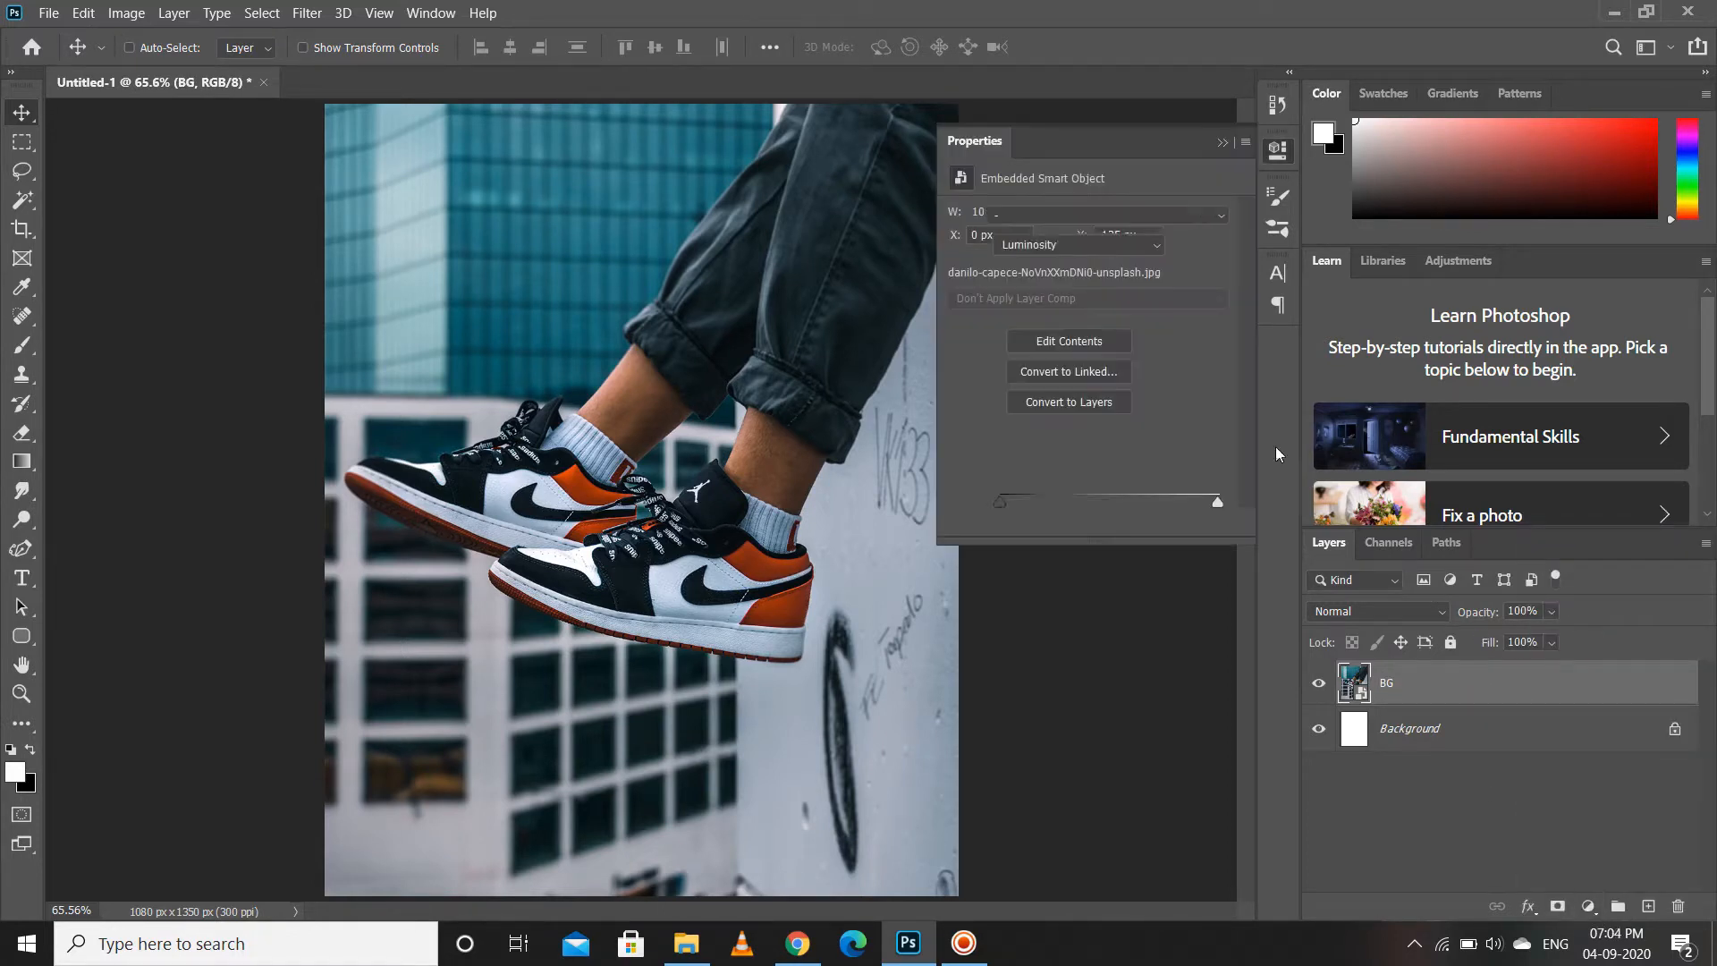
{"action": "left_click", "coordinate": [1087, 523]}
{"action": "left_click_drag", "start_coordinate": [1101, 392], "coordinate": [1163, 320]}
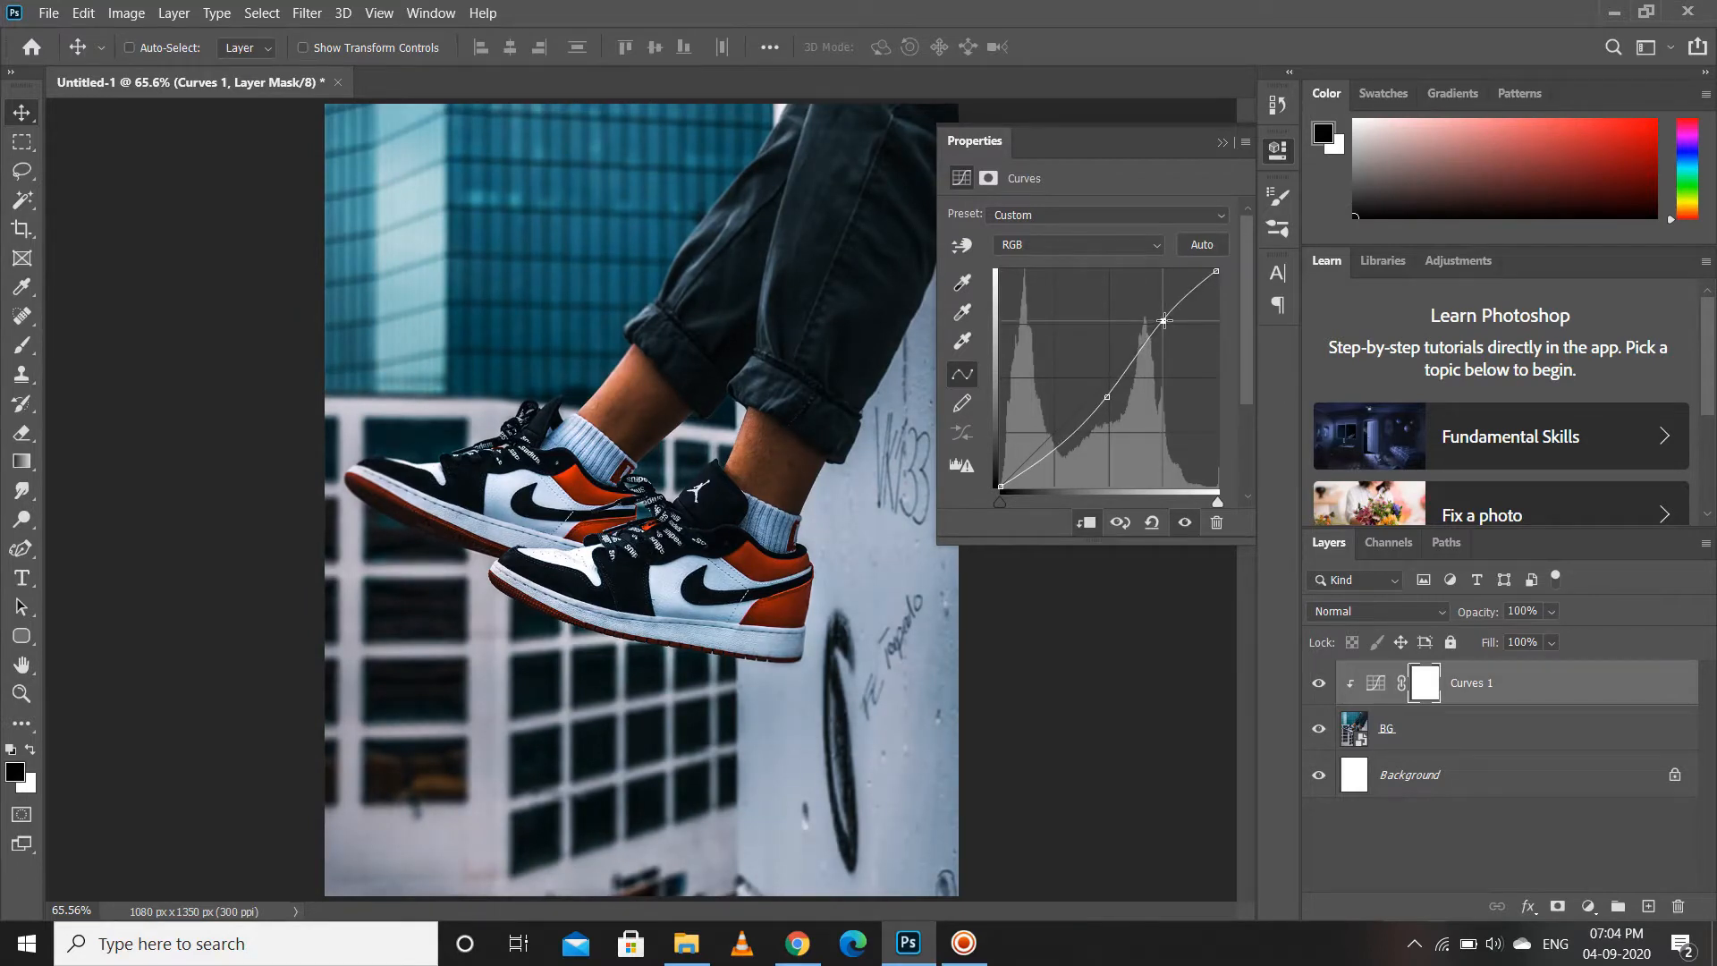
- Add a clipped Brightness/Contrast adjustment above the curves, with brightness -20 and contrast 12
{"action": "left_click", "coordinate": [1588, 906]}
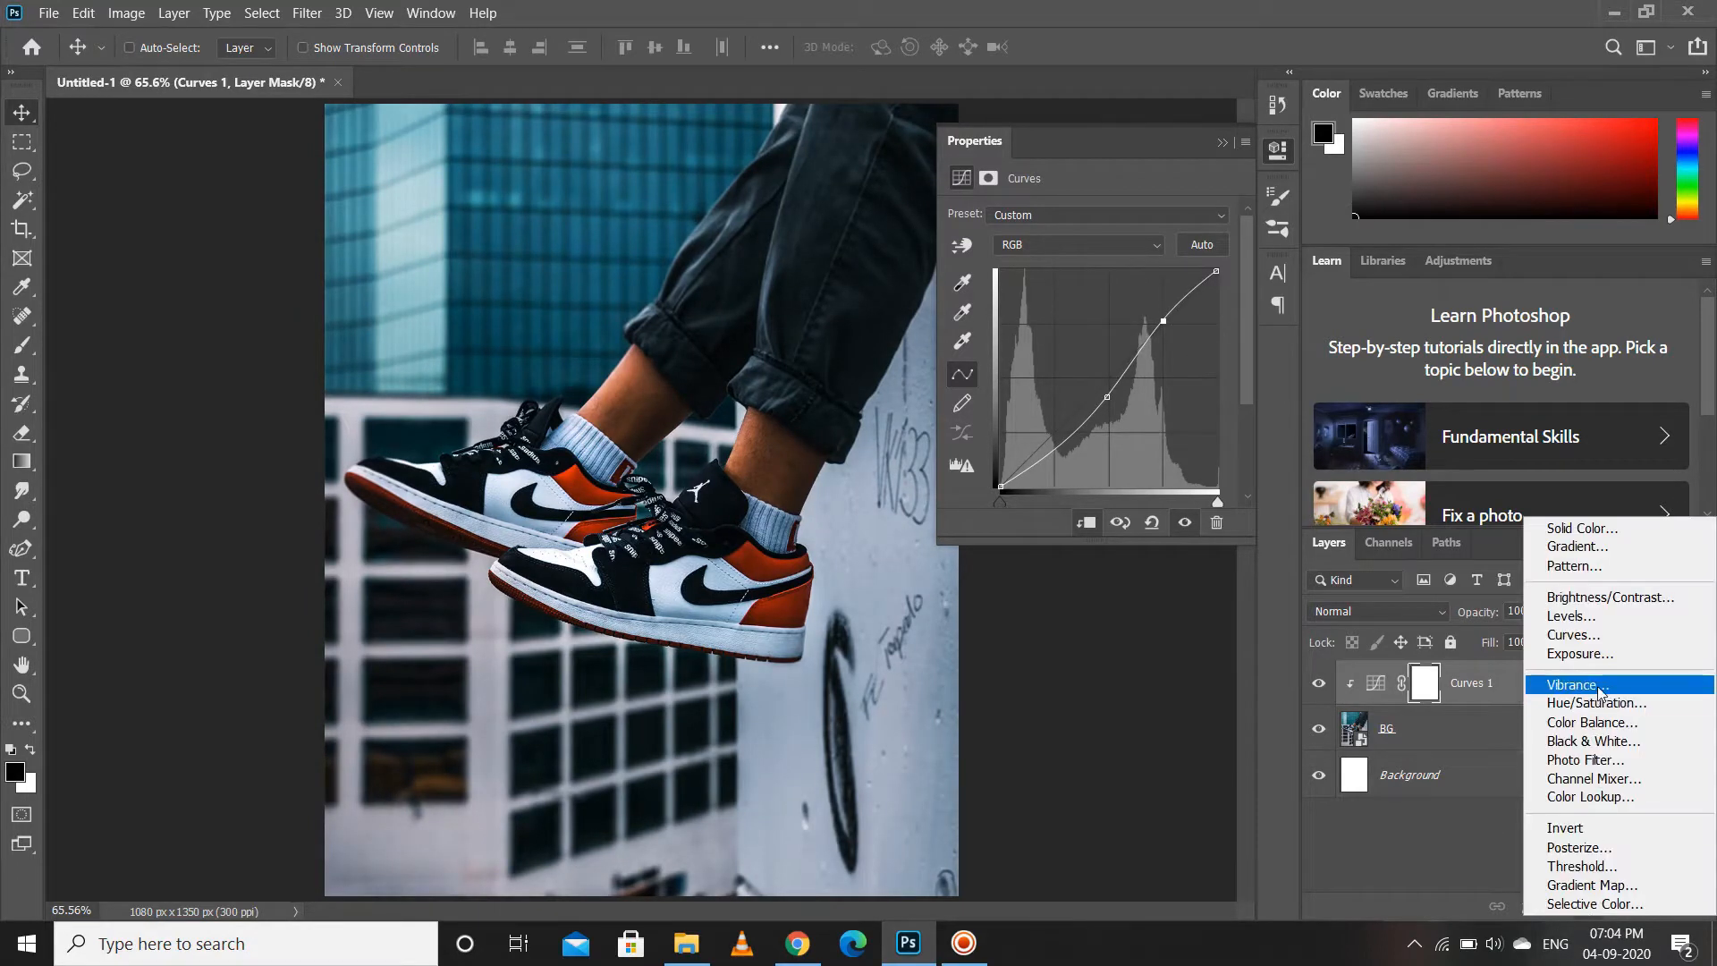
{"action": "left_click", "coordinate": [1601, 596]}
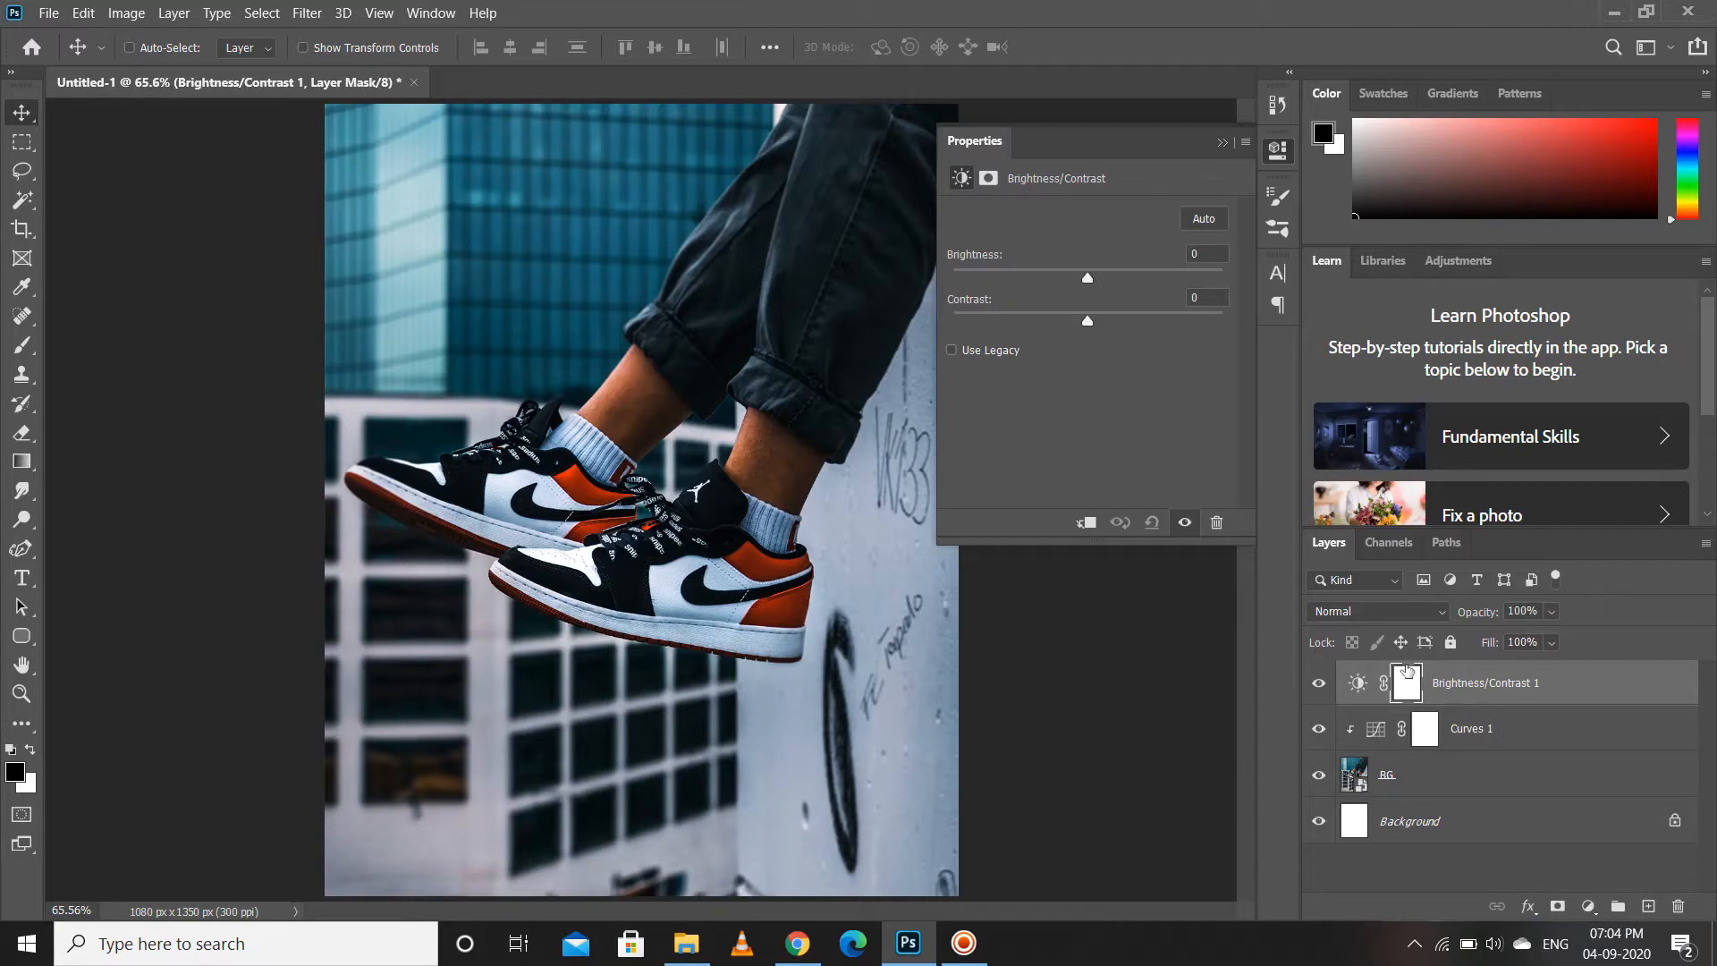
{"action": "left_click", "coordinate": [1086, 524]}
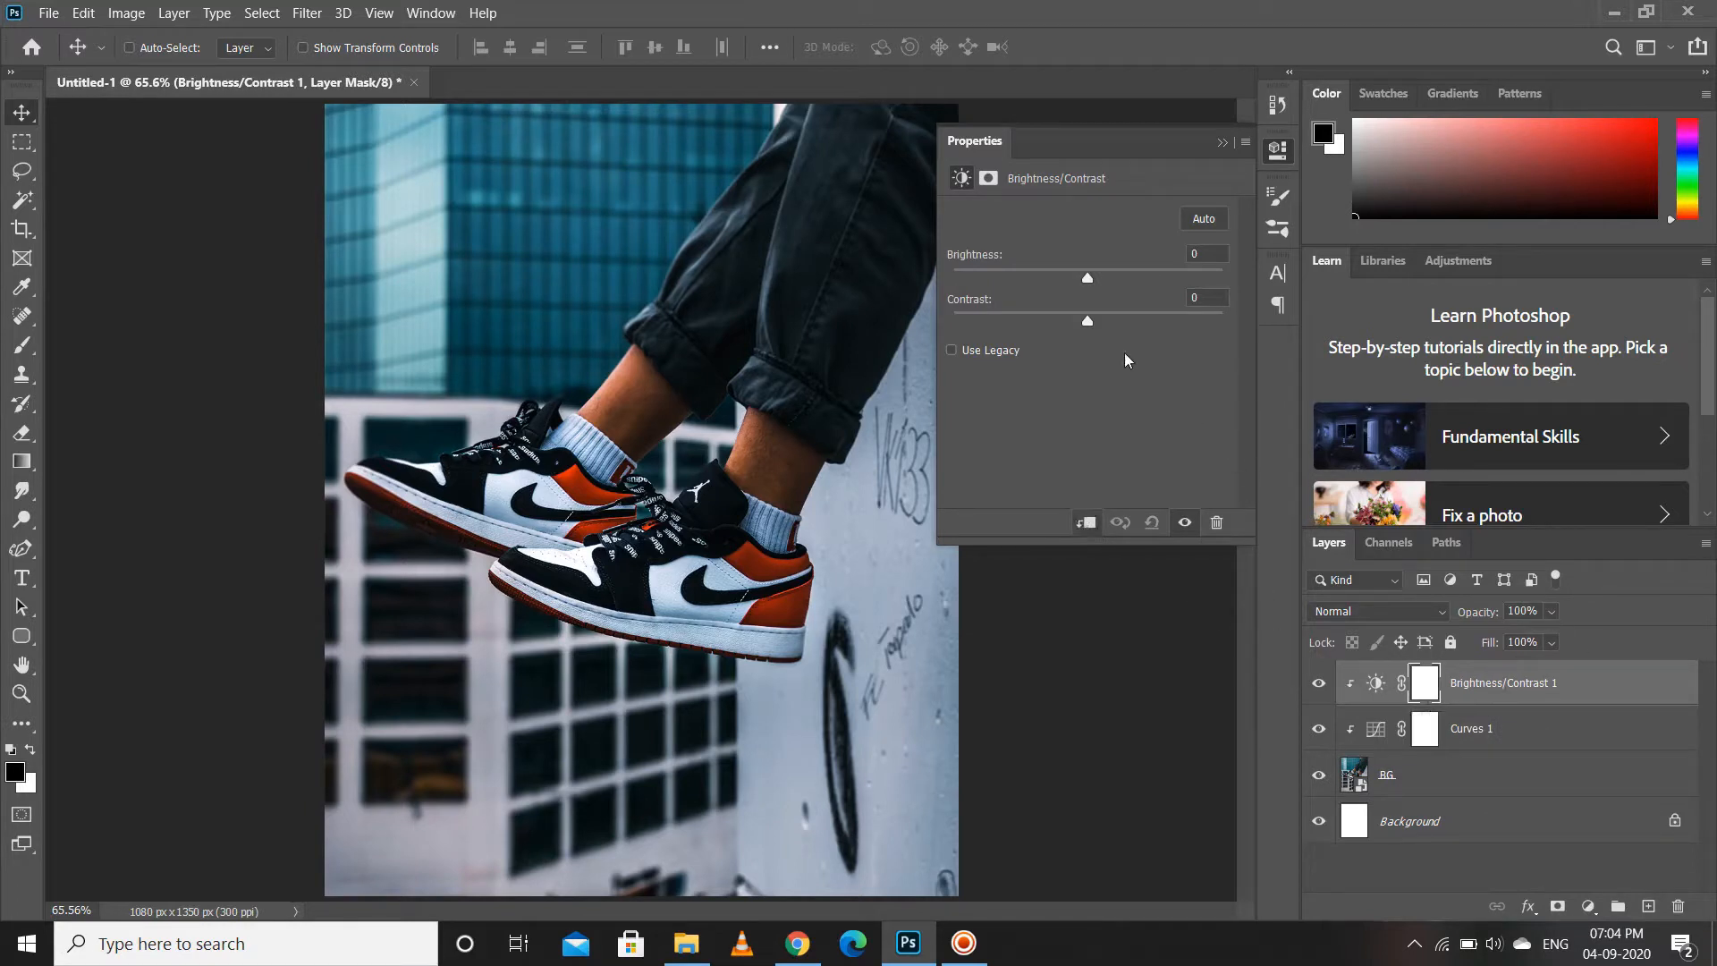
{"action": "left_click_drag", "start_coordinate": [1087, 277], "coordinate": [1104, 321]}
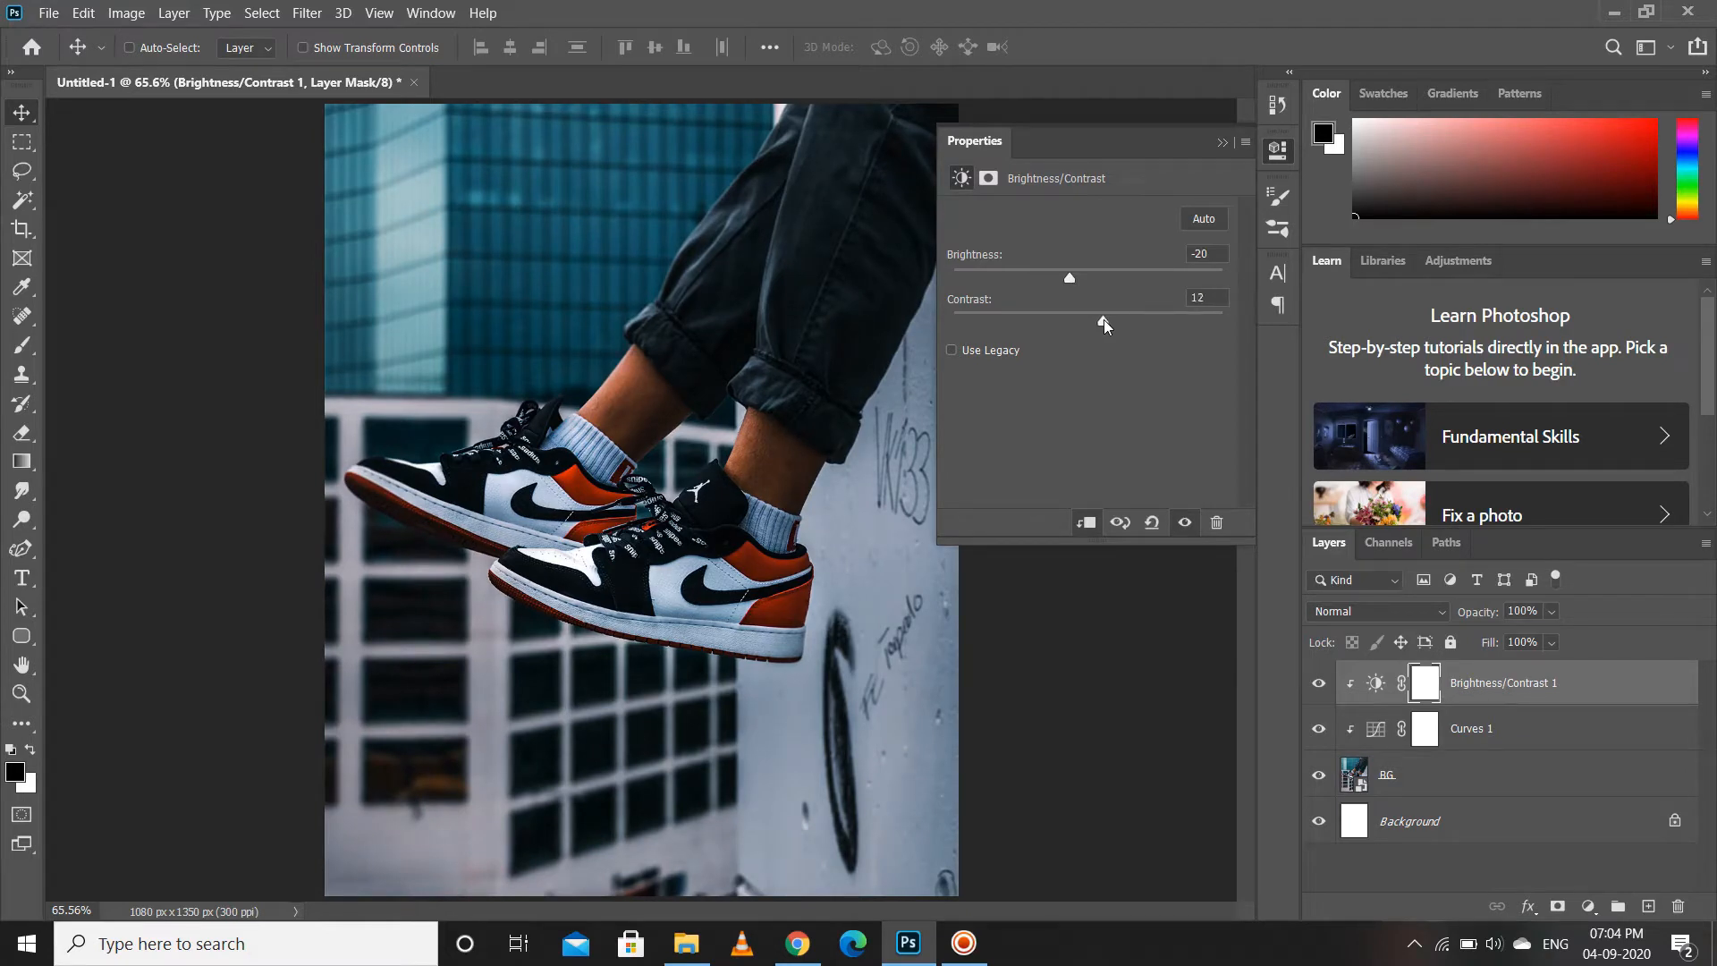
{"action": "left_click", "coordinate": [1222, 143]}
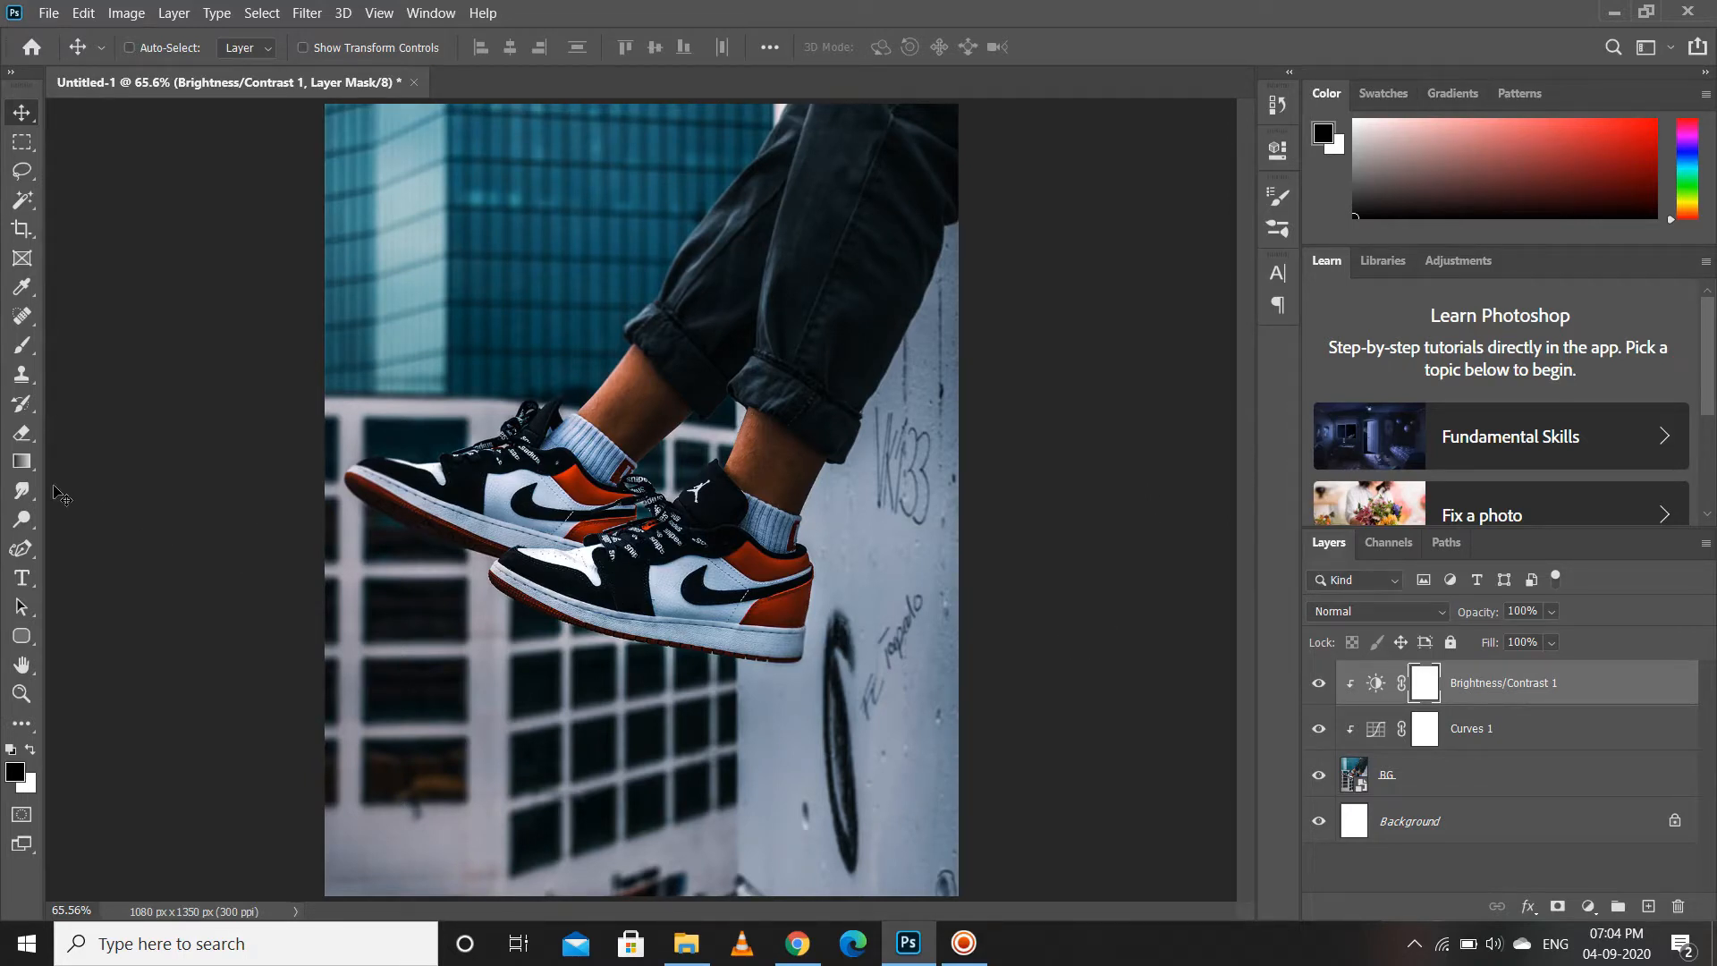
- With the Pen tool on the BG layer, trace the lower edge of the front sneaker's white midsole from heel to toe
{"action": "left_click", "coordinate": [27, 549]}
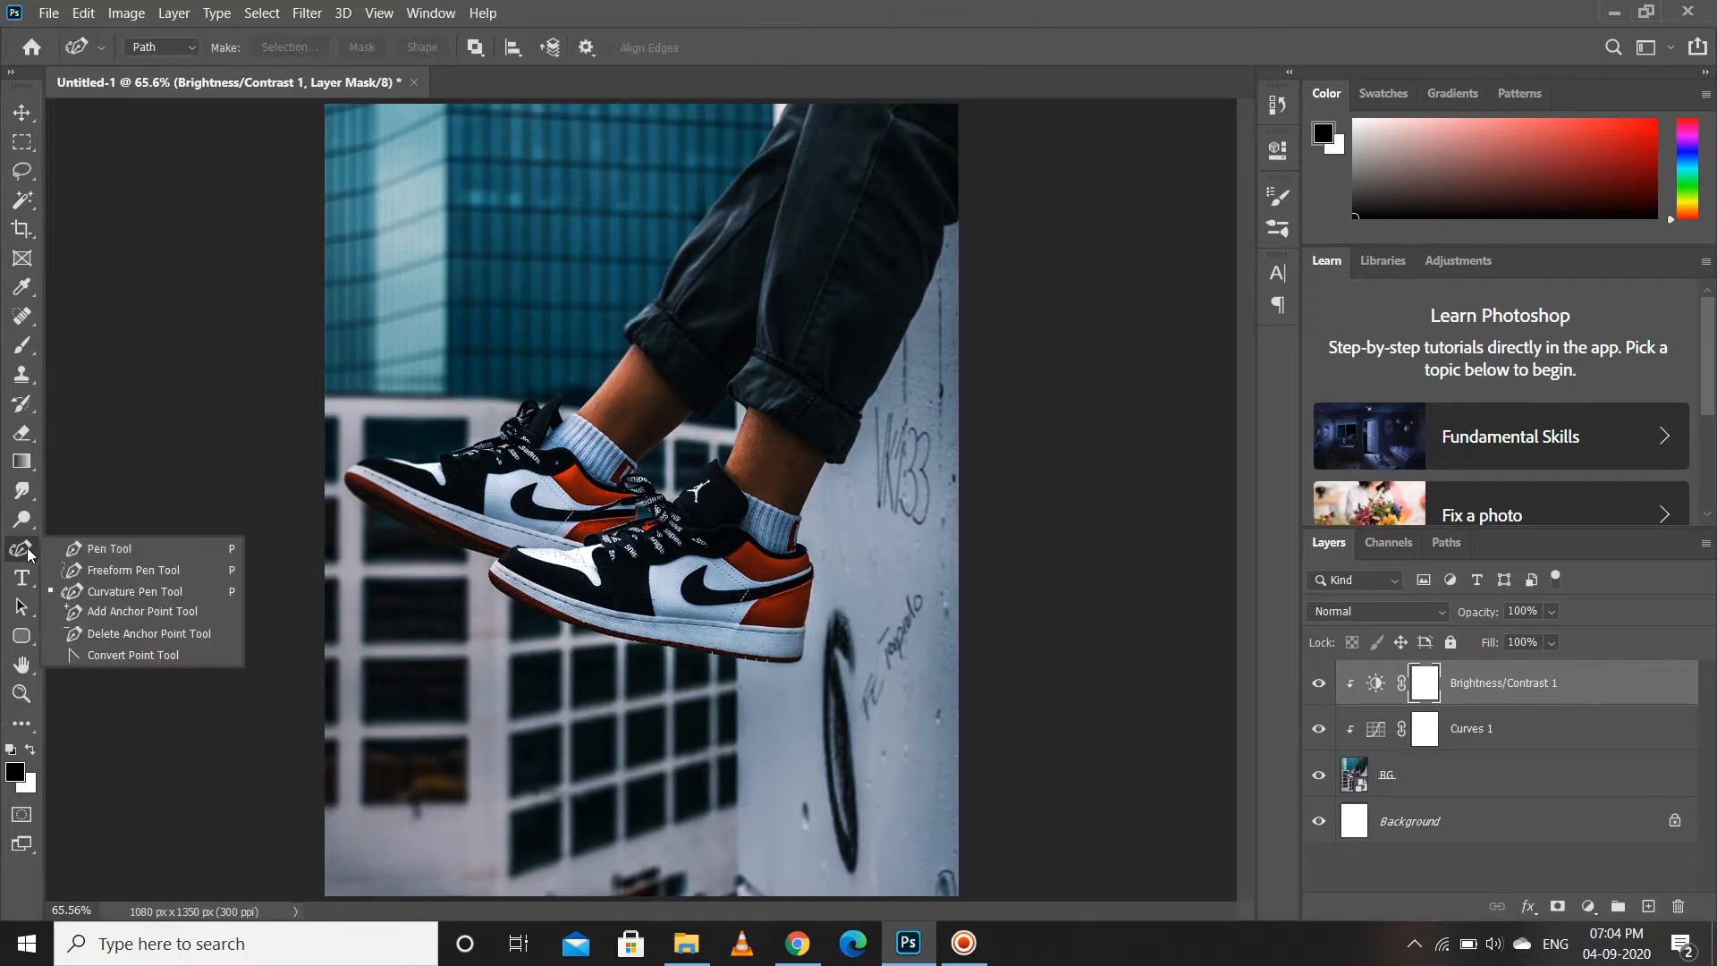
{"action": "left_click", "coordinate": [95, 549]}
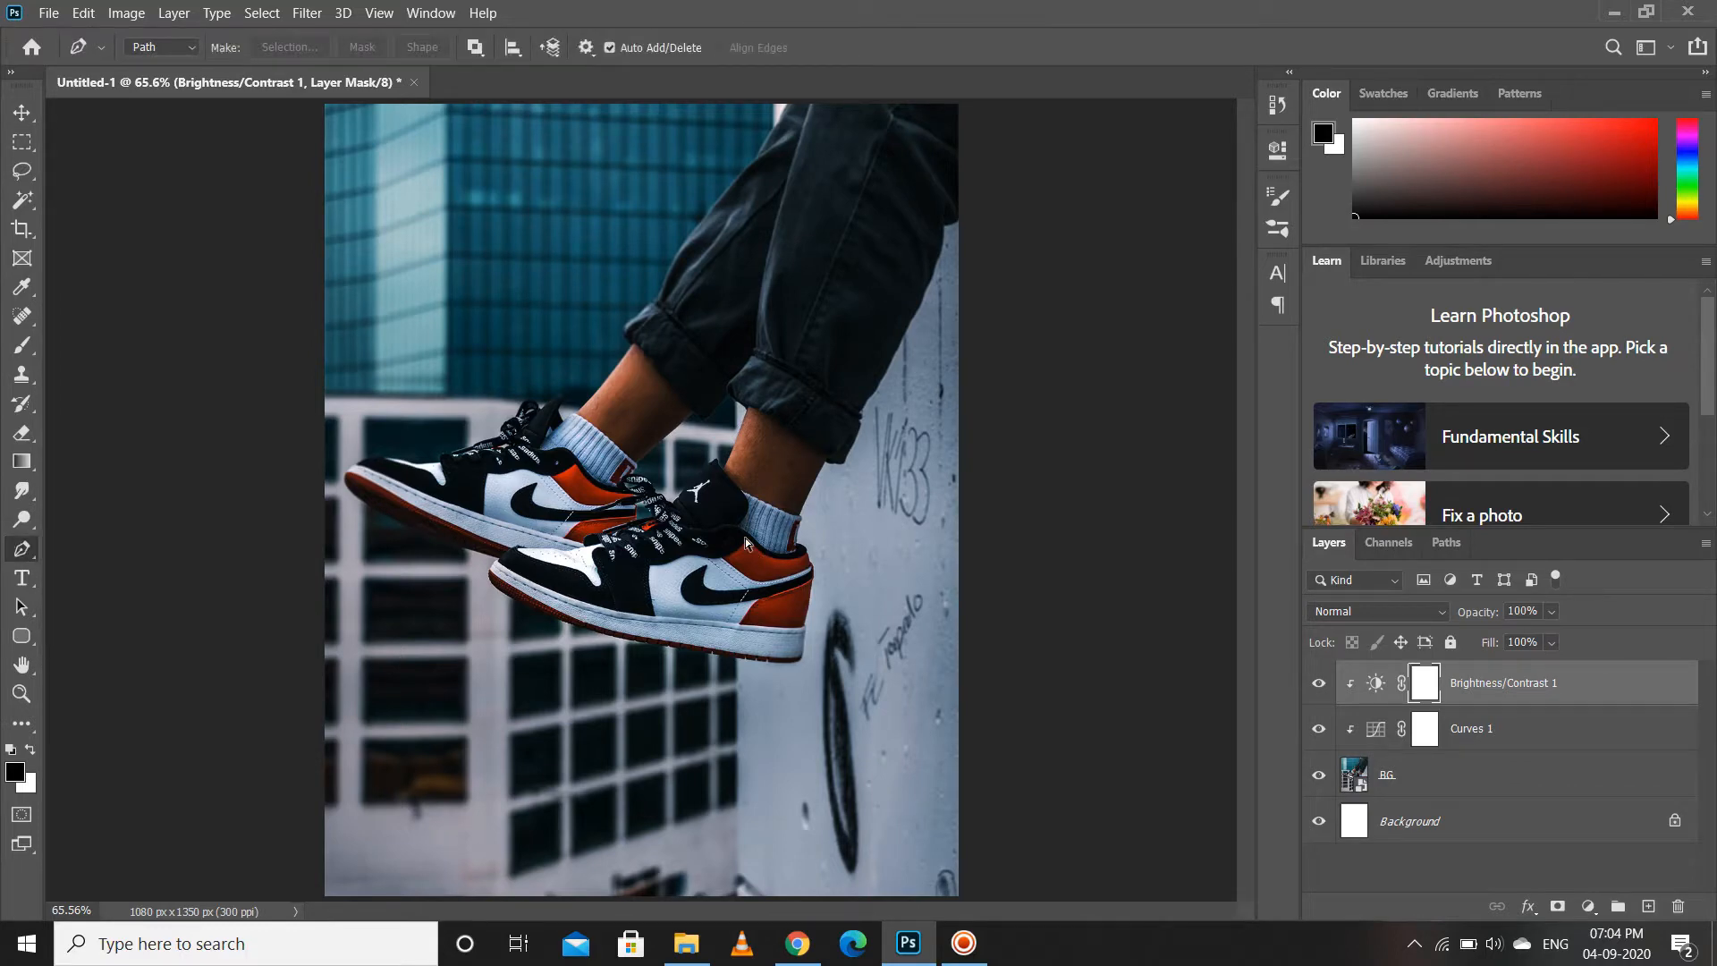
{"action": "key", "text": "ctrl+plus"}
{"action": "key", "text": "ctrl+plus"}
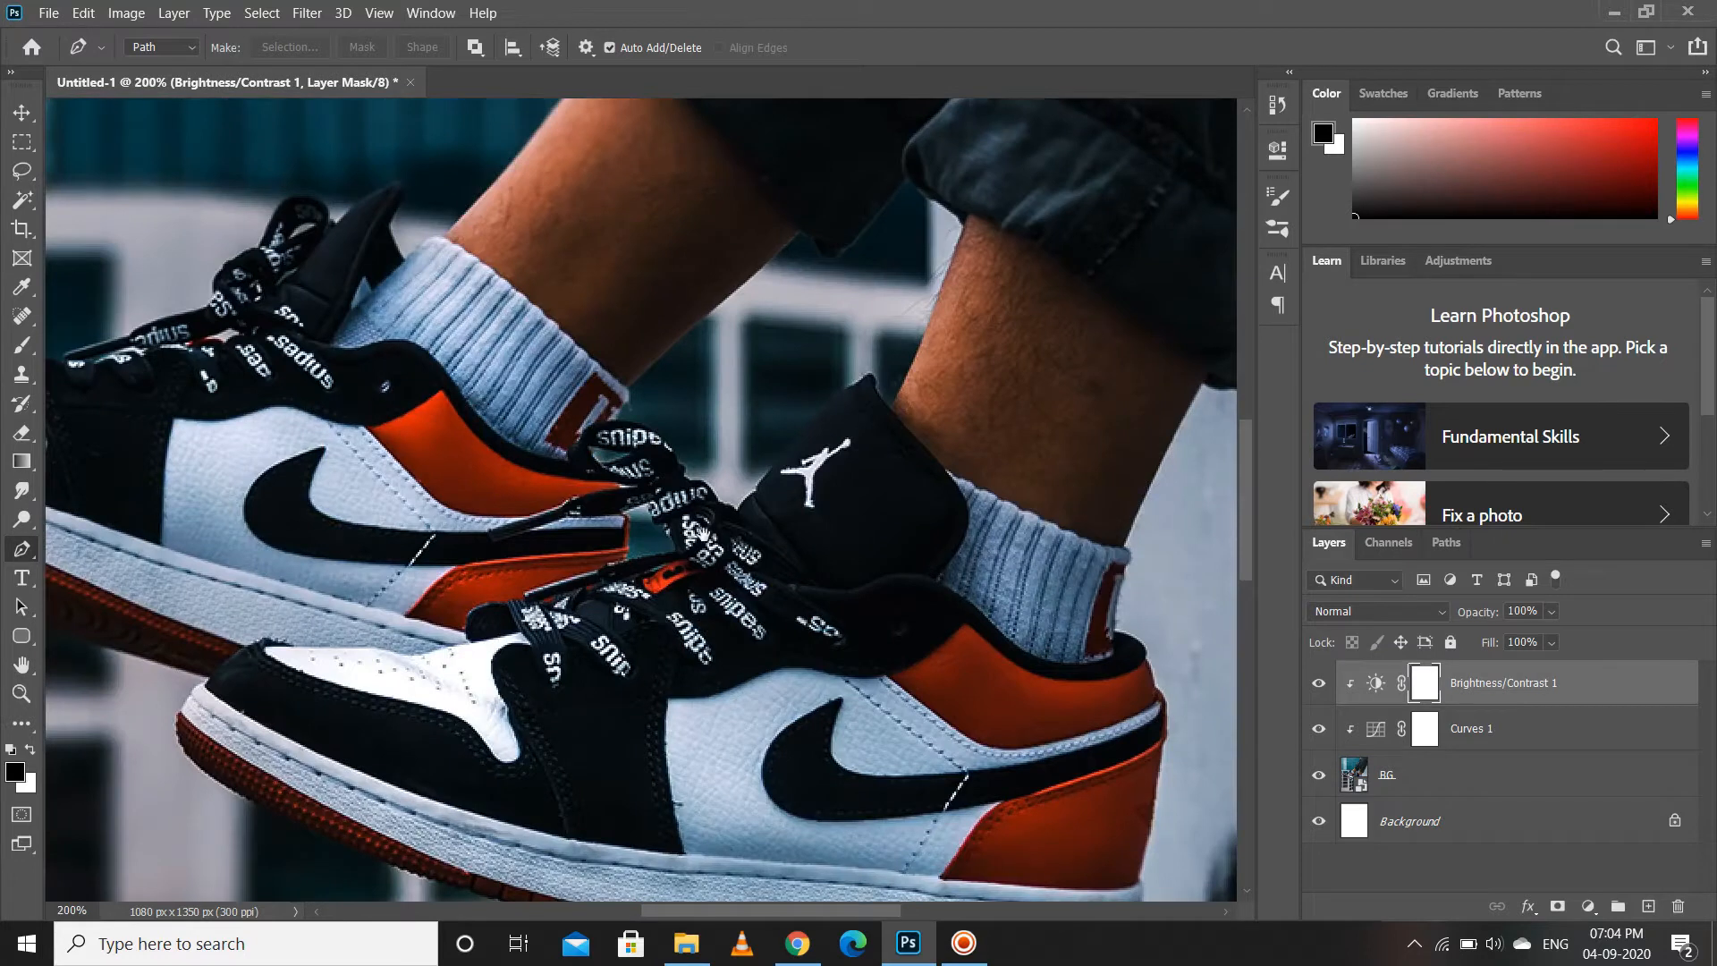
{"action": "left_click_drag", "start_coordinate": [721, 741], "coordinate": [637, 612]}
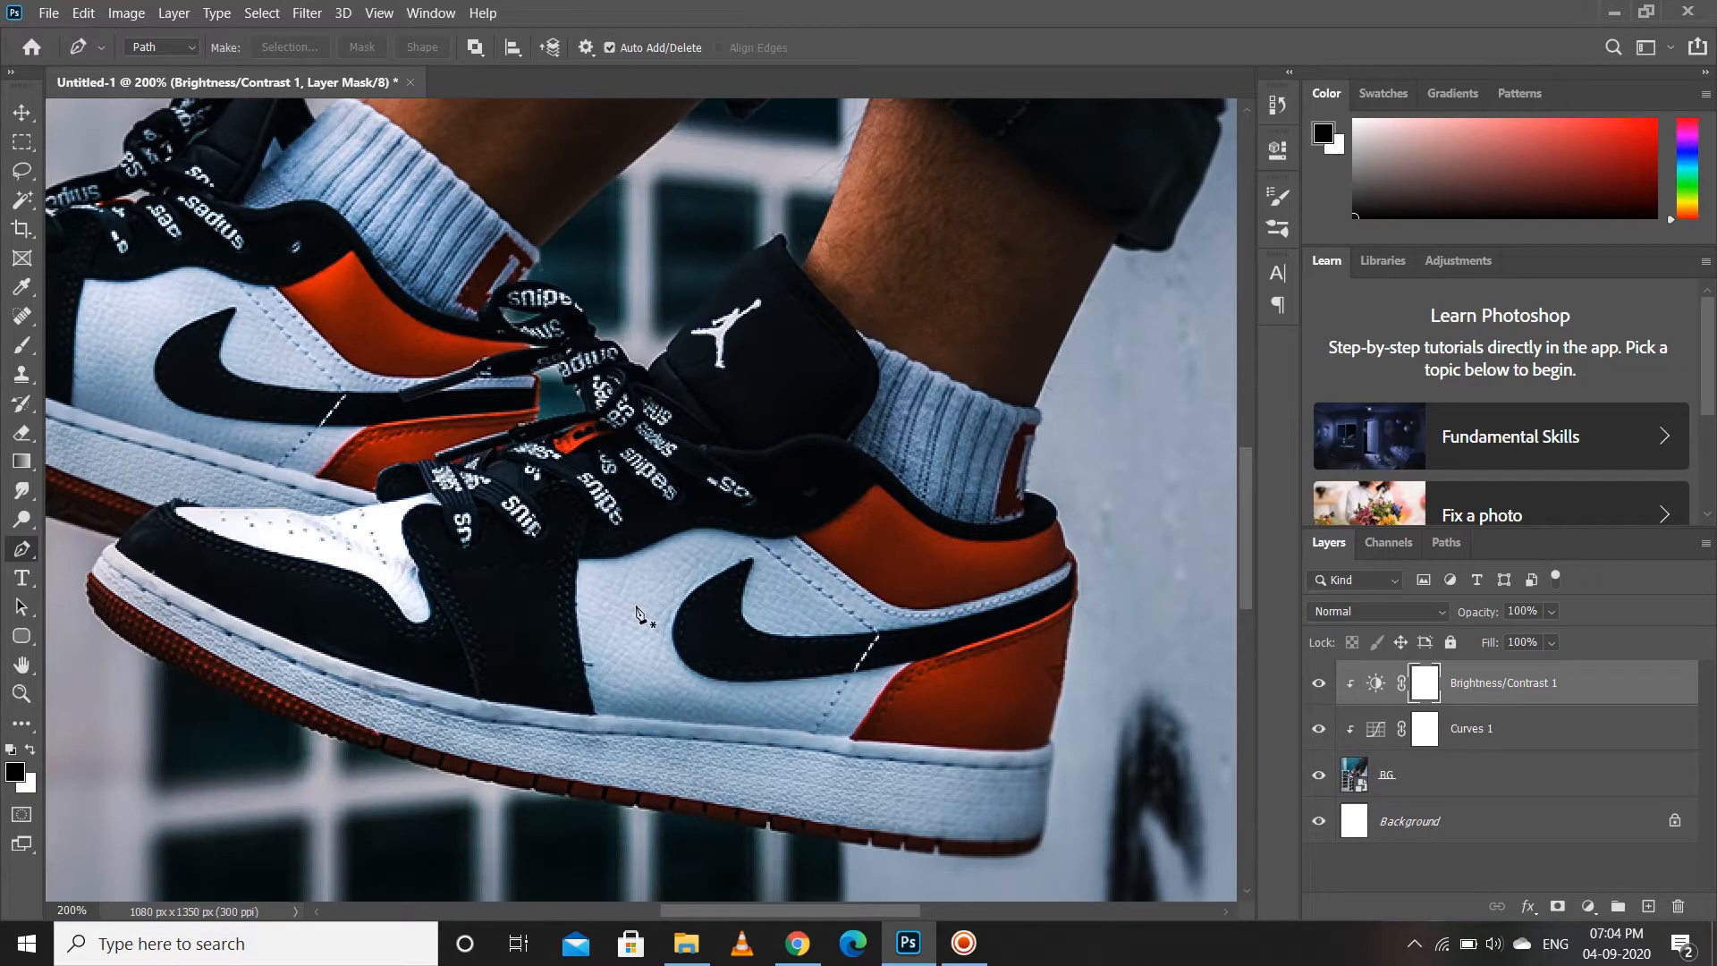
{"action": "left_click", "coordinate": [1393, 775]}
{"action": "left_click", "coordinate": [1053, 765]}
{"action": "key", "text": "ctrl+plus"}
{"action": "left_click_drag", "start_coordinate": [1055, 771], "coordinate": [598, 421]}
{"action": "left_click", "coordinate": [787, 640]}
{"action": "left_click_drag", "start_coordinate": [685, 660], "coordinate": [962, 731]}
{"action": "left_click", "coordinate": [686, 660], "text": "alt"}
{"action": "left_click_drag", "start_coordinate": [646, 688], "coordinate": [867, 747]}
{"action": "left_click", "coordinate": [646, 688], "text": "alt"}
{"action": "left_click_drag", "start_coordinate": [685, 713], "coordinate": [591, 708]}
{"action": "left_click", "coordinate": [685, 713], "text": "alt"}
{"action": "left_click", "coordinate": [643, 725], "text": "alt"}
{"action": "left_click_drag", "start_coordinate": [451, 677], "coordinate": [539, 689]}
{"action": "left_click", "coordinate": [595, 729], "text": "alt"}
{"action": "left_click_drag", "start_coordinate": [448, 630], "coordinate": [626, 711]}
{"action": "left_click_drag", "start_coordinate": [495, 660], "coordinate": [457, 573]}
{"action": "left_click", "coordinate": [494, 660], "text": "alt"}
{"action": "left_click", "coordinate": [436, 613], "text": "alt"}
{"action": "left_click", "coordinate": [449, 584], "text": "alt"}
- Continue the path along the upper edge of the front sneaker's midsole back to the heel and close it
{"action": "left_click_drag", "start_coordinate": [715, 721], "coordinate": [534, 637]}
{"action": "left_click", "coordinate": [525, 623], "text": "alt"}
{"action": "left_click", "coordinate": [599, 662], "text": "alt"}
{"action": "left_click_drag", "start_coordinate": [566, 629], "coordinate": [573, 630]}
{"action": "left_click", "coordinate": [567, 629], "text": "alt"}
{"action": "left_click_drag", "start_coordinate": [722, 655], "coordinate": [584, 639]}
{"action": "left_click", "coordinate": [577, 639], "text": "alt"}
{"action": "left_click", "coordinate": [685, 644]}
{"action": "left_click_drag", "start_coordinate": [842, 669], "coordinate": [740, 660]}
{"action": "left_click", "coordinate": [738, 646]}
{"action": "left_click", "coordinate": [896, 665]}
{"action": "left_click", "coordinate": [1023, 675]}
{"action": "left_click_drag", "start_coordinate": [1174, 676], "coordinate": [1194, 666]}
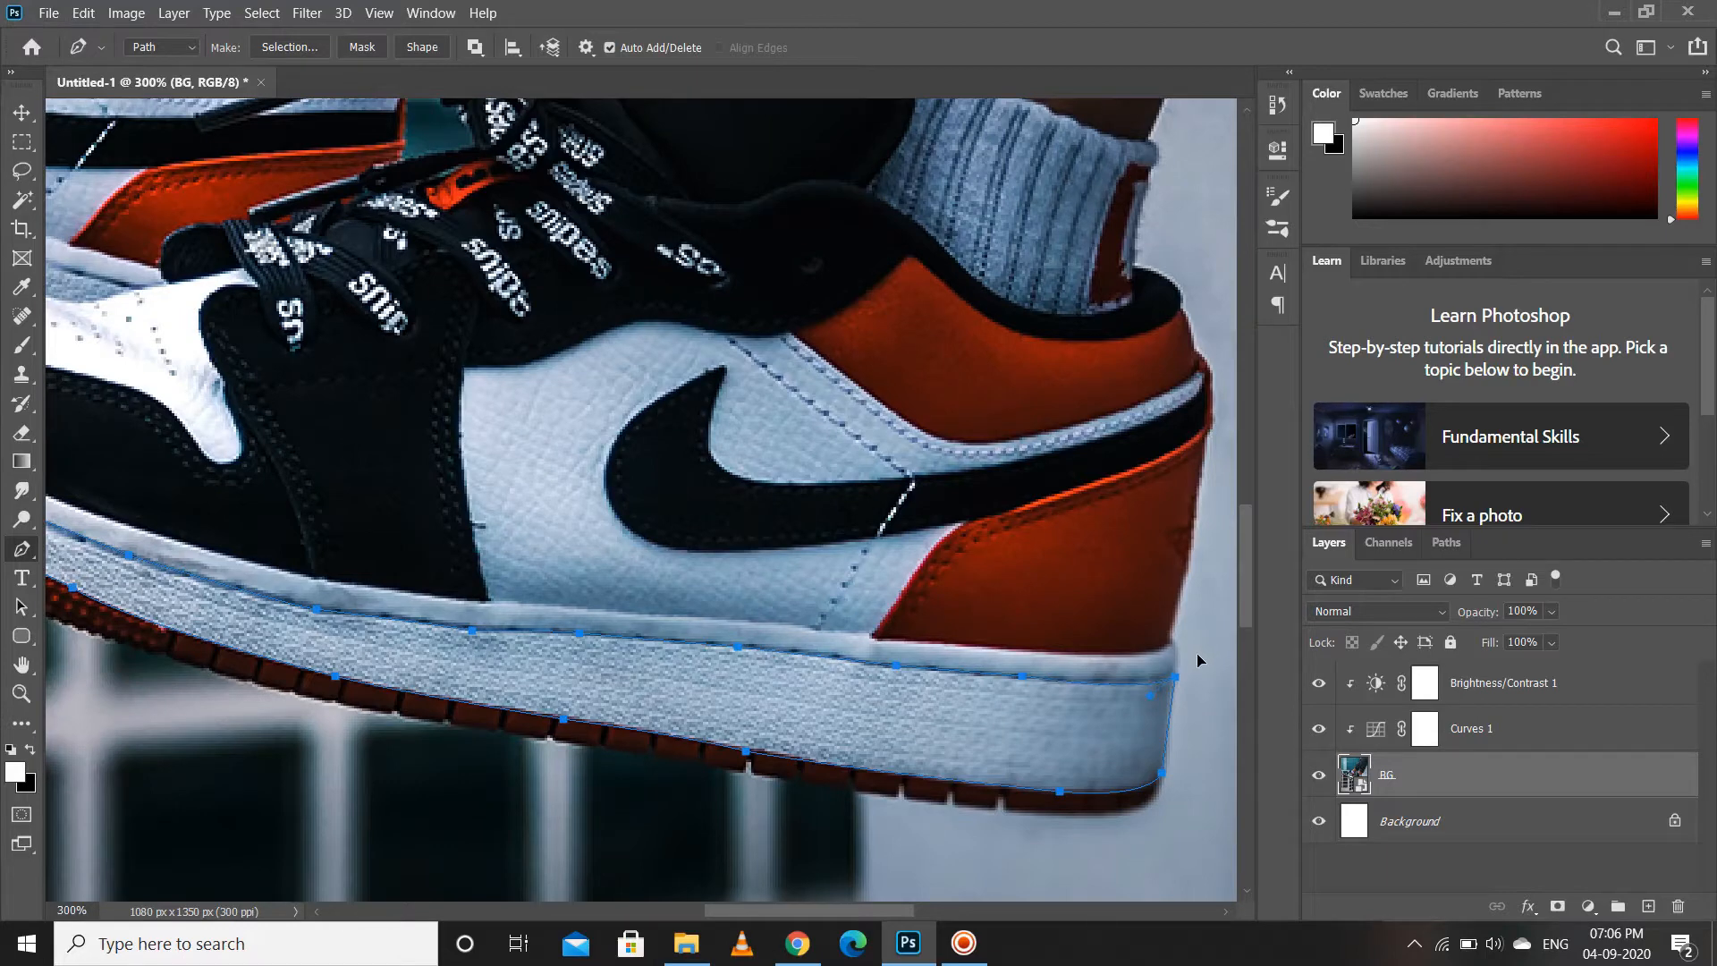
- Convert the midsole path into a new anti-aliased selection with a feather radius of 0 pixels
{"action": "key", "text": "ctrl+0"}
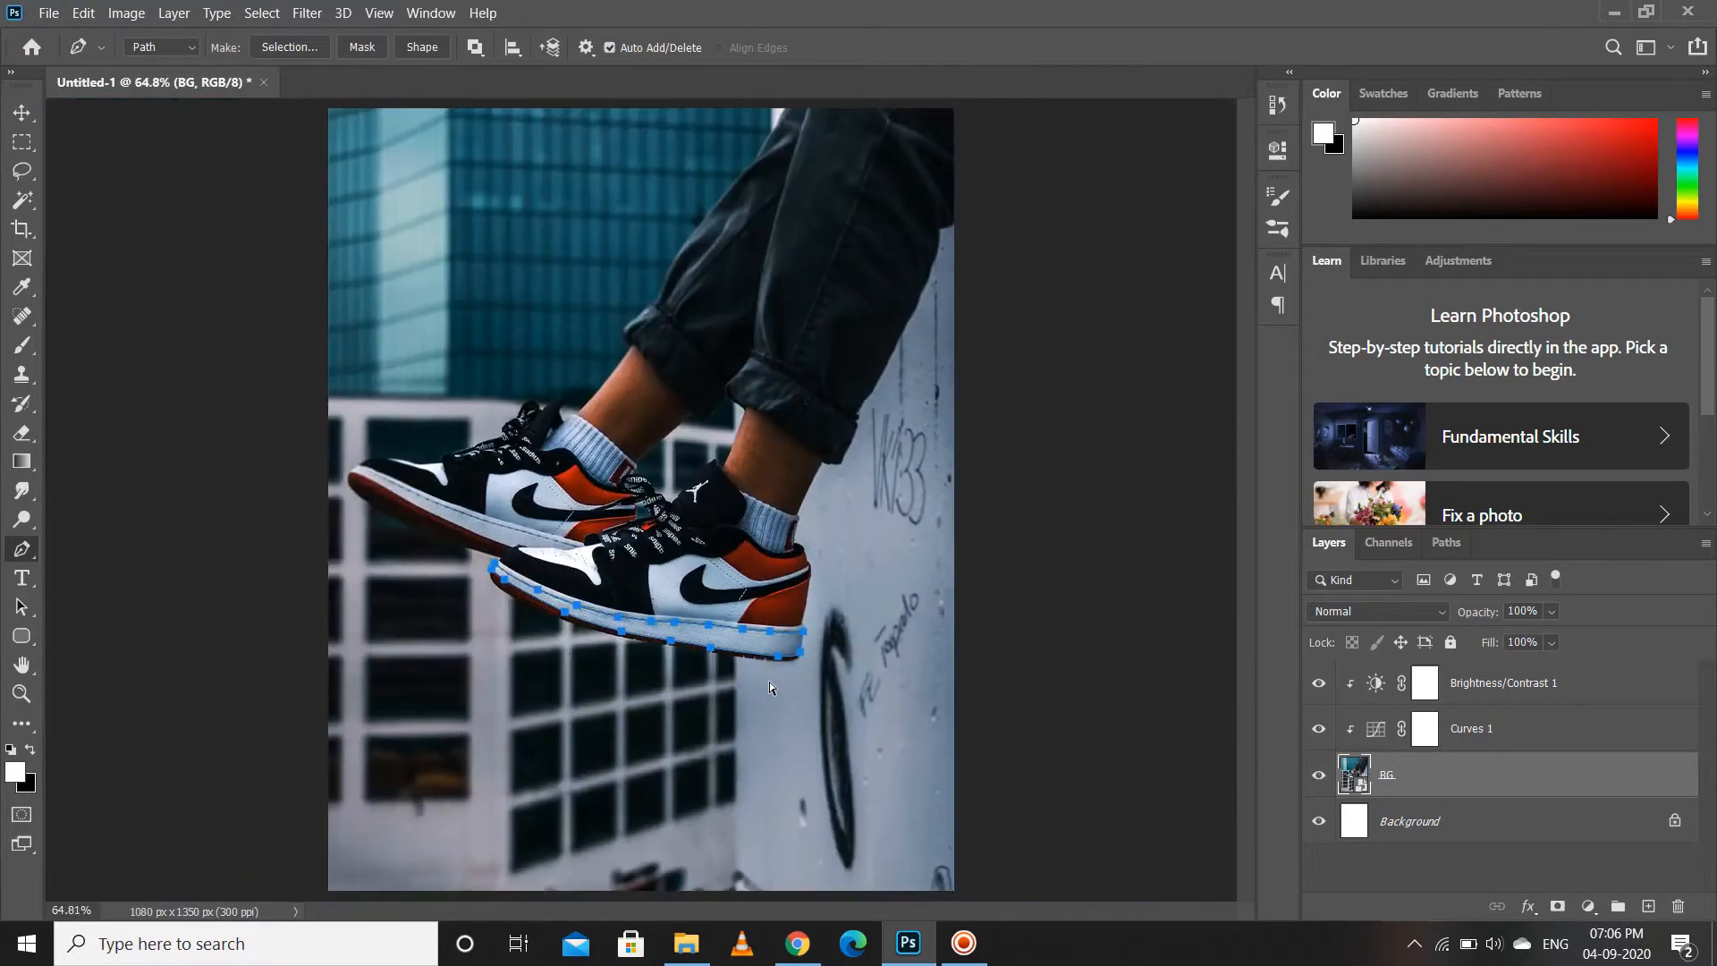
{"action": "right_click", "coordinate": [755, 639]}
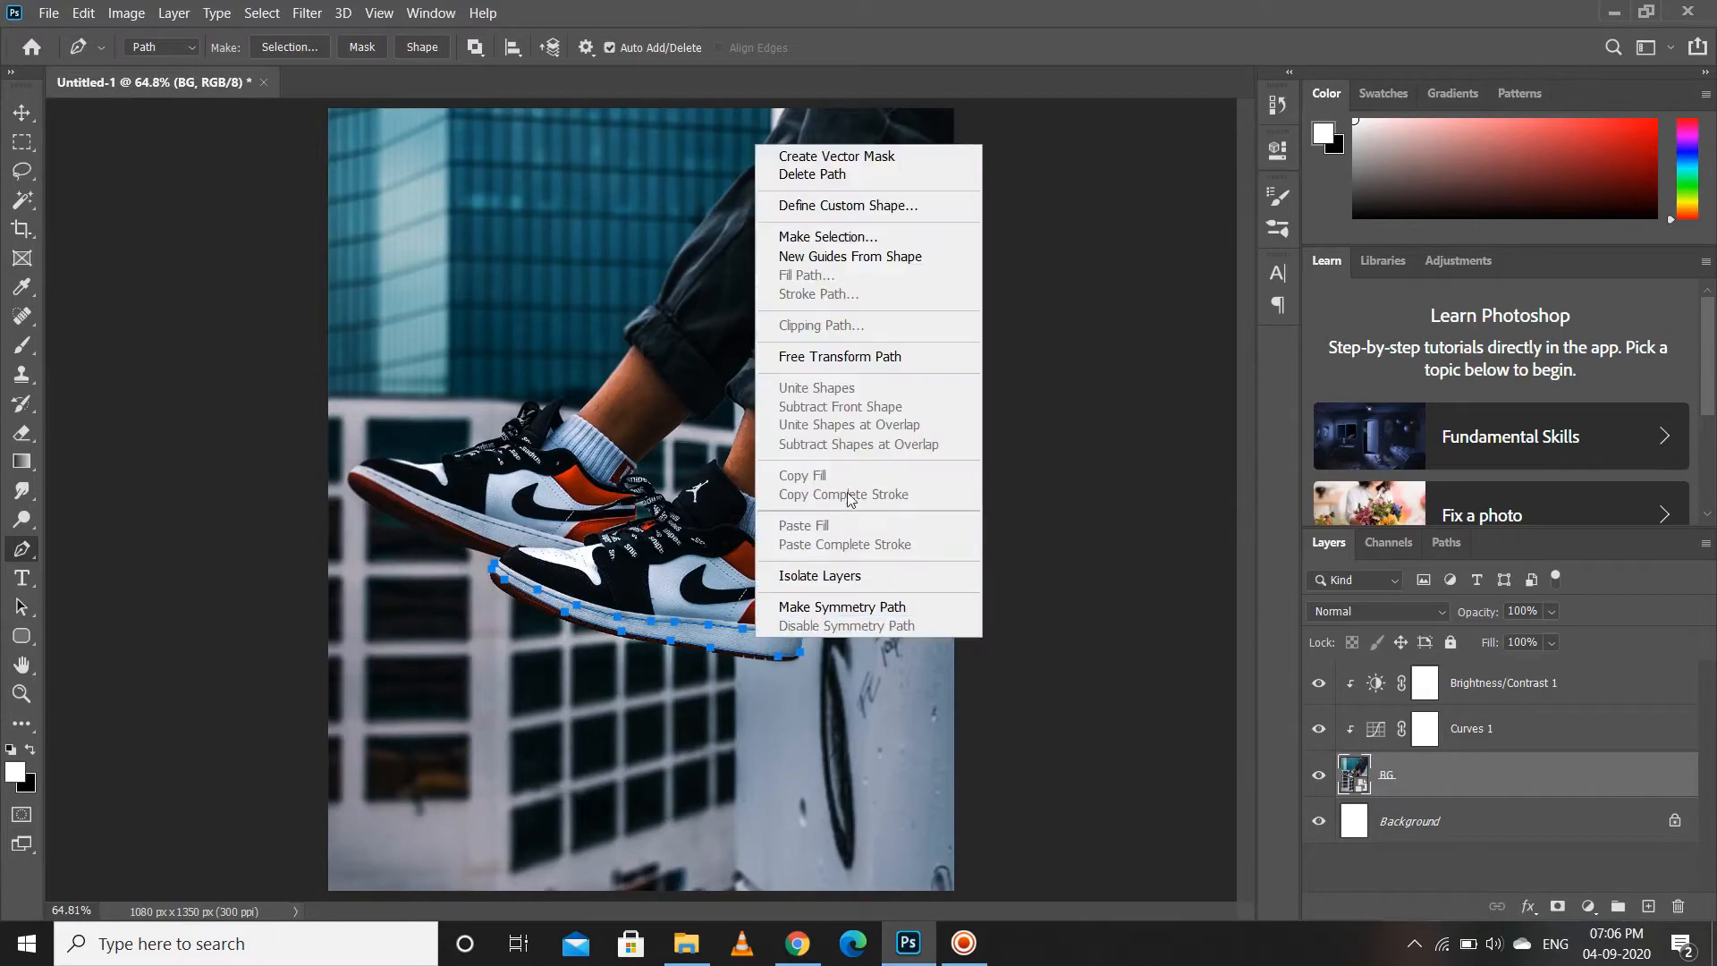
{"action": "left_click", "coordinate": [856, 239]}
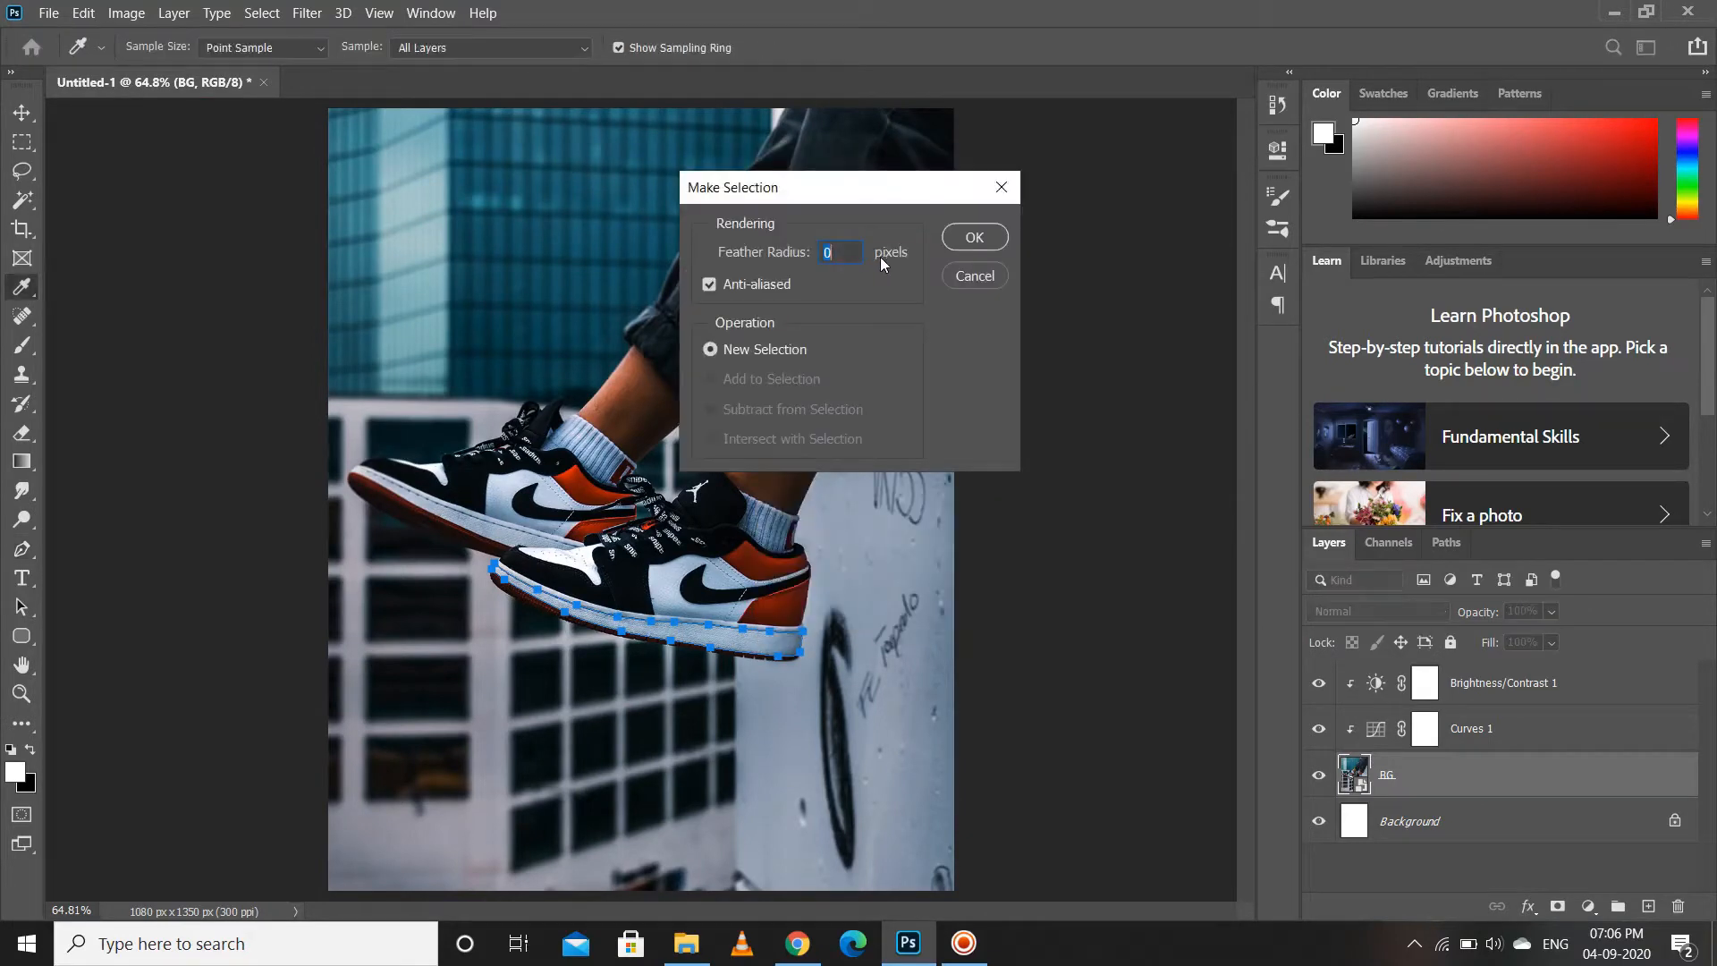
{"action": "left_click", "coordinate": [970, 238]}
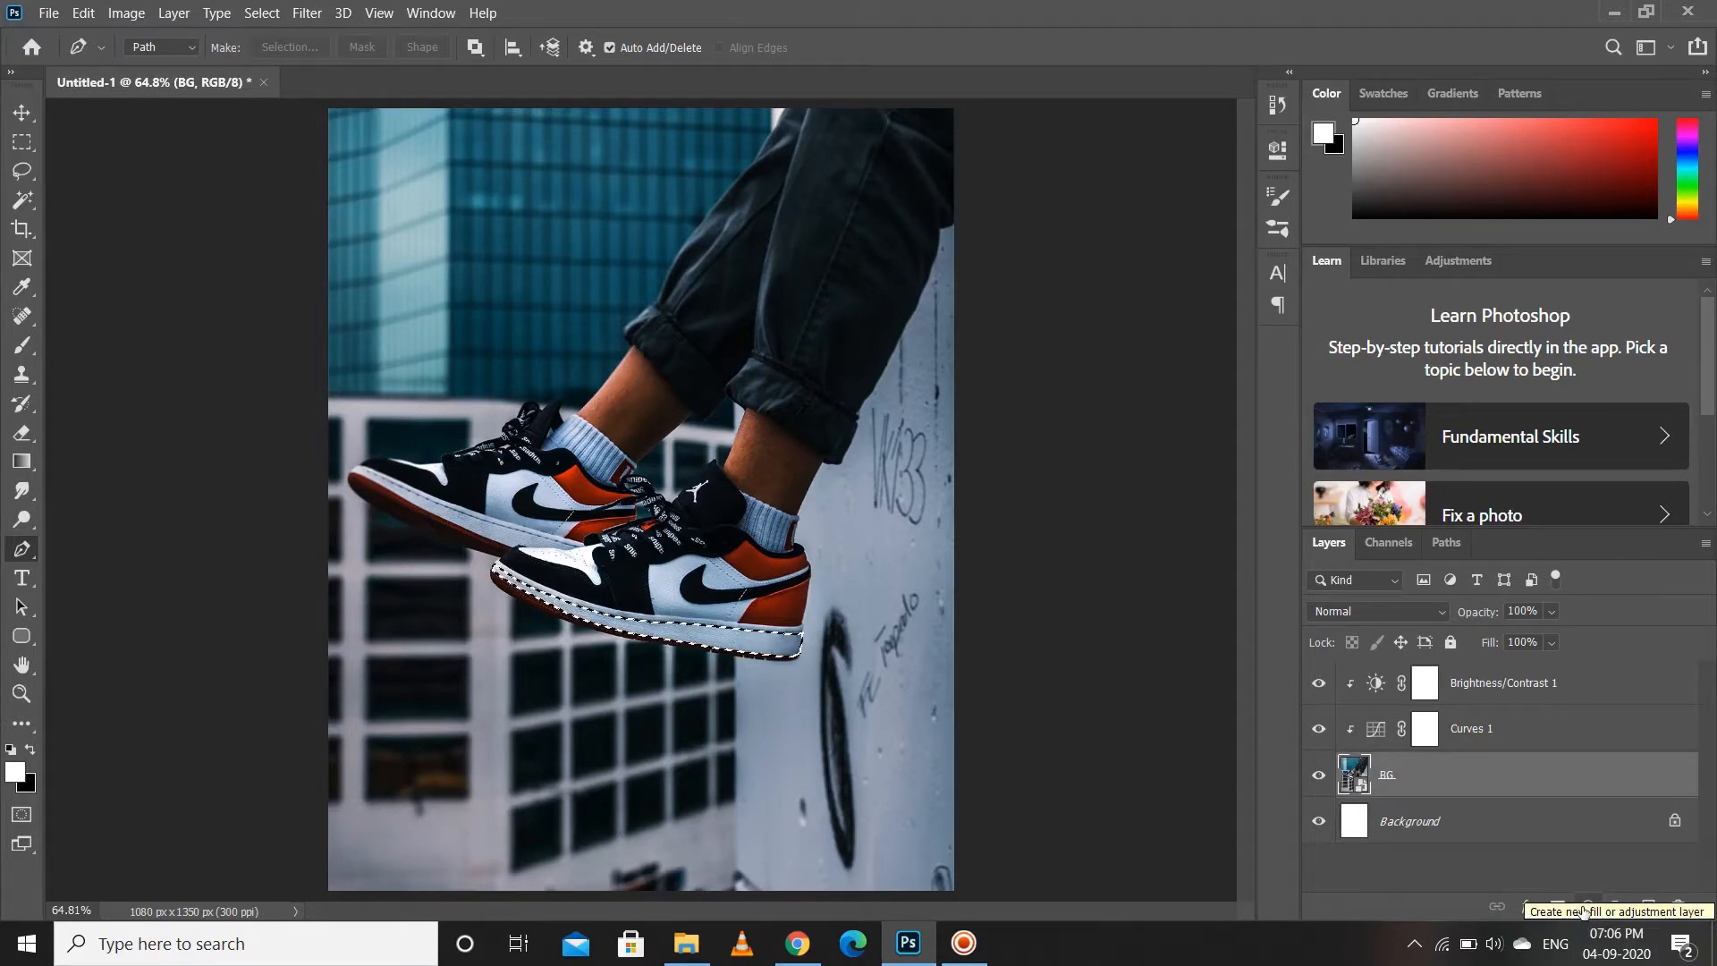
- Create a new layer above the Brightness/Contrast adjustment and set the foreground color to white (ffffff)
{"action": "left_click", "coordinate": [1547, 703]}
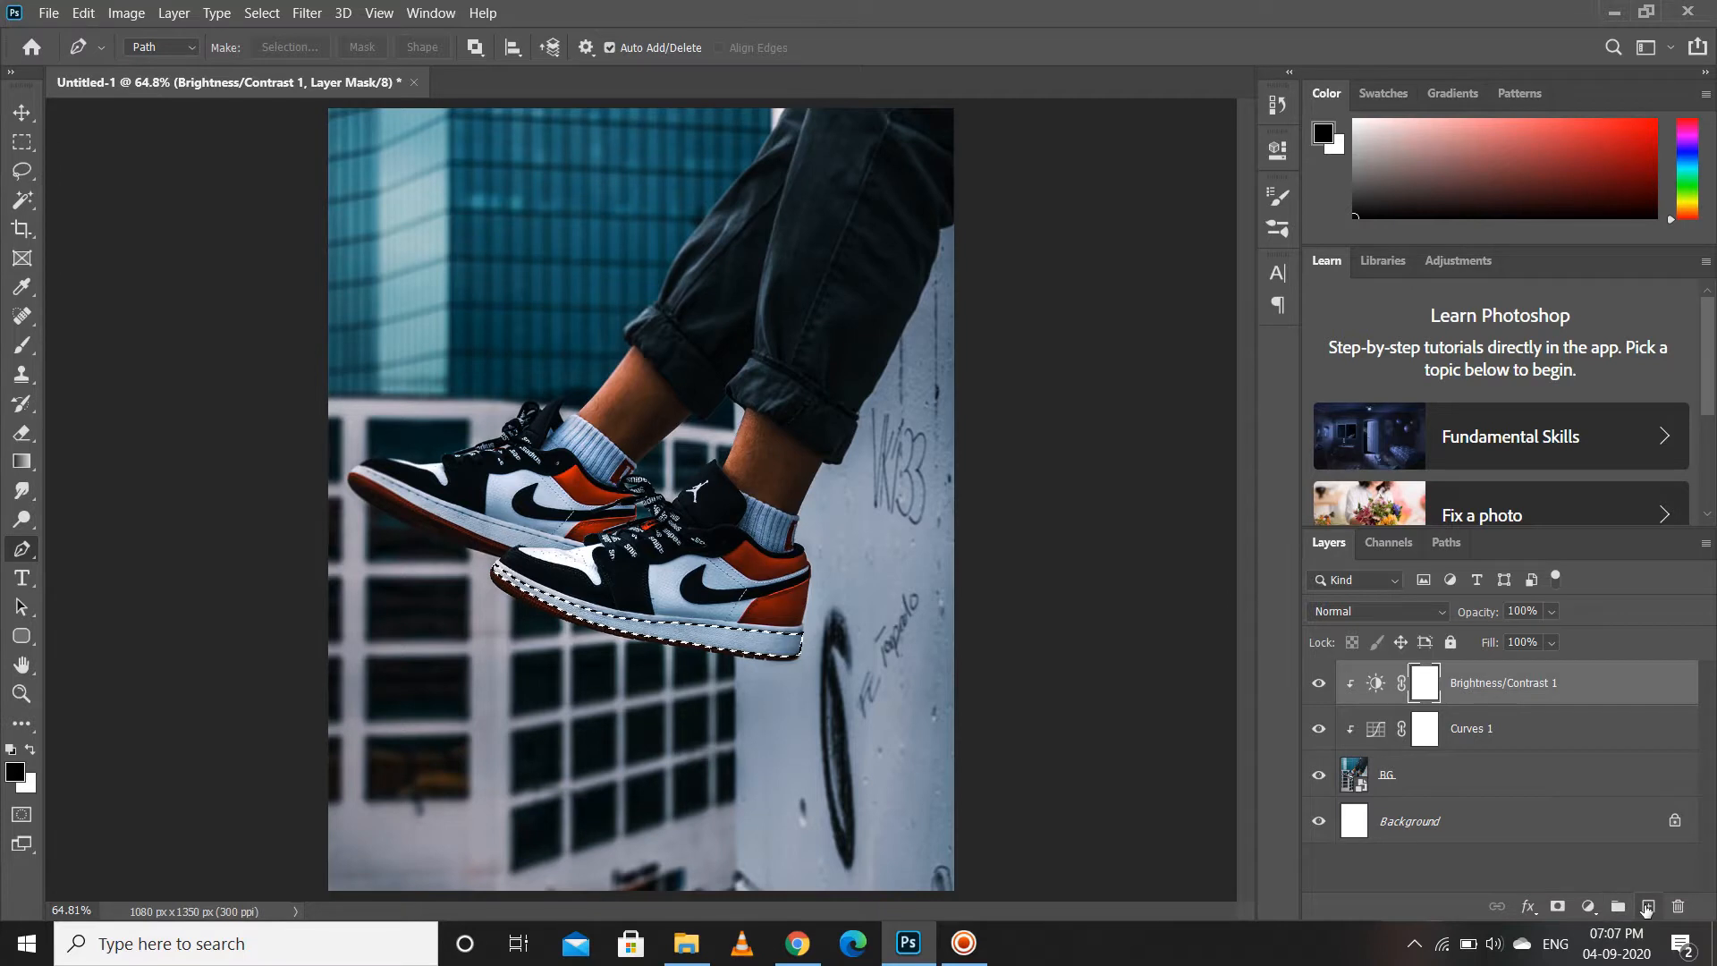
{"action": "left_click", "coordinate": [1649, 905]}
{"action": "key", "text": "x"}
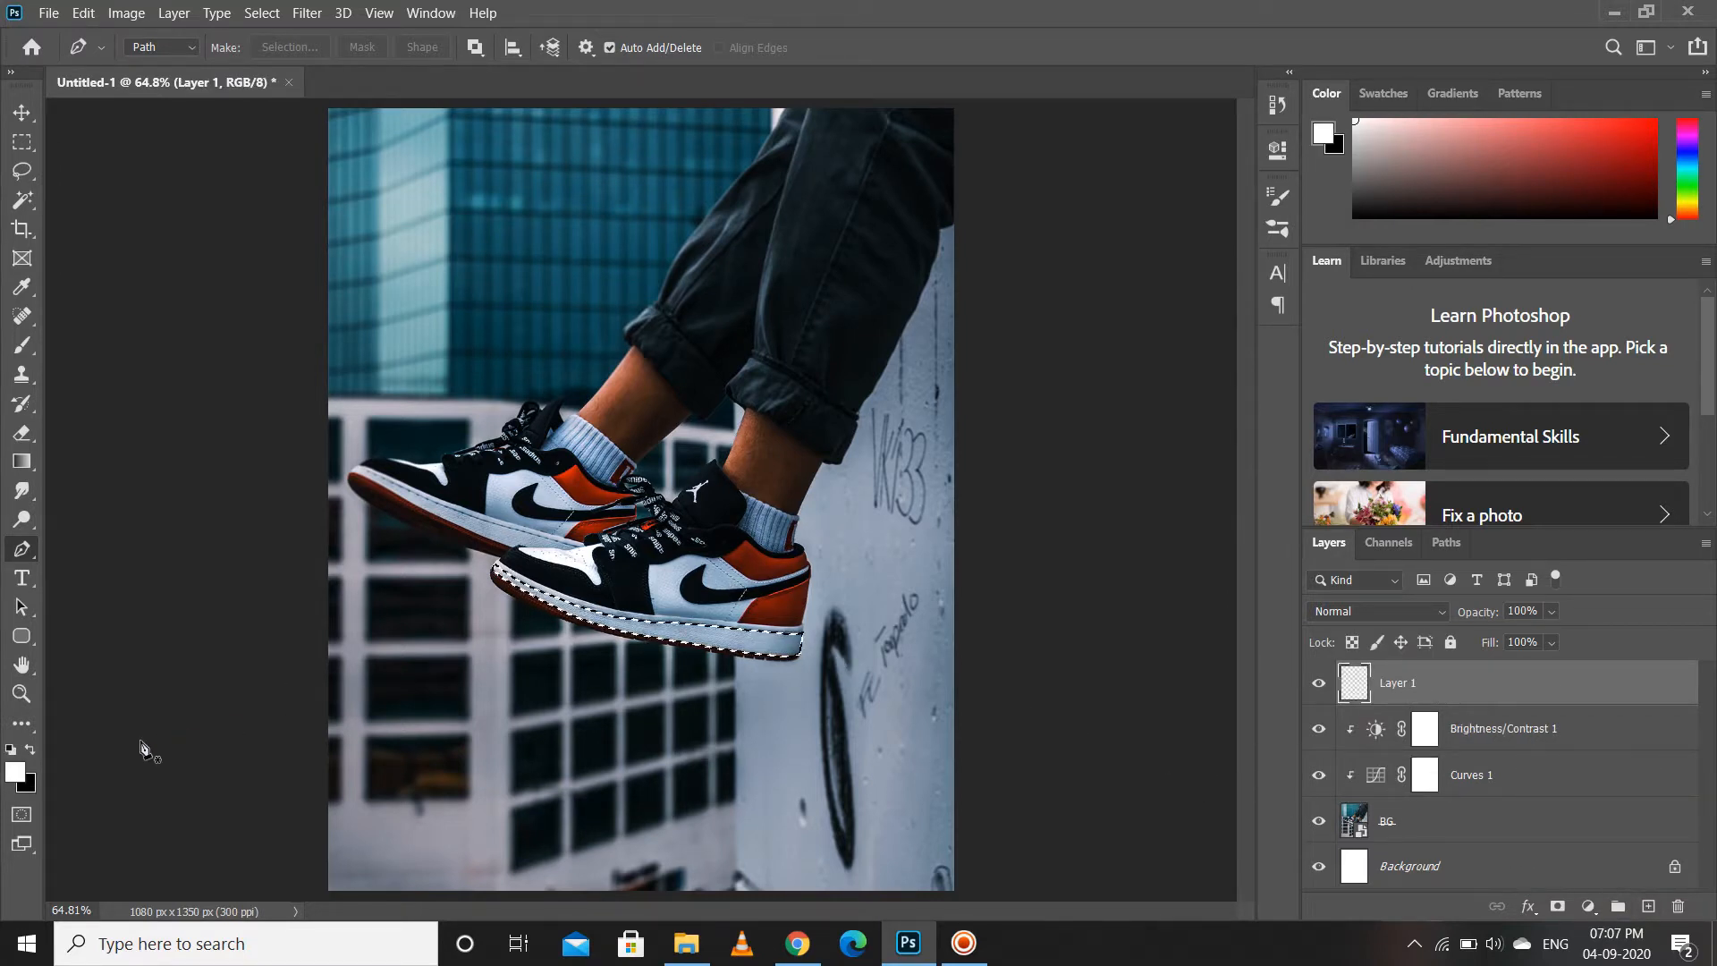
{"action": "left_click", "coordinate": [14, 774]}
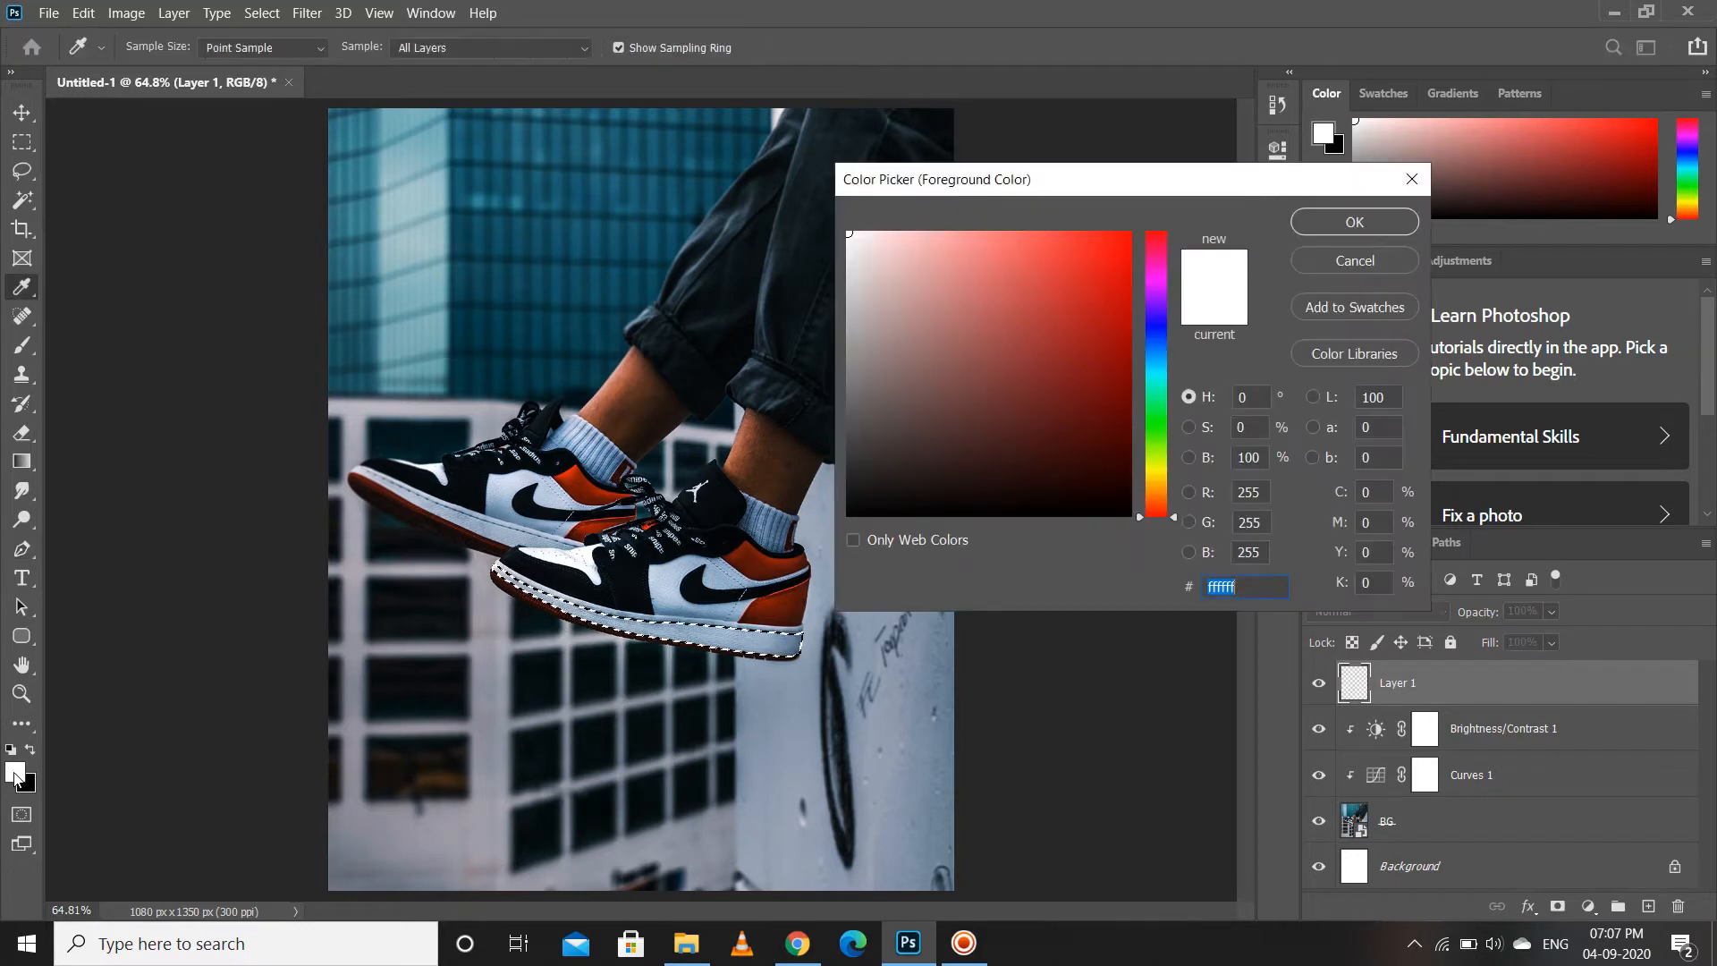
{"action": "left_click", "coordinate": [1368, 224]}
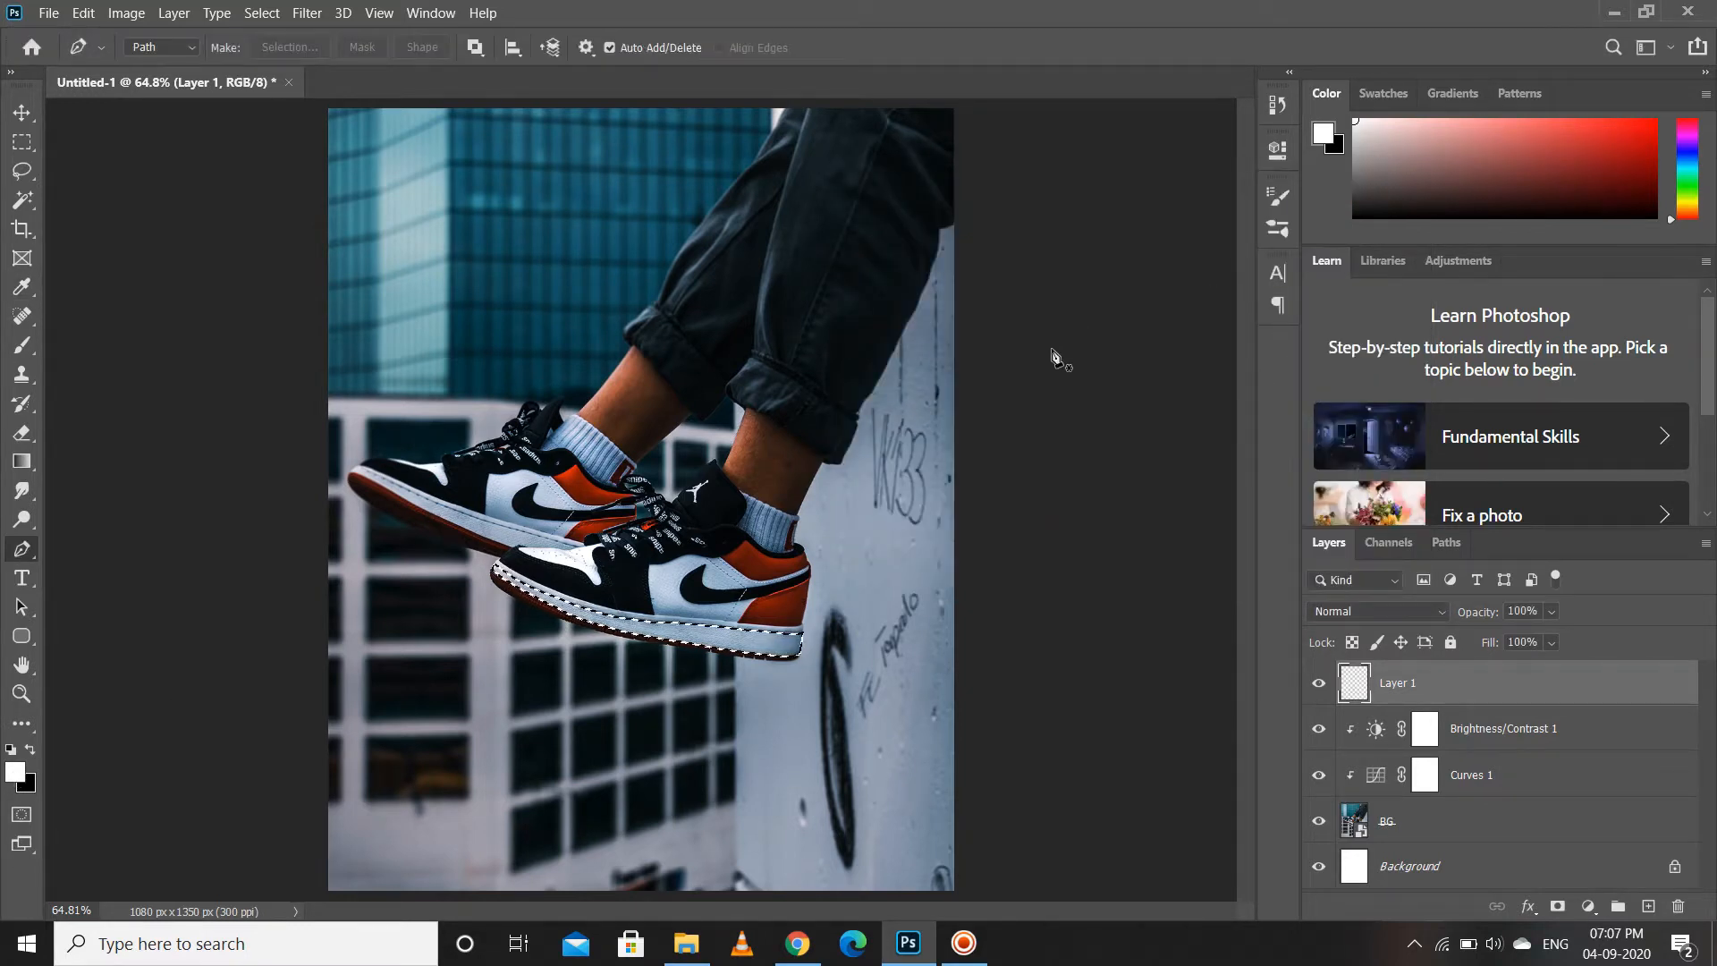
- Fill the midsole selection on the new layer with the foreground color in Normal mode at 100% opacity
{"action": "key", "text": "shift+F5"}
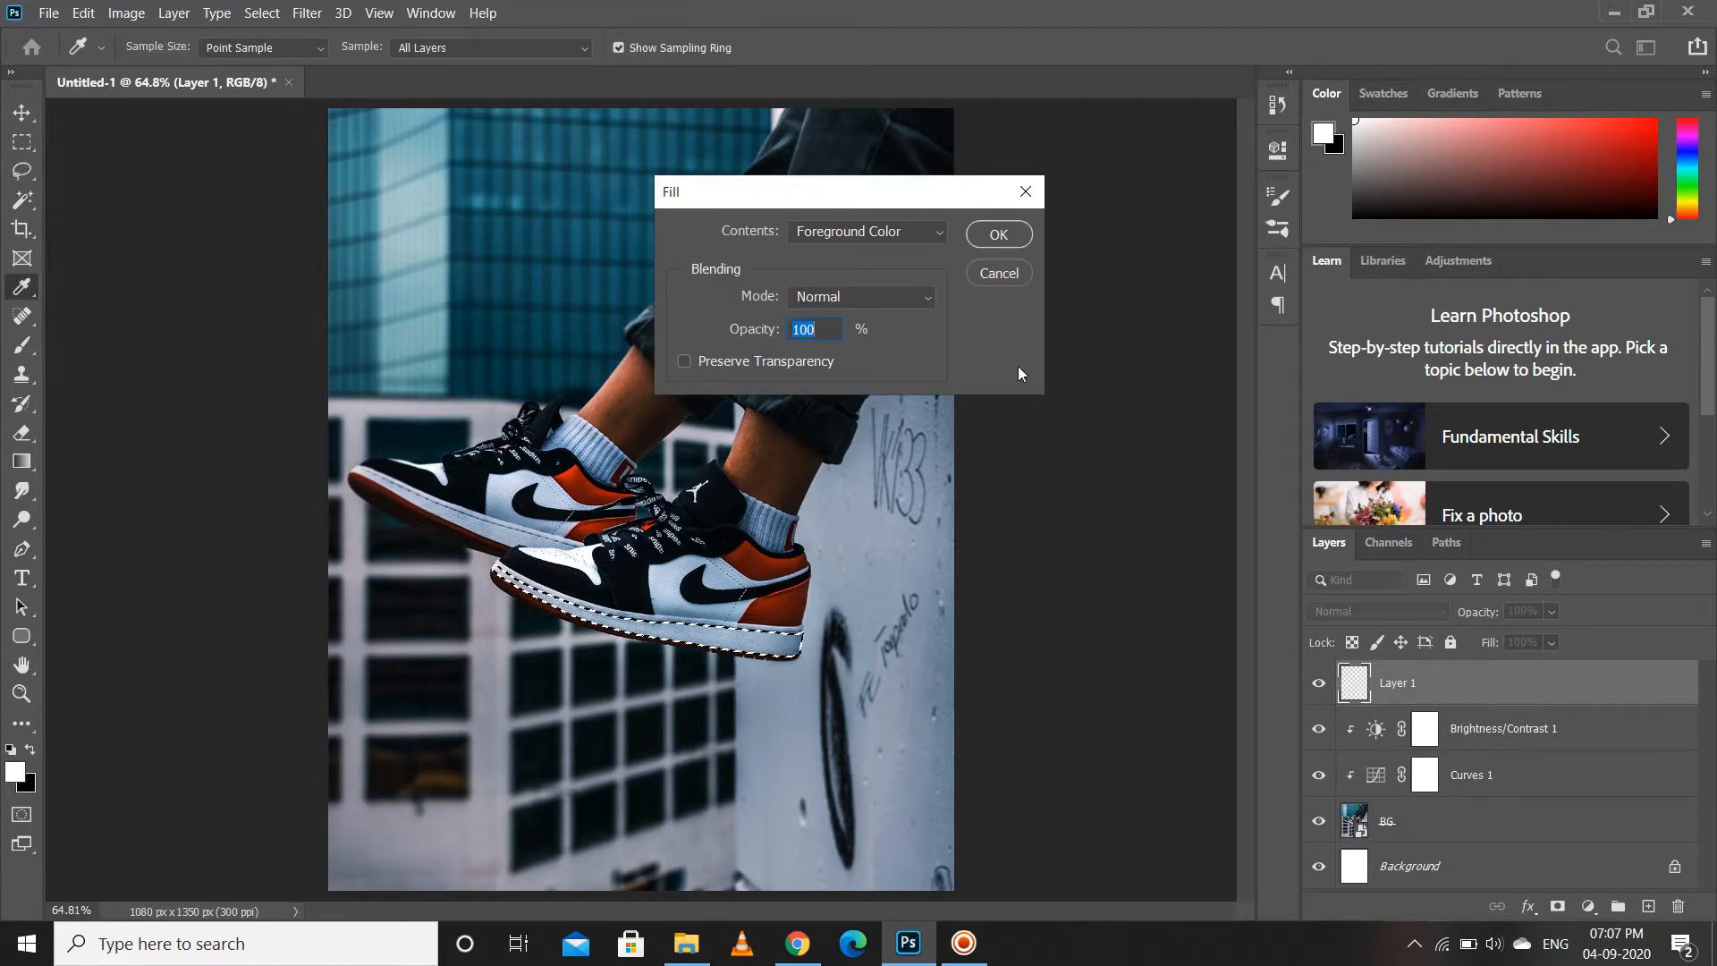
{"action": "left_click", "coordinate": [914, 234]}
{"action": "left_click", "coordinate": [888, 260]}
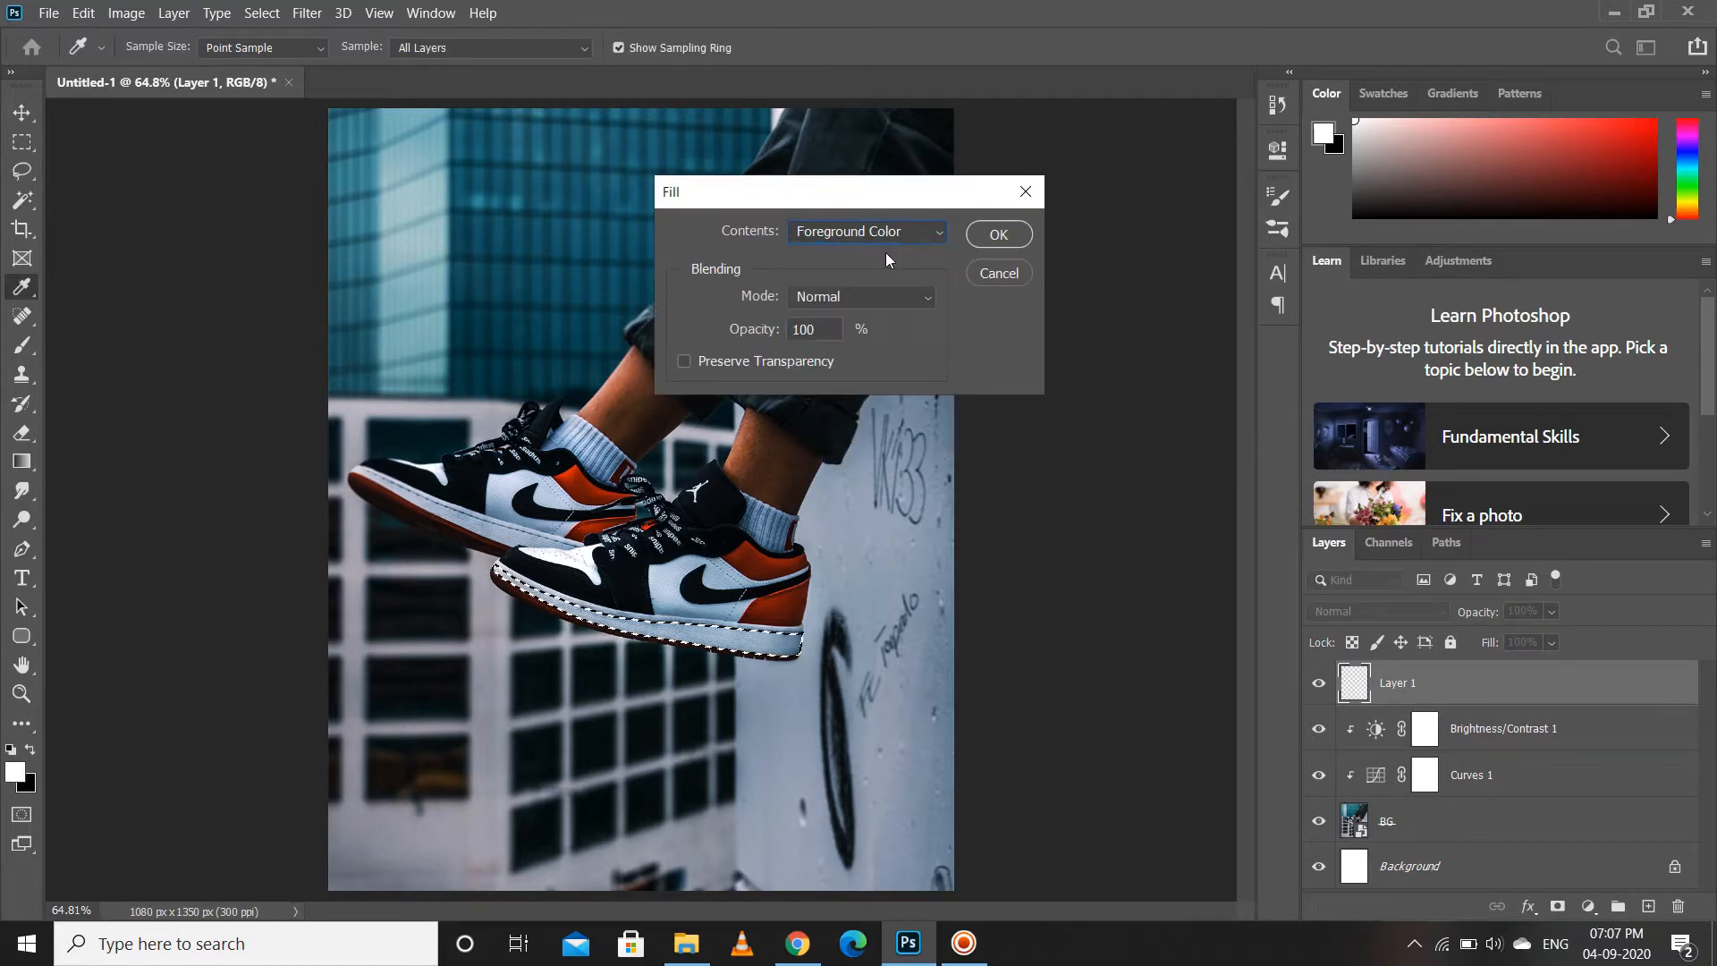
{"action": "left_click", "coordinate": [993, 232]}
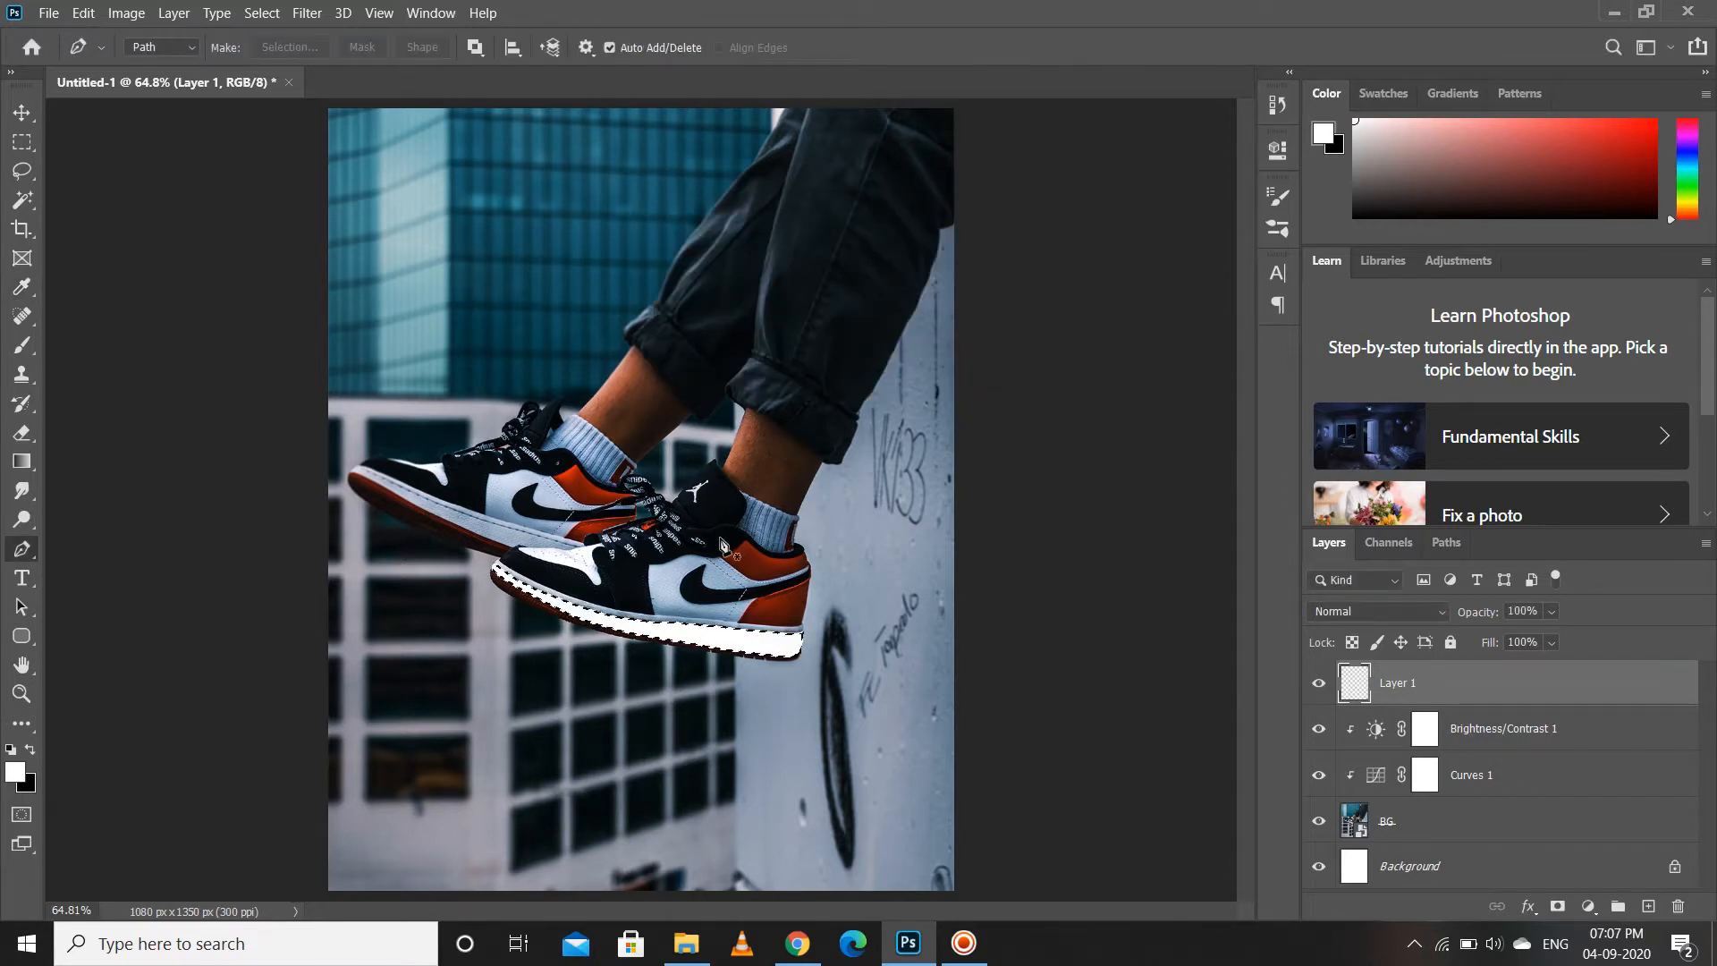
- Deselect the midsole area using a marquee selection tool
{"action": "right_click", "coordinate": [722, 540]}
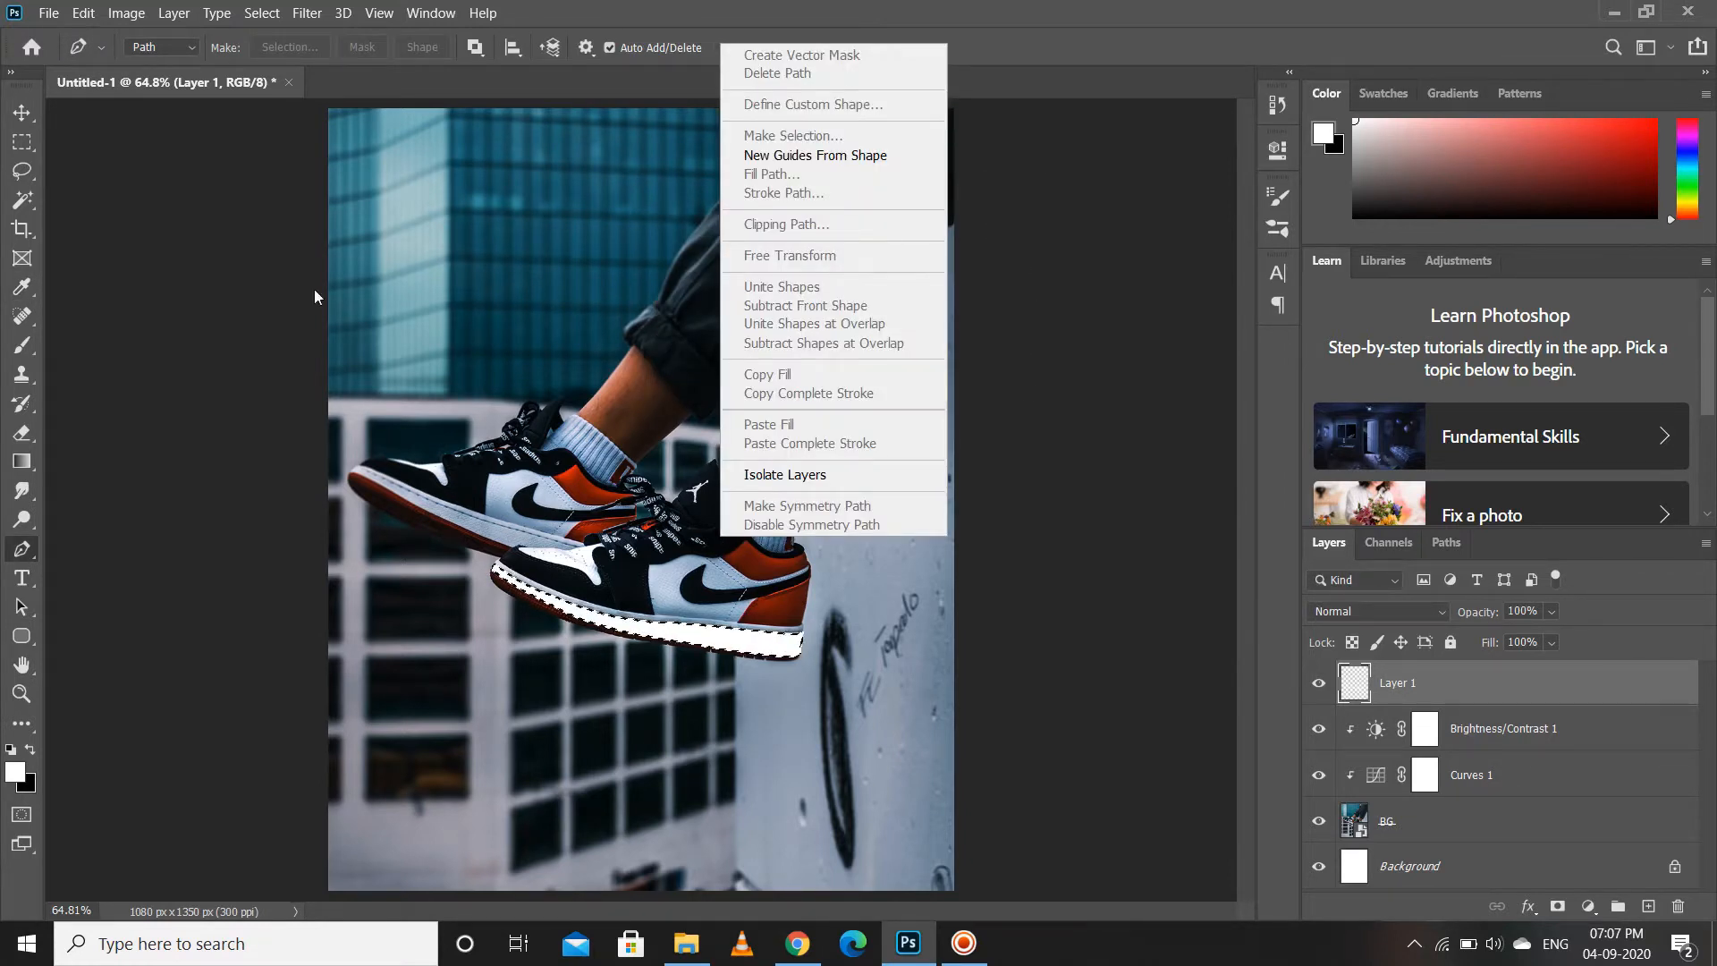
{"action": "left_click", "coordinate": [22, 143]}
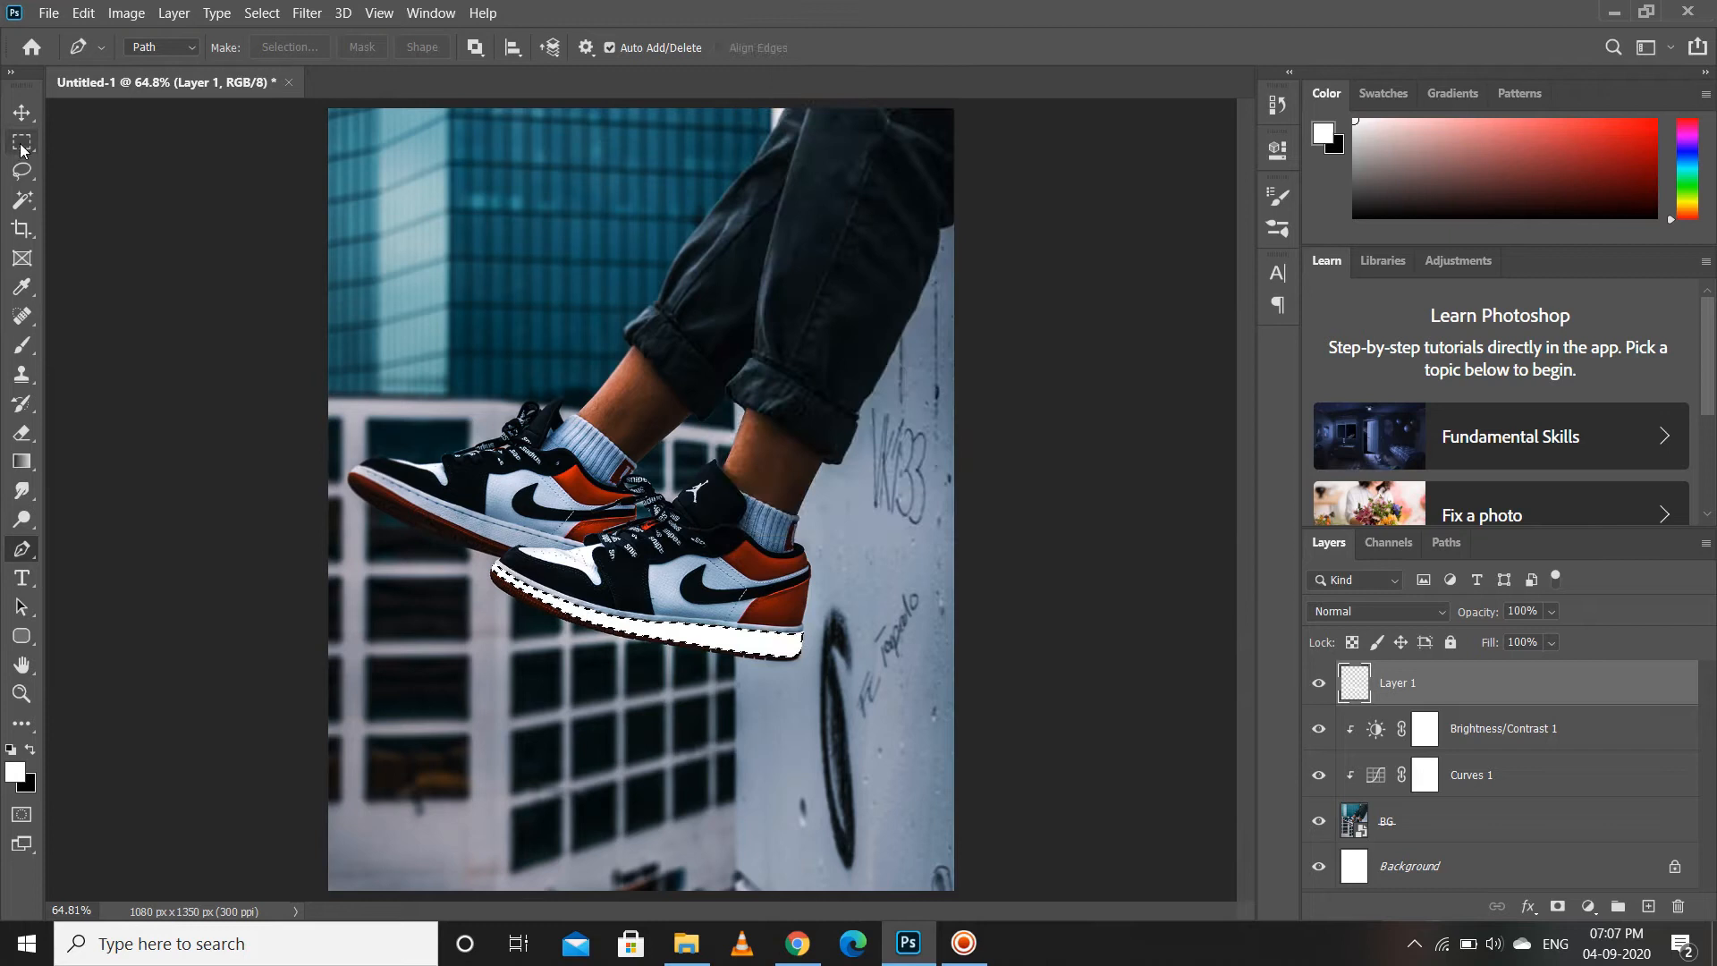
{"action": "right_click", "coordinate": [651, 606]}
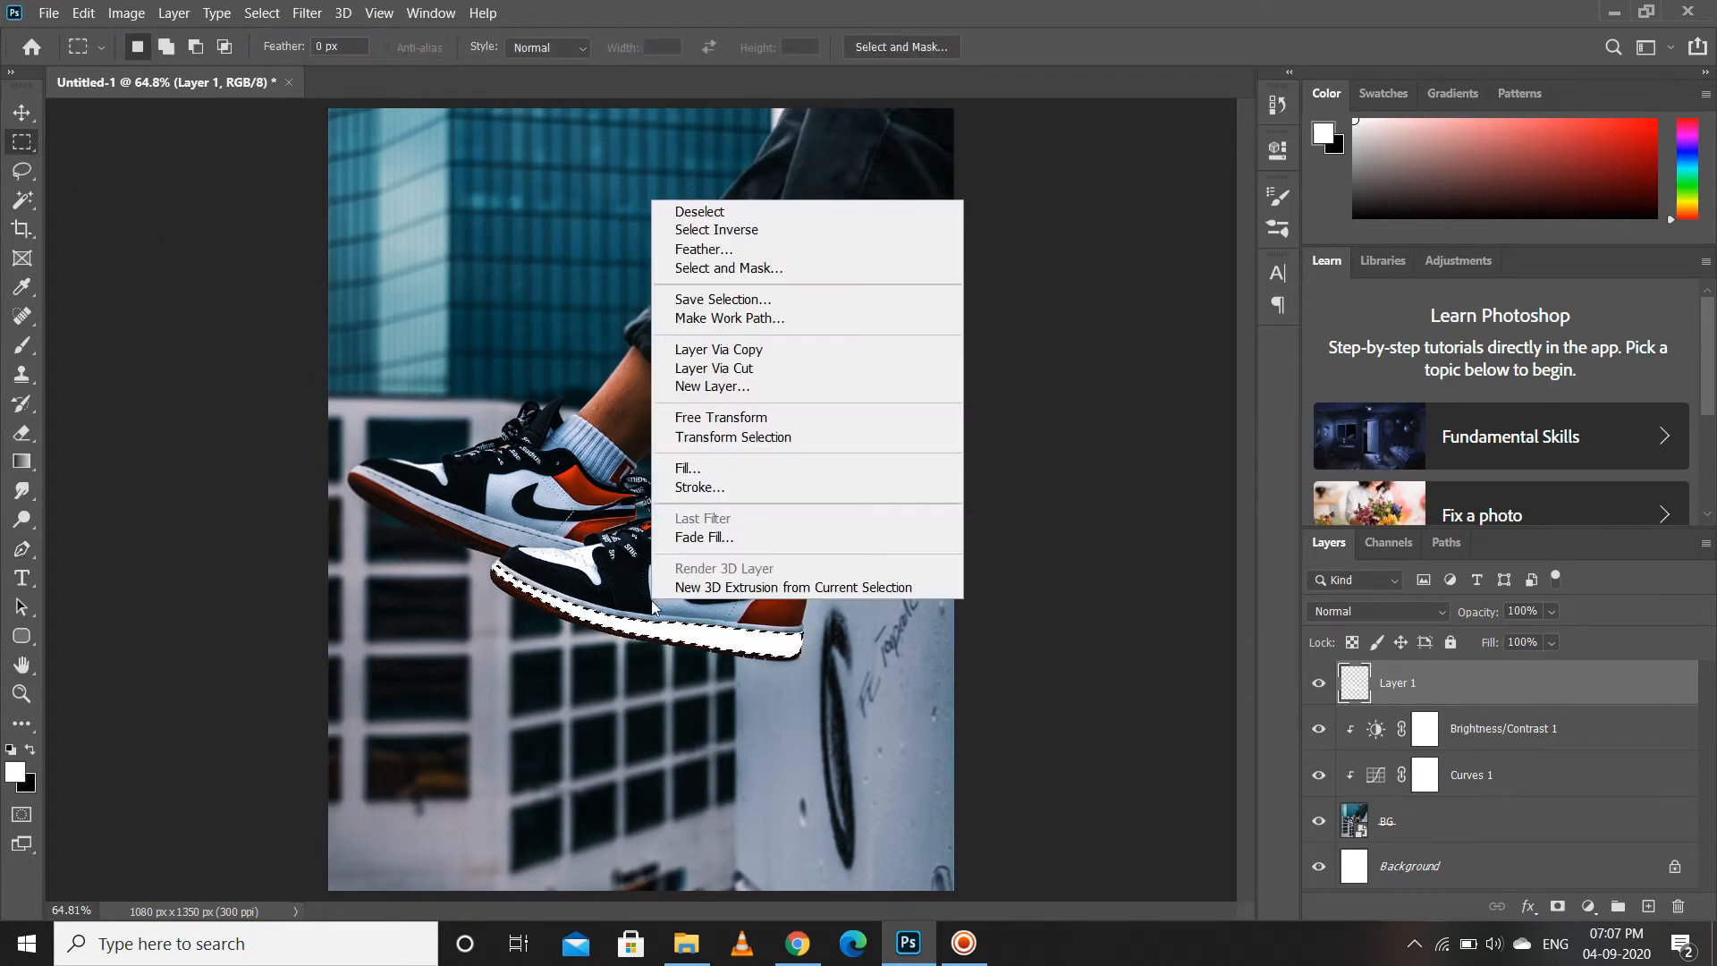
{"action": "left_click", "coordinate": [717, 212]}
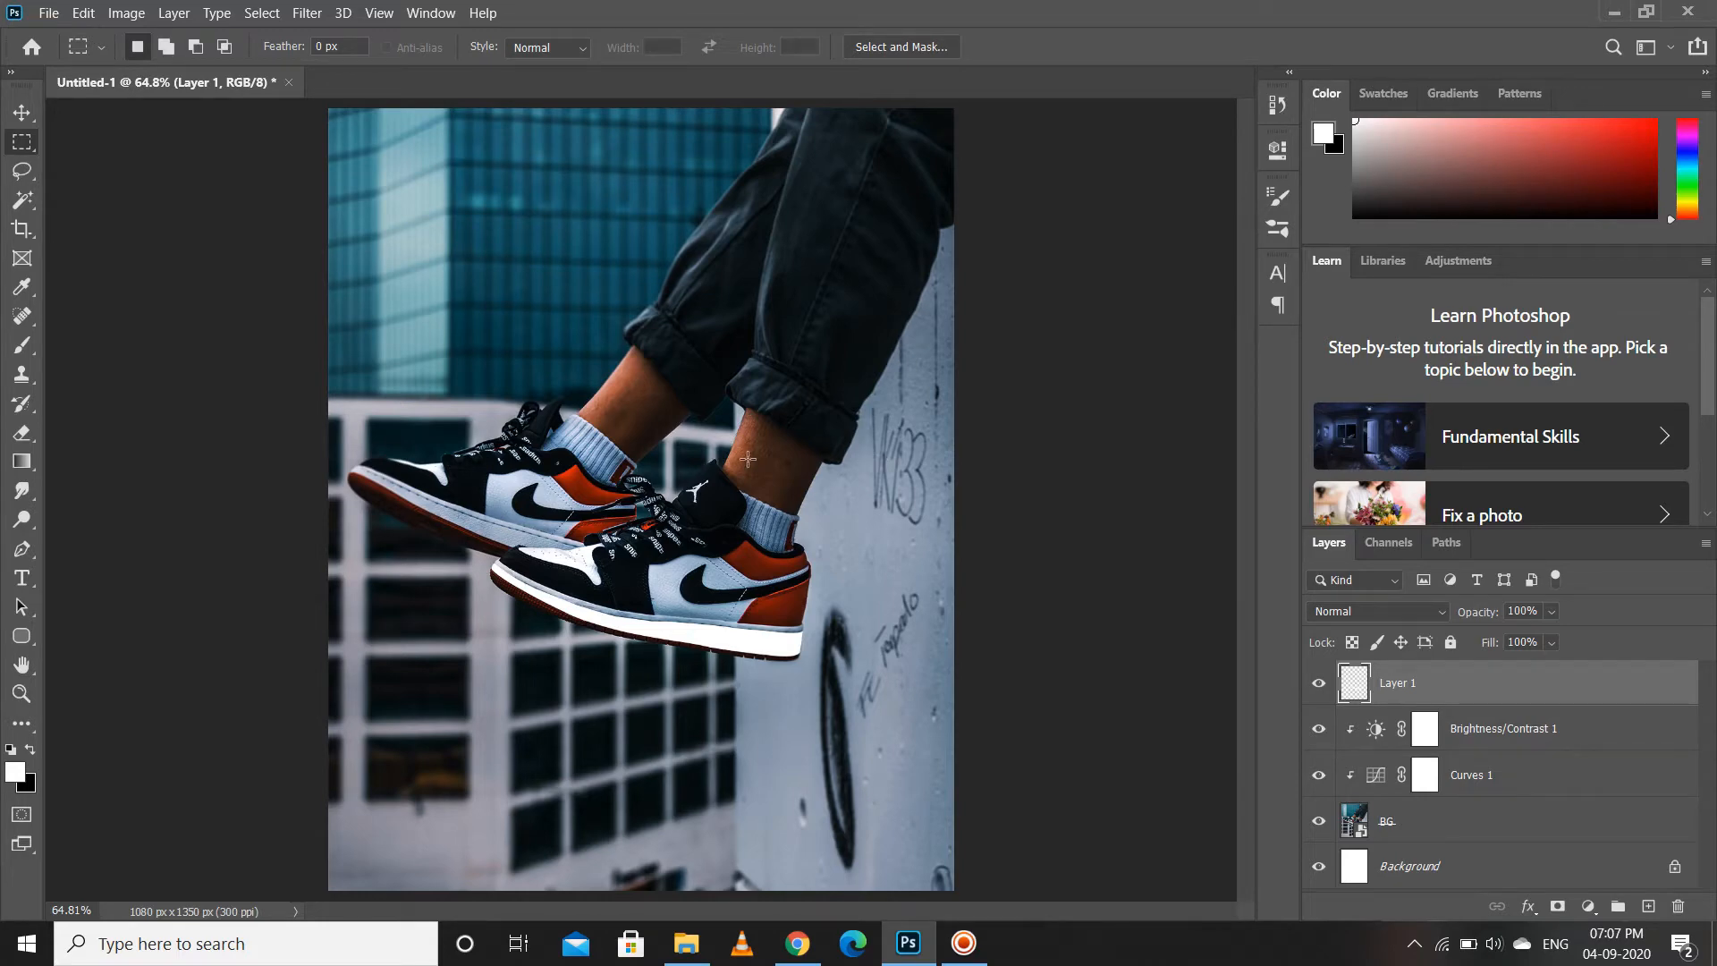
{"action": "scroll", "coordinate": [650, 488], "scroll_direction": "up", "scroll_amount": 3}
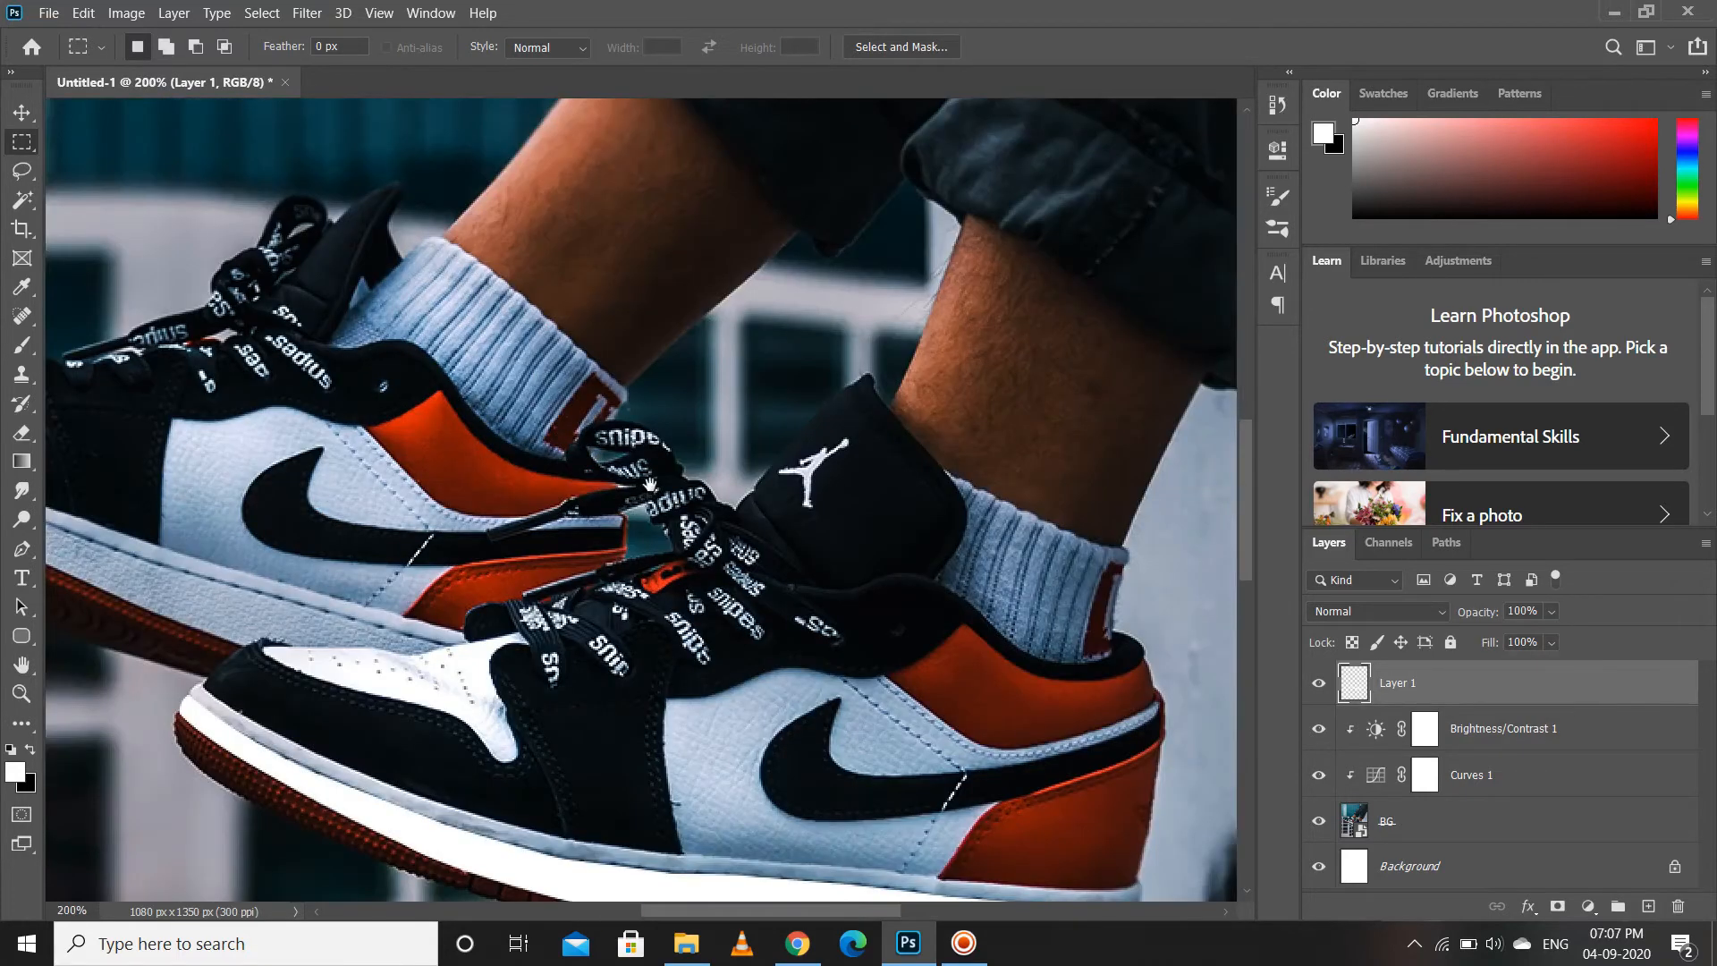
- Trace the upper edge of the rear shoe's midsole with the Pen tool, from the front shoe to the toe tip
{"action": "scroll", "coordinate": [651, 484], "scroll_direction": "left", "scroll_amount": 6}
{"action": "scroll", "coordinate": [441, 535], "scroll_direction": "up", "scroll_amount": 1}
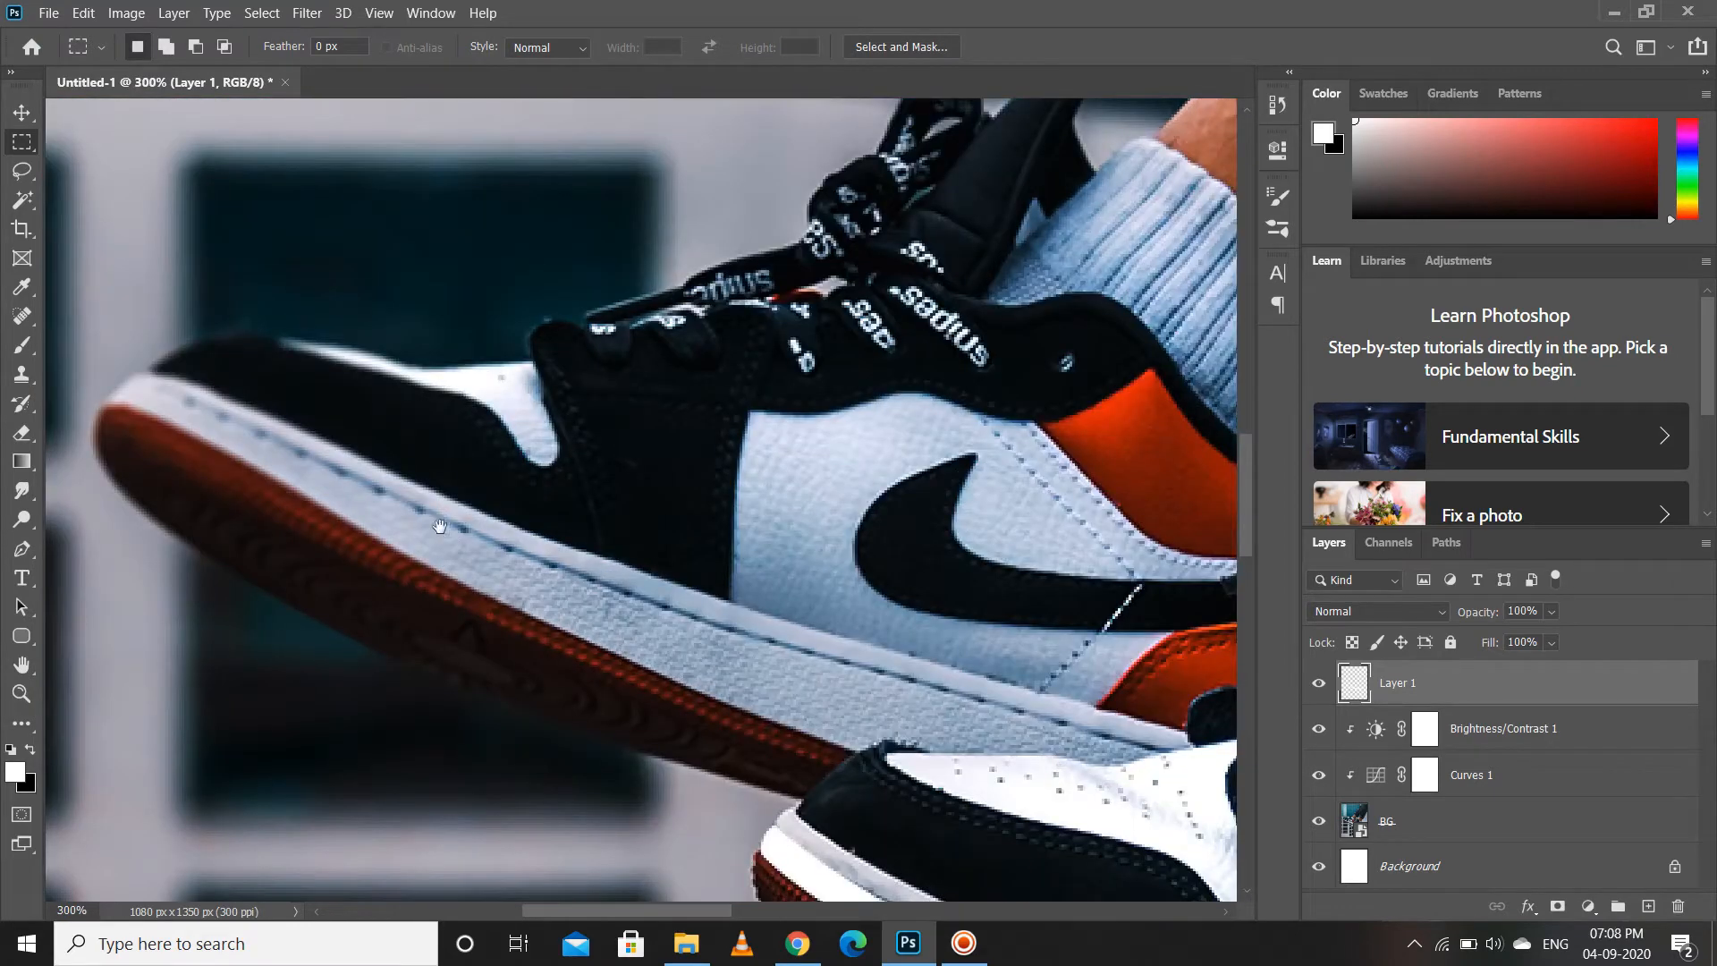
{"action": "left_click_drag", "start_coordinate": [1022, 652], "coordinate": [861, 581]}
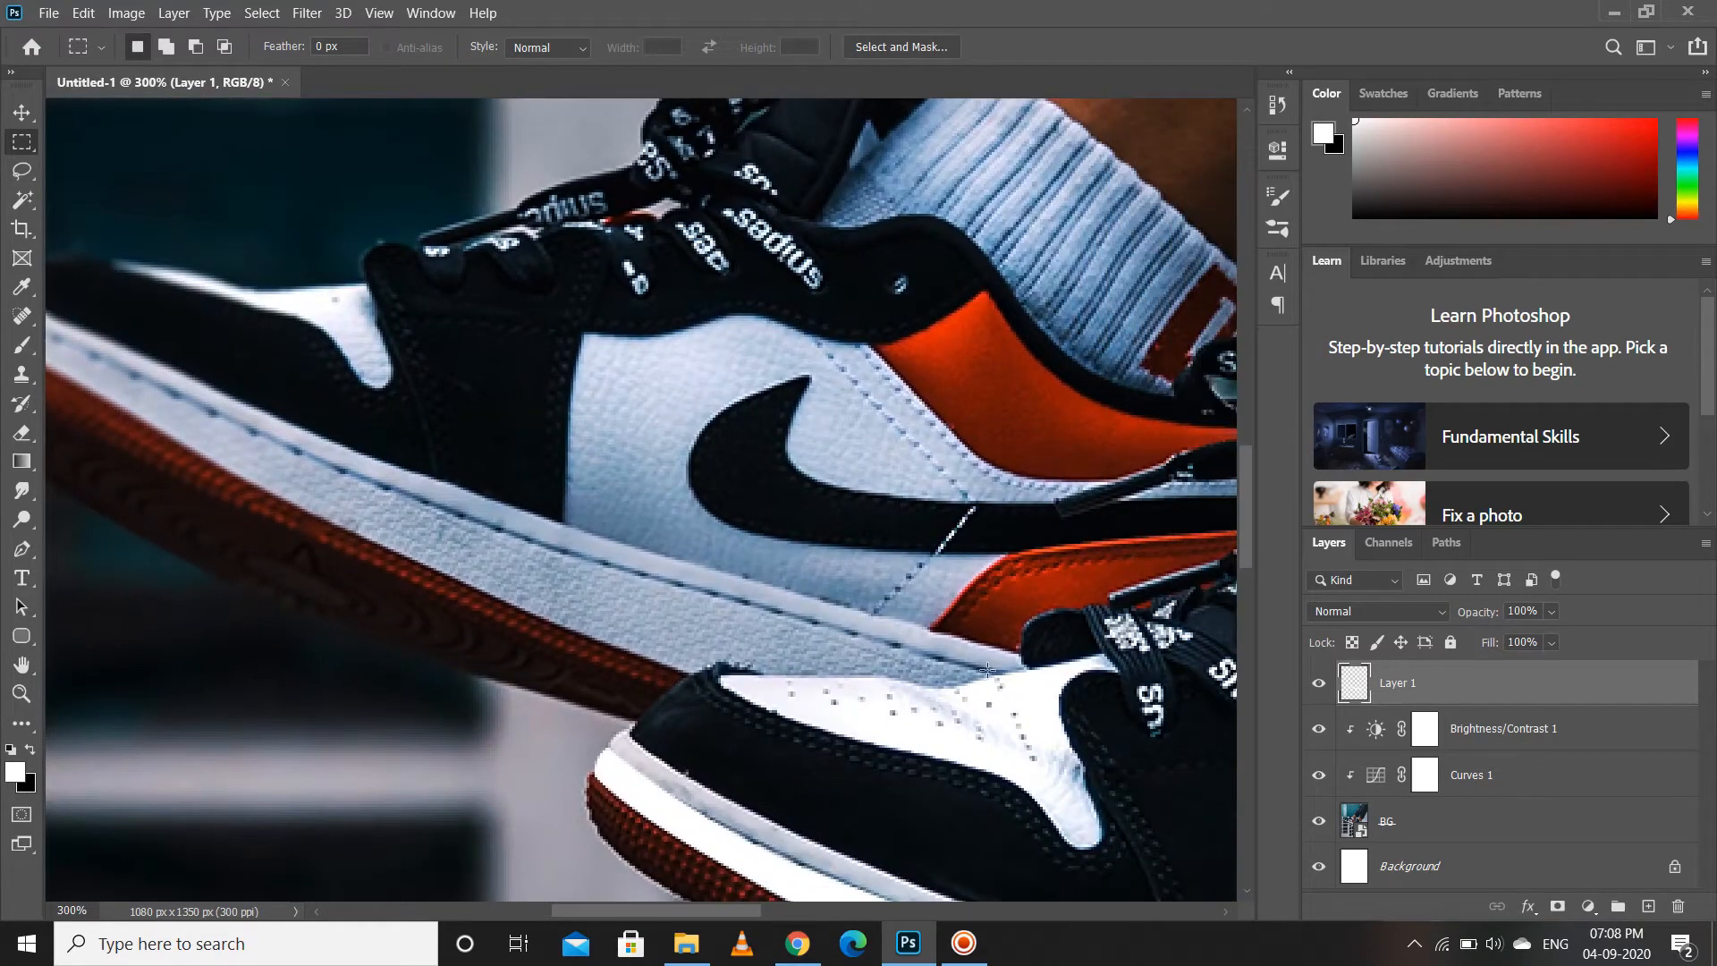
{"action": "left_click", "coordinate": [23, 549]}
{"action": "left_click", "coordinate": [991, 673]}
{"action": "left_click", "coordinate": [637, 575]}
{"action": "left_click_drag", "start_coordinate": [637, 575], "coordinate": [836, 624]}
{"action": "left_click", "coordinate": [520, 512]}
{"action": "left_click_drag", "start_coordinate": [459, 483], "coordinate": [607, 558]}
{"action": "left_click", "coordinate": [456, 490]}
{"action": "left_click", "coordinate": [354, 439]}
{"action": "left_click", "coordinate": [317, 420]}
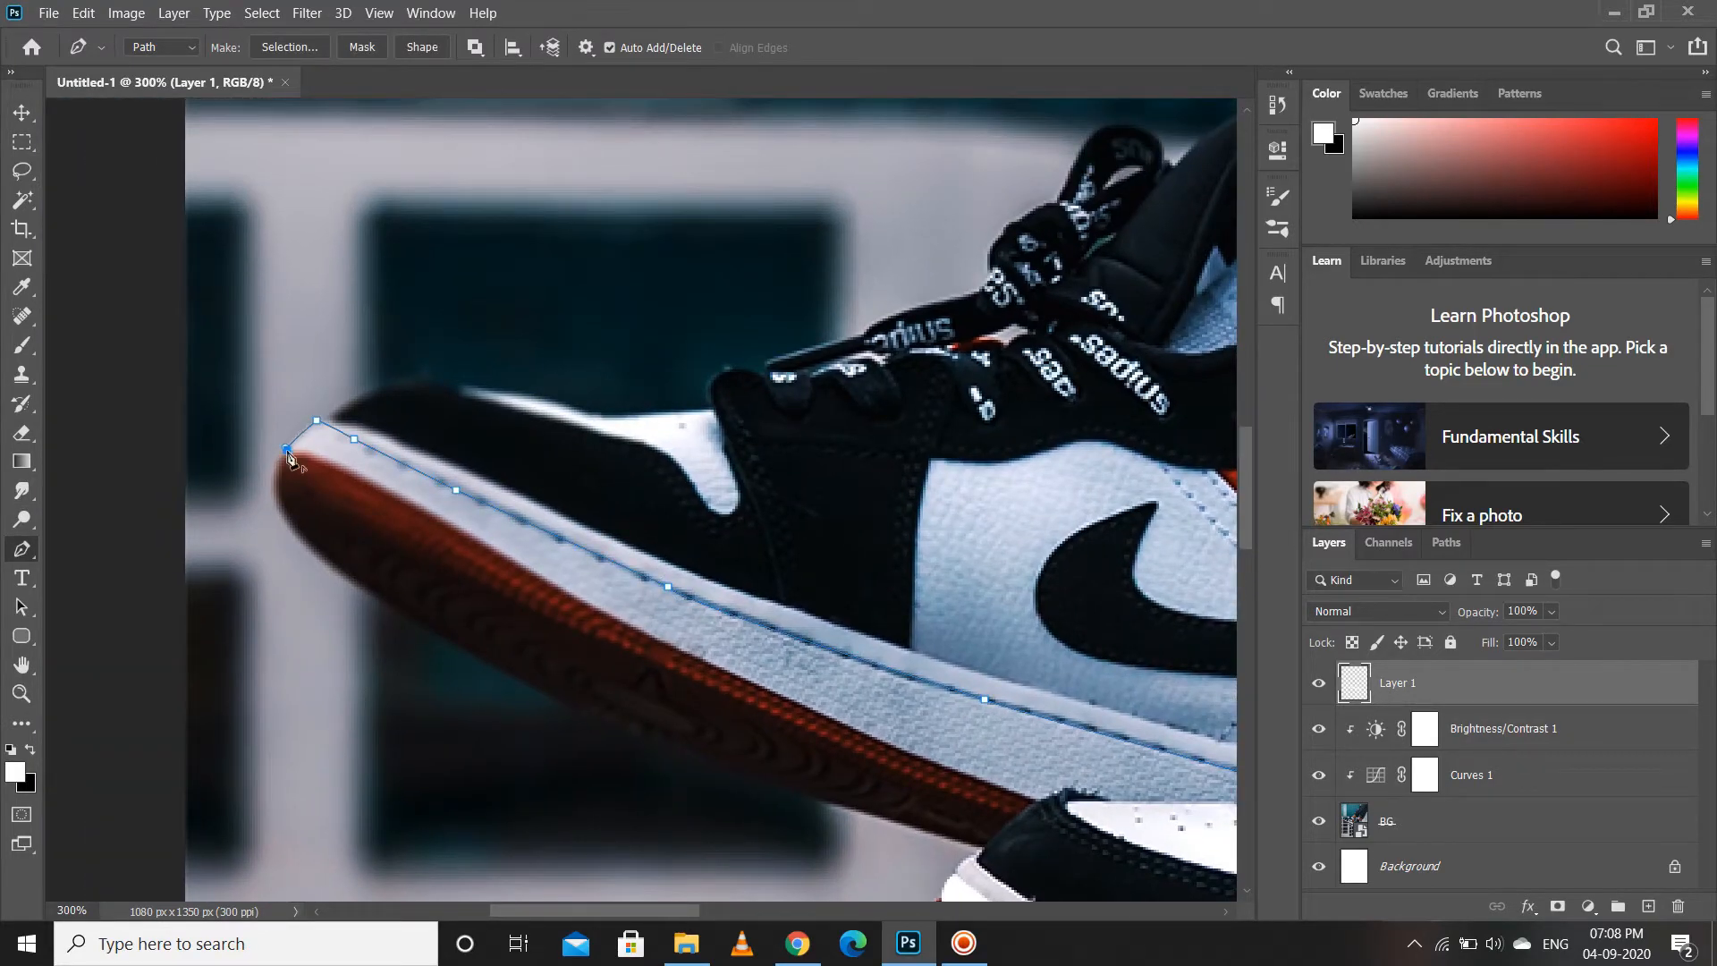
- Continue the path along the lower edge of the rear shoe's midsole and around the front shoe's toe until it closes
{"action": "left_click_drag", "start_coordinate": [288, 458], "coordinate": [127, 339]}
{"action": "left_click", "coordinate": [204, 350]}
{"action": "left_click", "coordinate": [297, 409]}
{"action": "left_click", "coordinate": [488, 459]}
{"action": "left_click_drag", "start_coordinate": [581, 508], "coordinate": [501, 494]}
{"action": "left_click", "coordinate": [426, 515]}
{"action": "left_click", "coordinate": [568, 577]}
{"action": "left_click_drag", "start_coordinate": [794, 667], "coordinate": [854, 691]}
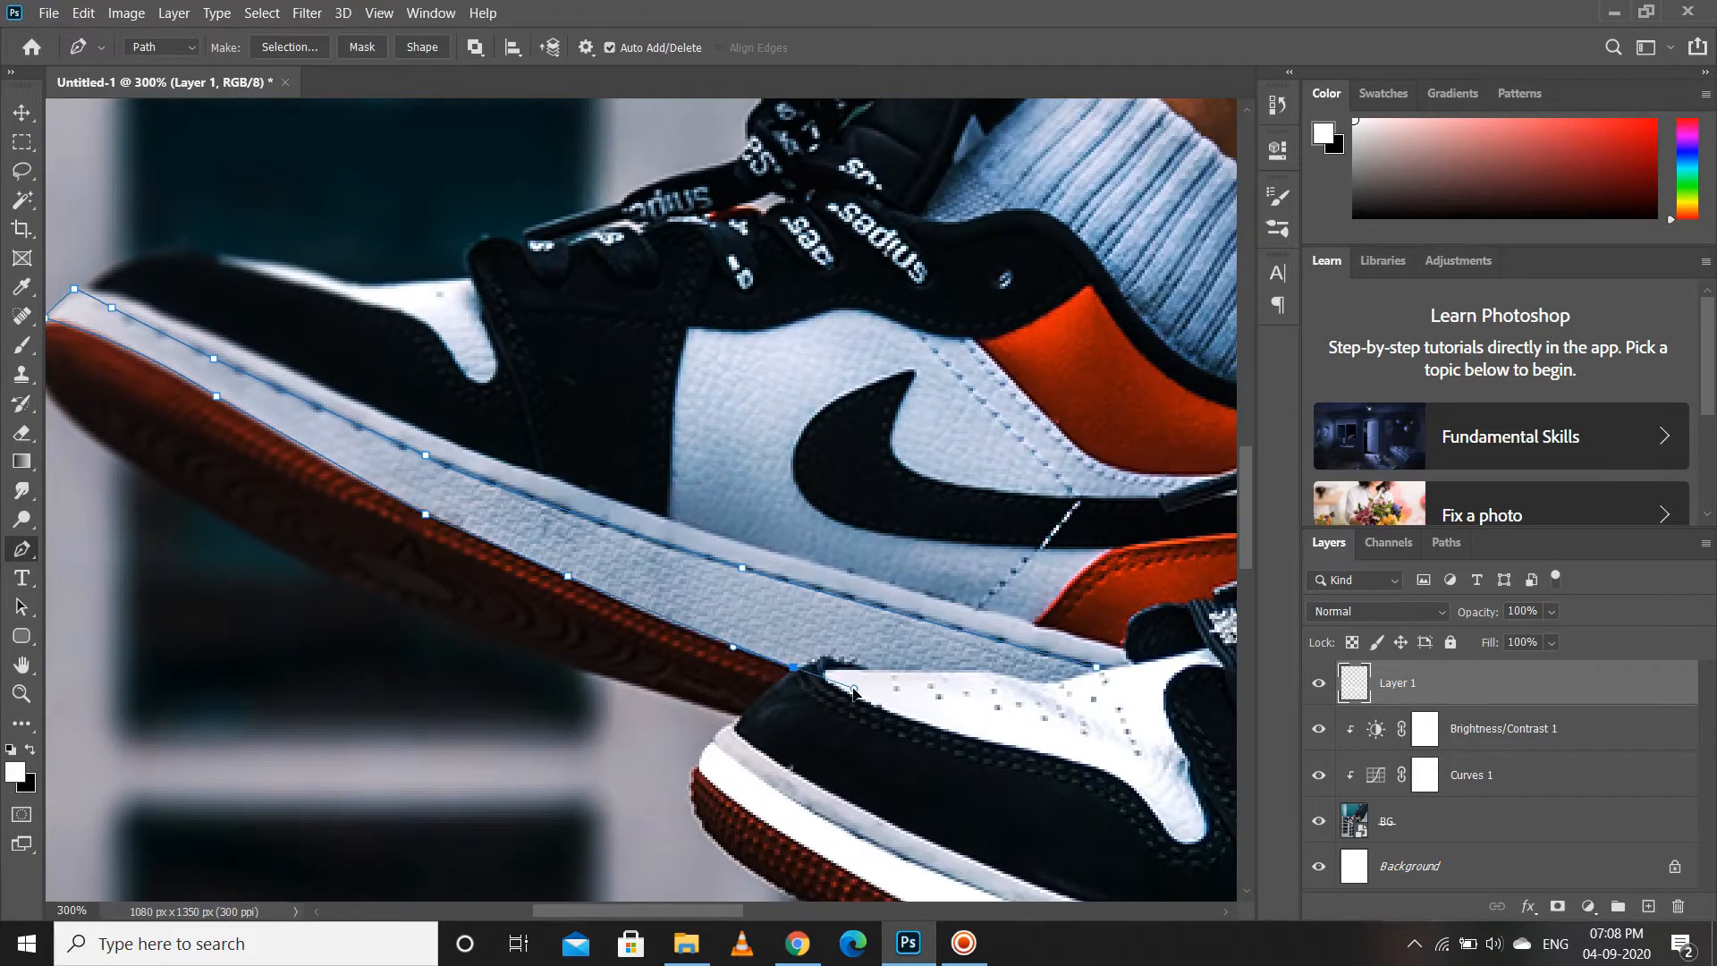
{"action": "left_click", "coordinate": [824, 655]}
{"action": "left_click", "coordinate": [868, 667]}
{"action": "left_click", "coordinate": [975, 673]}
{"action": "left_click", "coordinate": [1025, 673]}
- Turn the rear midsole path into a selection filled with white on Layer 1, and deselect it
{"action": "right_click", "coordinate": [696, 610]}
{"action": "left_click", "coordinate": [805, 185]}
{"action": "left_click", "coordinate": [974, 236]}
{"action": "key", "text": "shift+F5"}
{"action": "left_click", "coordinate": [999, 234]}
{"action": "key", "text": "m"}
{"action": "key", "text": "ctrl+minus"}
{"action": "key", "text": "ctrl+minus"}
{"action": "right_click", "coordinate": [333, 390]}
{"action": "left_click", "coordinate": [345, 401]}
- Trace the upper edge of the front shoe's black swoosh with the Pen tool, from the heel to its pointed tip
{"action": "key", "text": "ctrl+0"}
{"action": "key", "text": "p"}
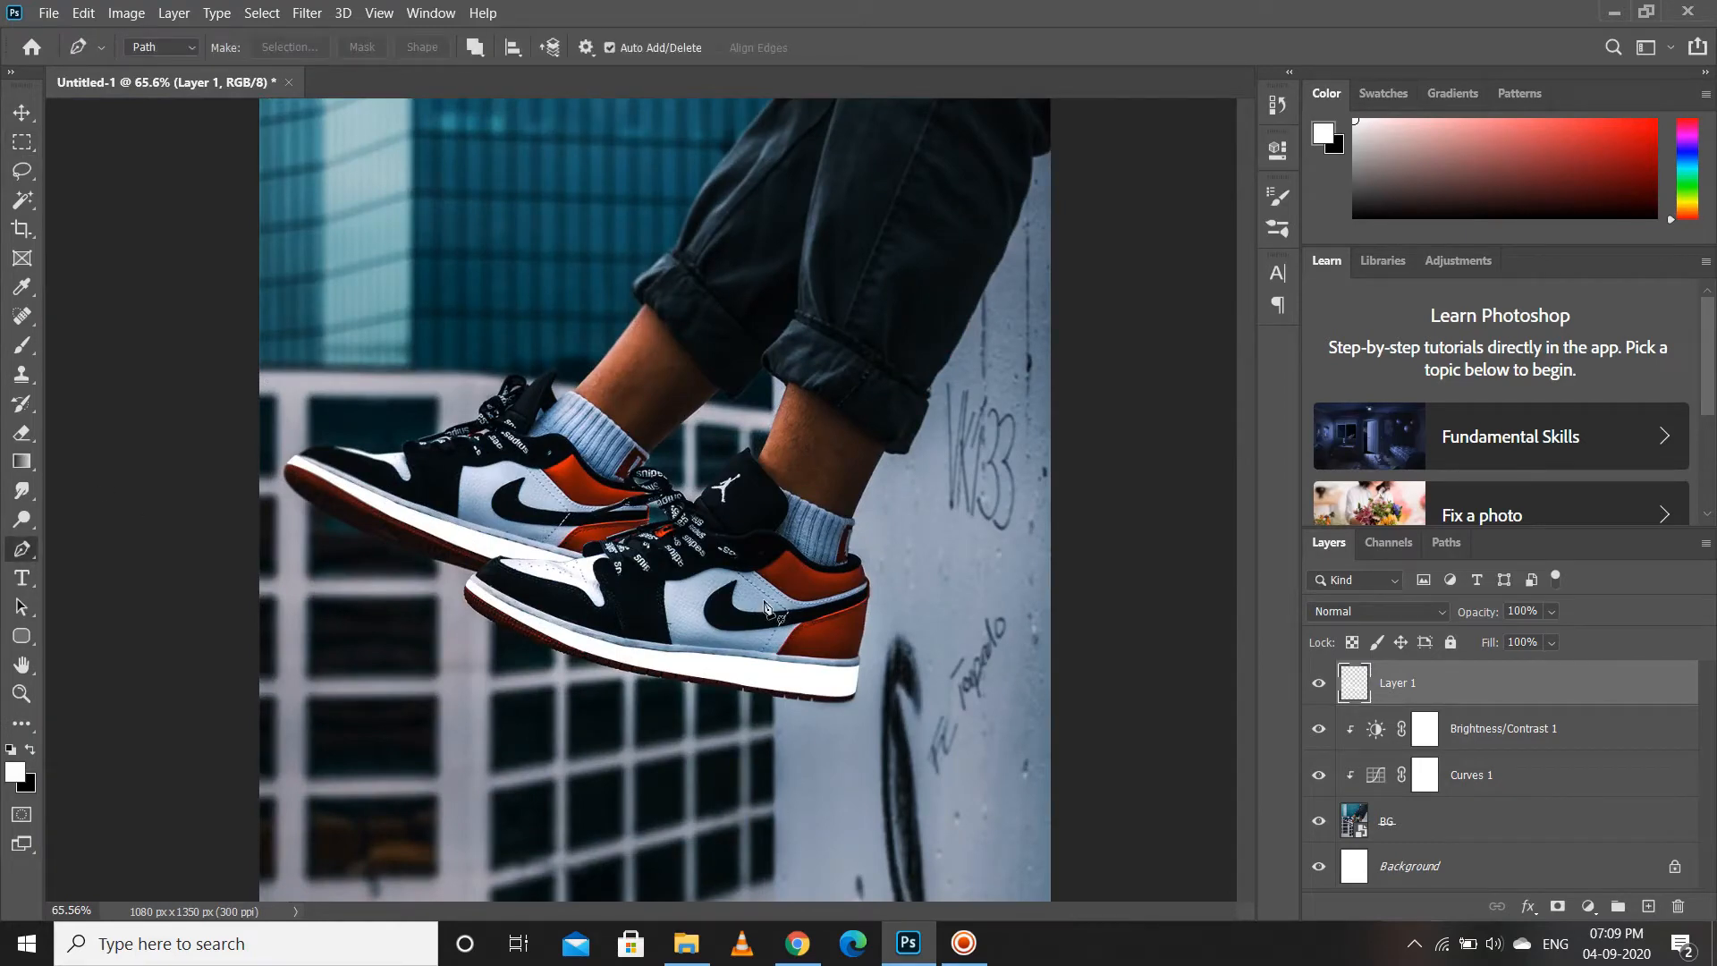
{"action": "scroll", "coordinate": [764, 608], "scroll_direction": "up", "scroll_amount": 8}
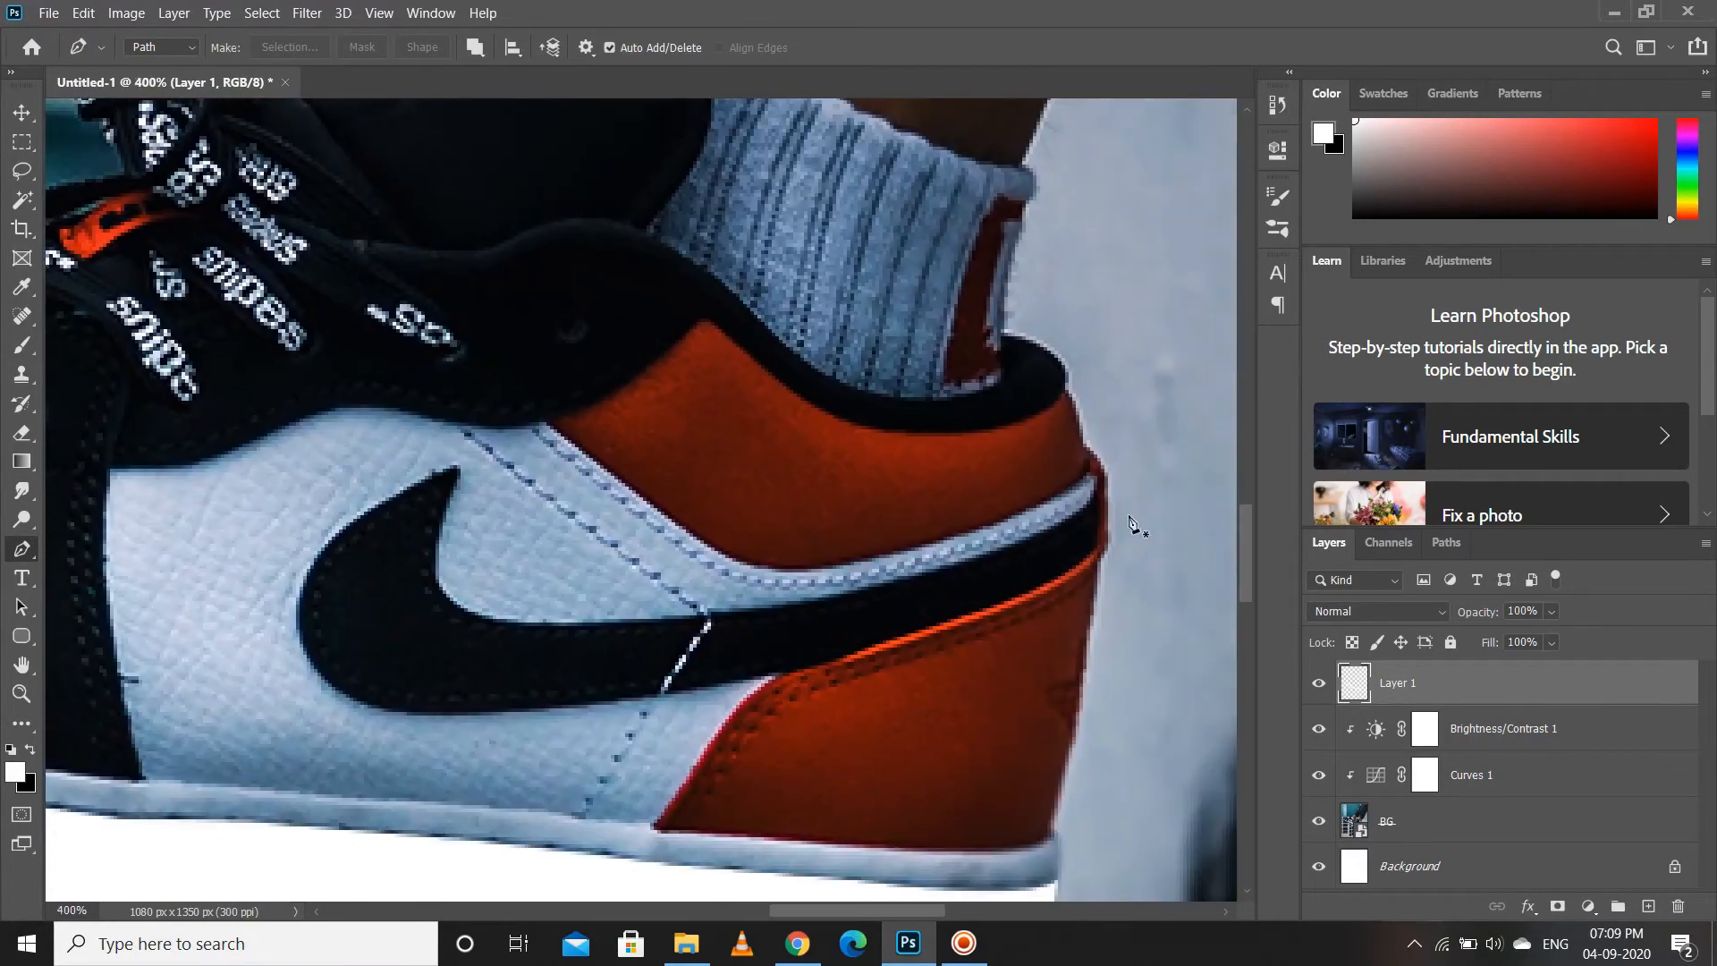
{"action": "left_click_drag", "start_coordinate": [1013, 555], "coordinate": [881, 628]}
{"action": "scroll", "coordinate": [899, 617], "scroll_direction": "left", "scroll_amount": 2}
{"action": "left_click", "coordinate": [901, 617]}
{"action": "left_click", "coordinate": [671, 617]}
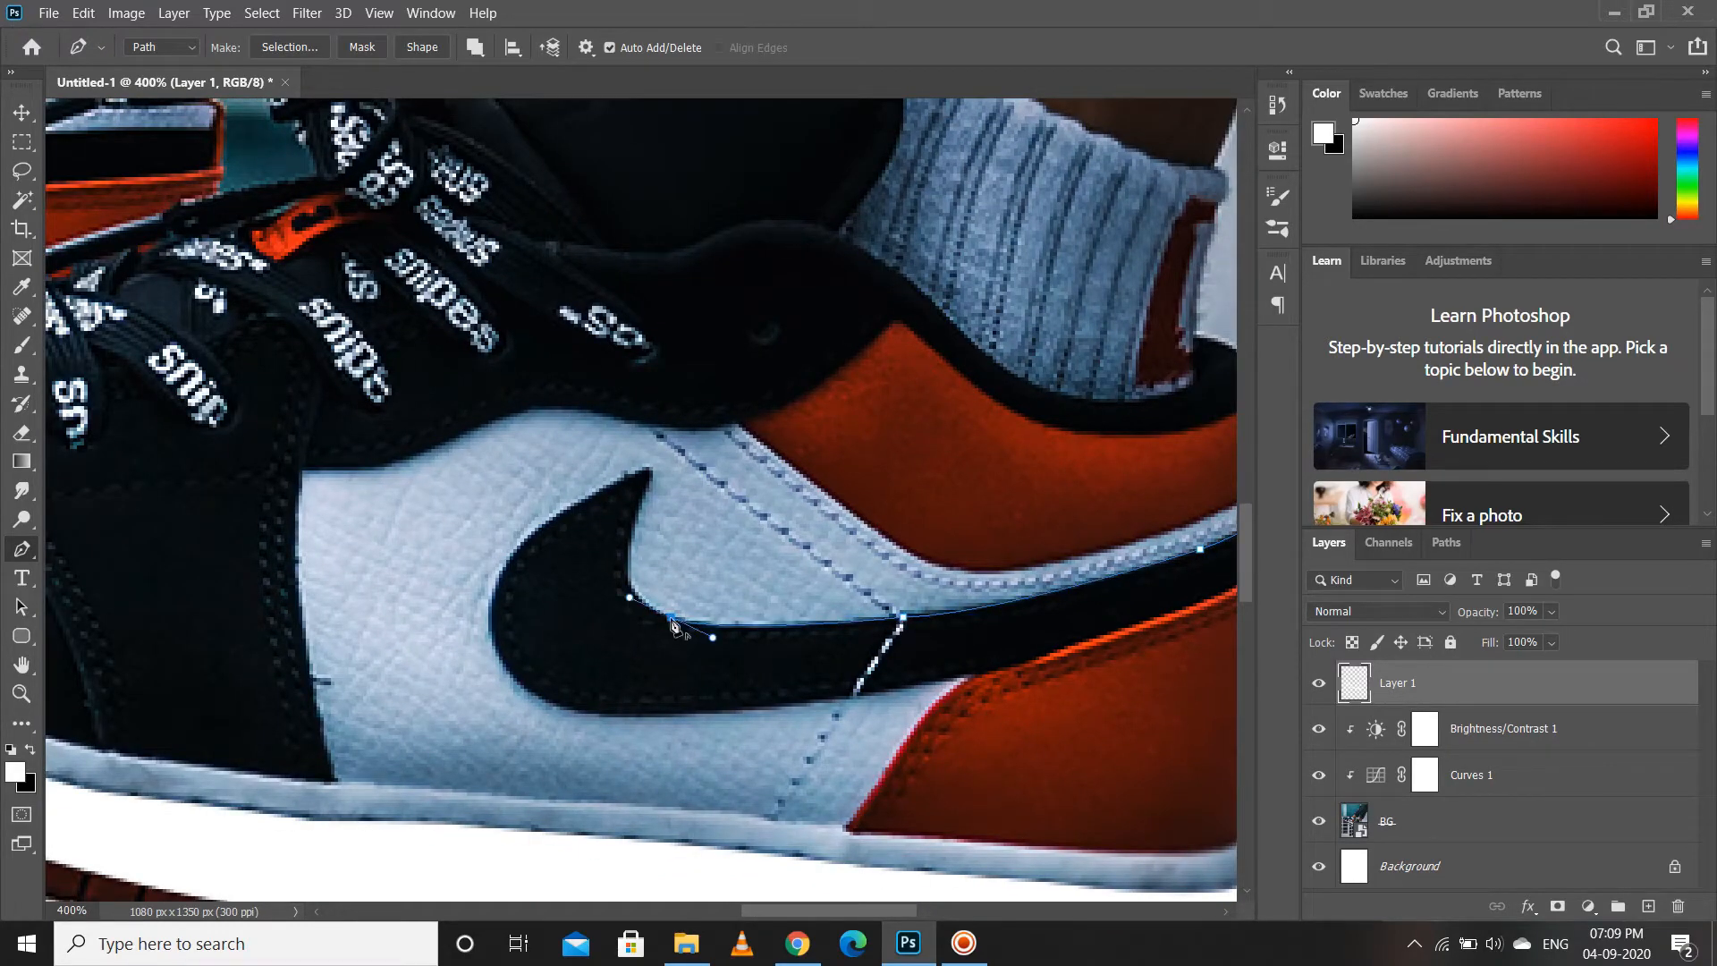
{"action": "left_click_drag", "start_coordinate": [635, 506], "coordinate": [655, 410]}
{"action": "left_click", "coordinate": [652, 469]}
- Trace the front swoosh's rounded end and lower edge back to the heel and close the path
{"action": "left_click_drag", "start_coordinate": [502, 566], "coordinate": [508, 579]}
{"action": "left_click_drag", "start_coordinate": [565, 657], "coordinate": [545, 615]}
{"action": "left_click_drag", "start_coordinate": [757, 600], "coordinate": [936, 517]}
{"action": "left_click", "coordinate": [948, 572]}
{"action": "left_click", "coordinate": [945, 445]}
- Turn the front swoosh path into a selection filled with white on Layer 1, and deselect it
{"action": "right_click", "coordinate": [510, 613]}
{"action": "left_click", "coordinate": [581, 188]}
{"action": "key", "text": "Return"}
{"action": "key", "text": "shift+F5"}
{"action": "left_click", "coordinate": [1003, 230]}
{"action": "key", "text": "m"}
{"action": "key", "text": "ctrl+d"}
- Trace the rear shoe's black swoosh as a path with the Pen tool, following its full outline
{"action": "left_click_drag", "start_coordinate": [201, 621], "coordinate": [801, 668]}
{"action": "key", "text": "p"}
{"action": "left_click", "coordinate": [1112, 642]}
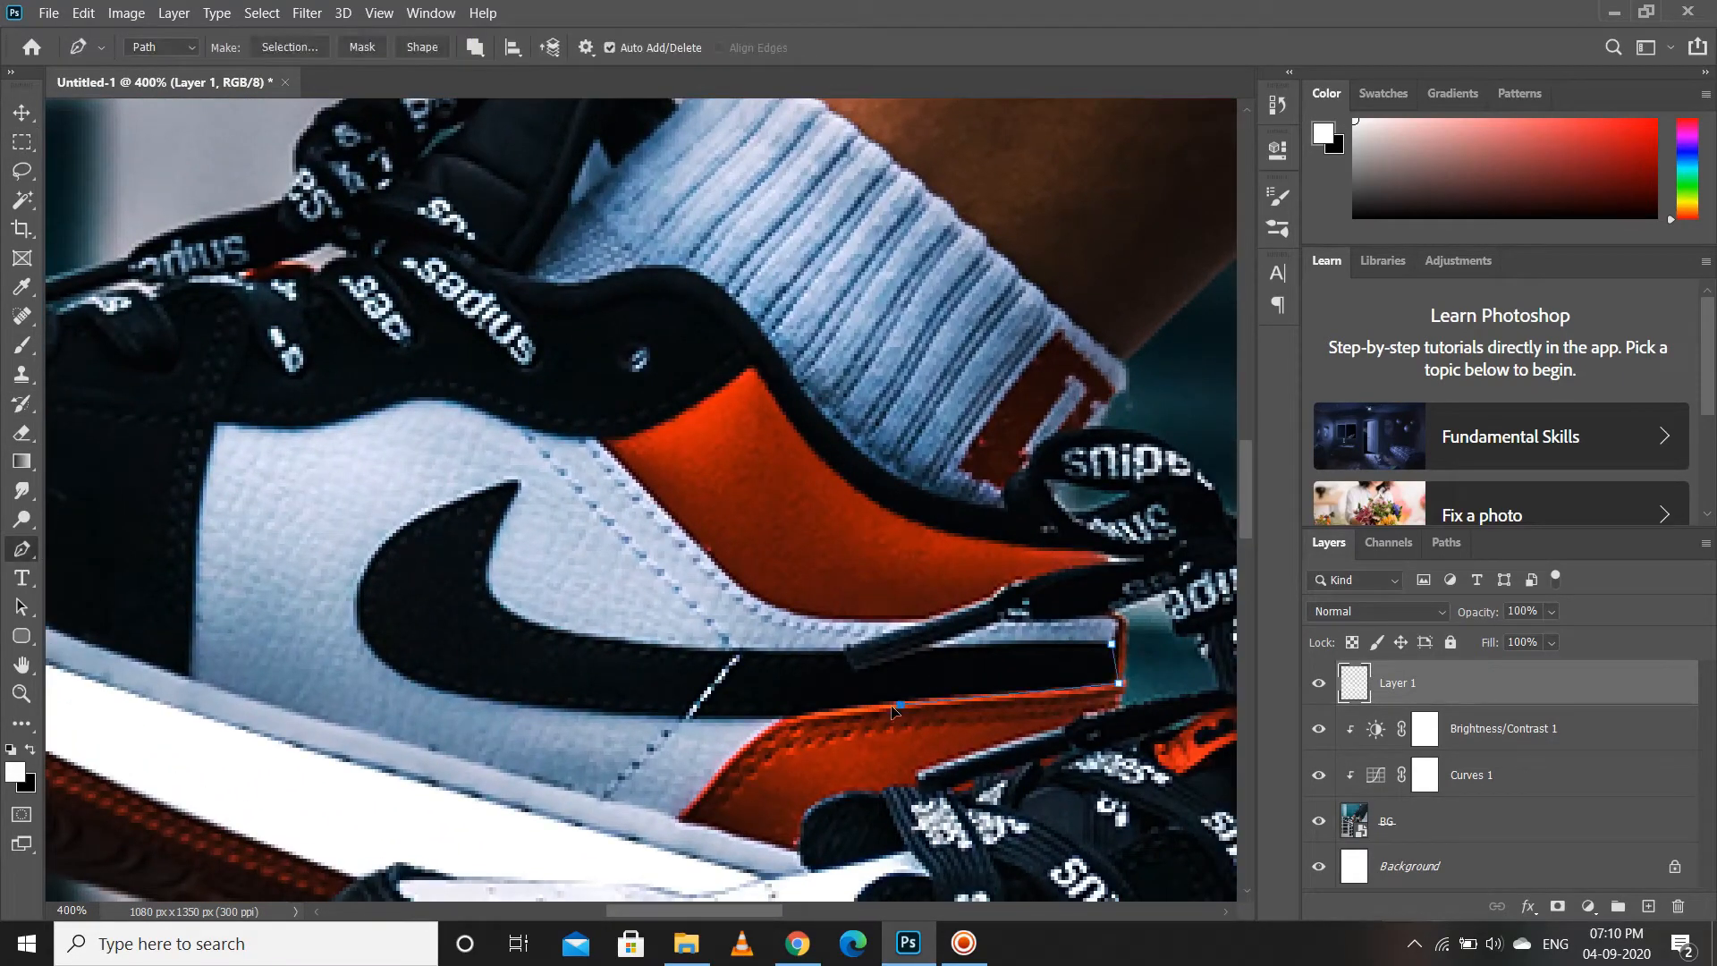
{"action": "left_click", "coordinate": [786, 714]}
{"action": "left_click", "coordinate": [688, 718]}
{"action": "left_click_drag", "start_coordinate": [356, 582], "coordinate": [485, 539]}
{"action": "left_click_drag", "start_coordinate": [499, 601], "coordinate": [529, 629]}
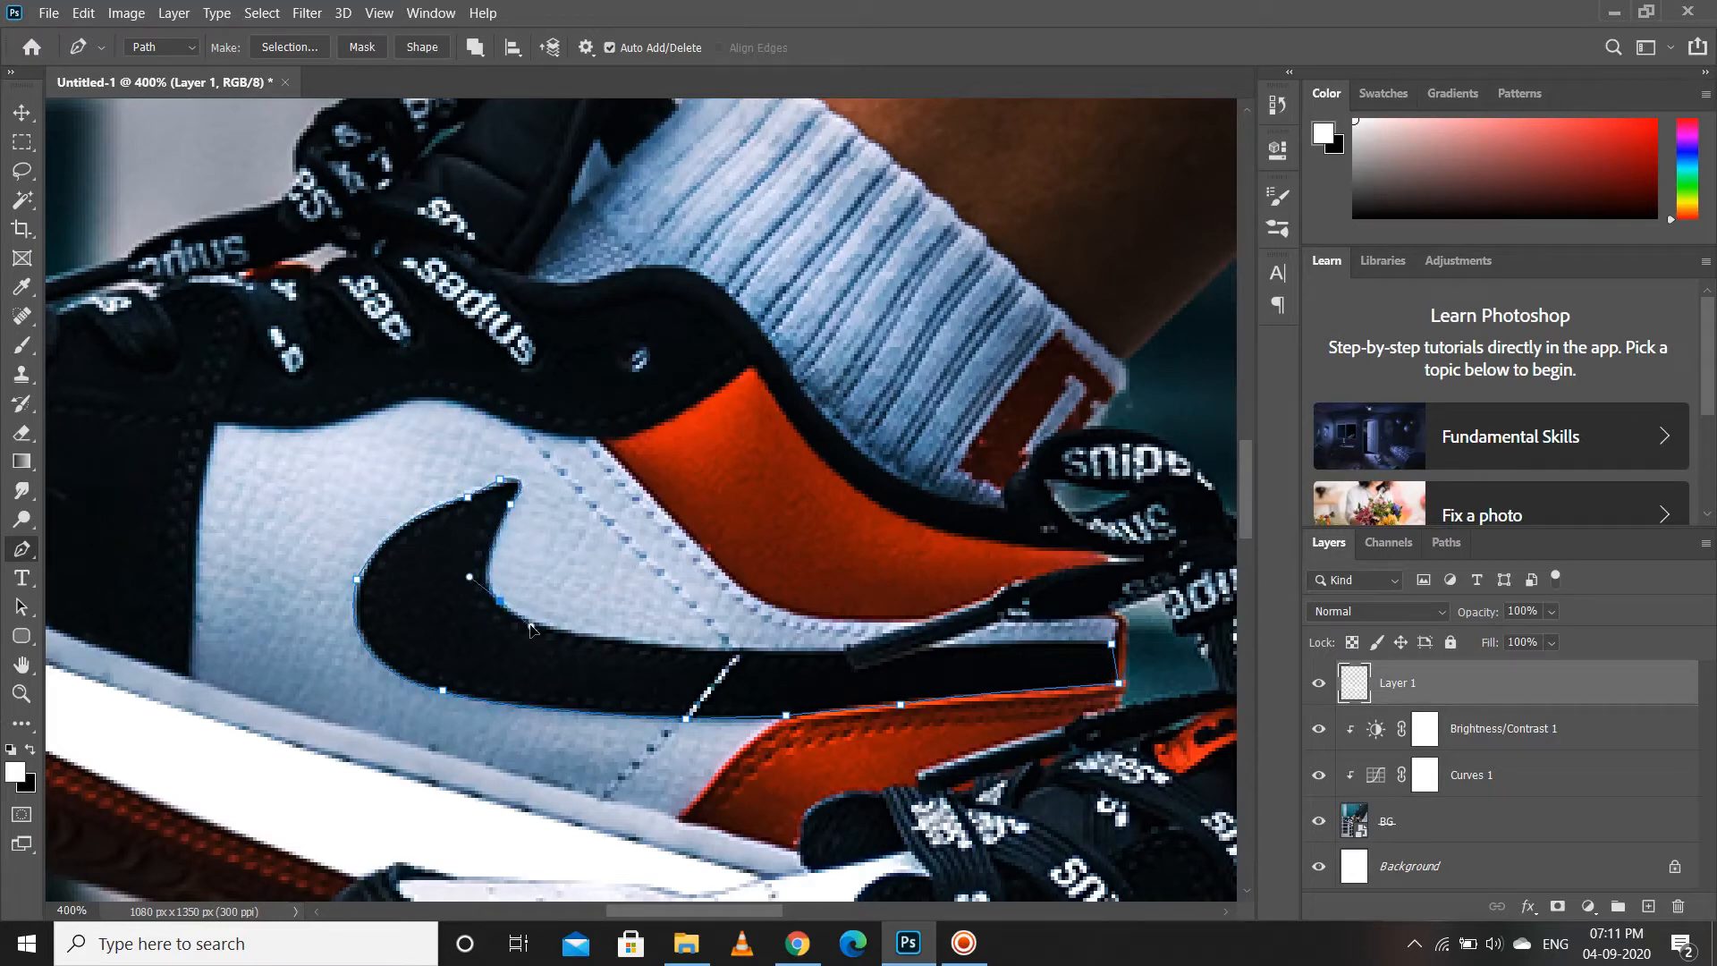
{"action": "left_click", "coordinate": [604, 636]}
{"action": "left_click", "coordinate": [785, 651]}
- Turn the rear swoosh path into a selection filled with white on Layer 1, and deselect it
{"action": "right_click", "coordinate": [694, 665]}
{"action": "left_click", "coordinate": [742, 198]}
{"action": "key", "text": "shift+F5"}
{"action": "left_click", "coordinate": [999, 236]}
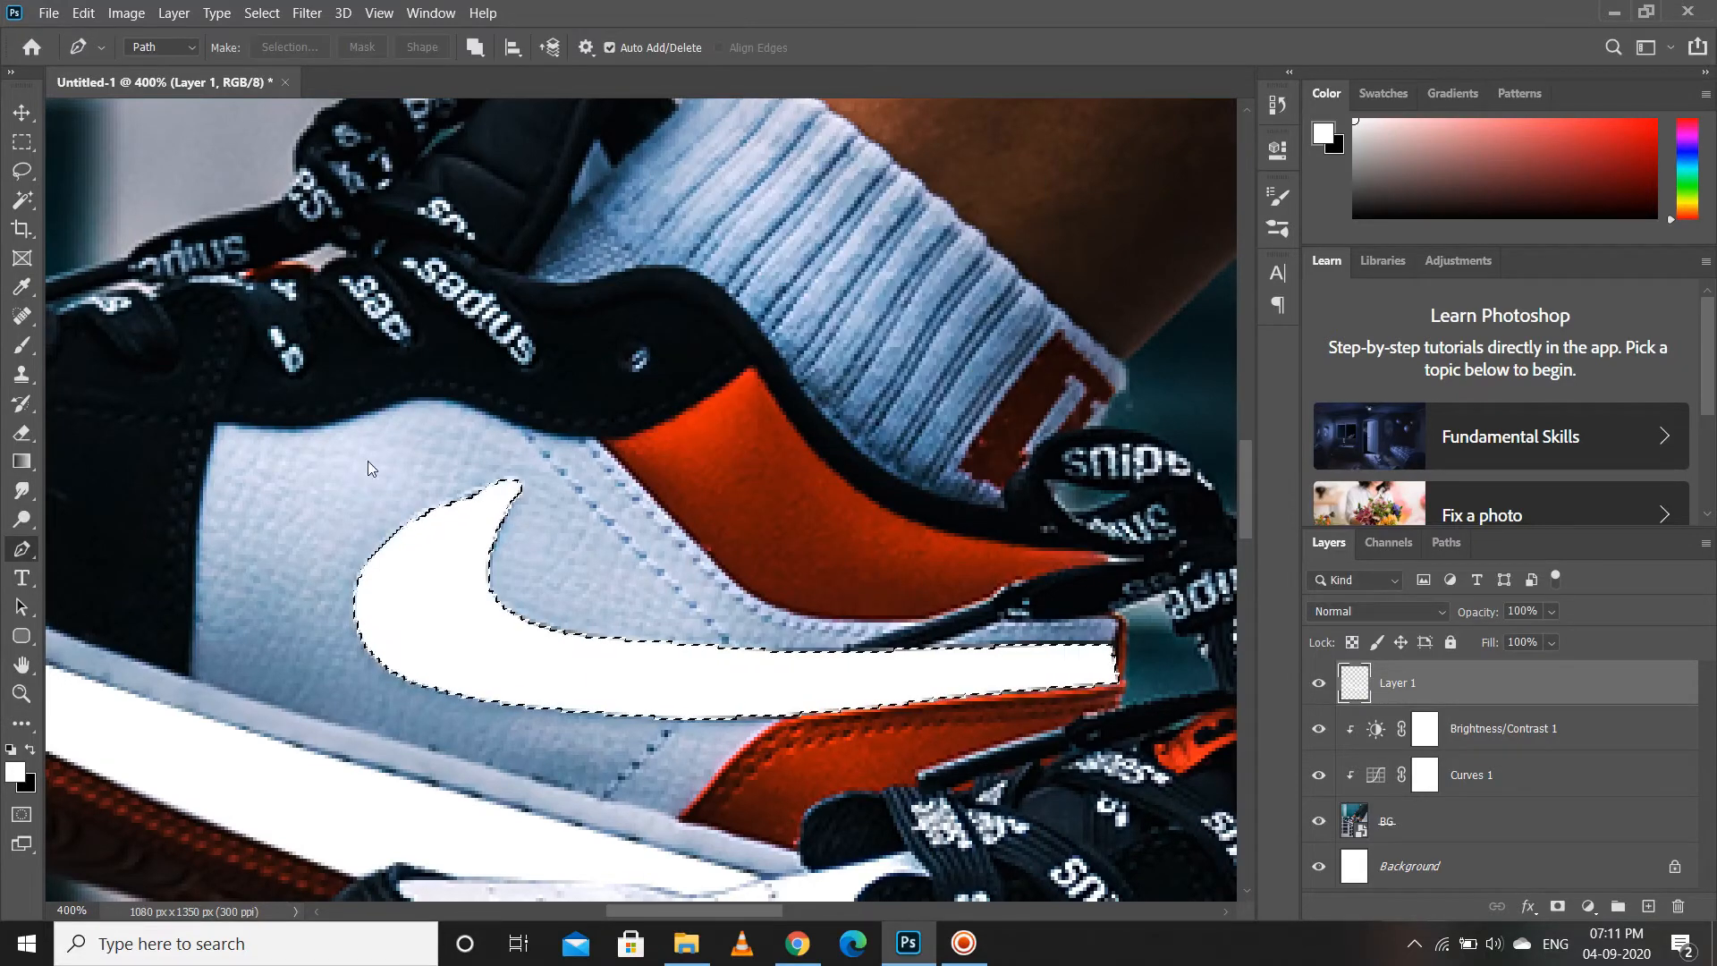
{"action": "left_click", "coordinate": [23, 143]}
{"action": "right_click", "coordinate": [426, 190]}
{"action": "left_click", "coordinate": [456, 201]}
{"action": "key", "text": "ctrl+0"}
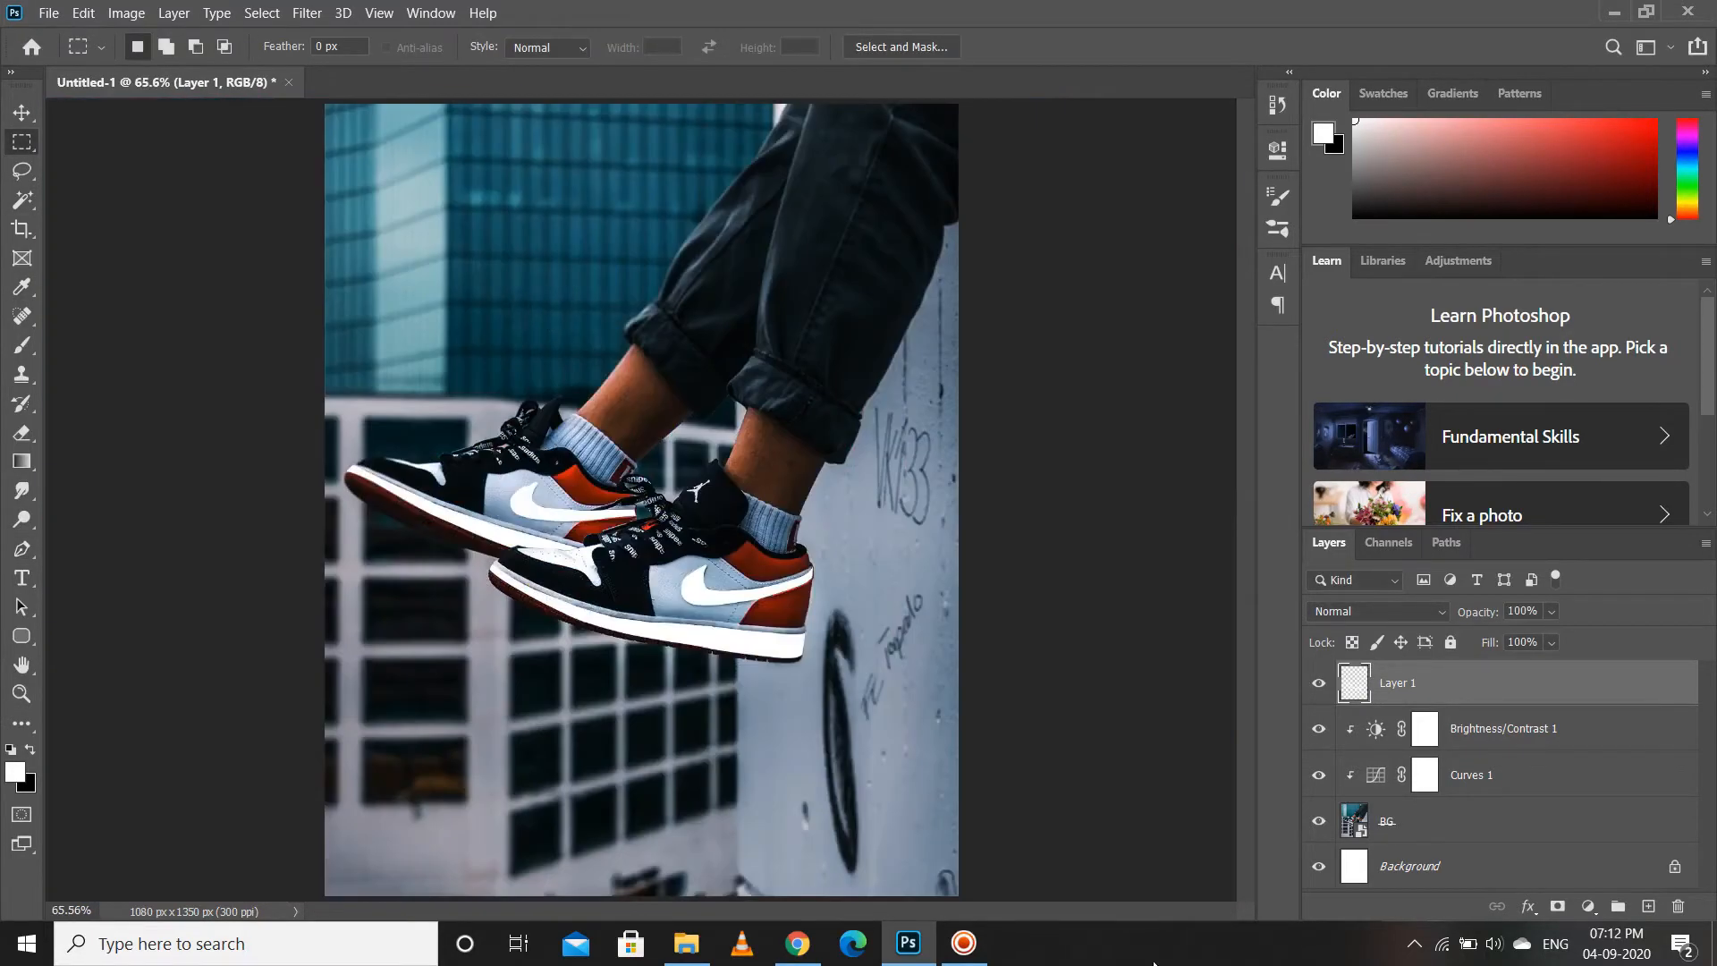
- Trace the light toe box panel of the rear shoe as a closed path with the Pen tool
{"action": "key", "text": "ctrl+plus"}
{"action": "key", "text": "ctrl+plus"}
{"action": "key", "text": "ctrl+plus"}
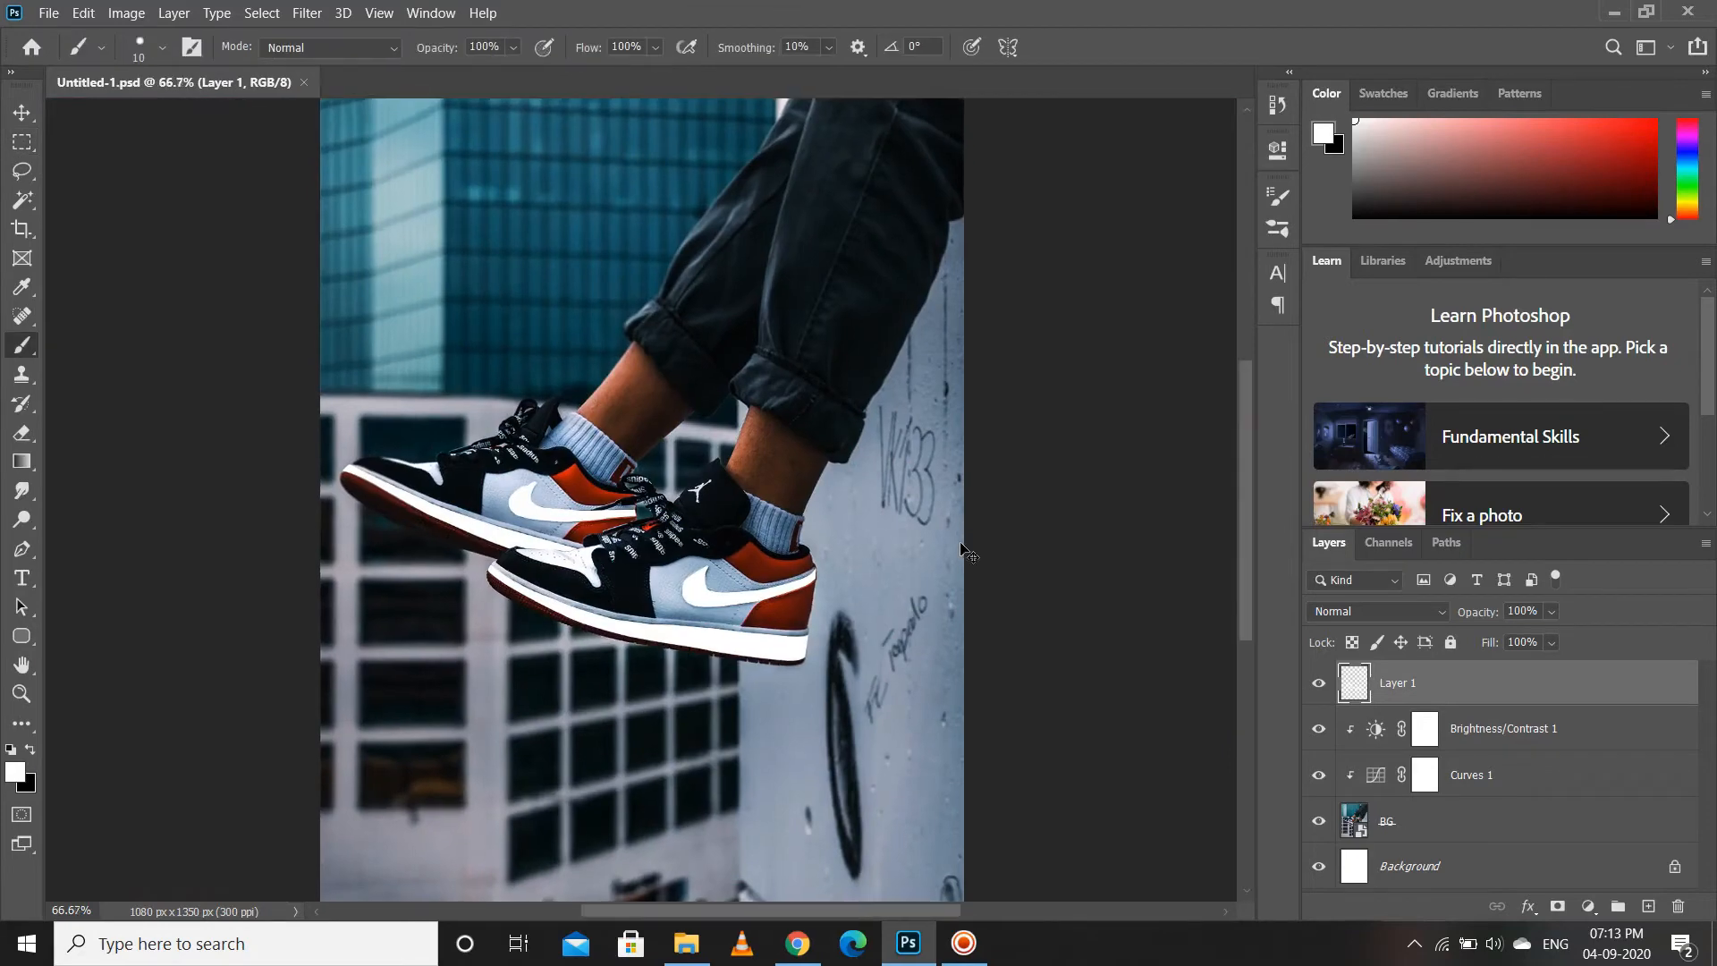
{"action": "left_click_drag", "start_coordinate": [412, 402], "coordinate": [909, 554]}
{"action": "key", "text": "ctrl+plus"}
{"action": "key", "text": "p"}
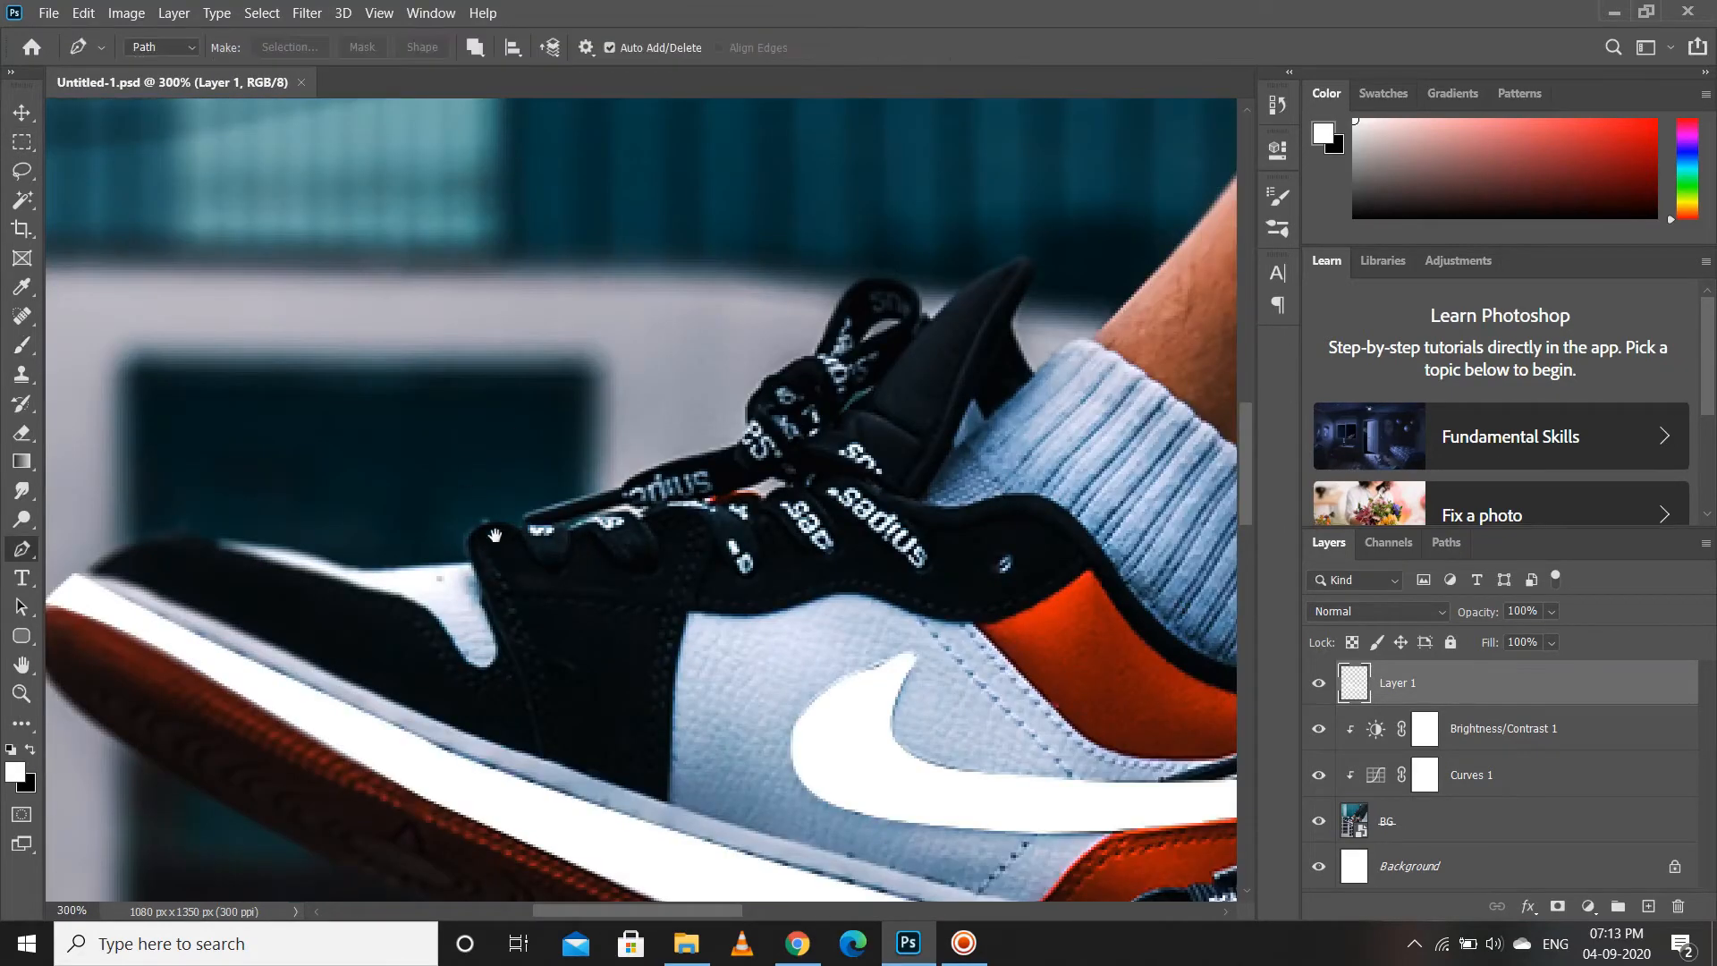
{"action": "left_click_drag", "start_coordinate": [474, 564], "coordinate": [541, 550]}
{"action": "left_click", "coordinate": [541, 548]}
{"action": "left_click", "coordinate": [551, 579]}
{"action": "left_click_drag", "start_coordinate": [559, 649], "coordinate": [553, 667]}
{"action": "left_click", "coordinate": [509, 609]}
{"action": "left_click", "coordinate": [391, 564]}
{"action": "left_click", "coordinate": [282, 528]}
{"action": "left_click_drag", "start_coordinate": [415, 552], "coordinate": [424, 565]}
{"action": "left_click", "coordinate": [545, 556]}
- Turn the rear toe box path into a selection filled with white on Layer 1, and deselect it
{"action": "key", "text": "z"}
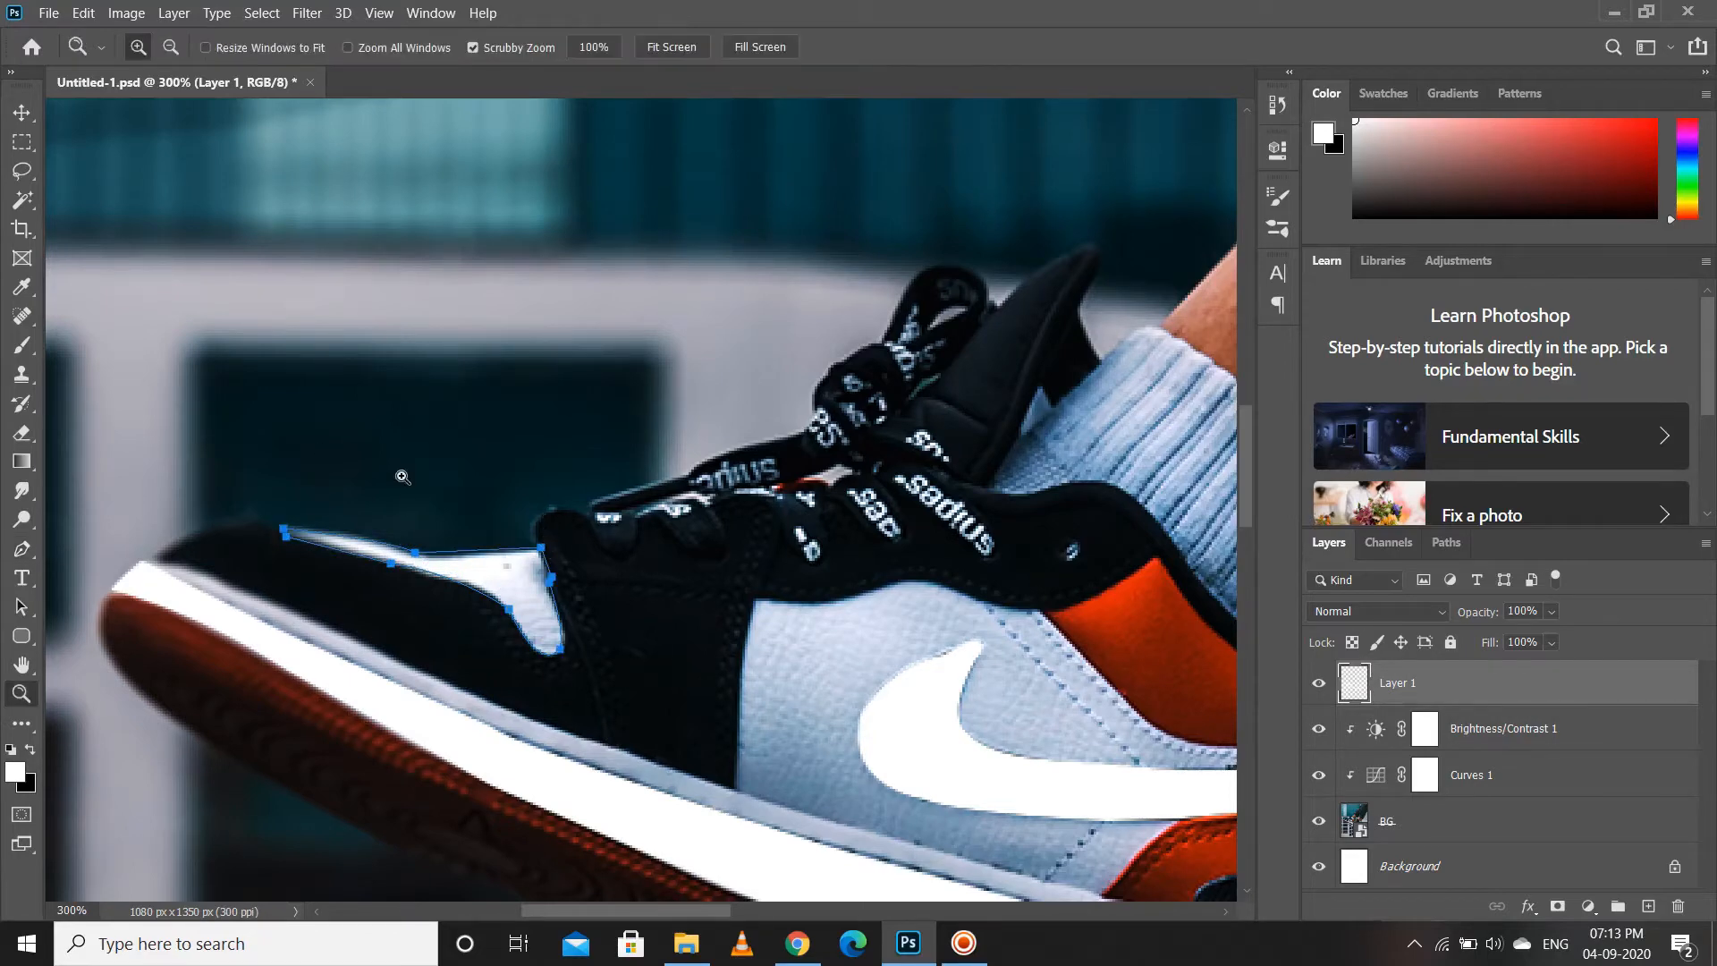
{"action": "key", "text": "p"}
{"action": "left_click", "coordinate": [442, 560]}
{"action": "key", "text": "ctrl+Return"}
{"action": "key", "text": "shift+F5"}
{"action": "key", "text": "Return"}
{"action": "key", "text": "ctrl+d"}
{"action": "left_click_drag", "start_coordinate": [1177, 813], "coordinate": [571, 402]}
{"action": "left_click", "coordinate": [285, 532]}
{"action": "key", "text": "w"}
{"action": "mouse_move", "coordinate": [597, 539]}
{"action": "left_mouse_down"}
{"action": "mouse_move", "coordinate": [644, 665]}
{"action": "mouse_move", "coordinate": [437, 569]}
{"action": "mouse_move", "coordinate": [466, 593]}
{"action": "left_mouse_up"}
{"action": "key", "text": "ctrl+d"}
- Select the front shoe's light toe box on the BG layer with the Quick Selection tool, reducing the brush size to 5
{"action": "left_click", "coordinate": [1469, 812]}
{"action": "mouse_move", "coordinate": [605, 553]}
{"action": "left_mouse_down"}
{"action": "mouse_move", "coordinate": [548, 577]}
{"action": "mouse_move", "coordinate": [314, 545]}
{"action": "left_mouse_up"}
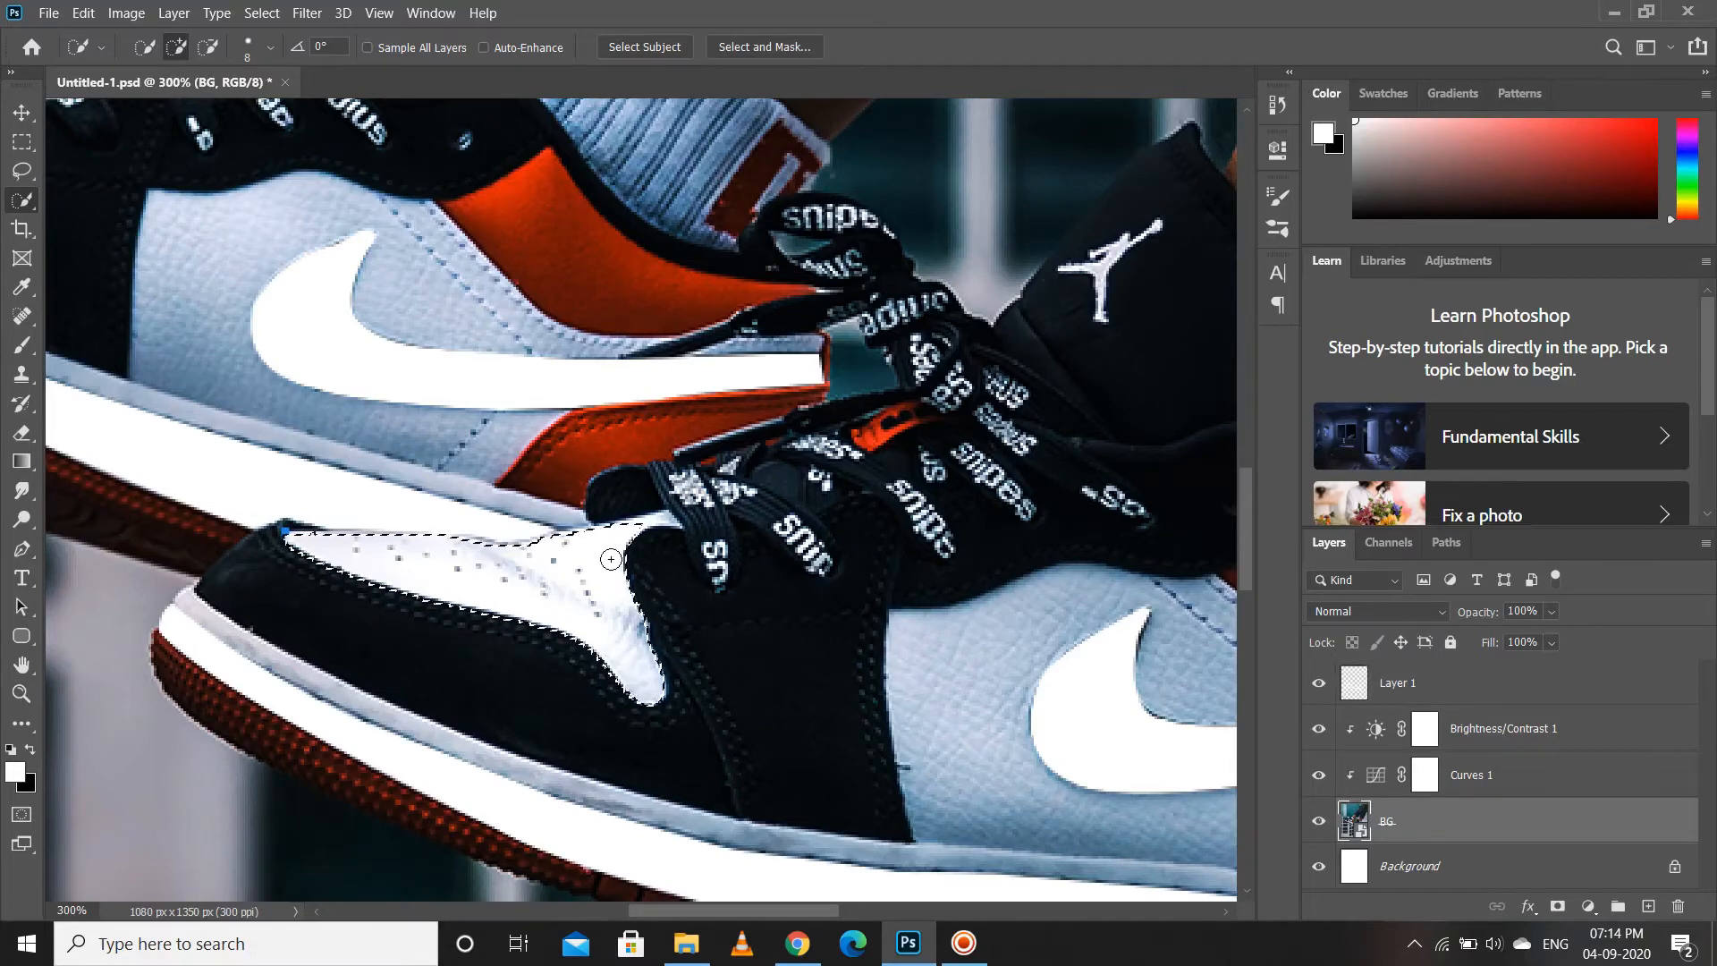
{"action": "key", "text": "bracketleft"}
{"action": "key", "text": "bracketleft"}
{"action": "key", "text": "bracketleft"}
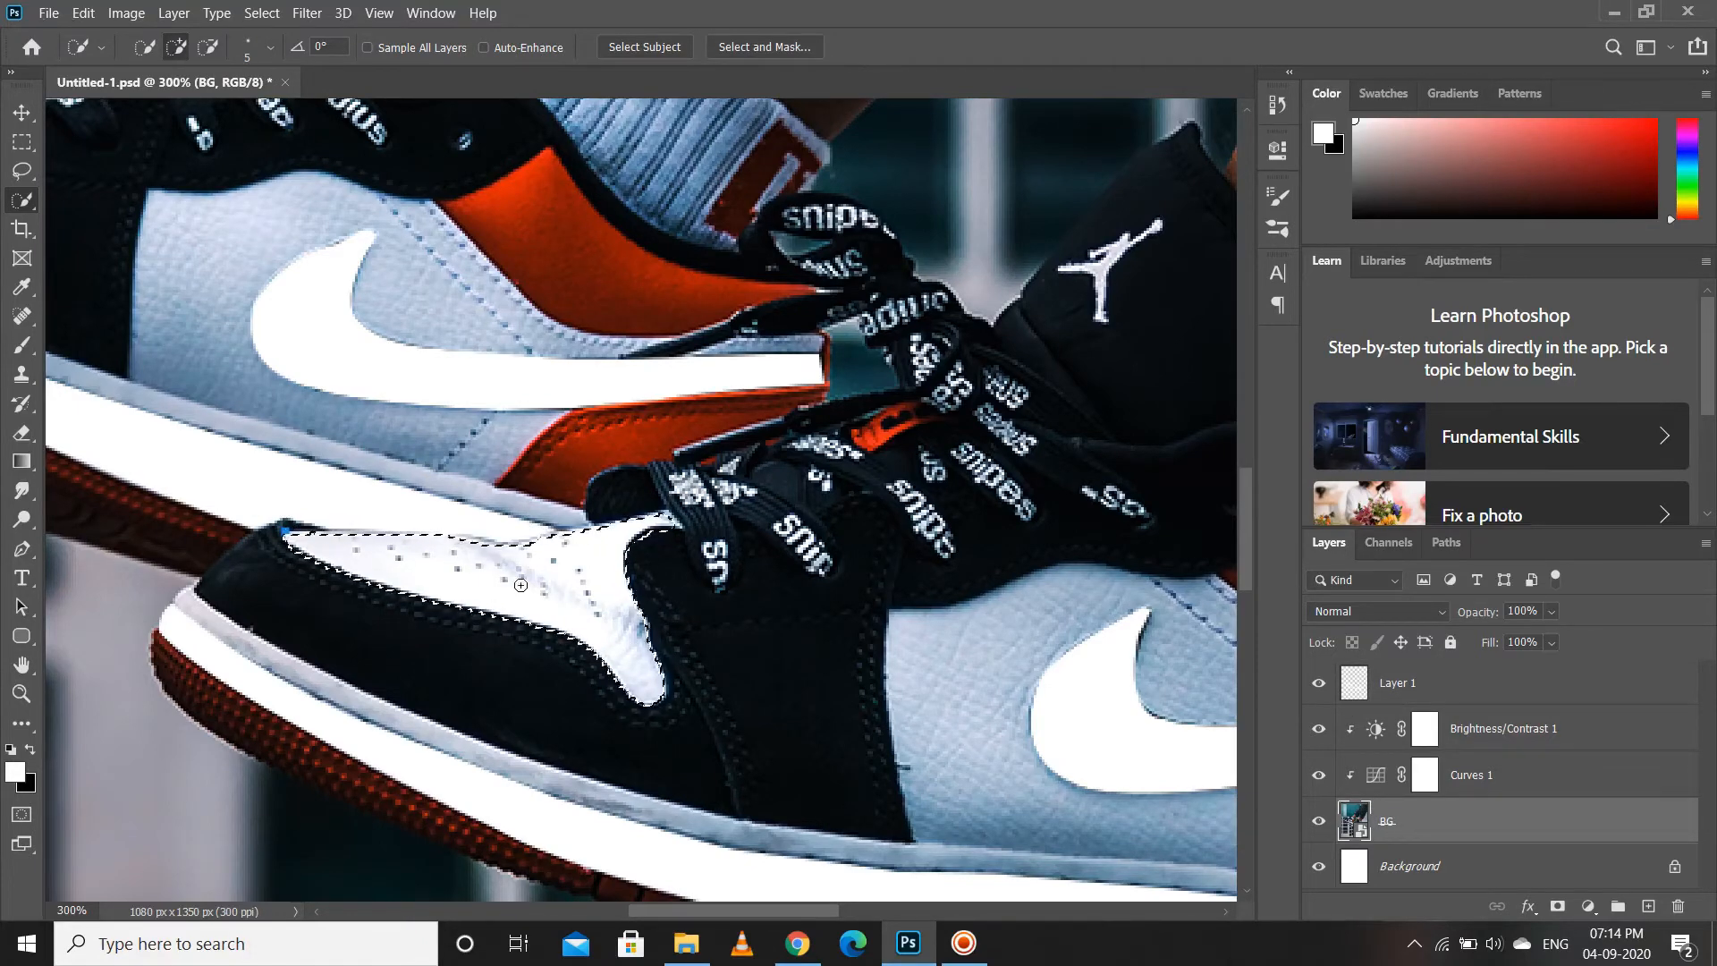
- Fill the front toe box selection with white on Layer 1 and save the document
{"action": "left_click", "coordinate": [1355, 684]}
{"action": "key", "text": "ctrl+0"}
{"action": "key", "text": "ctrl+s"}
- Delete the leftover path point on the front shoe's toe and save the document
{"action": "key", "text": "p"}
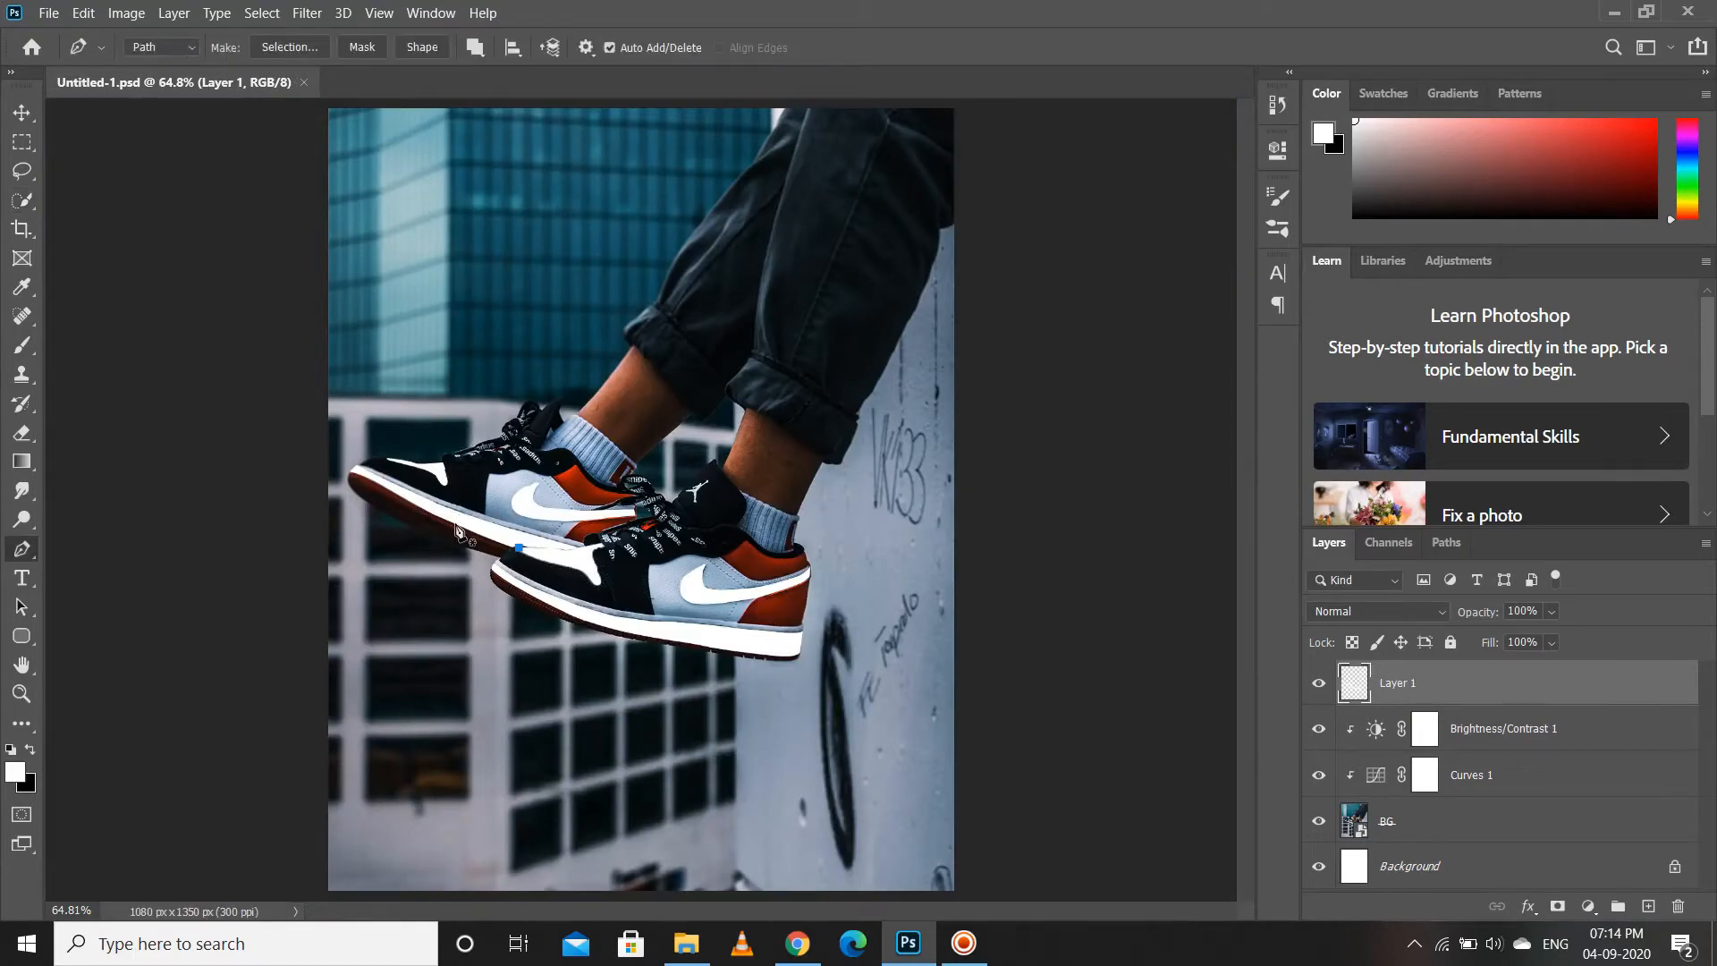
{"action": "right_click", "coordinate": [518, 549]}
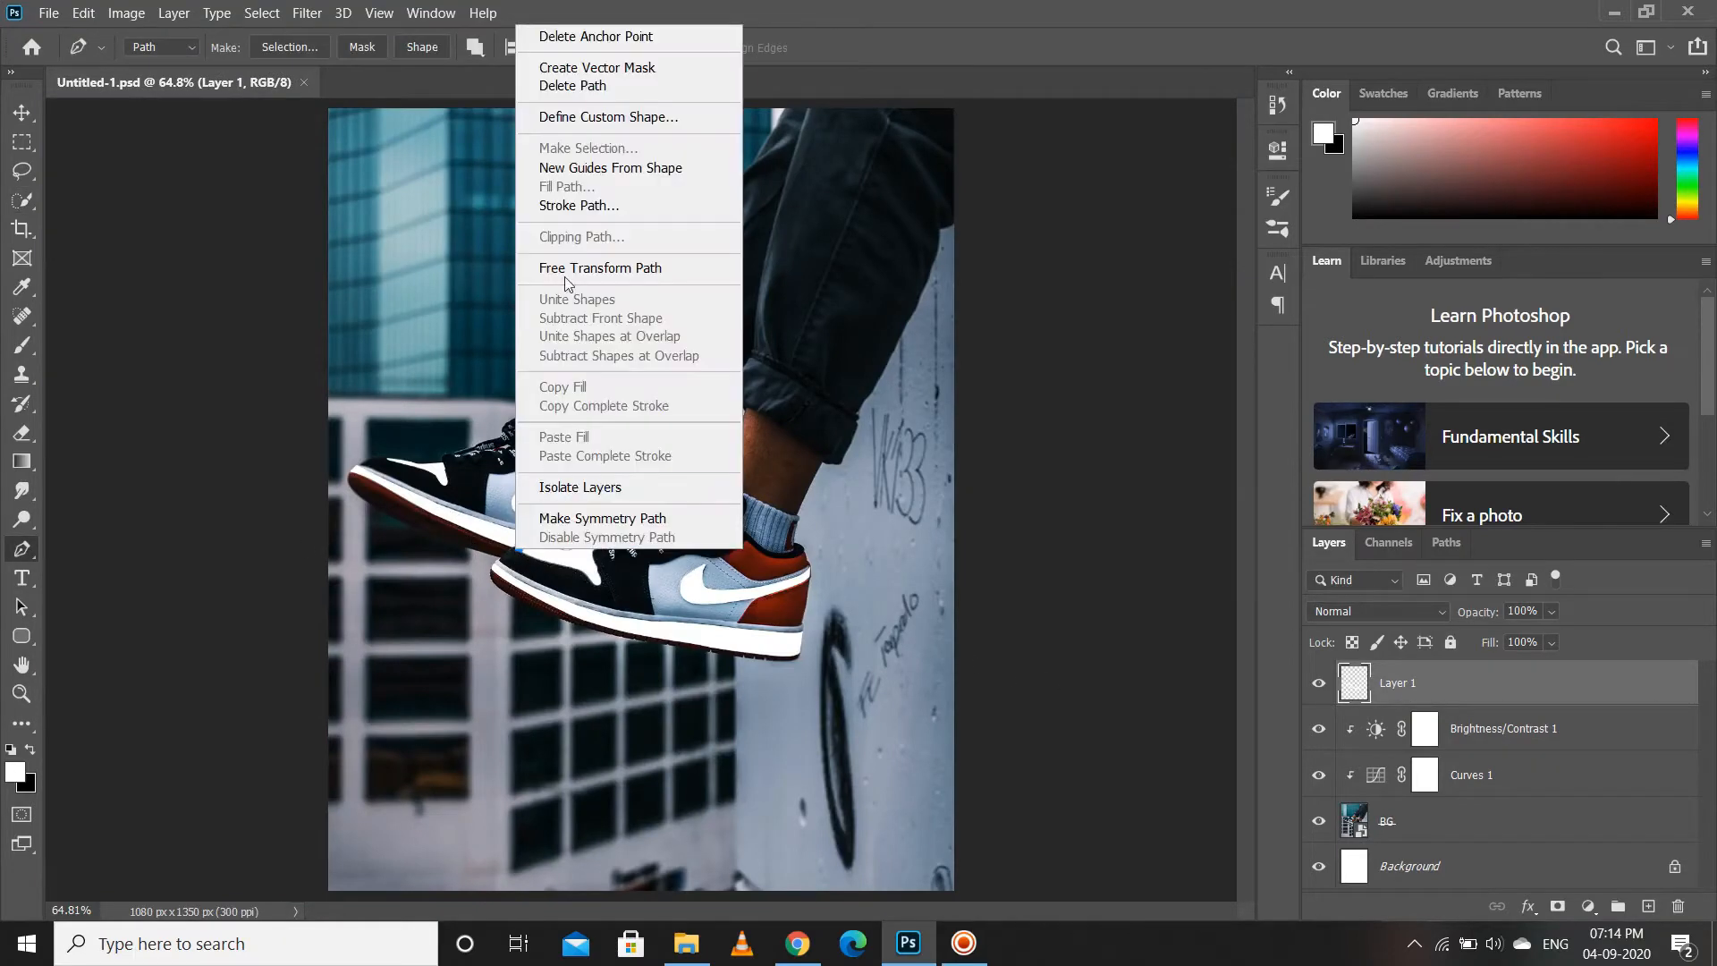
{"action": "left_click", "coordinate": [582, 86]}
{"action": "key", "text": "ctrl+s"}
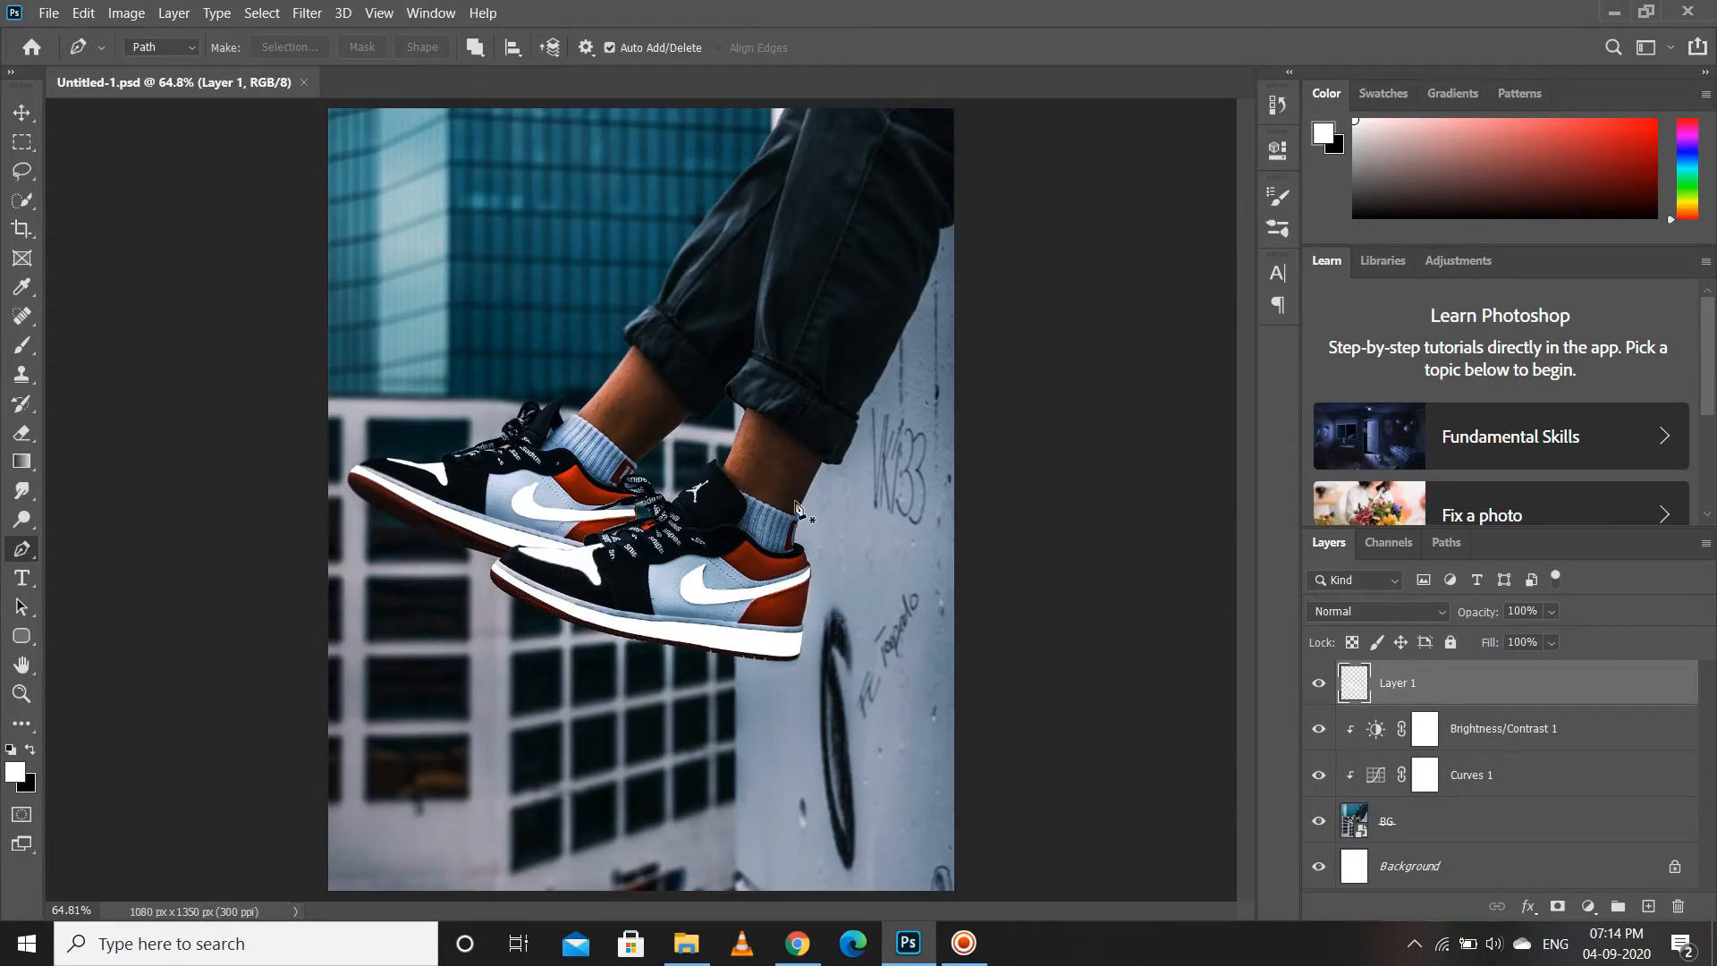
- Add an Exposure adjustment layer above Brightness/Contrast 1 with exposure at about -0.7, and save the document
{"action": "left_click", "coordinate": [1505, 728]}
{"action": "left_click", "coordinate": [1588, 906]}
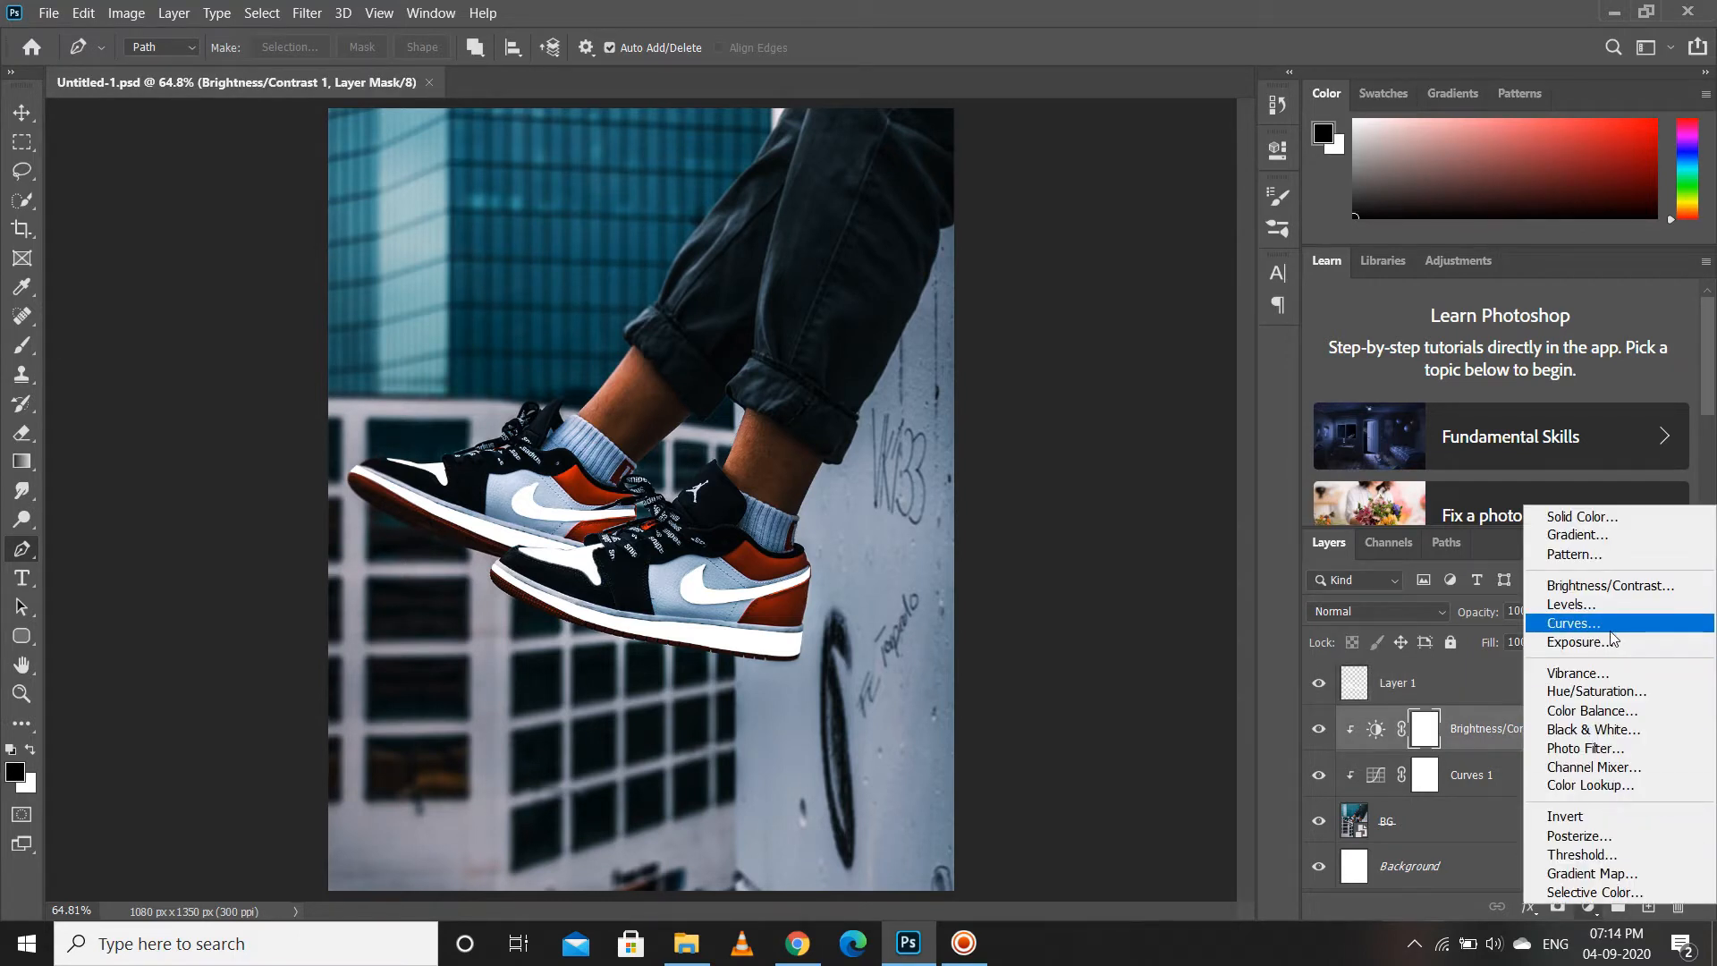
{"action": "left_click", "coordinate": [1610, 641]}
{"action": "left_click_drag", "start_coordinate": [1076, 274], "coordinate": [1073, 274]}
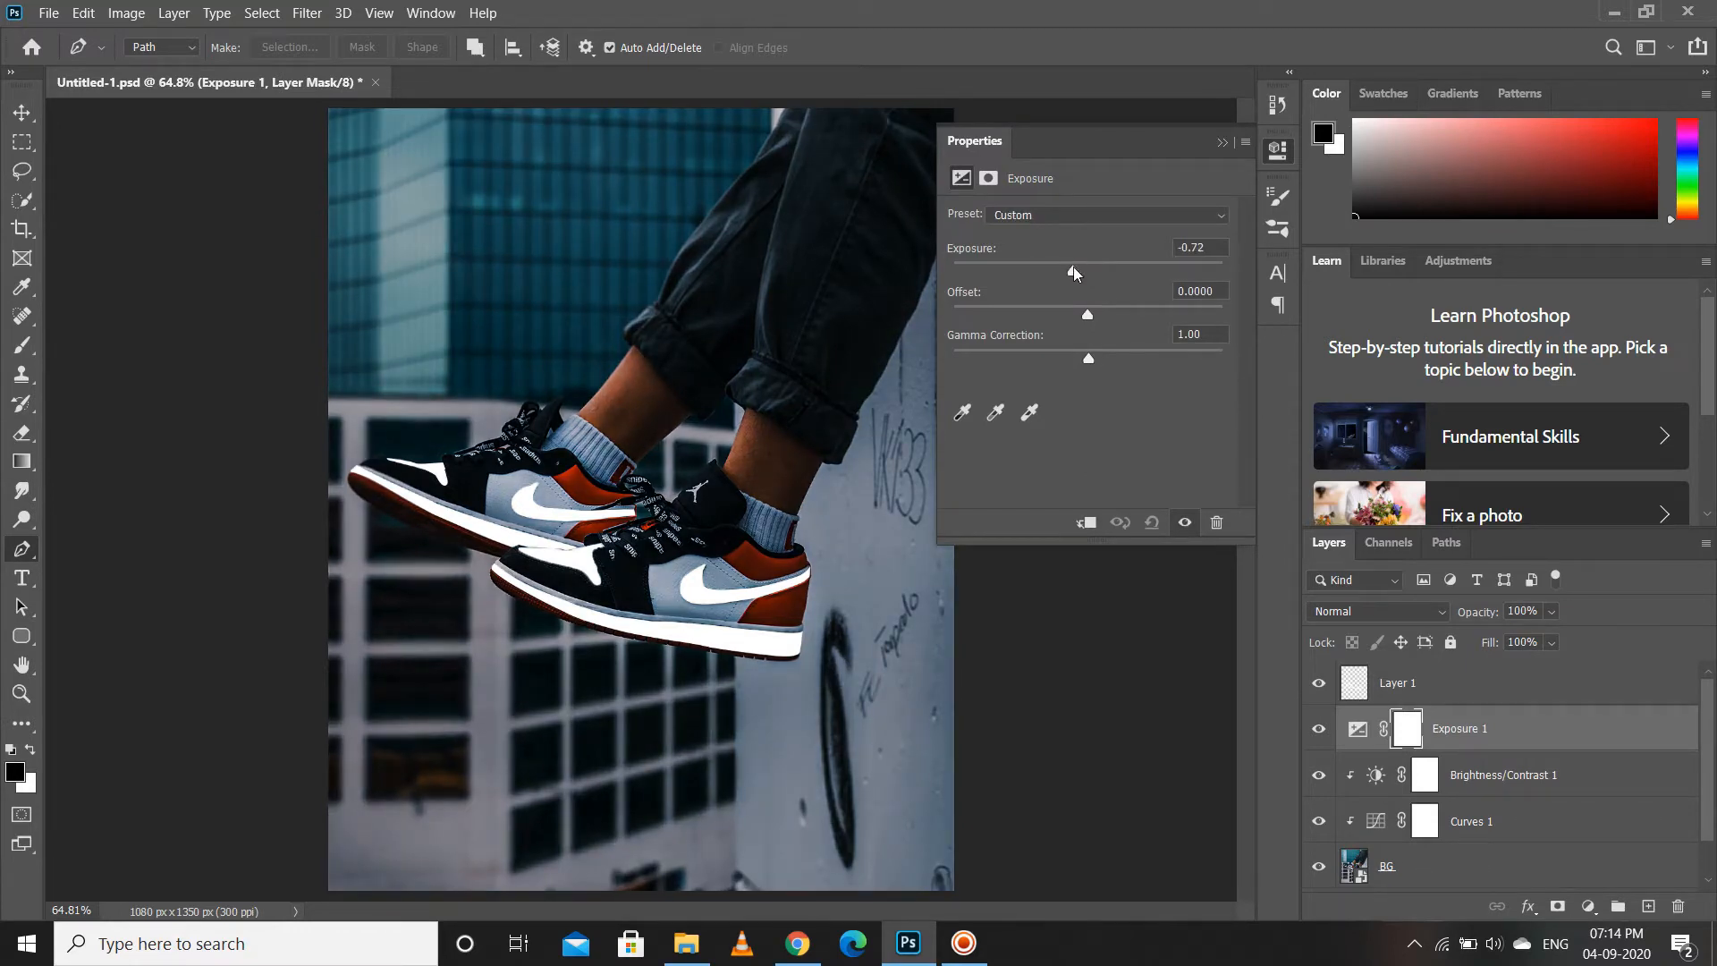
{"action": "left_click_drag", "start_coordinate": [1064, 273], "coordinate": [1074, 274]}
{"action": "left_click", "coordinate": [1221, 143]}
{"action": "key", "text": "ctrl+s"}
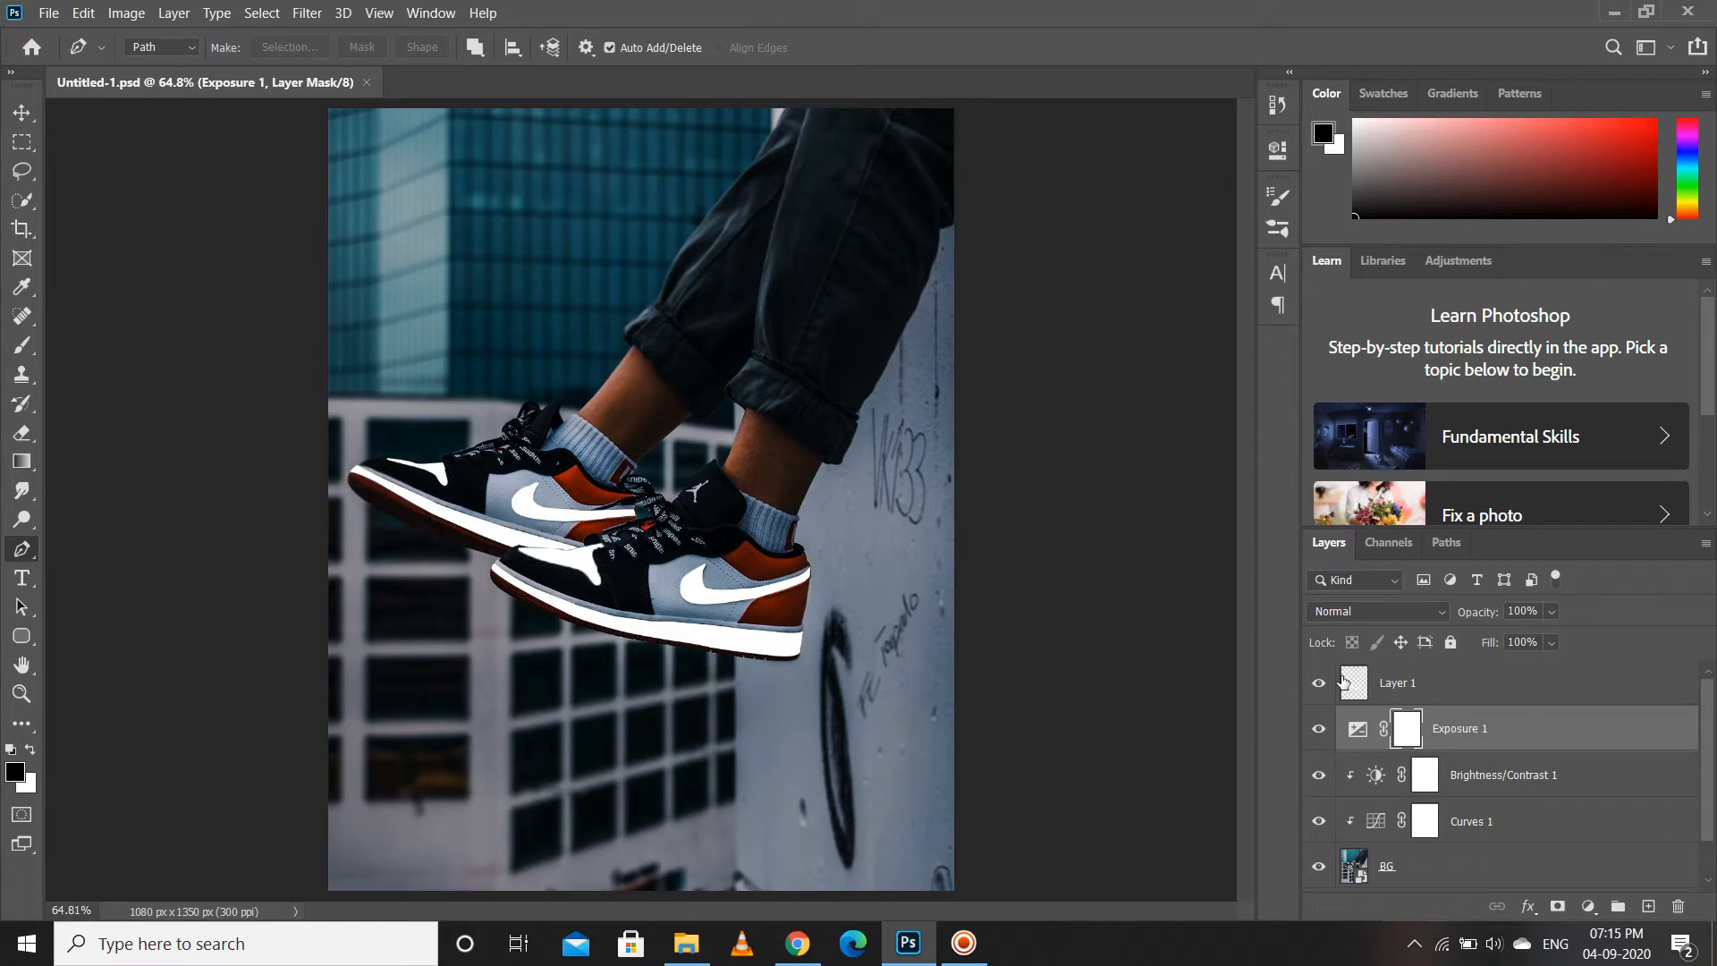
- Create a new layer above Layer 1 and trace the front shoe's orange collar panel as a closed Pen path
{"action": "left_click", "coordinate": [1460, 688]}
{"action": "left_click", "coordinate": [1648, 907]}
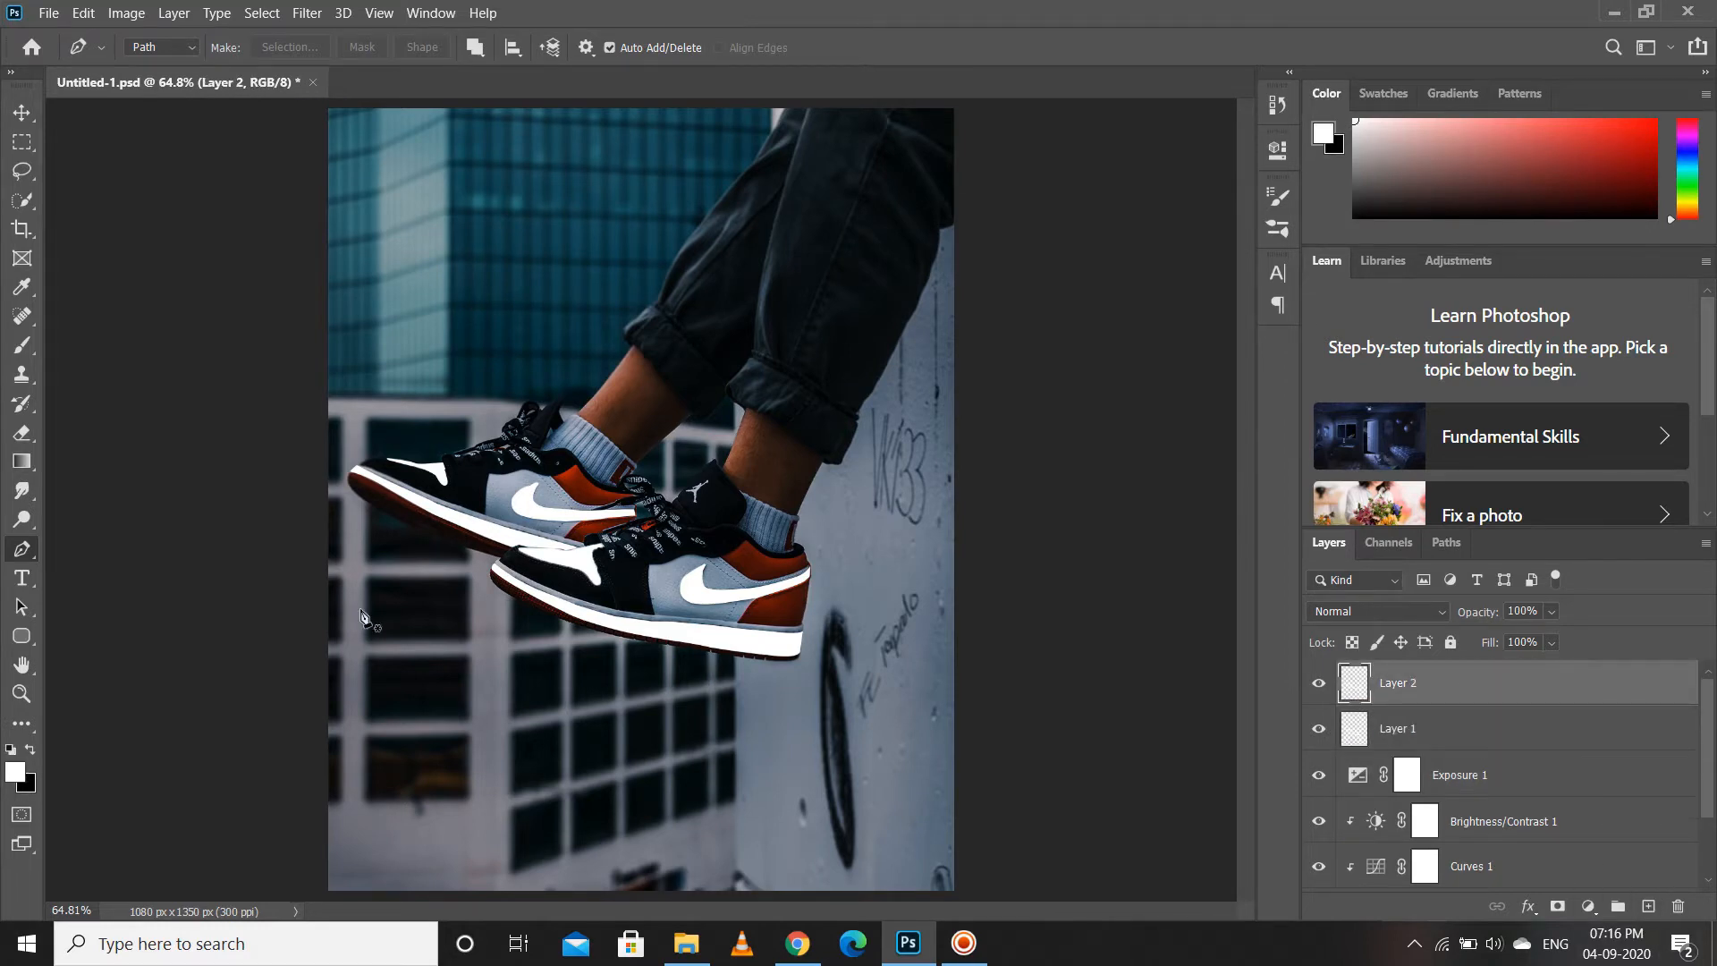
{"action": "scroll", "coordinate": [418, 534], "scroll_direction": "up", "scroll_amount": 1}
{"action": "scroll", "coordinate": [415, 524], "scroll_direction": "up", "scroll_amount": 4}
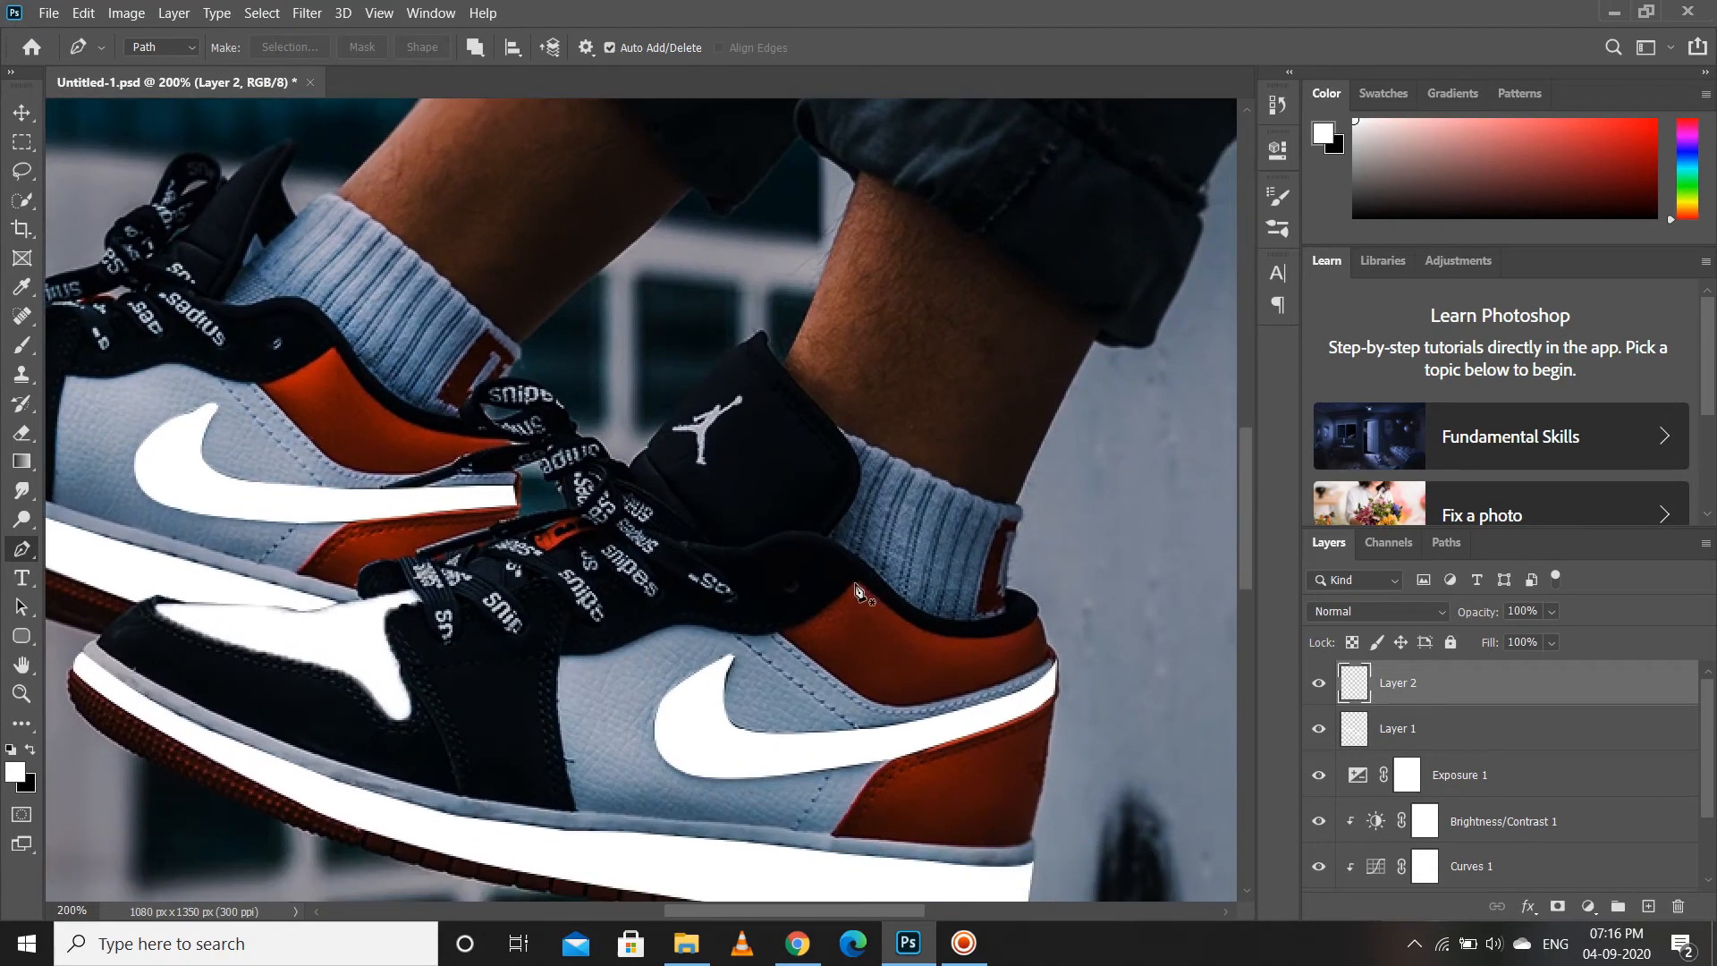
{"action": "left_click", "coordinate": [855, 584]}
{"action": "left_click_drag", "start_coordinate": [779, 628], "coordinate": [747, 637]}
{"action": "left_click", "coordinate": [780, 629], "text": "alt"}
{"action": "left_click_drag", "start_coordinate": [875, 700], "coordinate": [900, 702]}
{"action": "left_click", "coordinate": [1028, 669]}
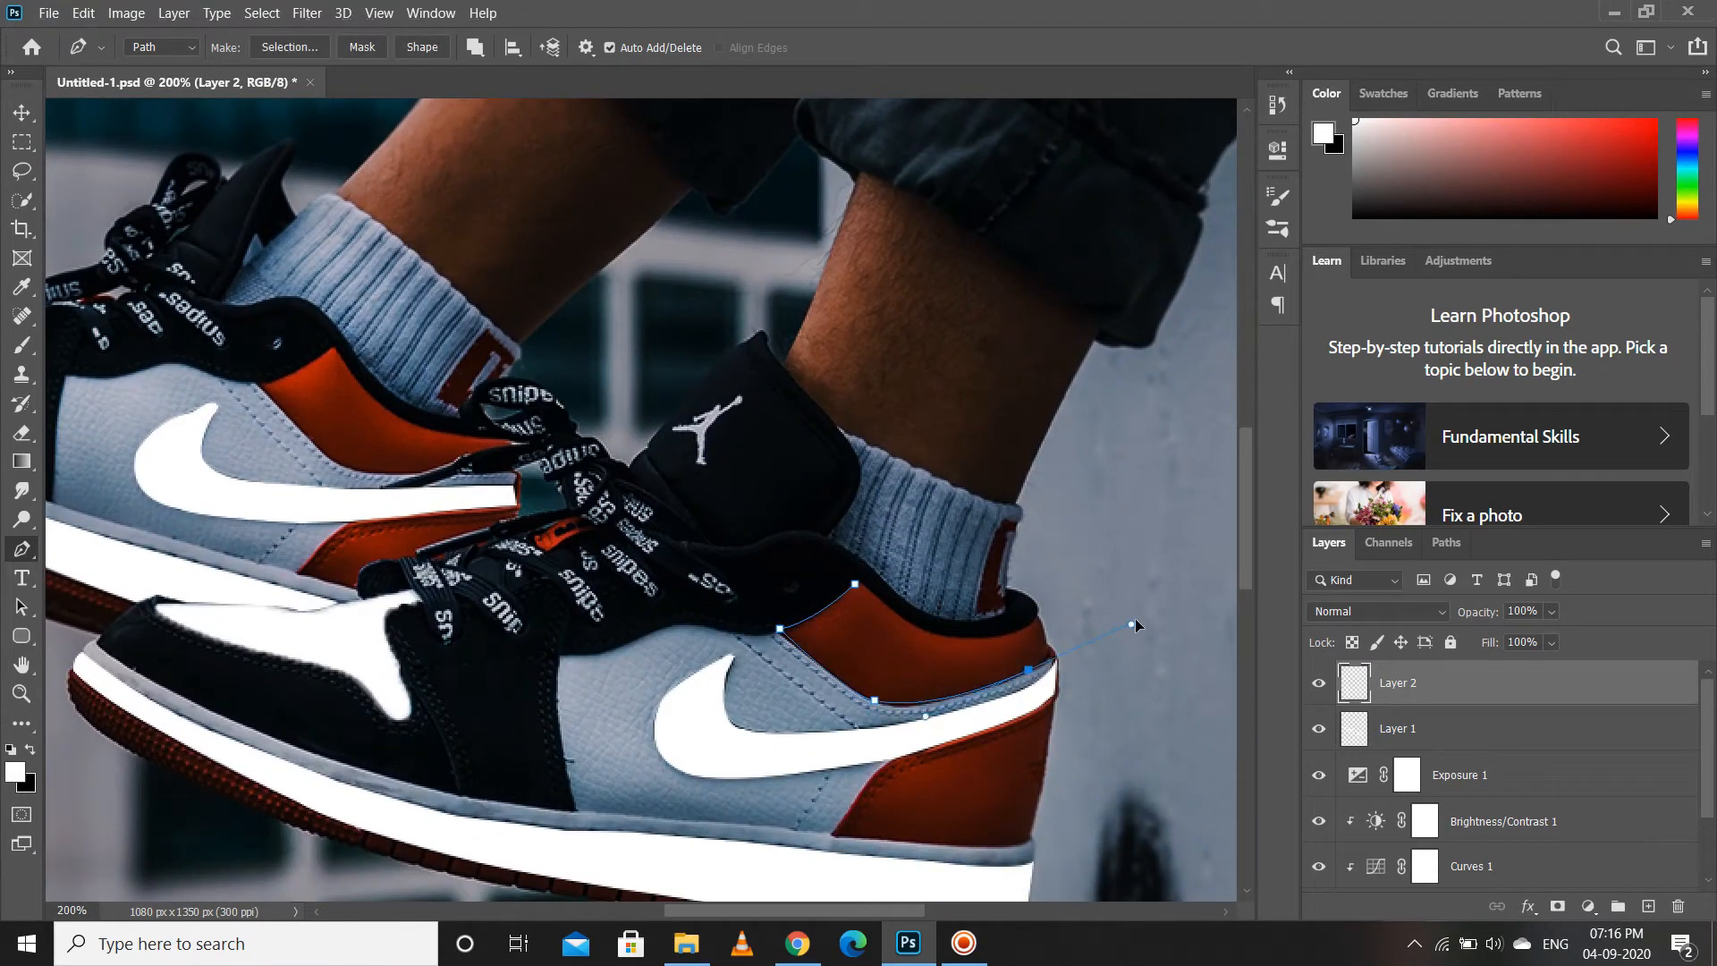
{"action": "left_click", "coordinate": [1053, 658]}
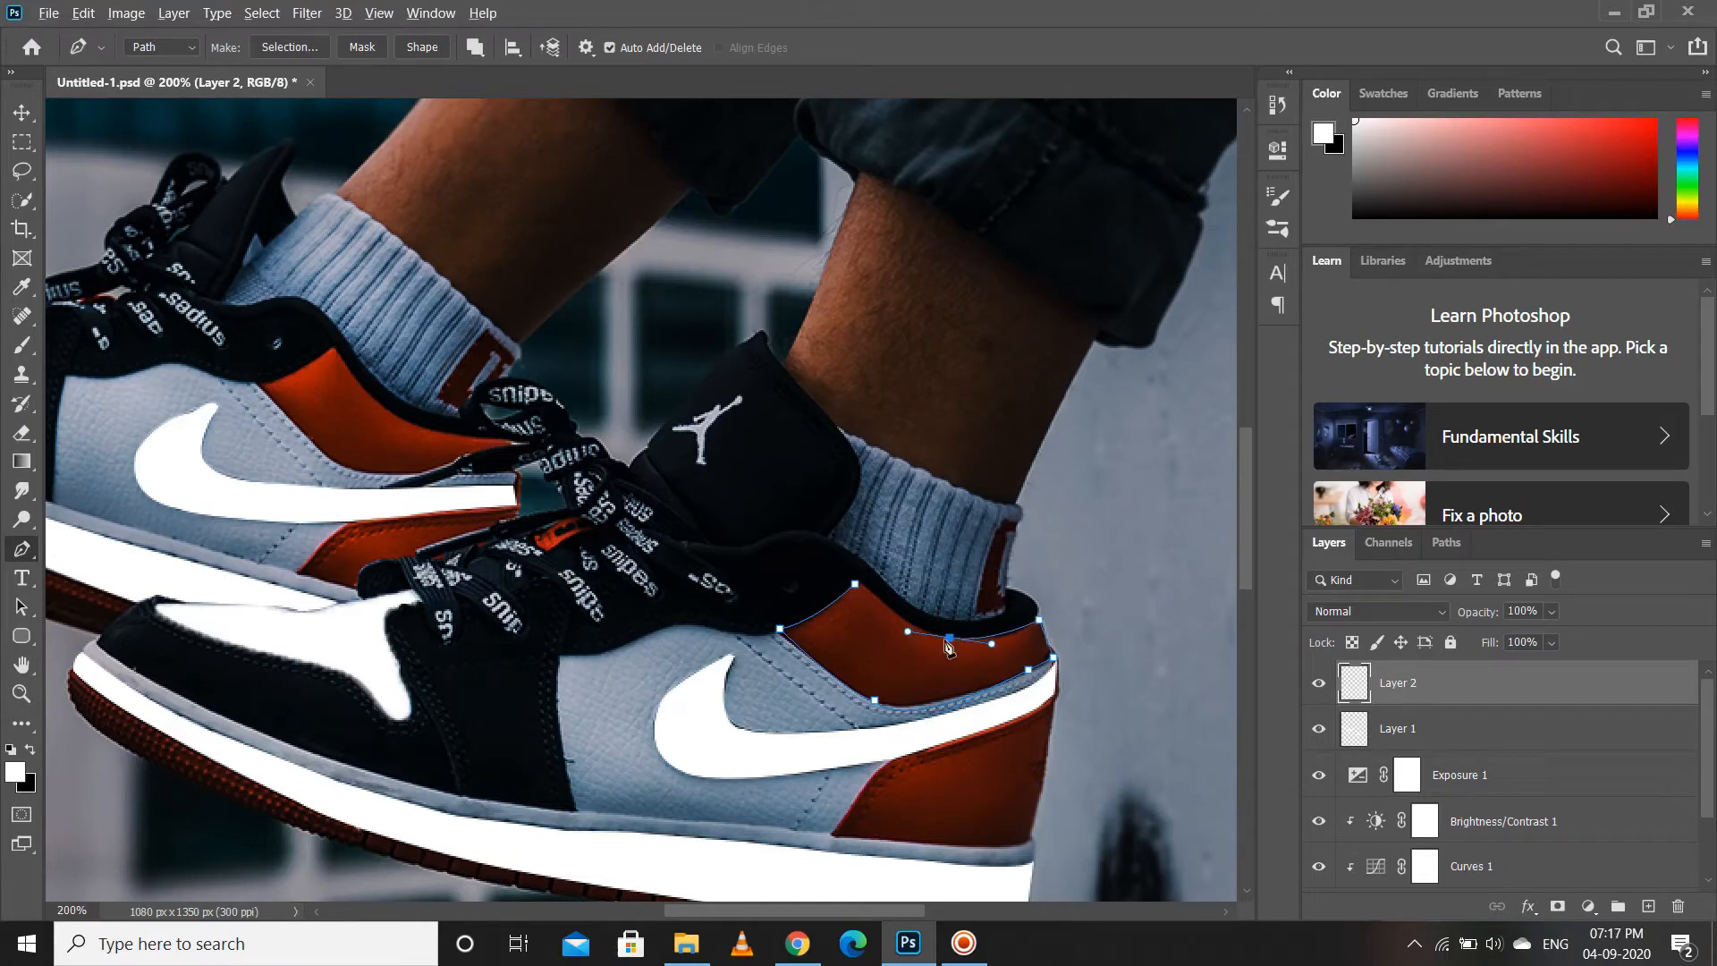
{"action": "mouse_move", "coordinate": [855, 584]}
{"action": "left_mouse_down"}
{"action": "mouse_move", "coordinate": [834, 561]}
{"action": "mouse_move", "coordinate": [852, 588]}
{"action": "left_mouse_up"}
- Turn the front collar panel path into a selection and fill it with white on Layer 2
{"action": "key", "text": "ctrl+Return"}
{"action": "scroll", "coordinate": [968, 696], "scroll_direction": "down", "scroll_amount": 2}
{"action": "key", "text": "shift+F5"}
{"action": "key", "text": "Return"}
- Trace the front shoe's orange lower heel panel as a closed path with the Pen tool
{"action": "left_click_drag", "start_coordinate": [1065, 593], "coordinate": [968, 533]}
{"action": "left_click", "coordinate": [964, 518]}
{"action": "left_click", "coordinate": [939, 641]}
{"action": "left_click", "coordinate": [934, 660]}
{"action": "left_click_drag", "start_coordinate": [931, 683], "coordinate": [827, 664]}
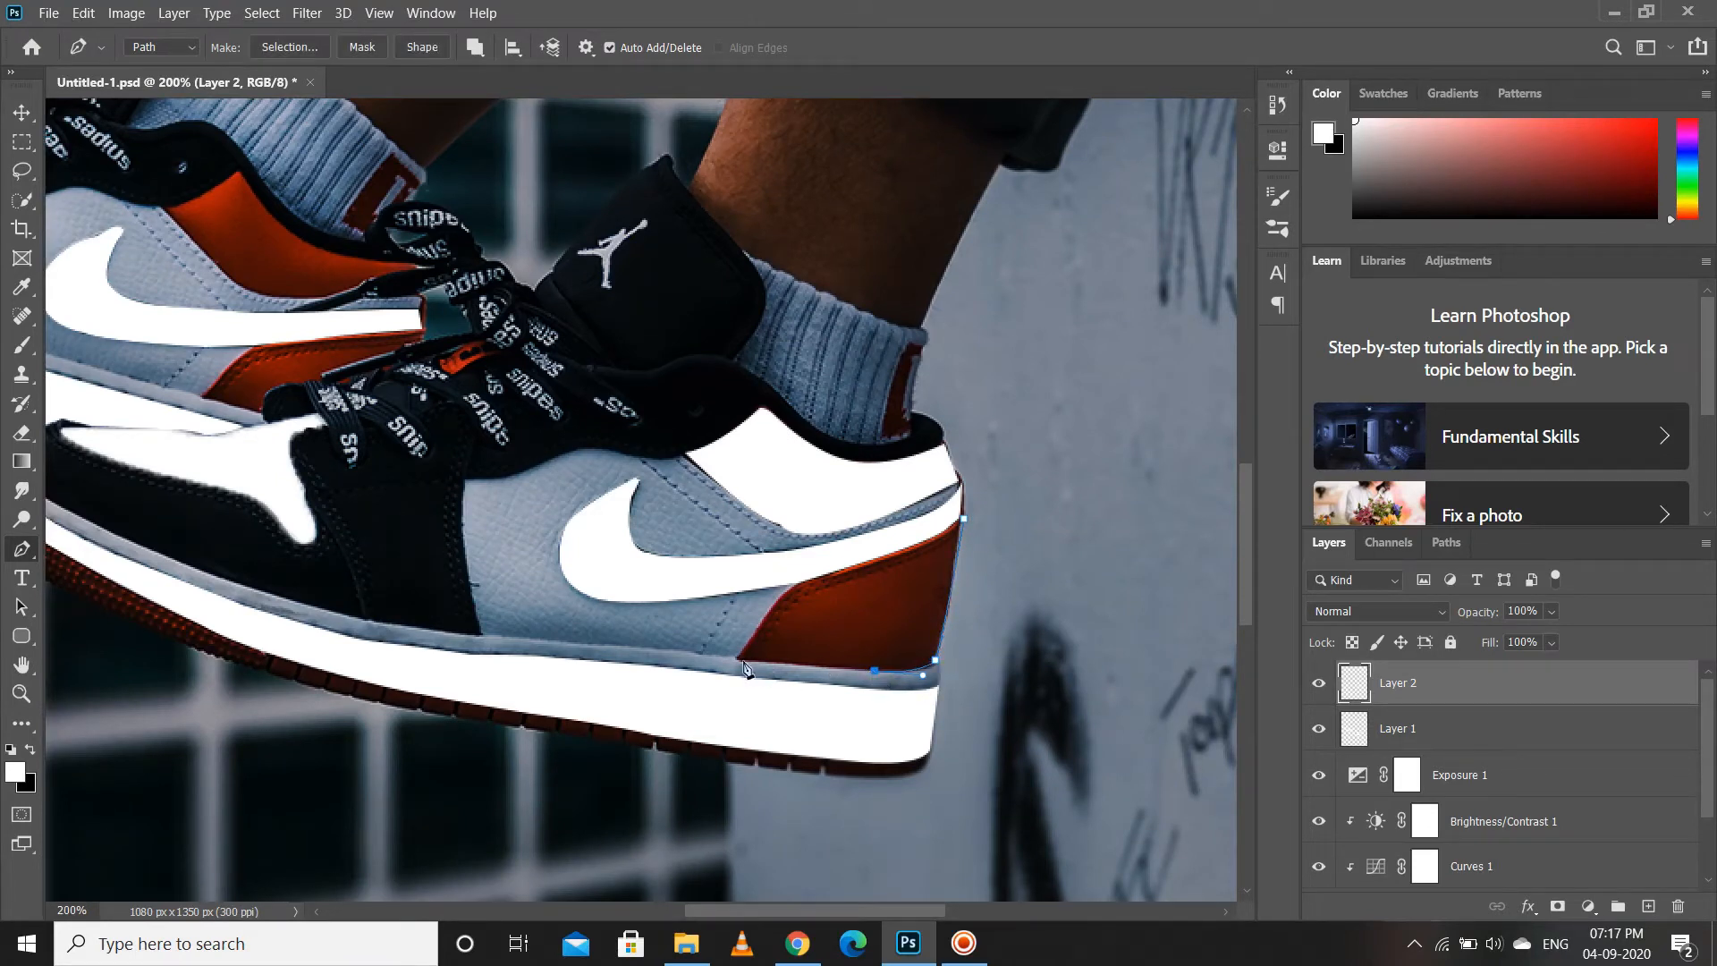
{"action": "key", "text": "ctrl+z"}
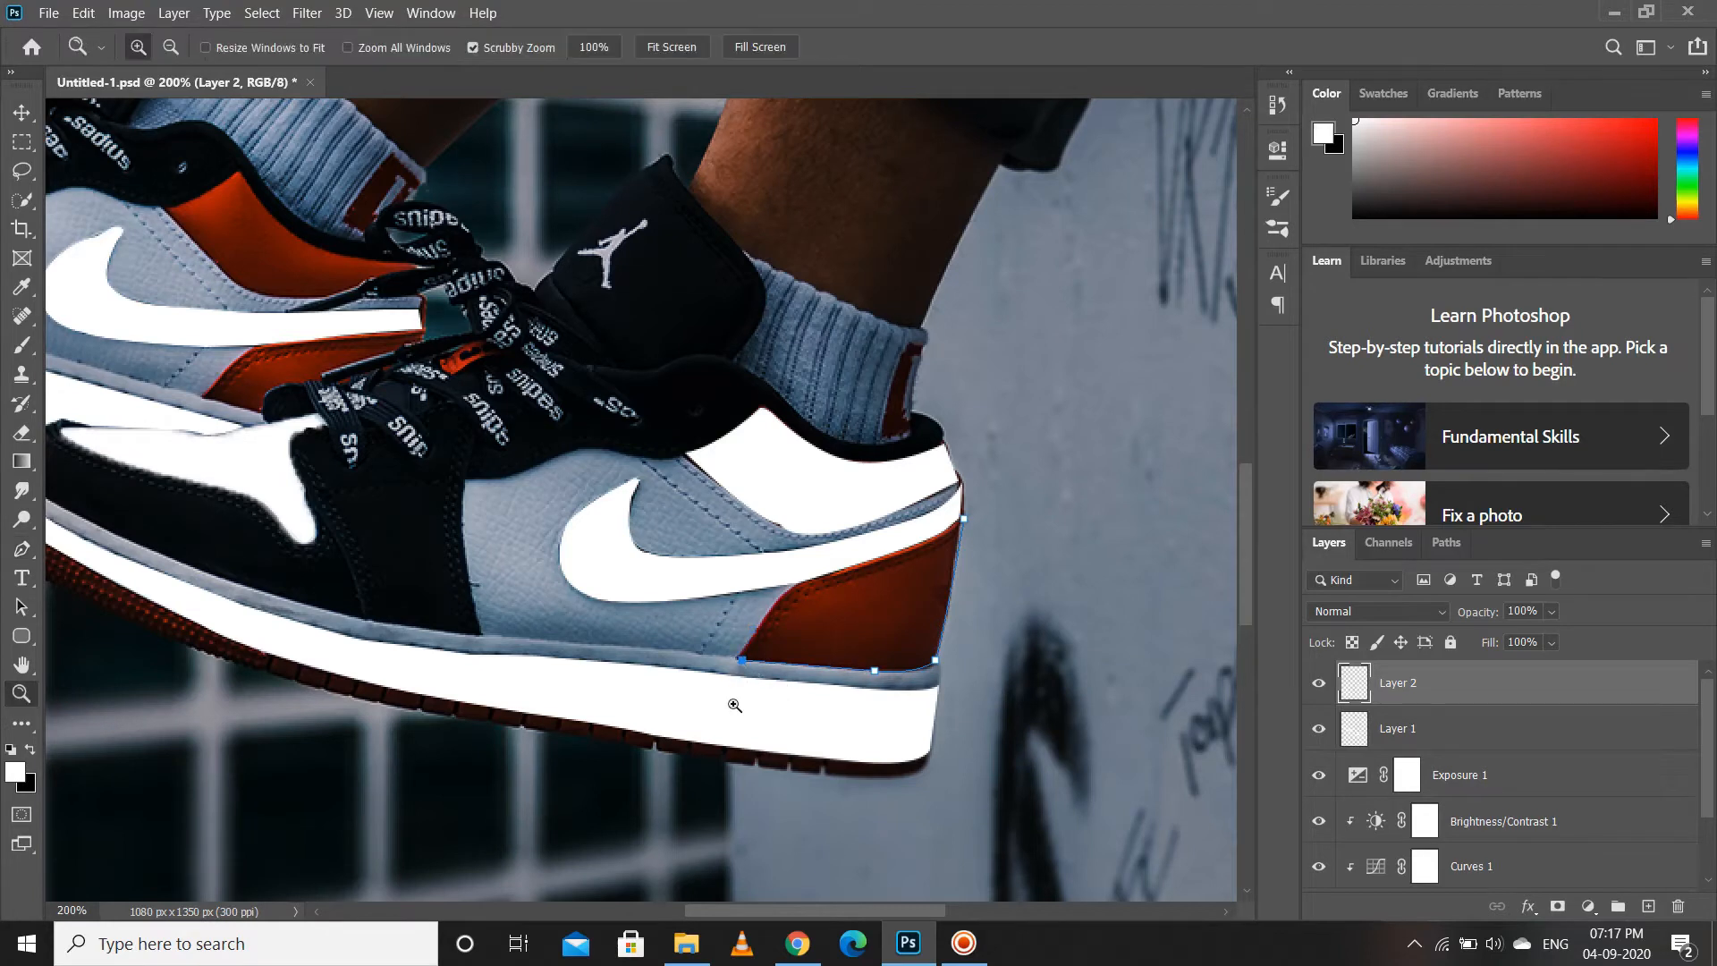
{"action": "left_click_drag", "start_coordinate": [779, 586], "coordinate": [799, 584]}
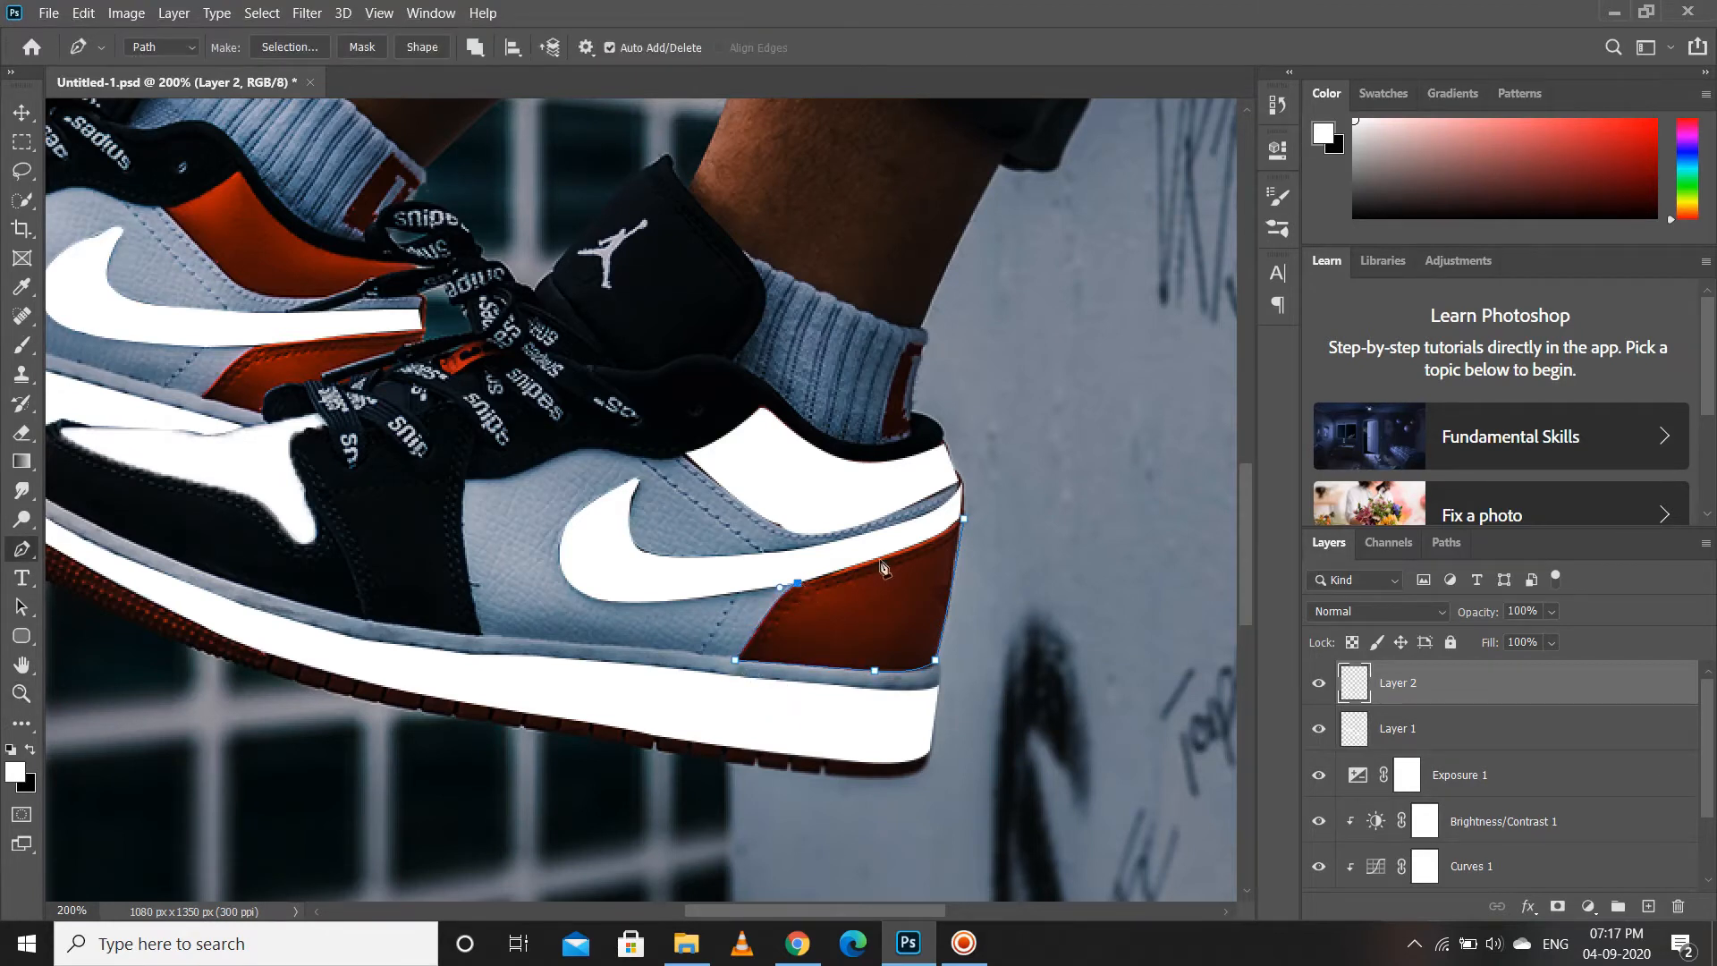
{"action": "left_click", "coordinate": [964, 520]}
- Turn the front heel panel path into a selection filled with white on Layer 2, and deselect it
{"action": "key", "text": "ctrl+Return"}
{"action": "key", "text": "alt+BackSpace"}
{"action": "key", "text": "ctrl+d"}
- Trace the rear shoe's orange collar panel as a closed Pen path and fill its selection with white on Layer 2
{"action": "left_click_drag", "start_coordinate": [464, 357], "coordinate": [965, 652]}
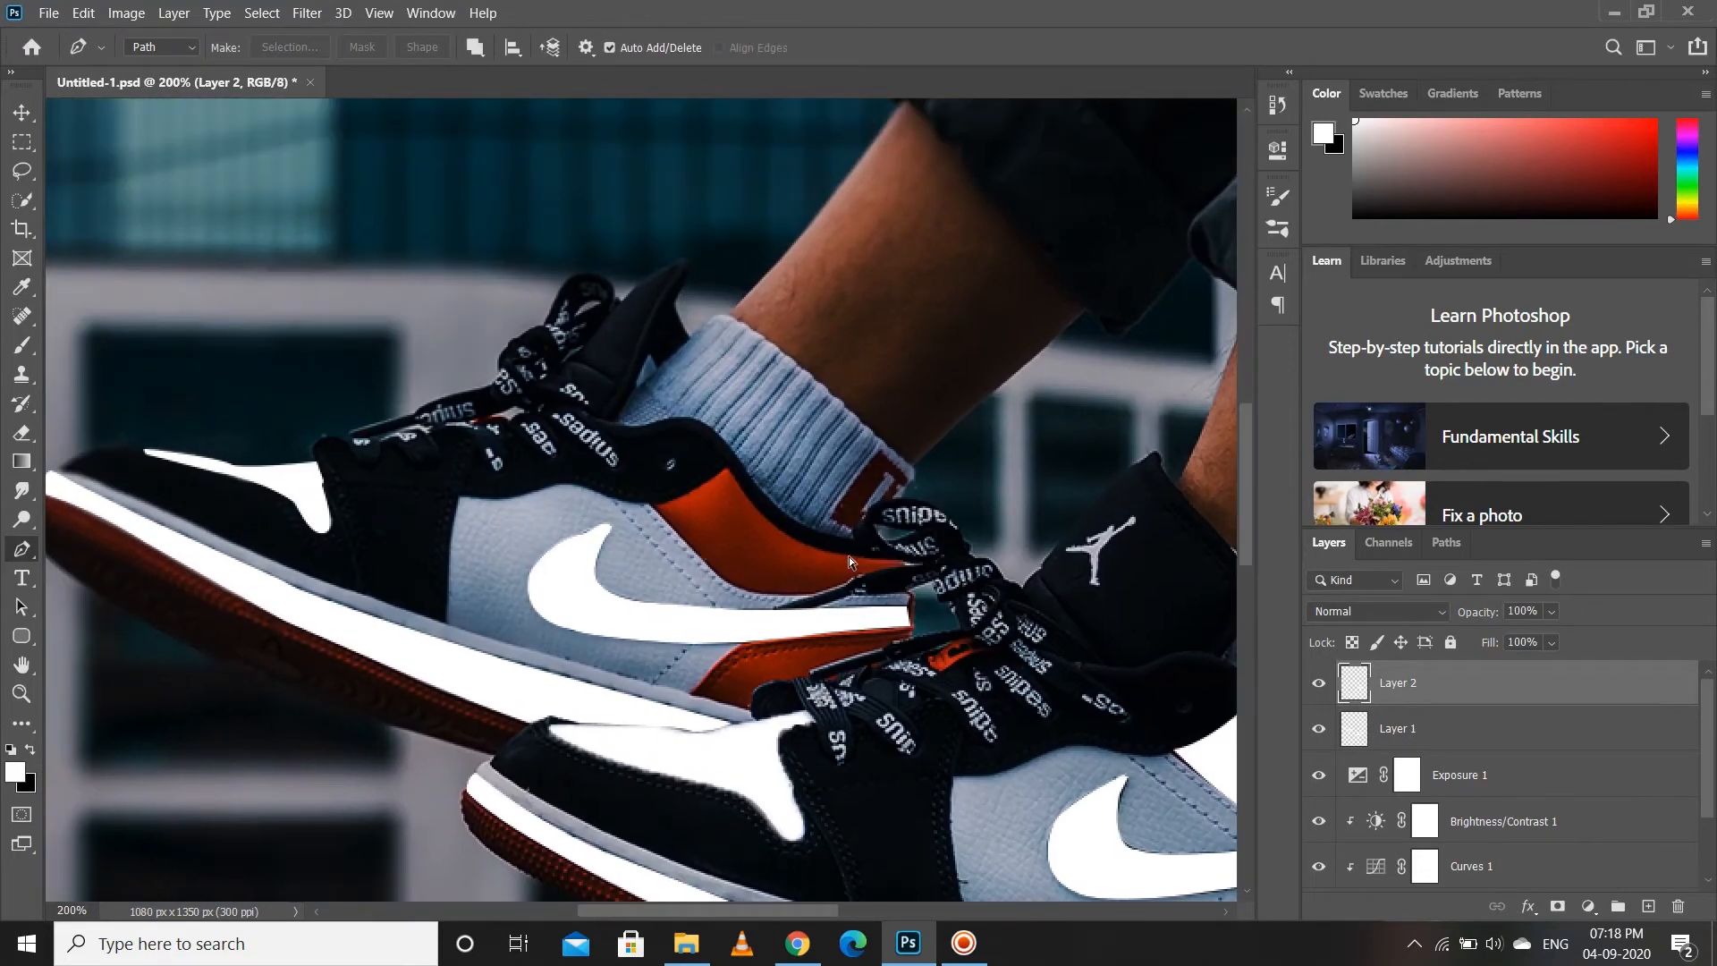
{"action": "key", "text": "ctrl+plus"}
{"action": "left_click_drag", "start_coordinate": [843, 554], "coordinate": [795, 575]}
{"action": "left_click", "coordinate": [713, 481]}
{"action": "left_click_drag", "start_coordinate": [607, 533], "coordinate": [584, 529]}
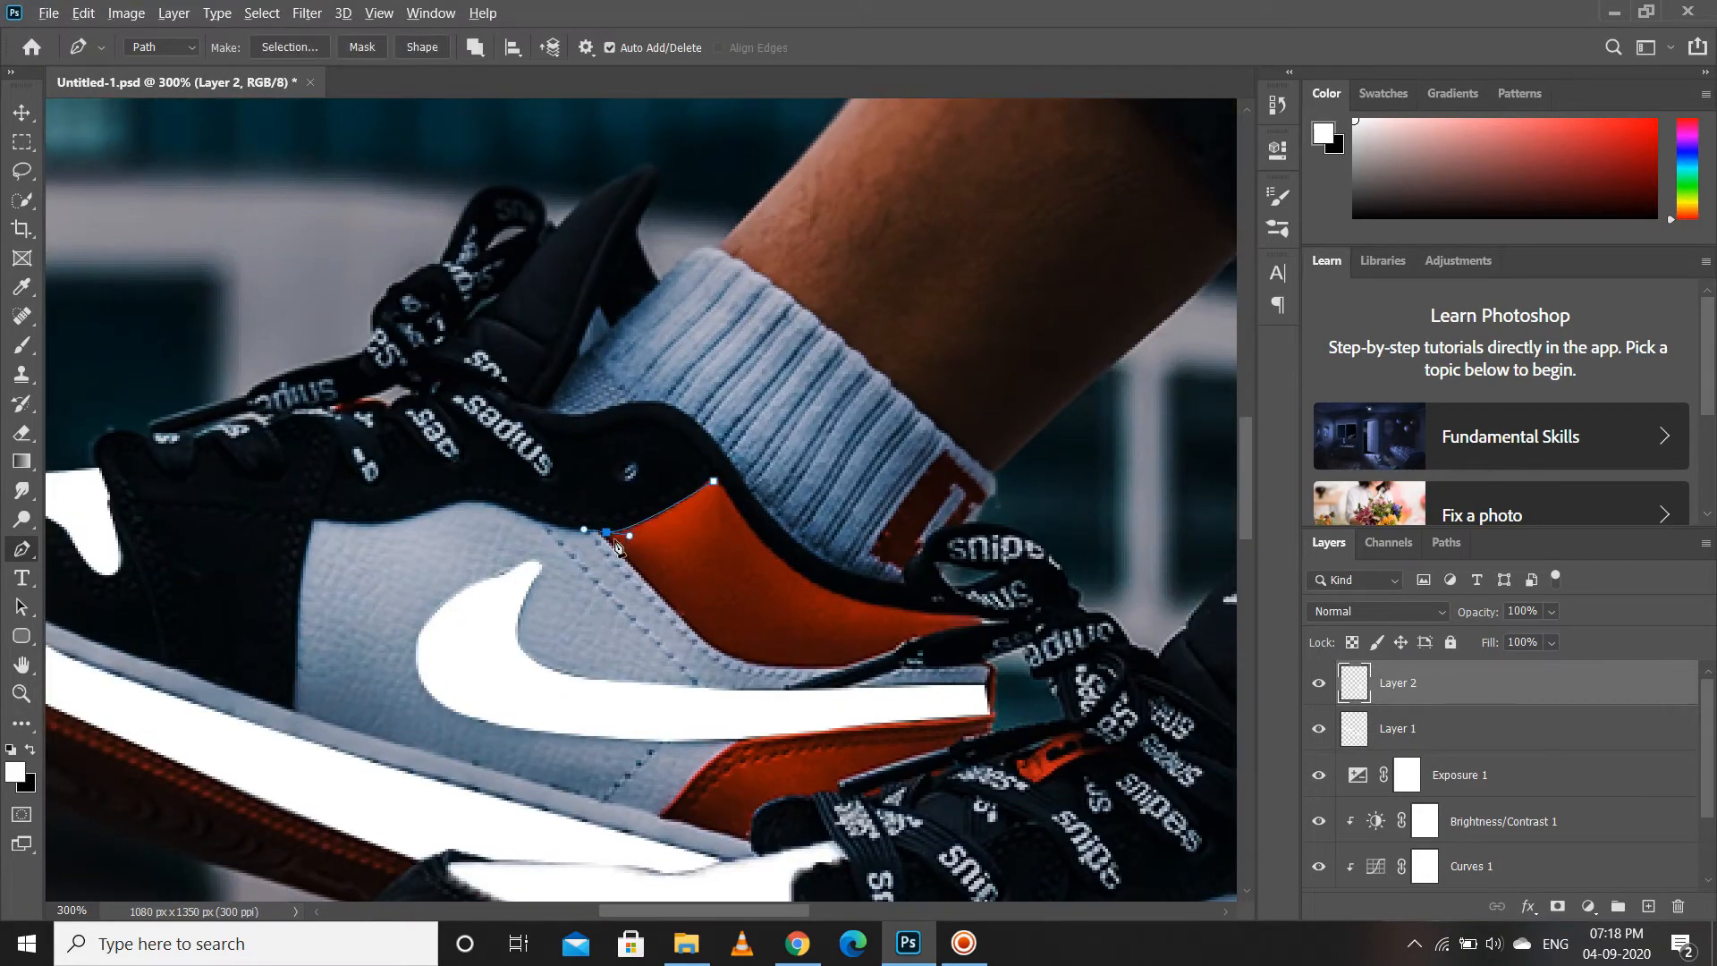
{"action": "left_click_drag", "start_coordinate": [701, 634], "coordinate": [721, 654]}
{"action": "left_click", "coordinate": [826, 666]}
{"action": "left_click", "coordinate": [872, 664]}
{"action": "left_click", "coordinate": [894, 646]}
{"action": "left_click_drag", "start_coordinate": [1009, 626], "coordinate": [1053, 642]}
{"action": "left_click", "coordinate": [1006, 626], "text": "alt"}
{"action": "left_click", "coordinate": [806, 581]}
{"action": "left_click", "coordinate": [759, 547]}
{"action": "left_click", "coordinate": [714, 481]}
{"action": "key", "text": "ctrl+Return"}
{"action": "key", "text": "alt+BackSpace"}
- Trace the rear shoe's orange lower heel panel as a closed Pen path and fill its selection with white on Layer 2
{"action": "left_click_drag", "start_coordinate": [840, 679], "coordinate": [820, 555]}
{"action": "left_click", "coordinate": [968, 605]}
{"action": "left_click", "coordinate": [825, 652]}
{"action": "left_click", "coordinate": [727, 715]}
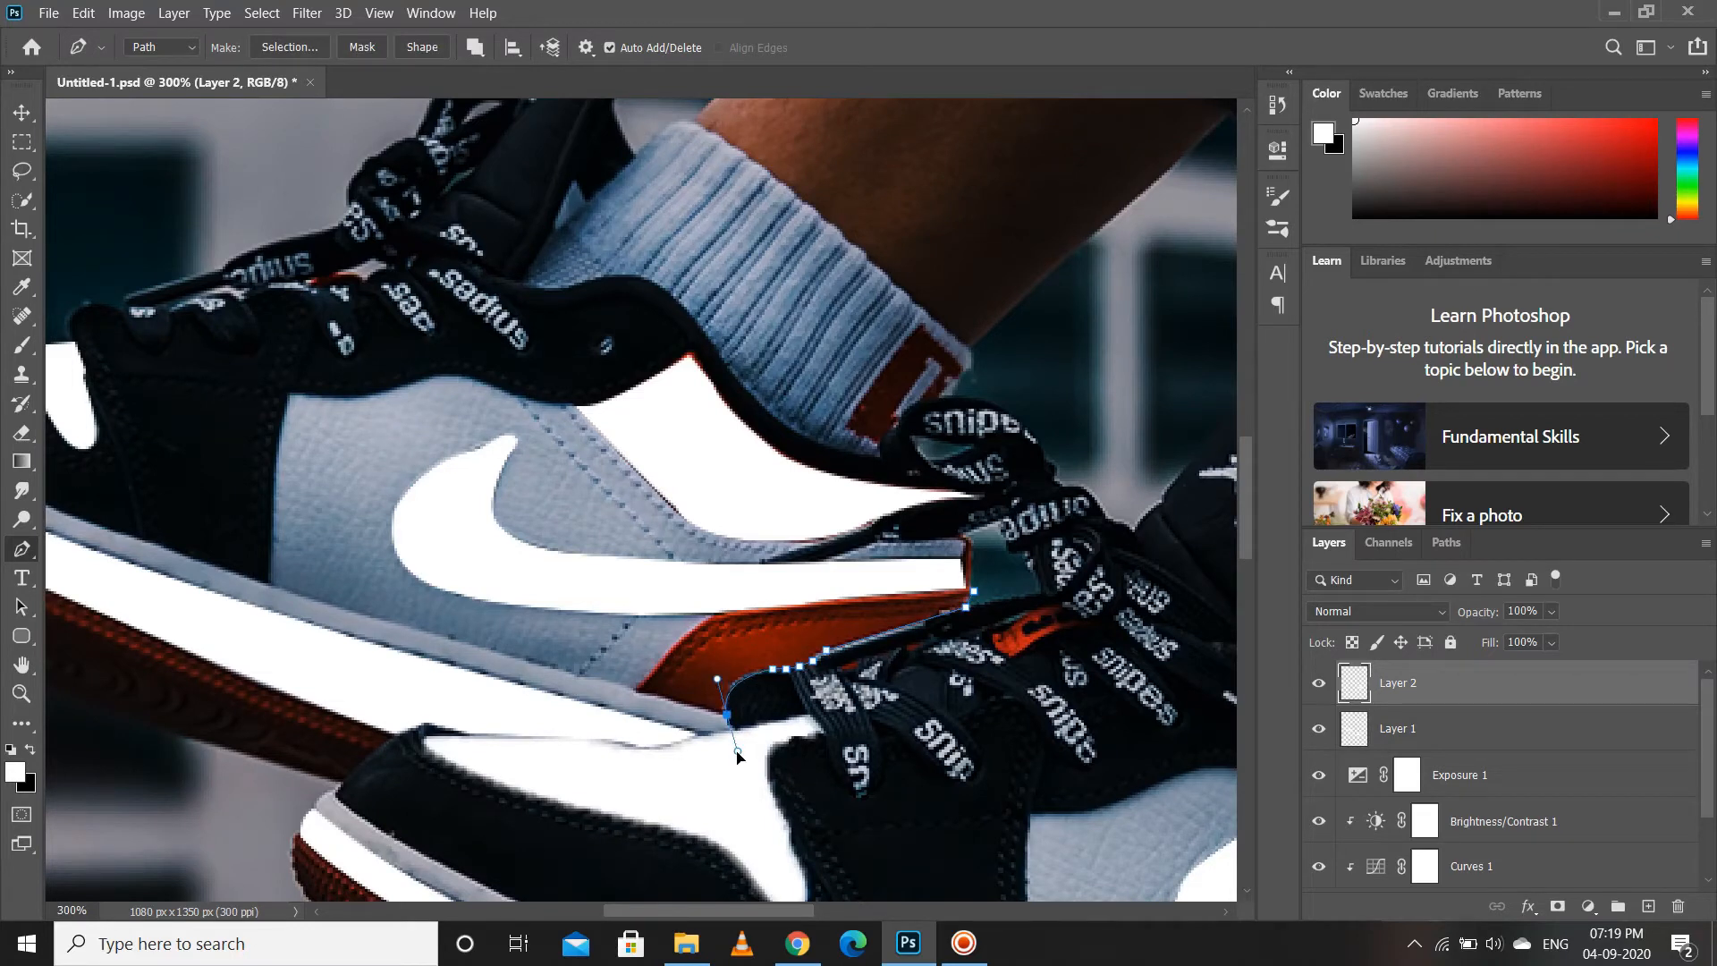
{"action": "left_click", "coordinate": [638, 690]}
{"action": "left_click_drag", "start_coordinate": [721, 615], "coordinate": [739, 612]}
{"action": "left_click", "coordinate": [969, 594]}
{"action": "key", "text": "ctrl+Return"}
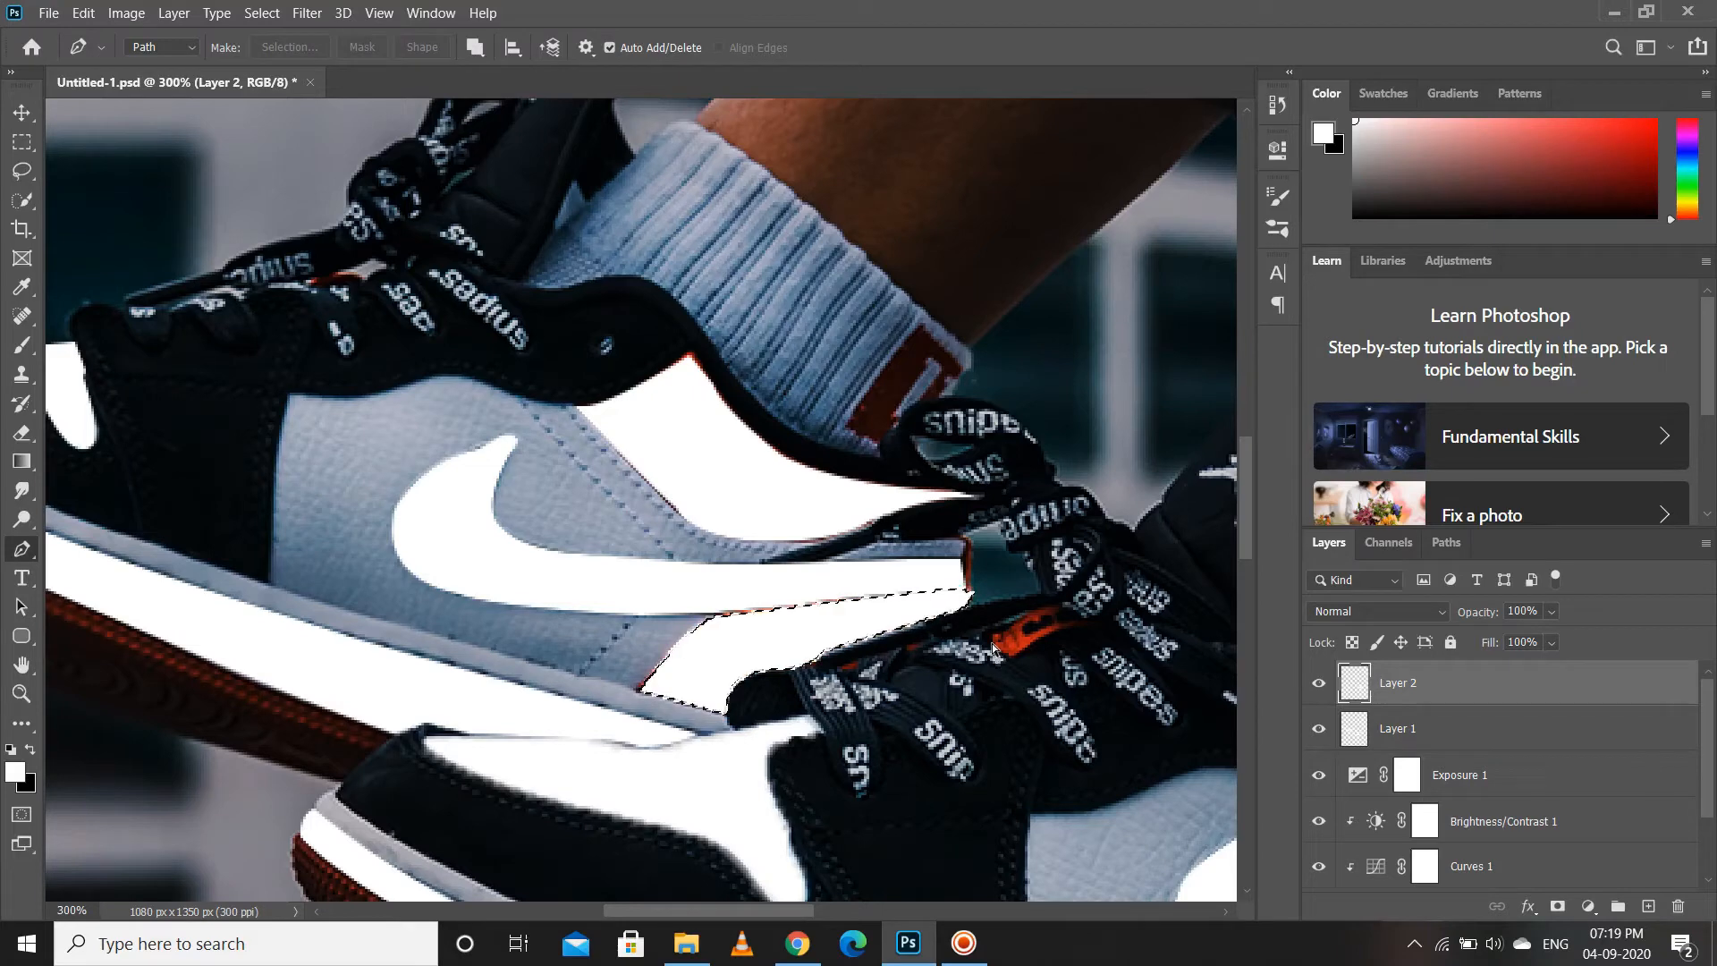
- Open the blending options of Layer 1 and enable an Outer Glow effect
{"action": "key", "text": "ctrl+0"}
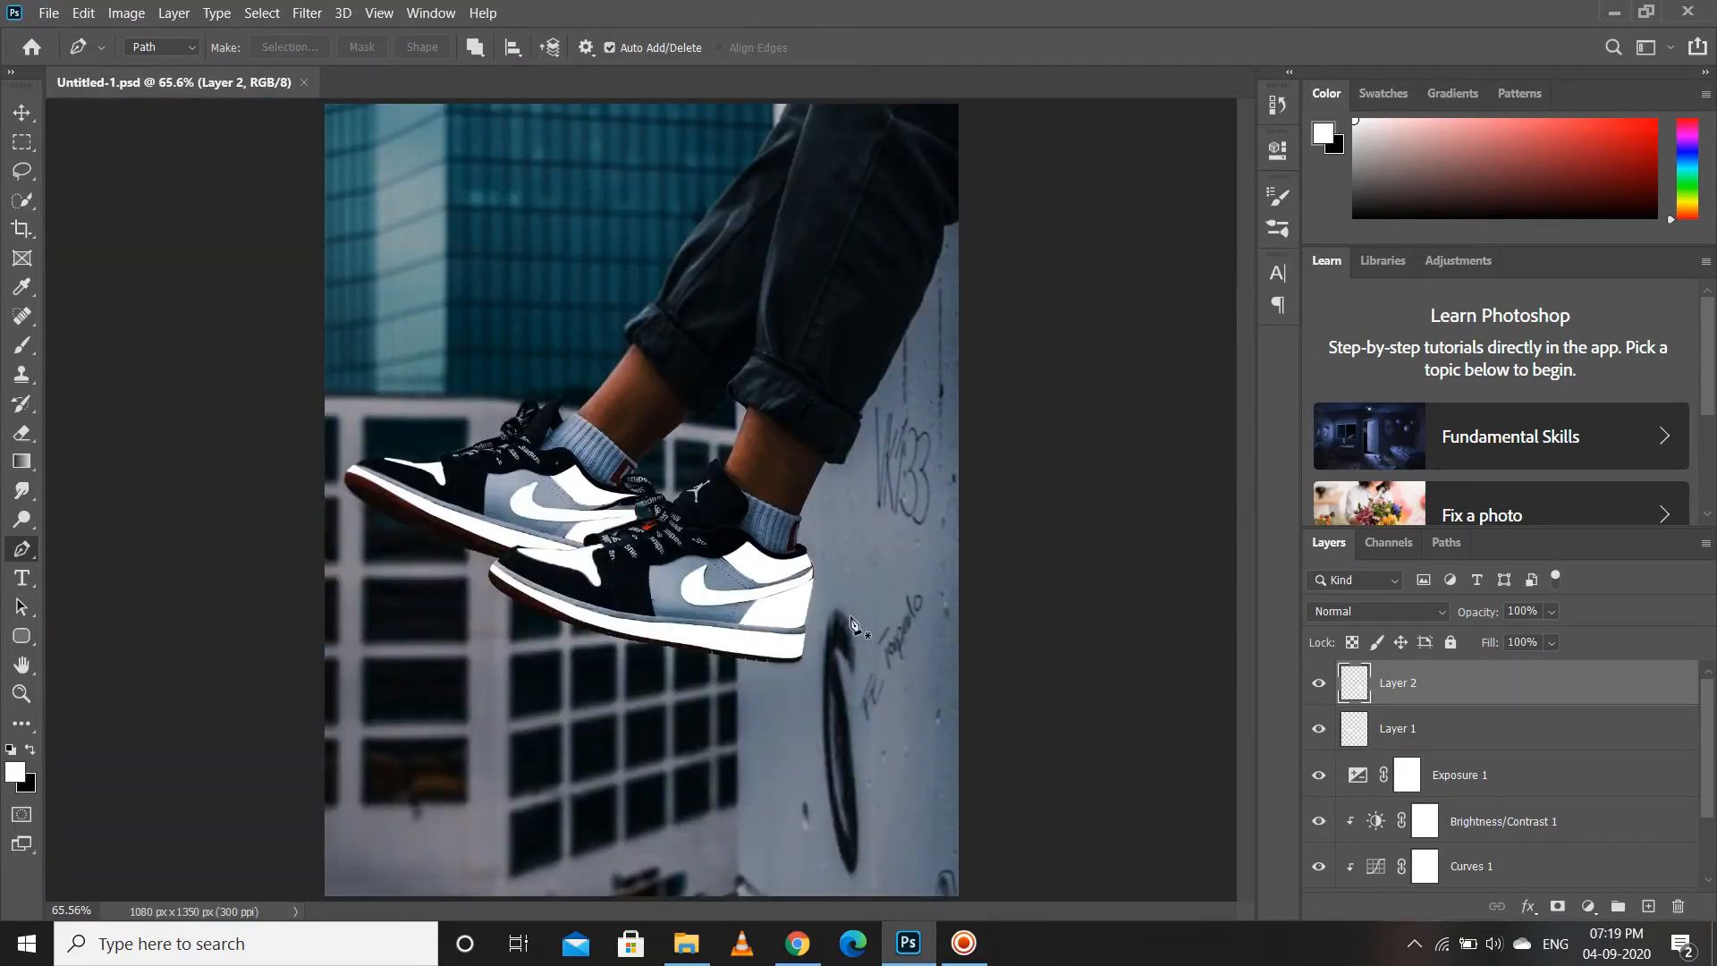
{"action": "left_click", "coordinate": [1395, 724]}
{"action": "key", "text": "s"}
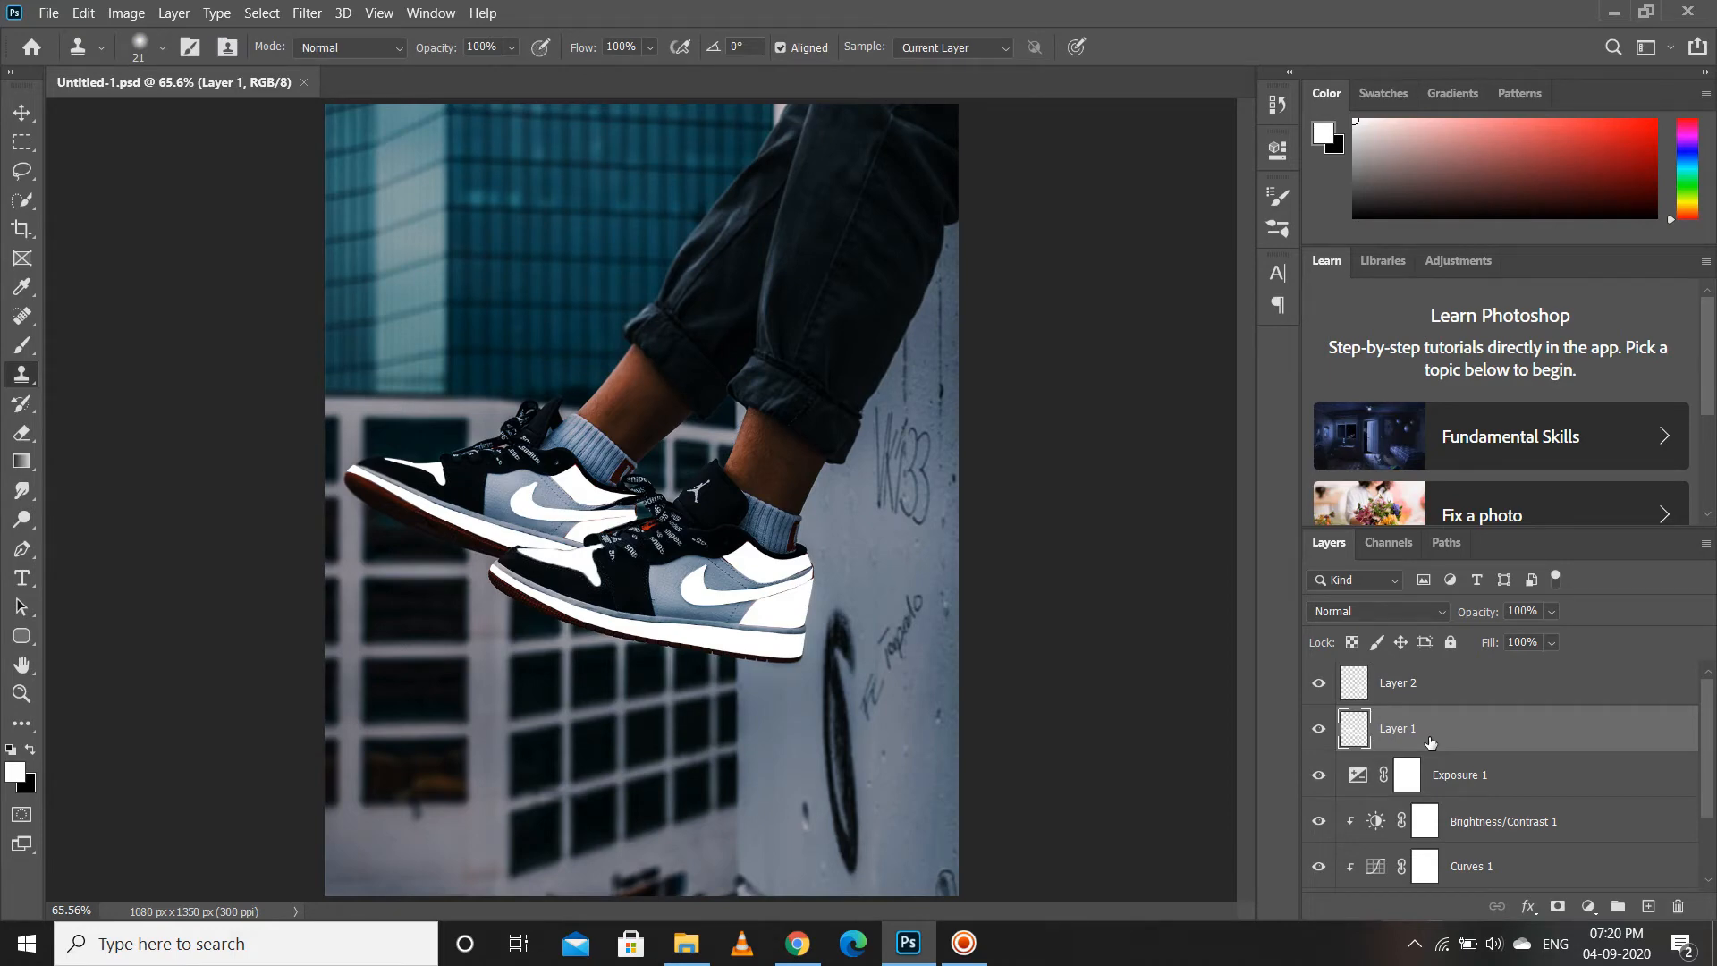
{"action": "right_click", "coordinate": [1401, 698]}
{"action": "left_click", "coordinate": [1154, 13]}
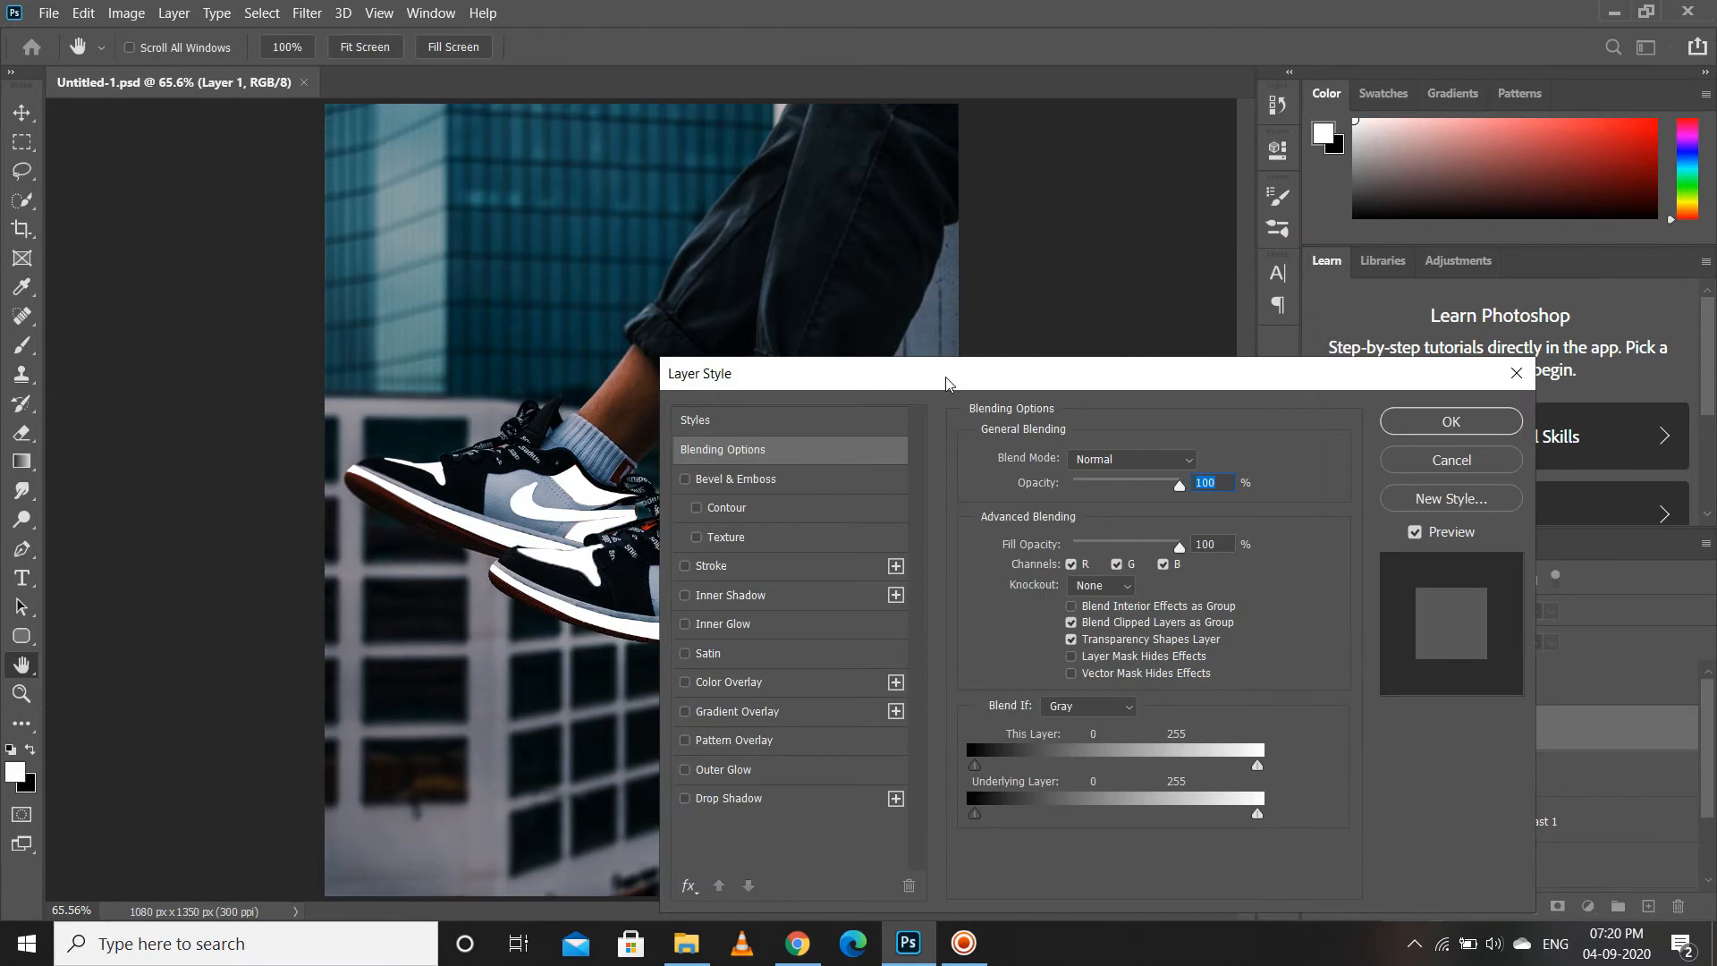
{"action": "left_click_drag", "start_coordinate": [947, 382], "coordinate": [1129, 204]}
{"action": "left_click", "coordinate": [905, 594]}
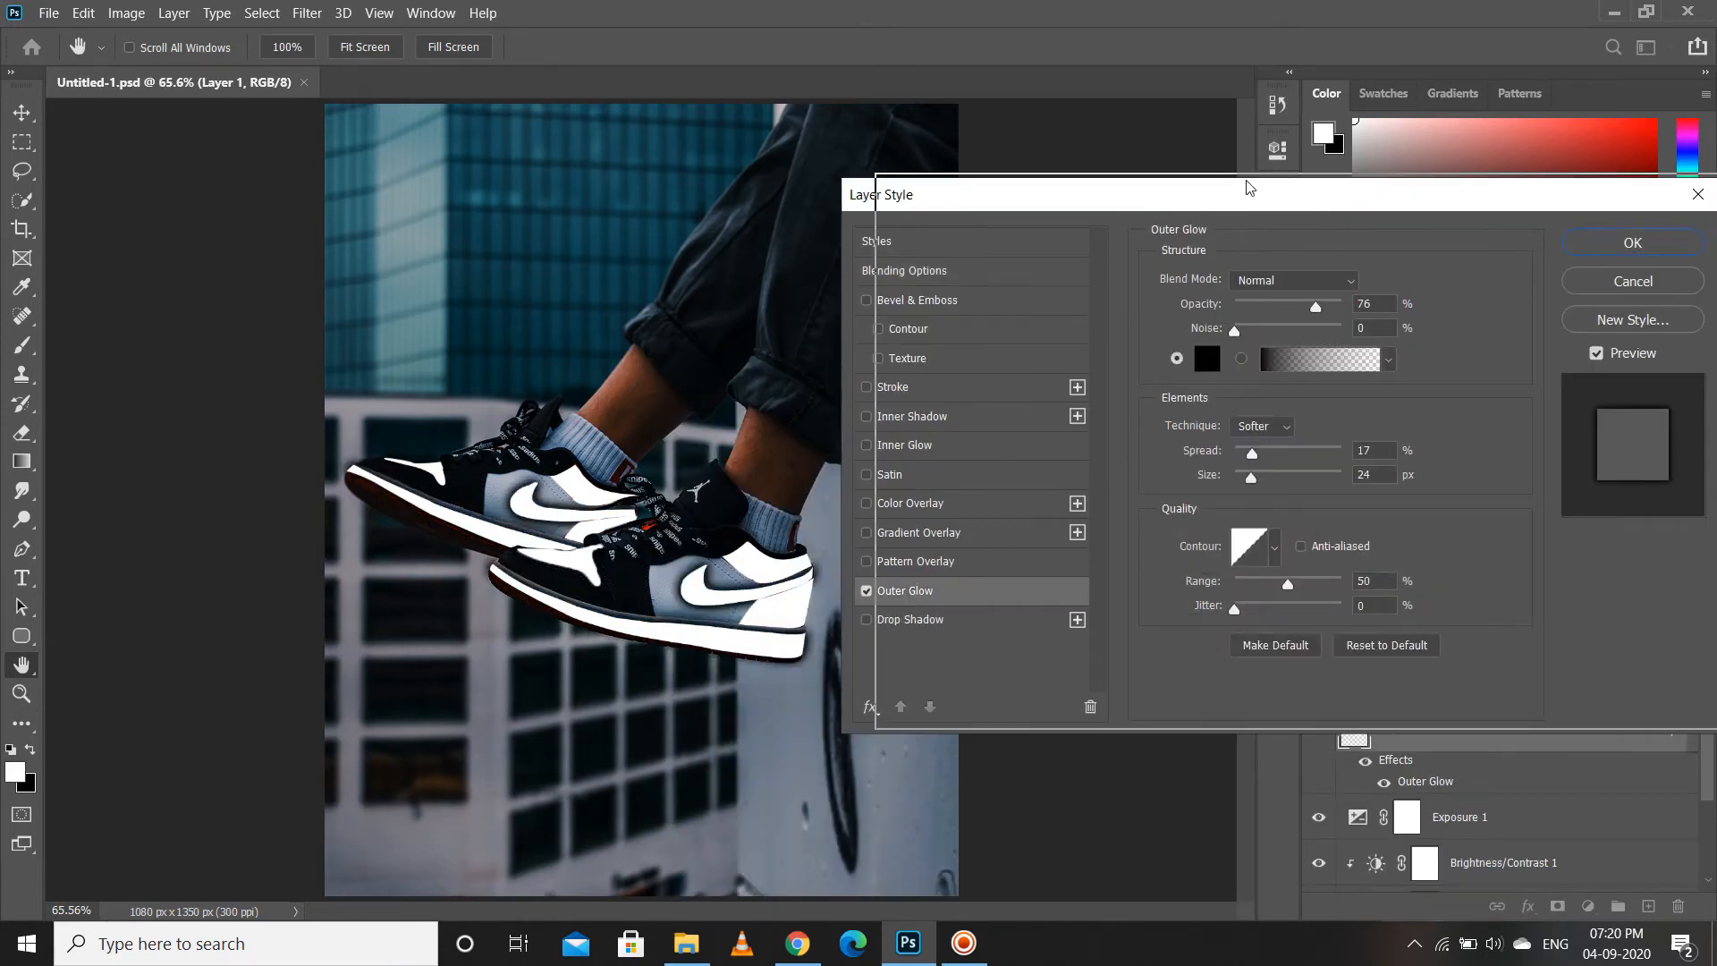
{"action": "left_click_drag", "start_coordinate": [1253, 189], "coordinate": [1312, 184]}
- Set Layer 1's outer glow color to bright red, ee1212
{"action": "left_click", "coordinate": [1268, 354]}
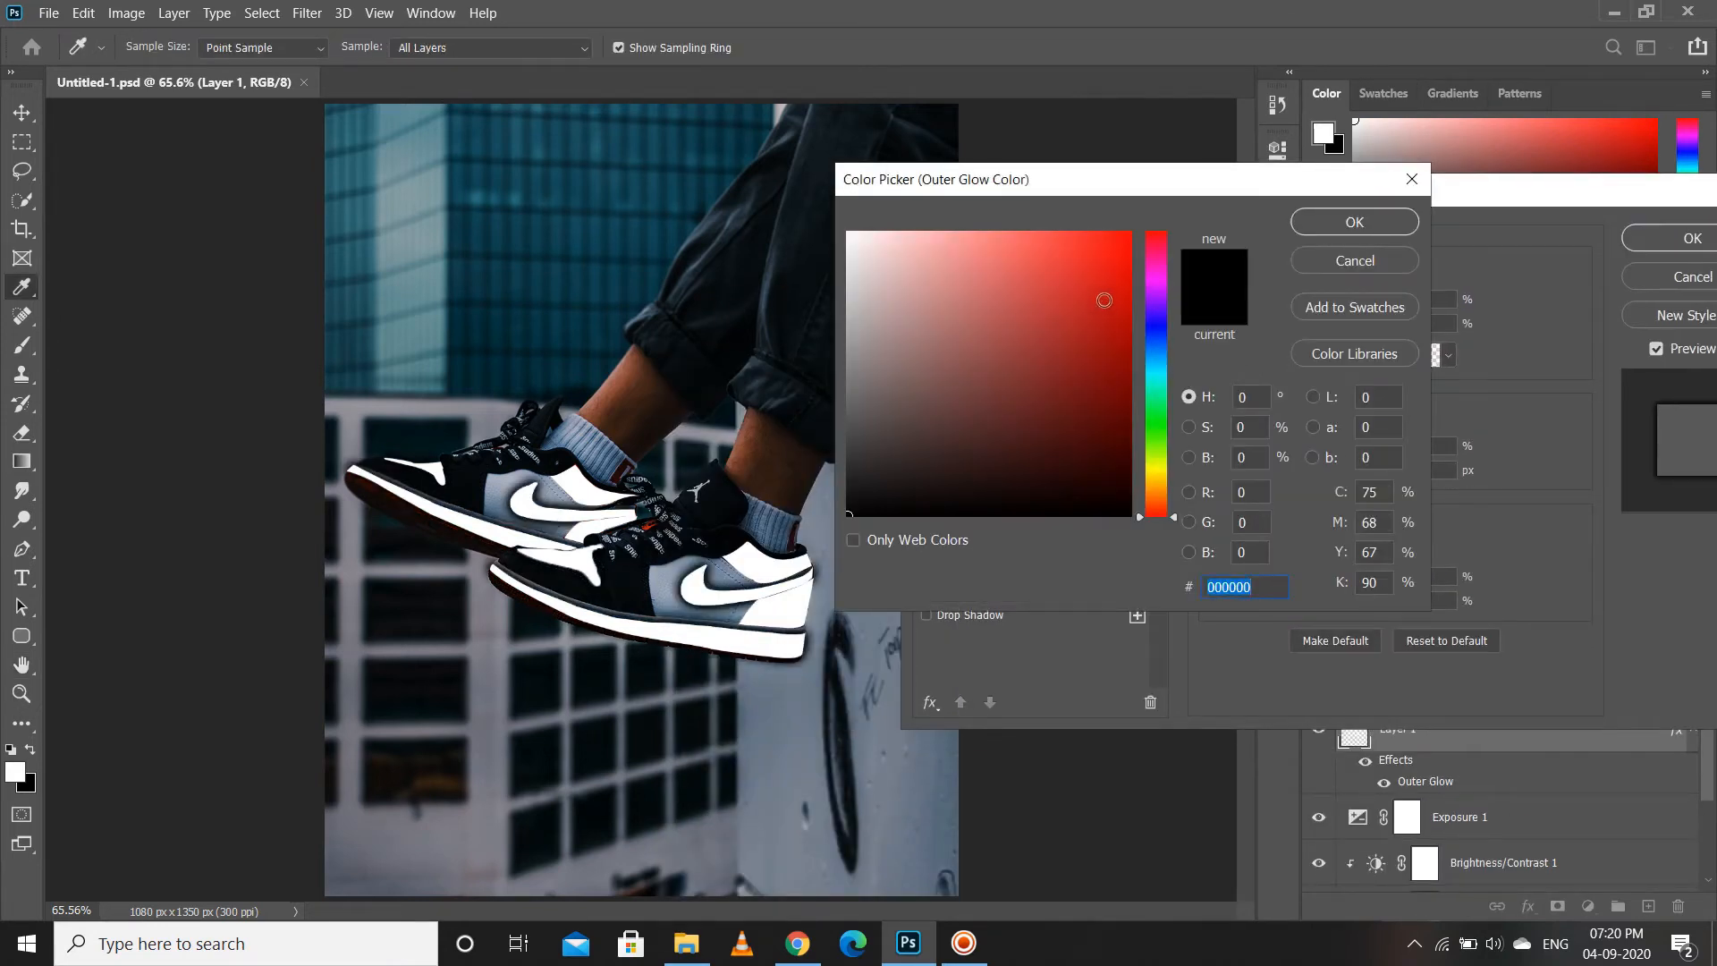
{"action": "left_click", "coordinate": [1114, 243]}
{"action": "left_click_drag", "start_coordinate": [1115, 243], "coordinate": [1107, 250]}
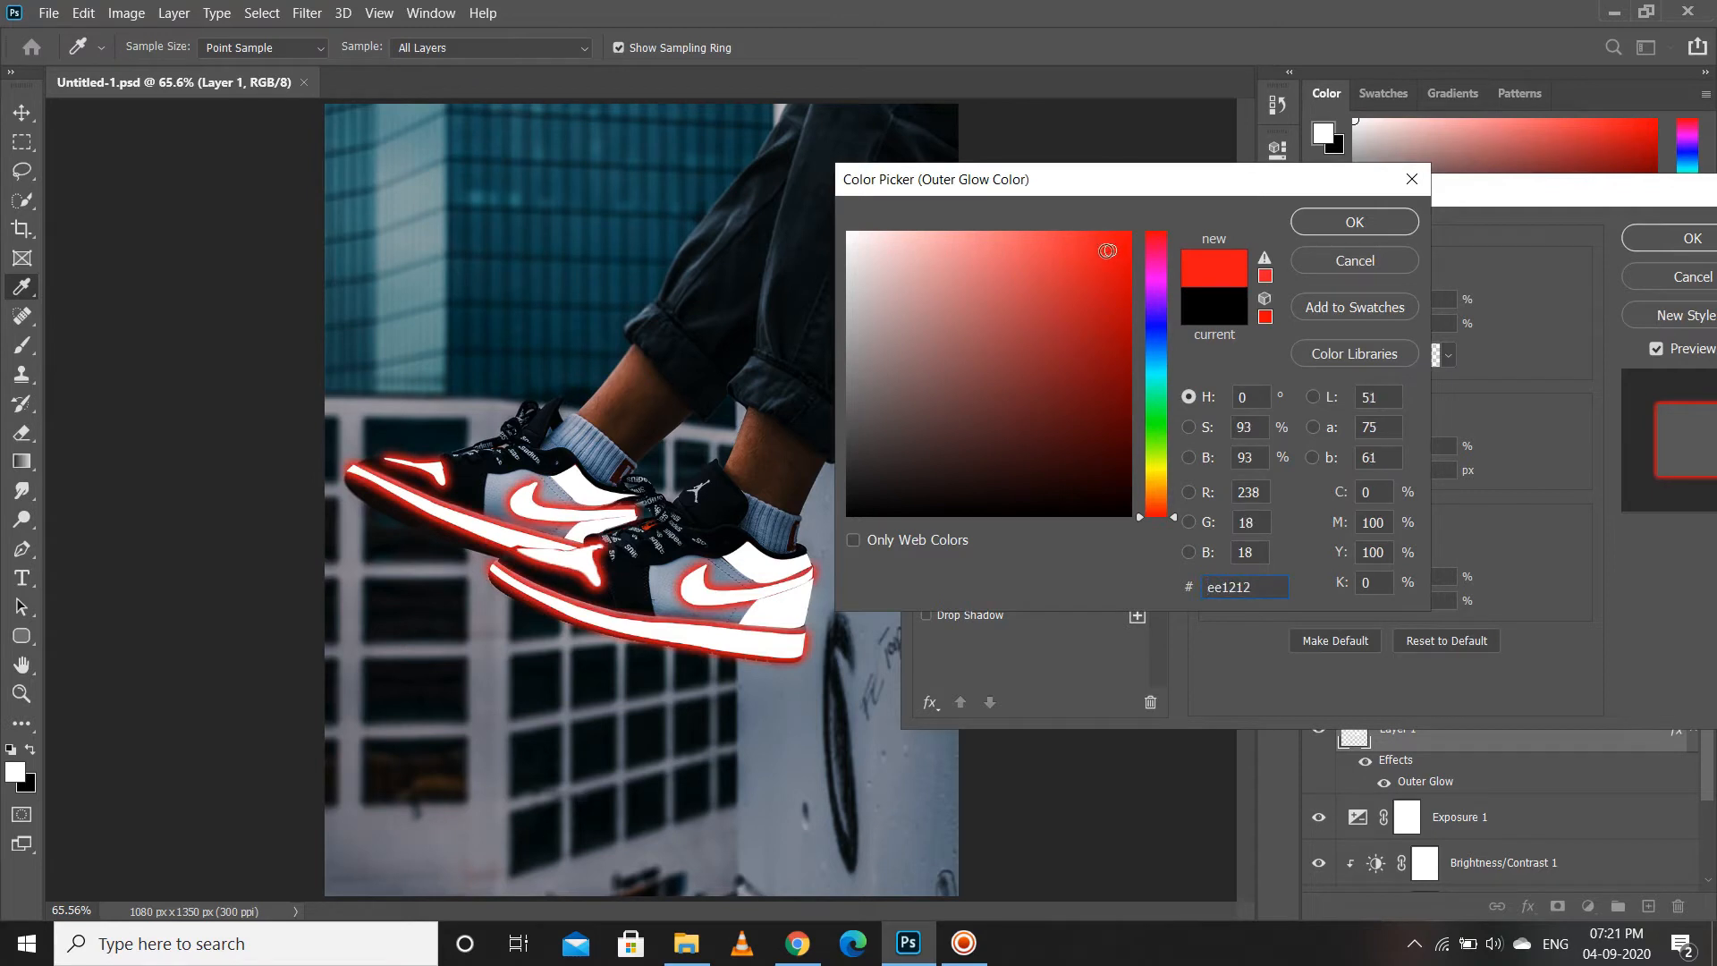
{"action": "left_click", "coordinate": [1348, 224]}
- Try the Screen and Soft Light blend modes for the red outer glow, and return it to Normal
{"action": "left_click", "coordinate": [1355, 270]}
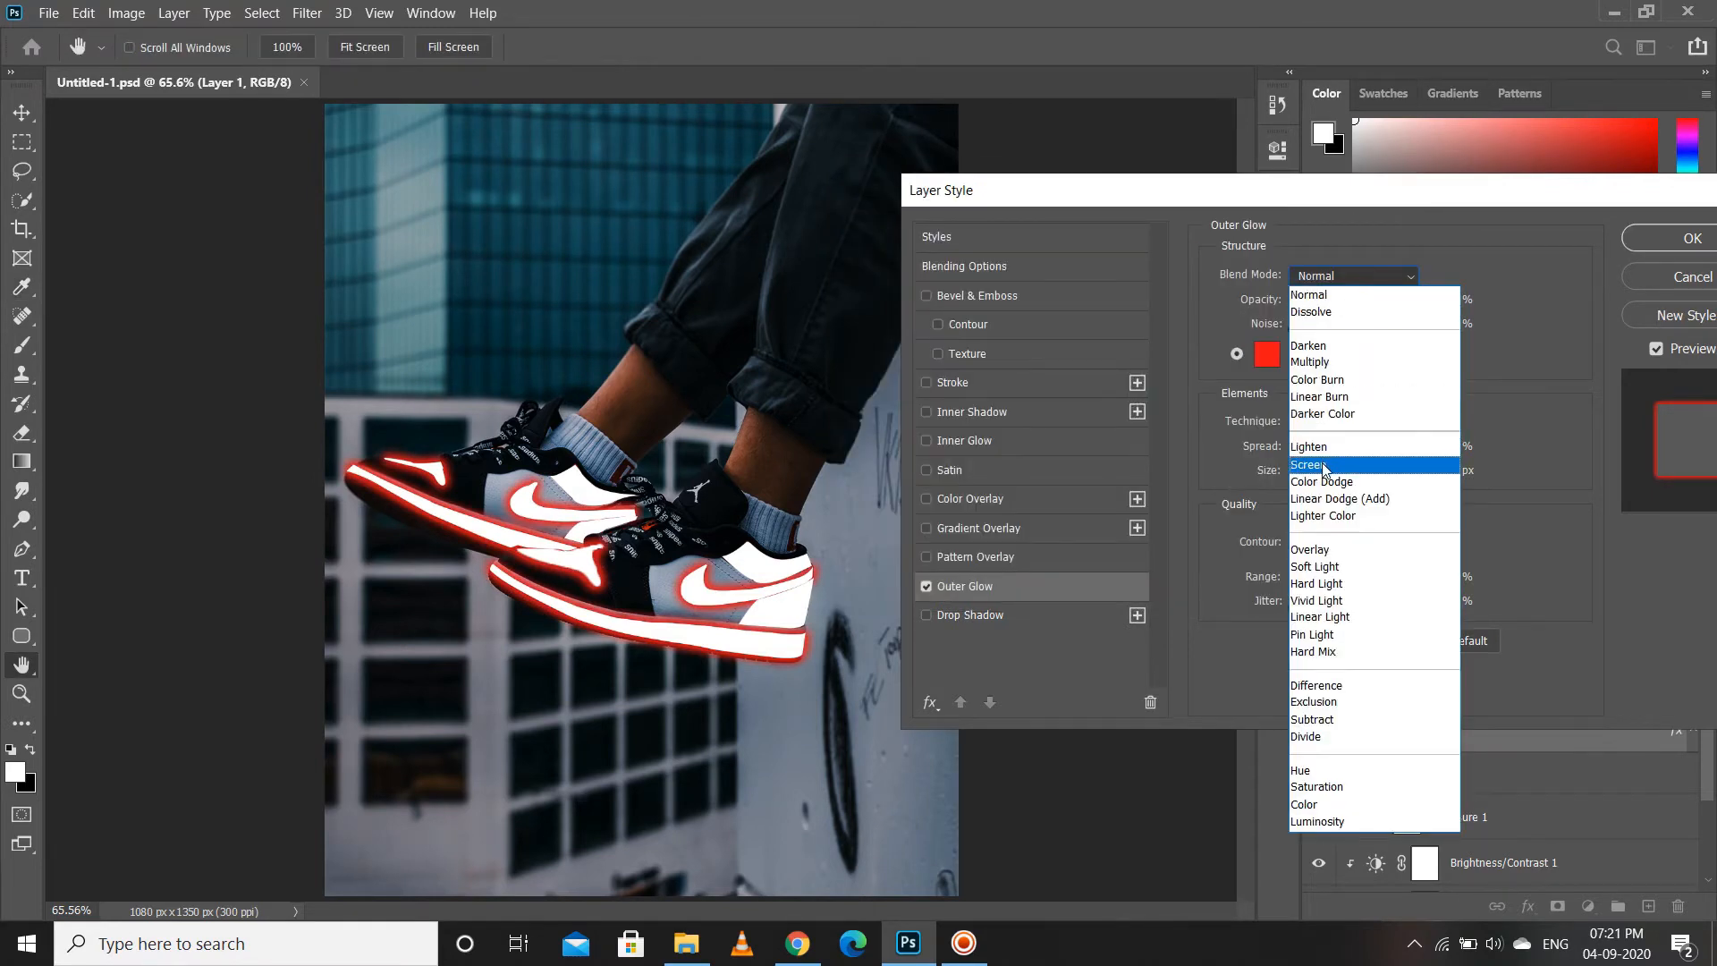
{"action": "left_click", "coordinate": [1320, 463]}
{"action": "left_click", "coordinate": [1346, 274]}
{"action": "left_click", "coordinate": [1346, 575]}
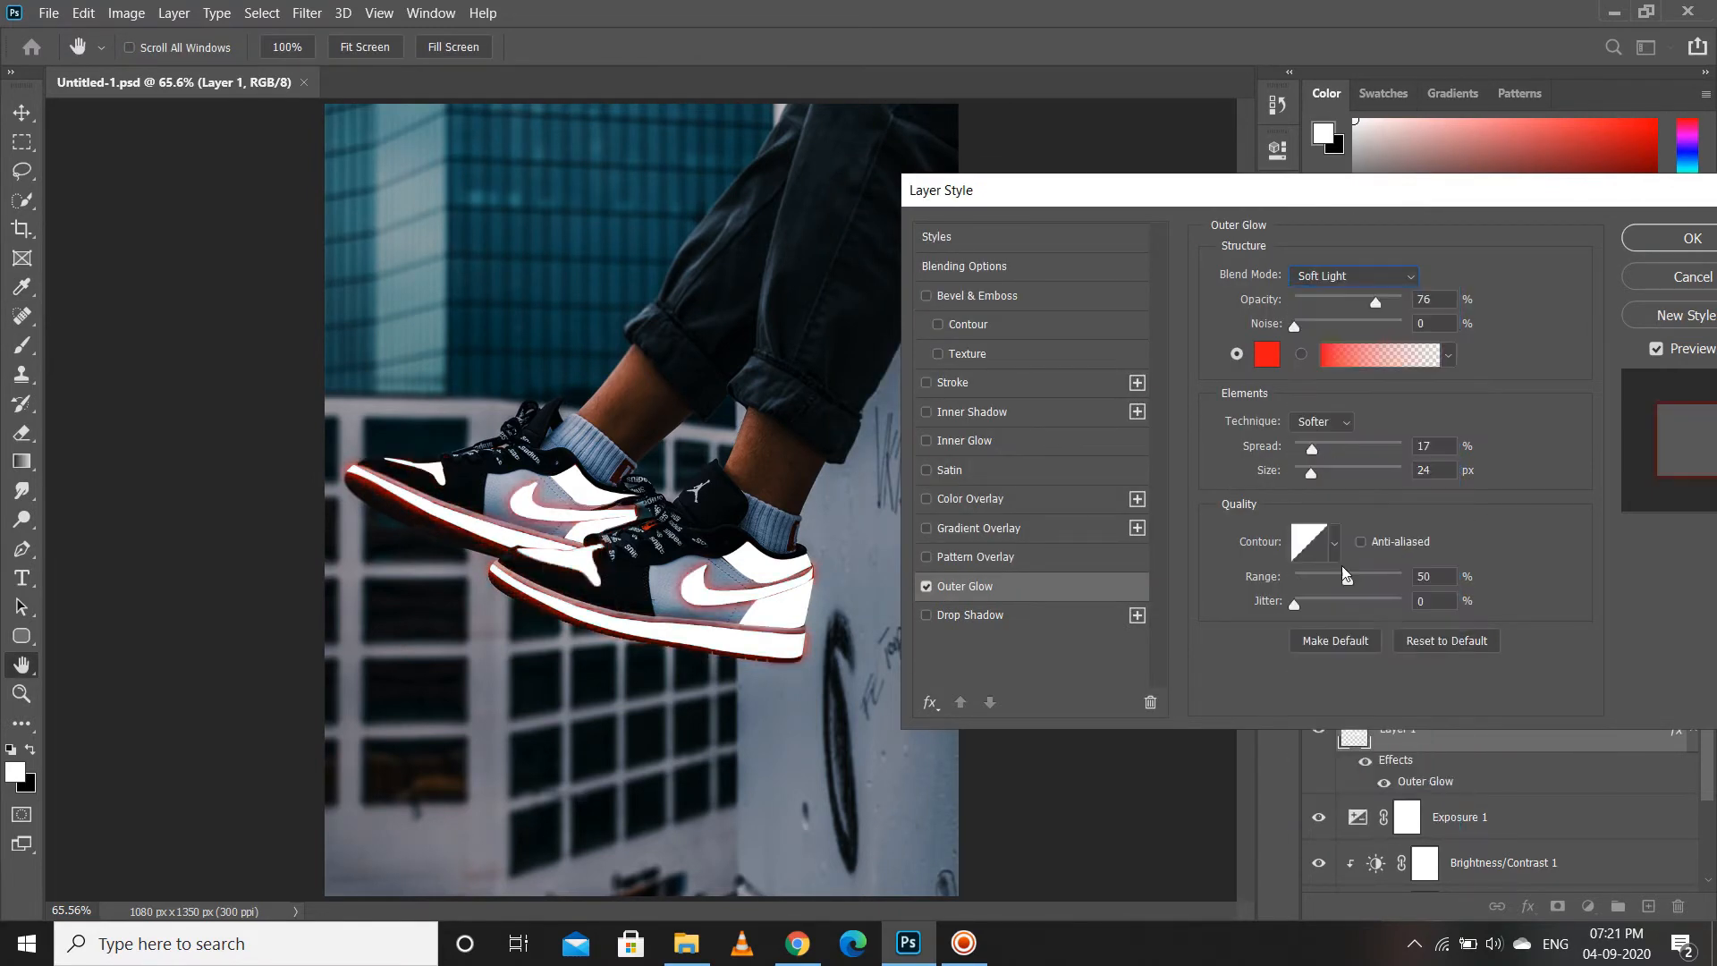
{"action": "left_click", "coordinate": [1346, 279]}
{"action": "left_click", "coordinate": [1356, 297]}
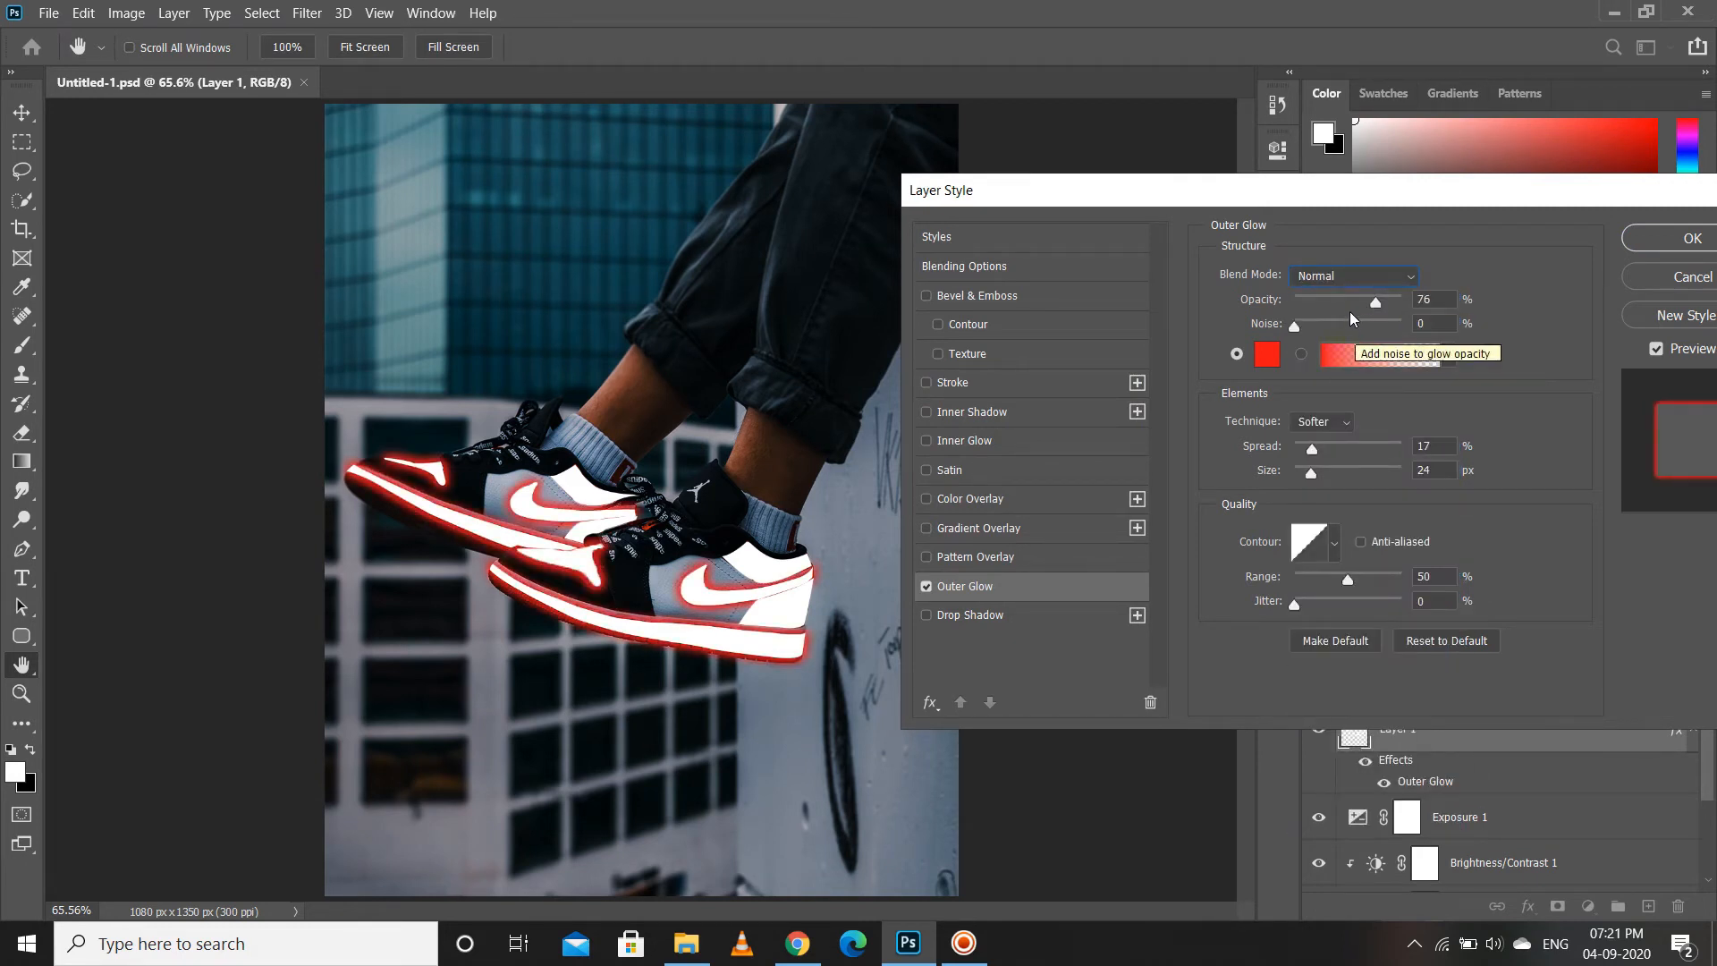
- Set the outer glow's opacity to 77%, spread to 0% and size to 73 px
{"action": "left_click", "coordinate": [1351, 299]}
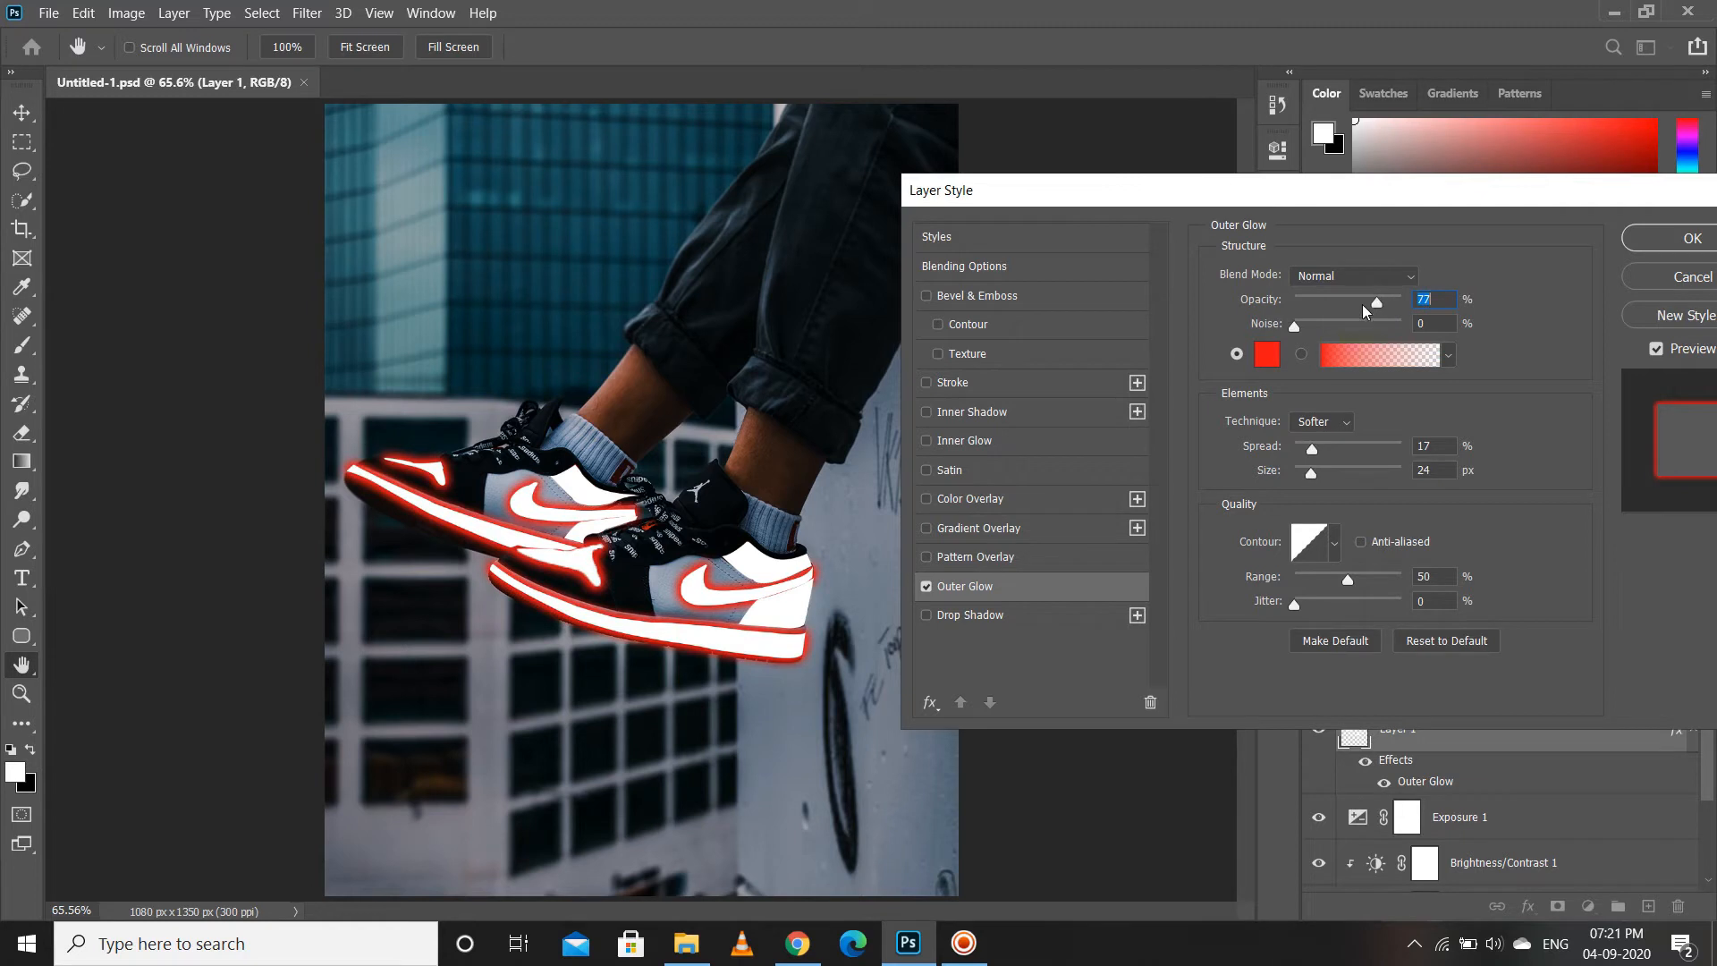
{"action": "left_click_drag", "start_coordinate": [1312, 449], "coordinate": [1301, 448]}
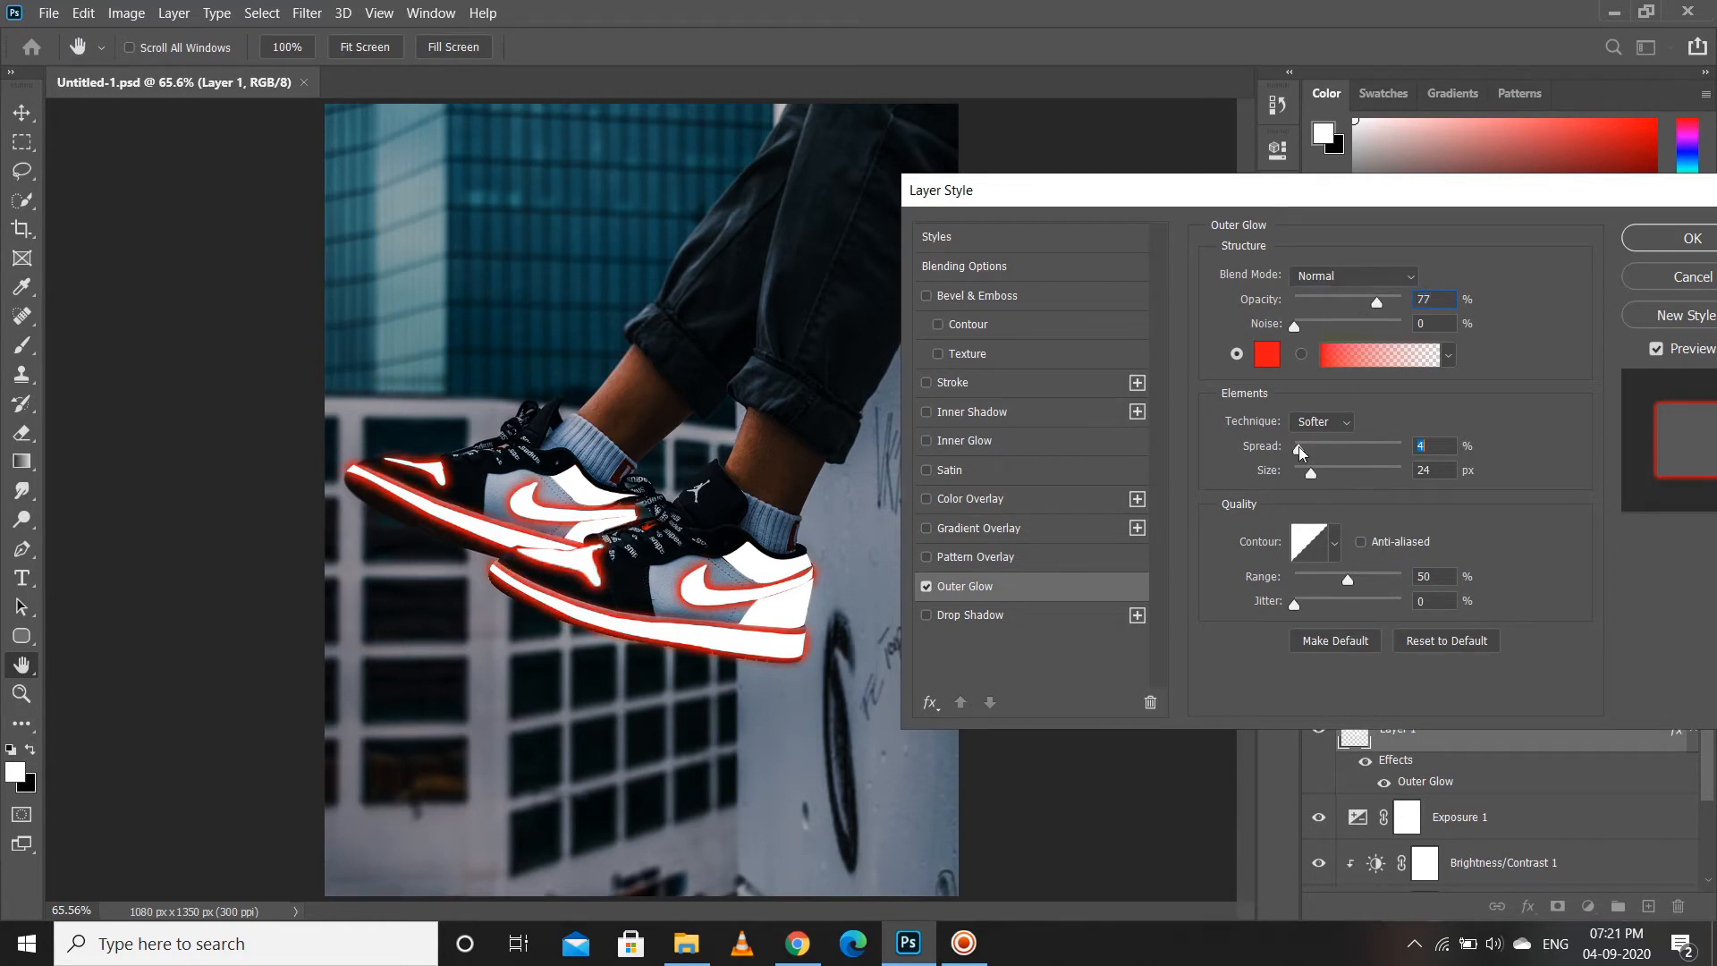
{"action": "left_click_drag", "start_coordinate": [1311, 474], "coordinate": [1331, 479]}
- Compare the Color Dodge and Soft Light blend modes for the outer glow, and set it to Screen
{"action": "left_click", "coordinate": [1355, 275]}
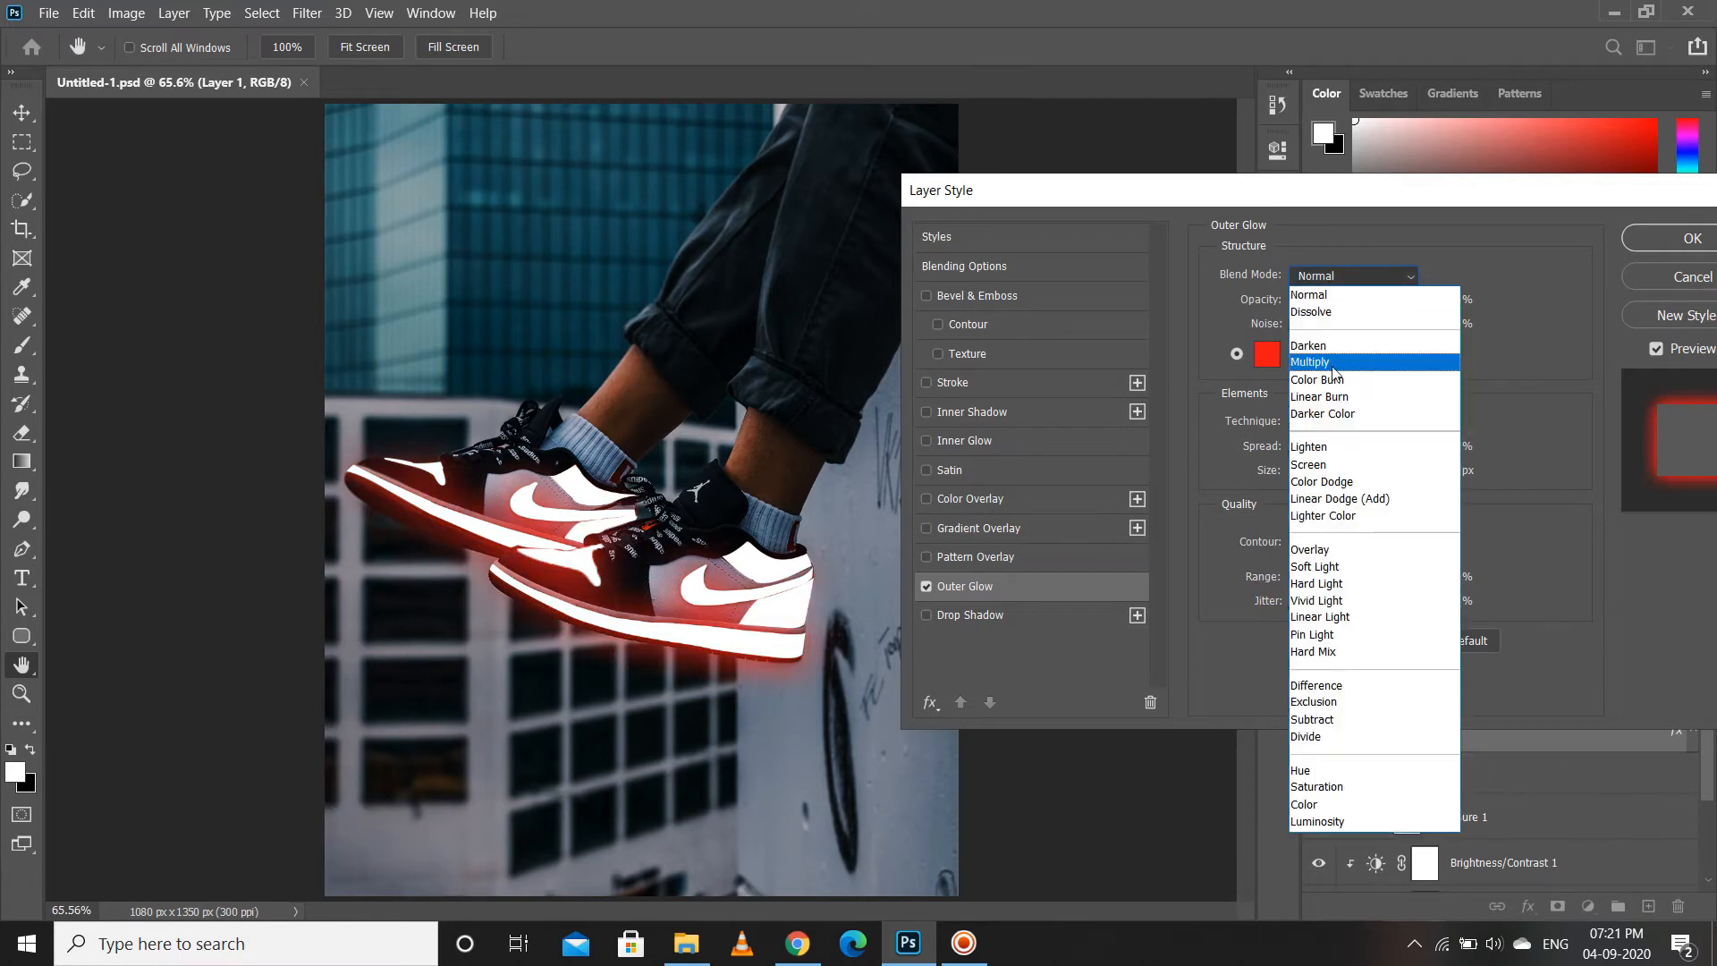
{"action": "left_click", "coordinate": [1332, 481]}
{"action": "left_click", "coordinate": [1324, 278]}
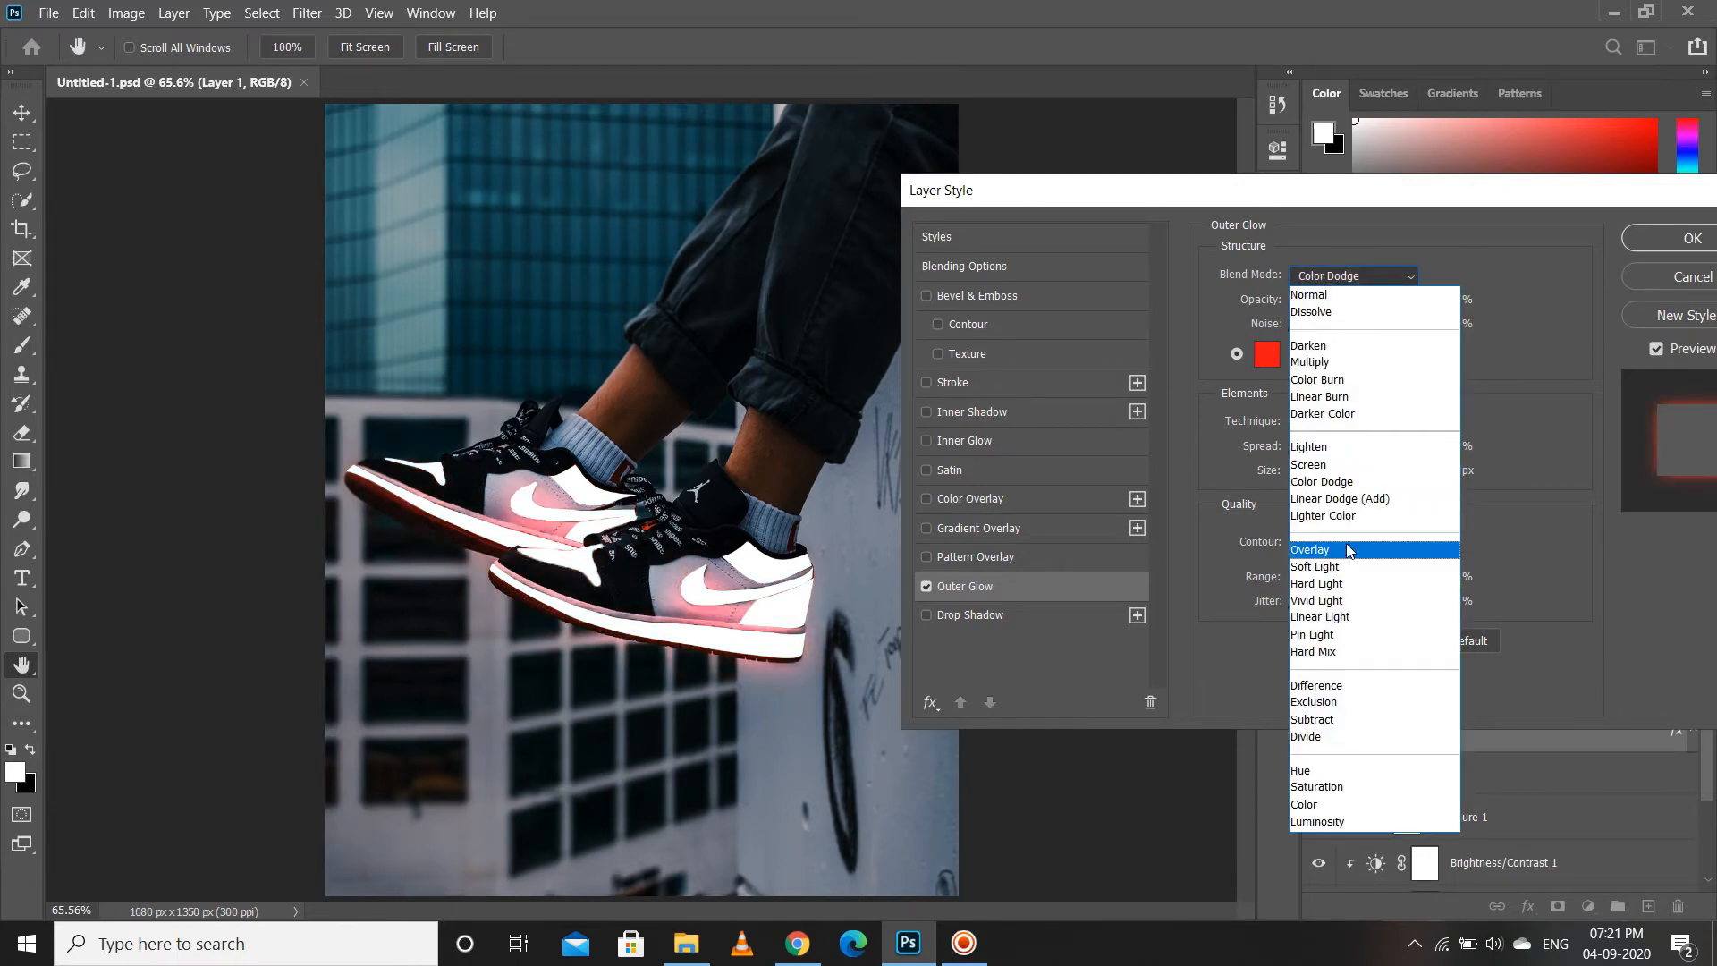
{"action": "left_click", "coordinate": [1341, 567]}
{"action": "left_click", "coordinate": [1341, 277]}
{"action": "left_click", "coordinate": [1347, 463]}
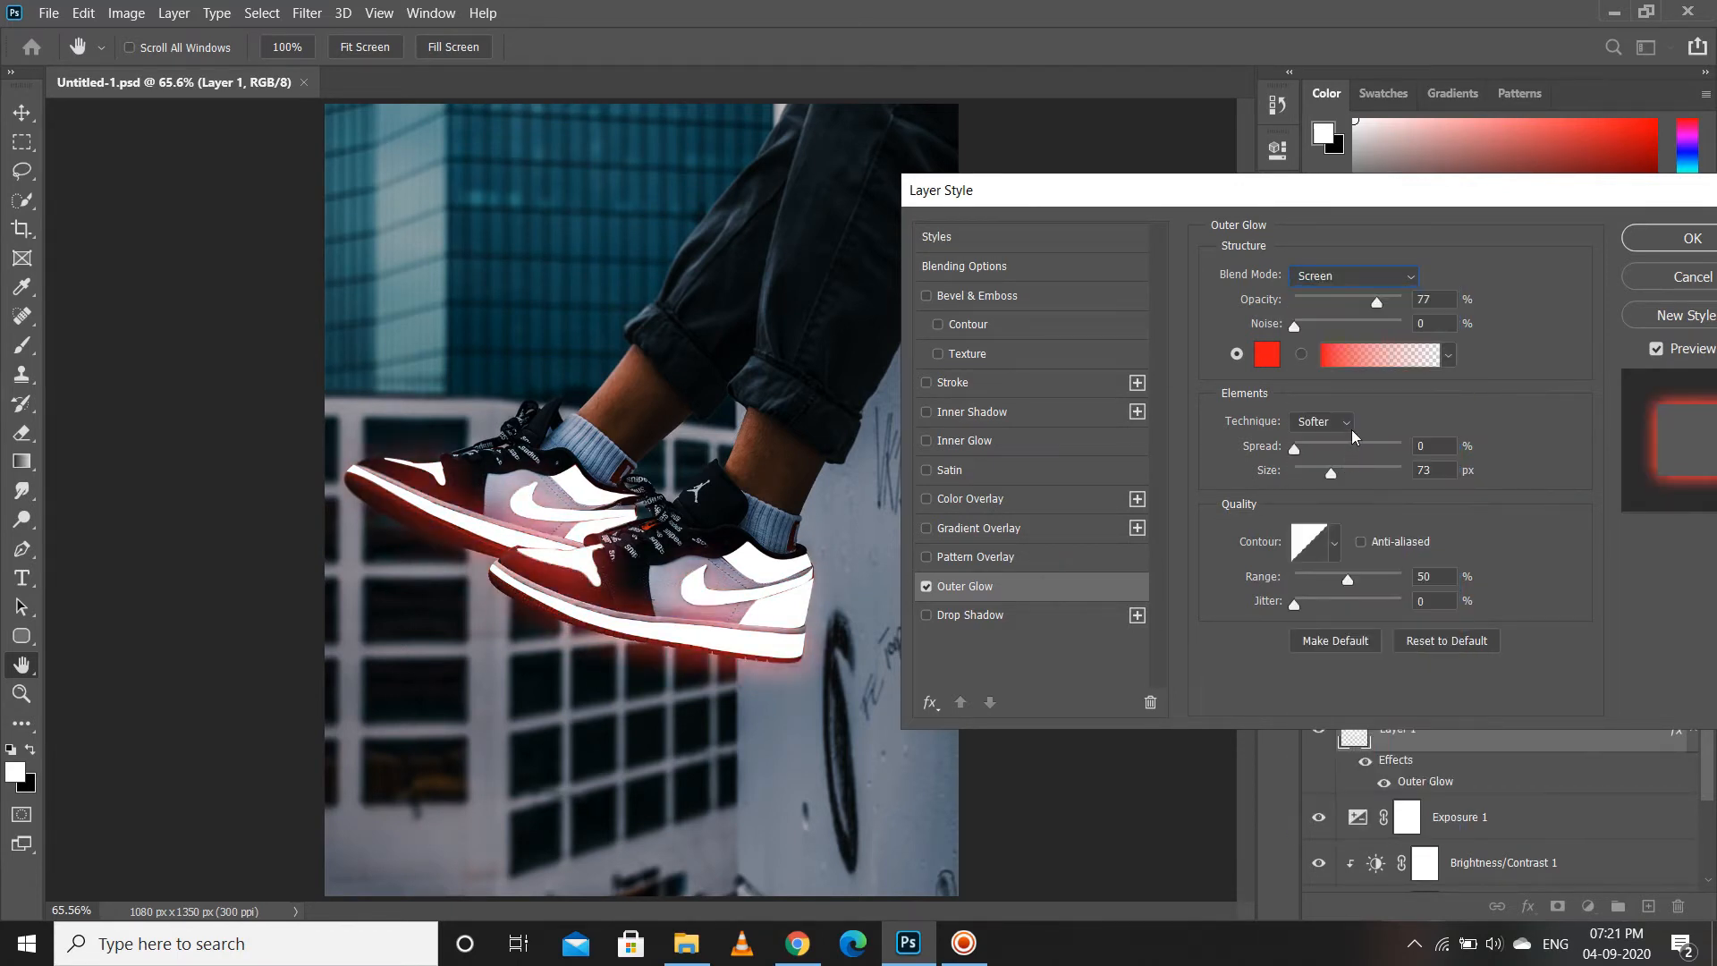
- Adjust the outer glow to 55% opacity, 16% spread and 49 px size
{"action": "left_click_drag", "start_coordinate": [1296, 444], "coordinate": [1322, 470]}
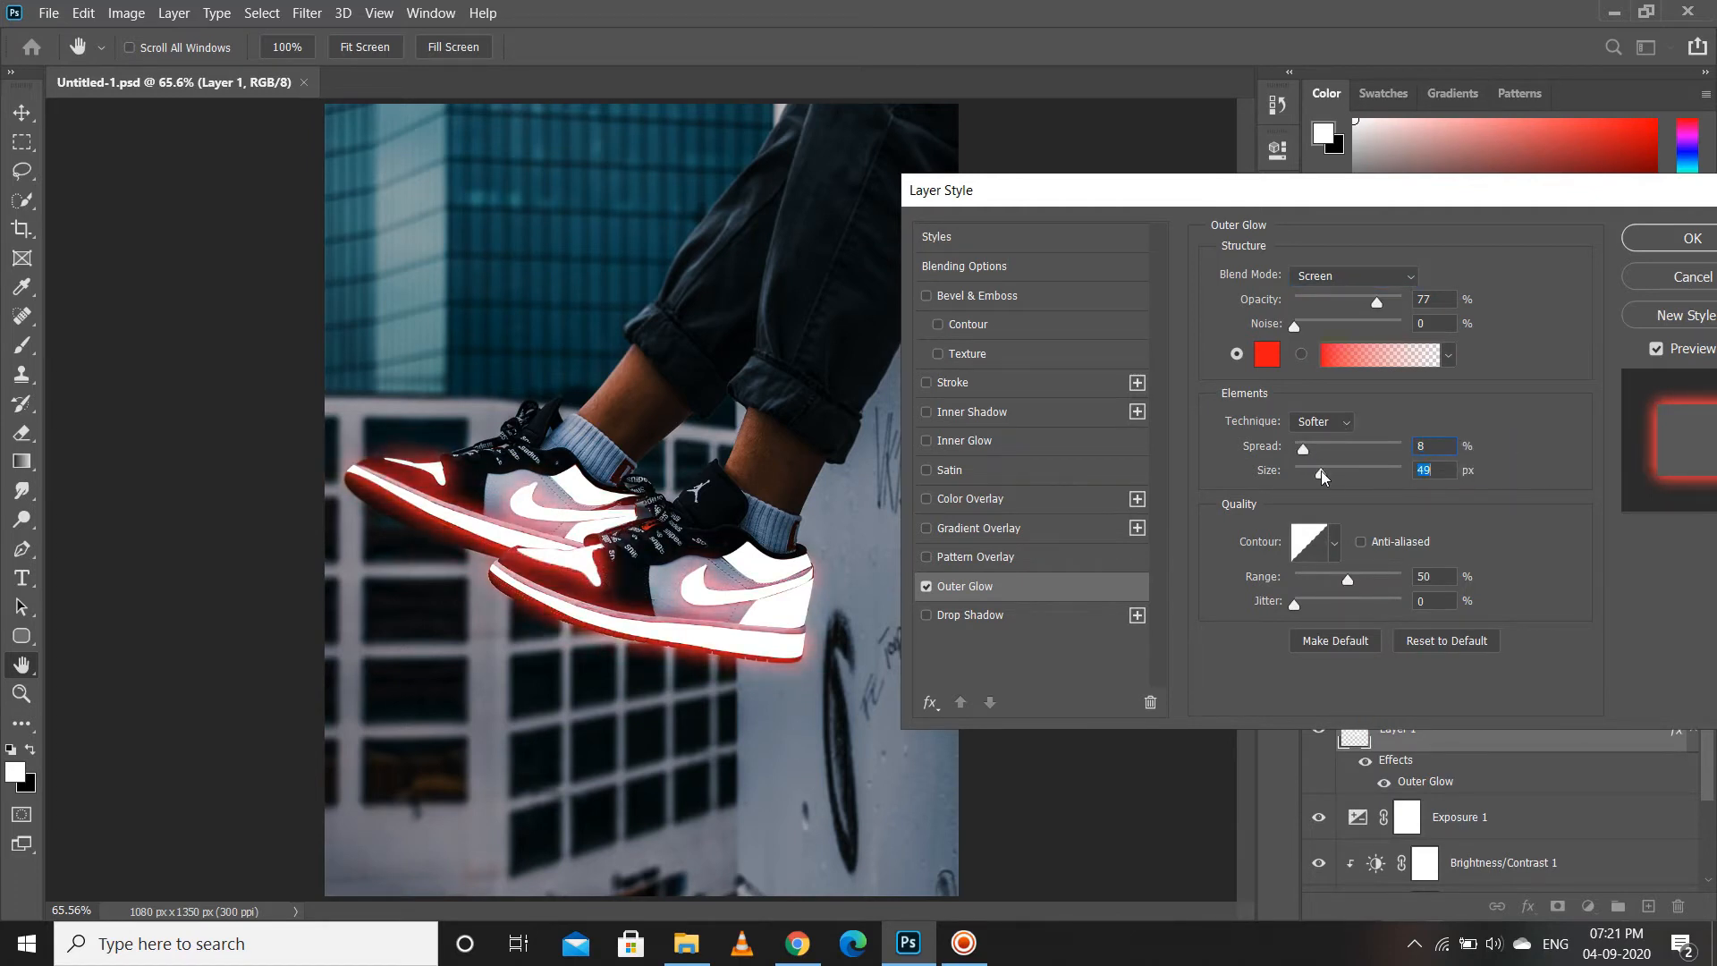
{"action": "left_click_drag", "start_coordinate": [1354, 303], "coordinate": [1357, 303]}
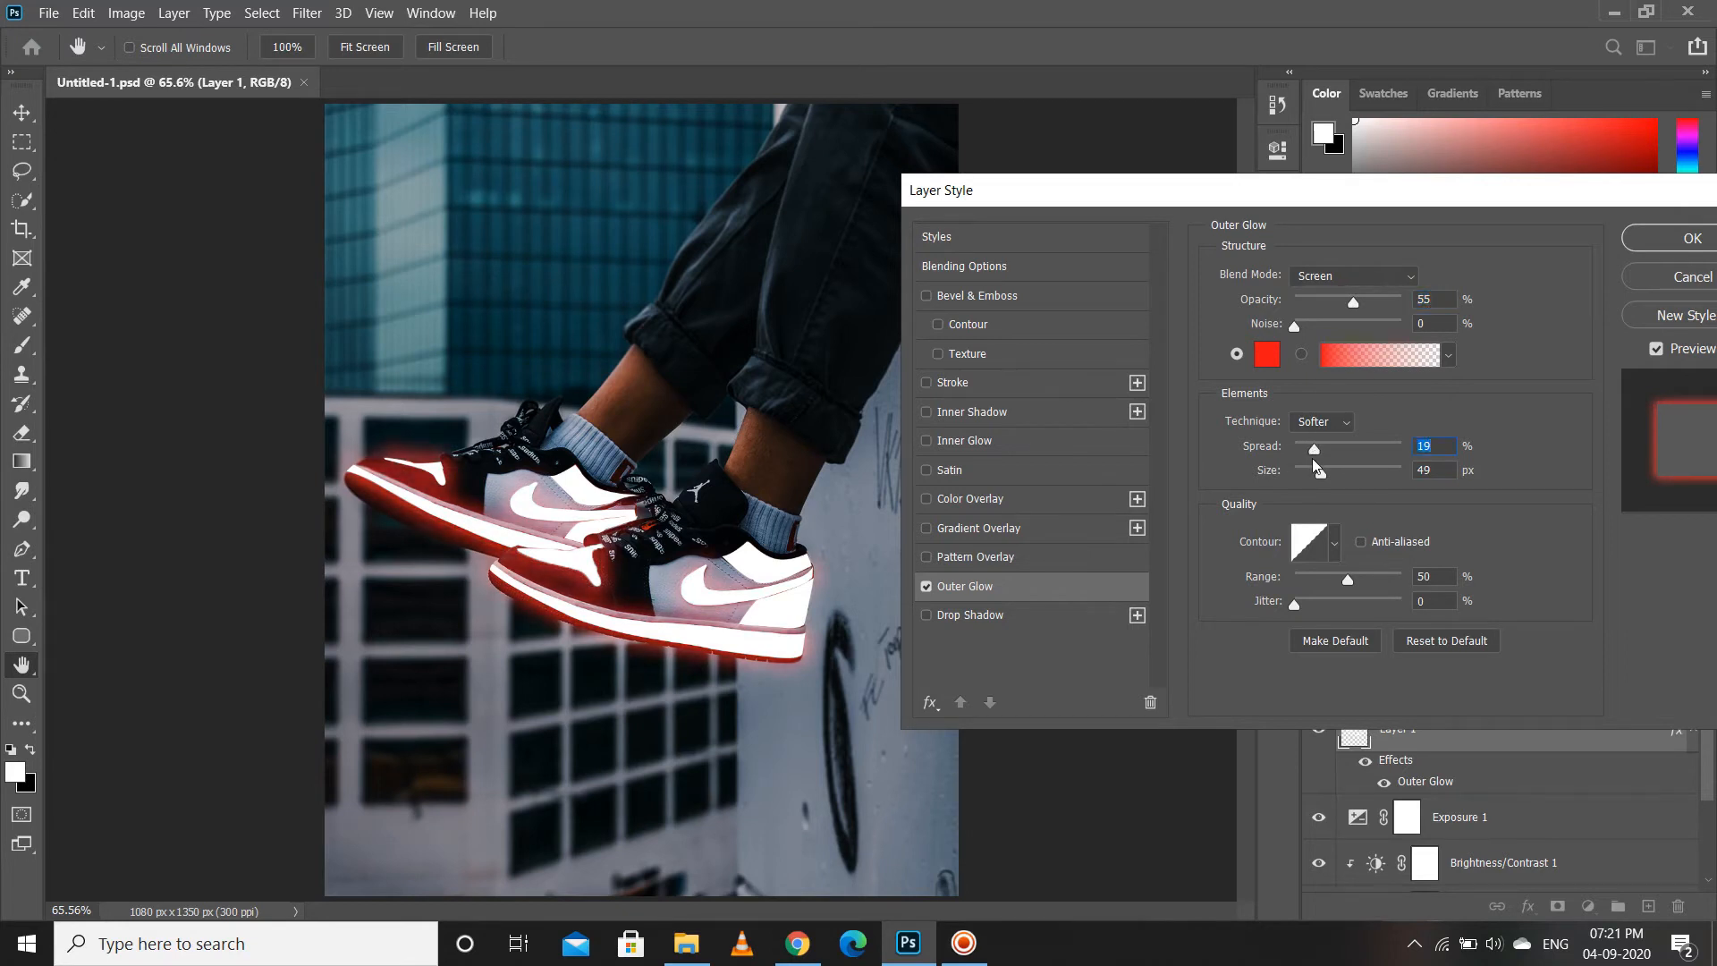
{"action": "left_click_drag", "start_coordinate": [1341, 473], "coordinate": [1341, 470]}
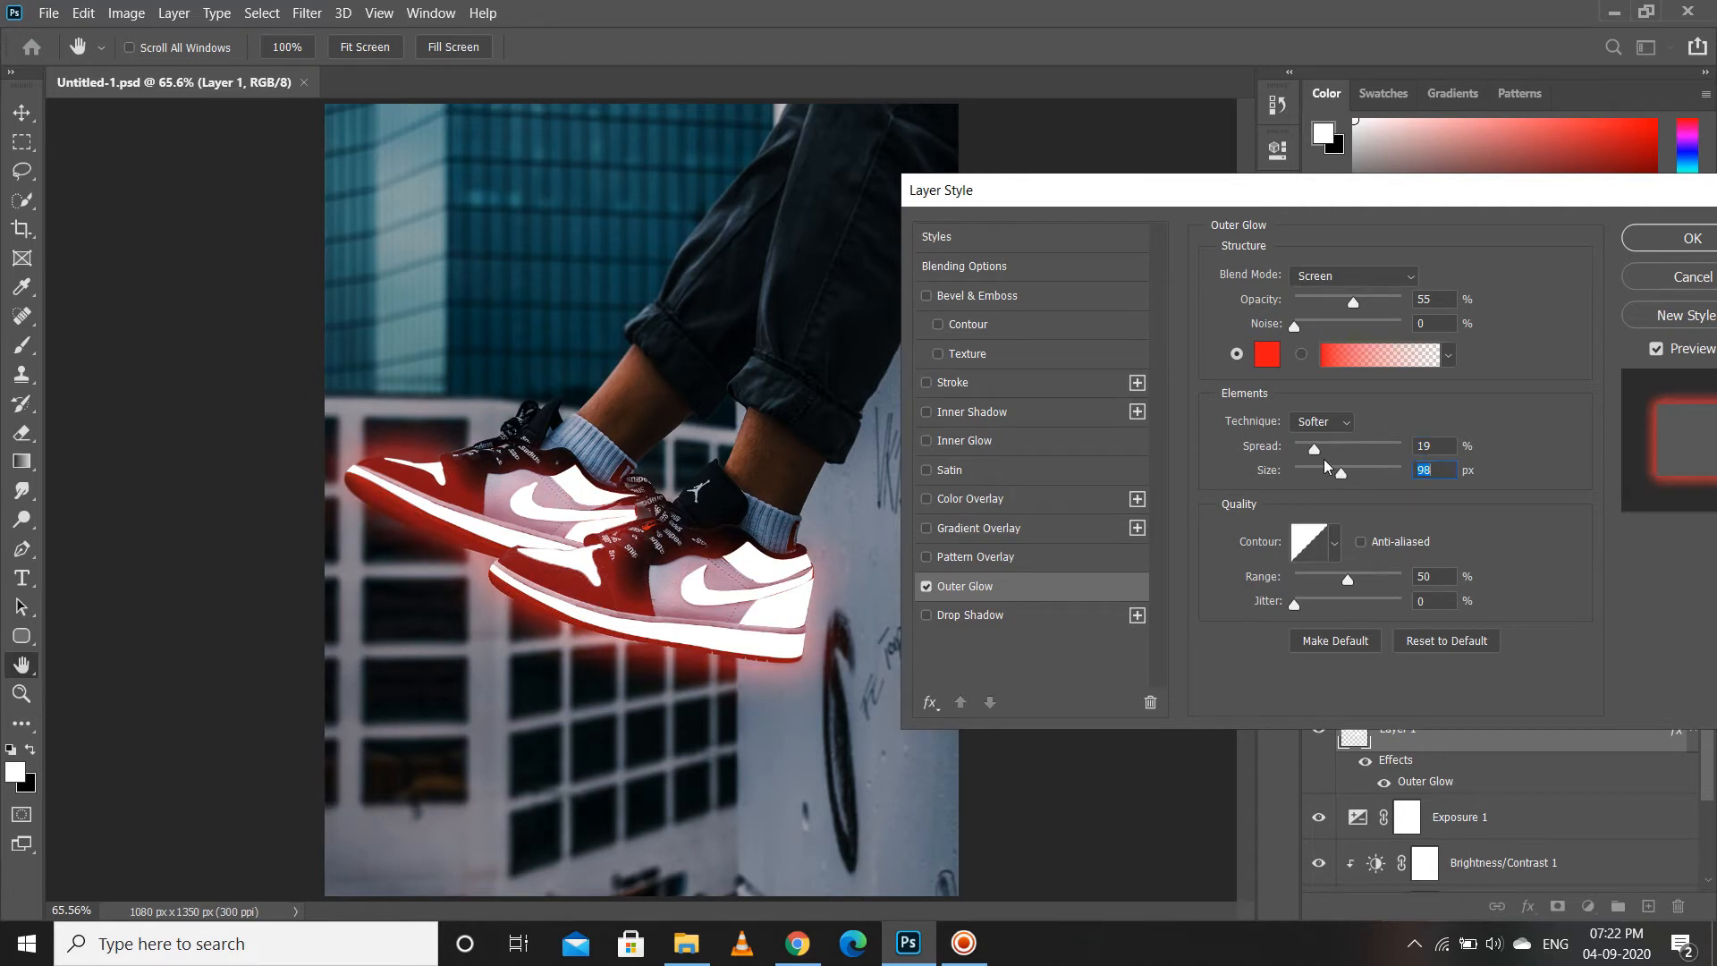
{"action": "left_click", "coordinate": [1315, 468]}
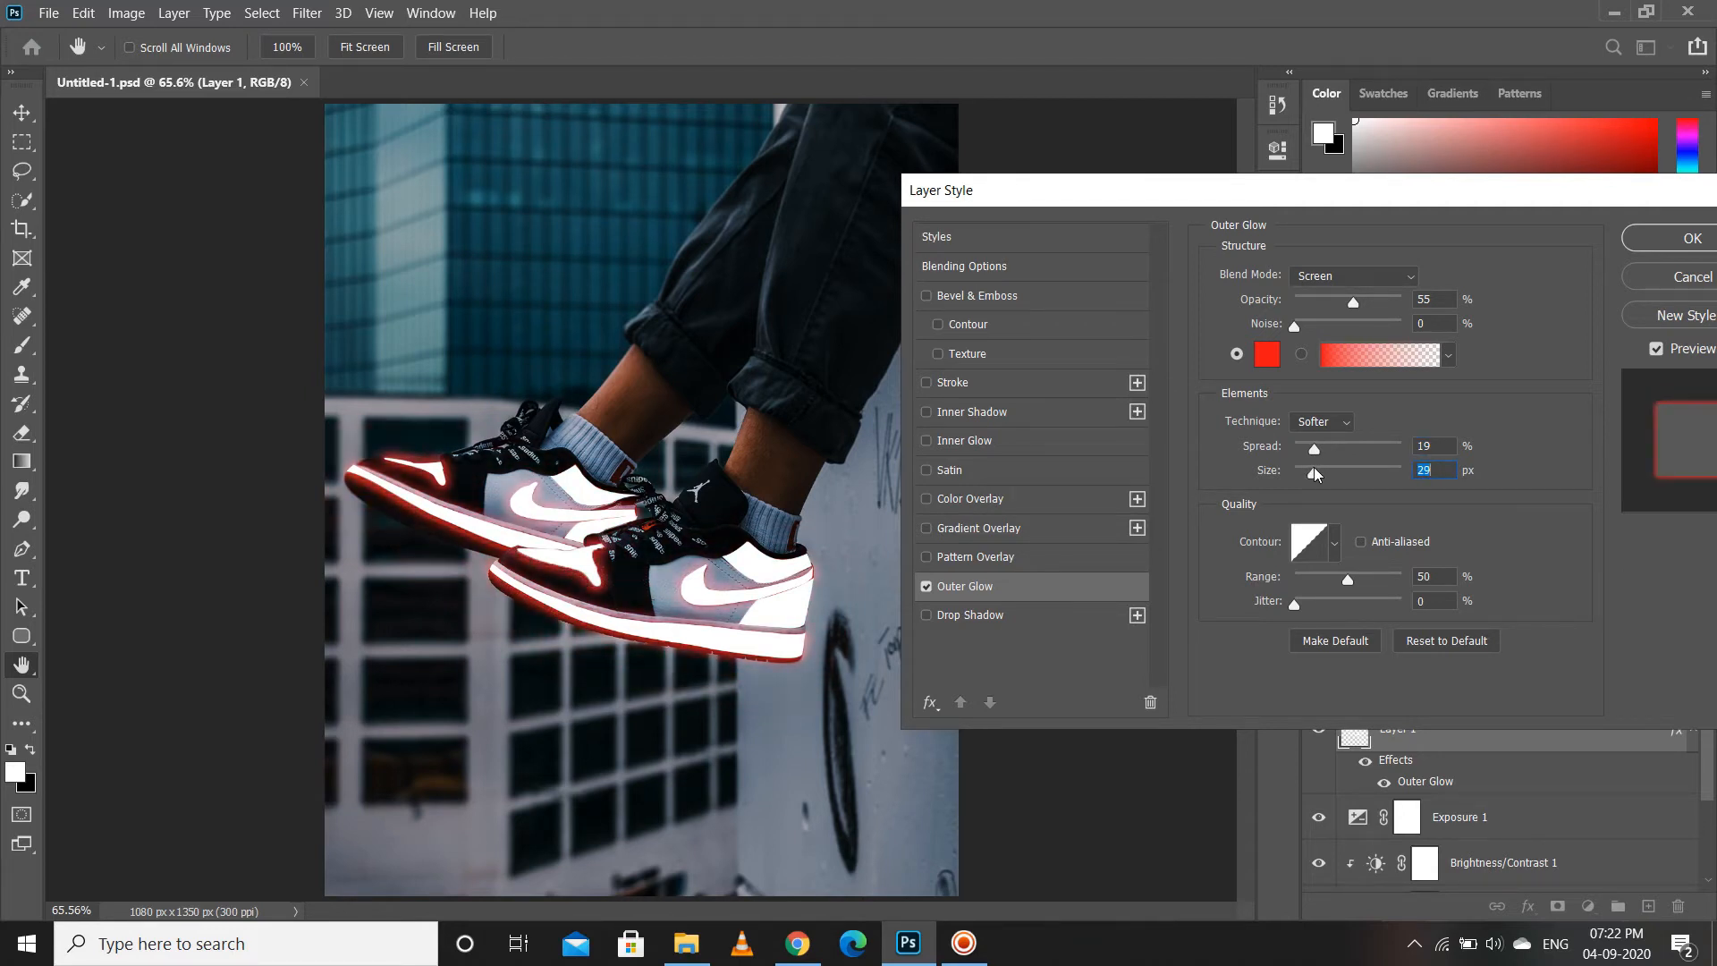
{"action": "mouse_move", "coordinate": [1321, 447]}
{"action": "left_mouse_down"}
{"action": "mouse_move", "coordinate": [1297, 447]}
{"action": "mouse_move", "coordinate": [1312, 446]}
{"action": "left_mouse_up"}
{"action": "left_click", "coordinate": [1320, 474]}
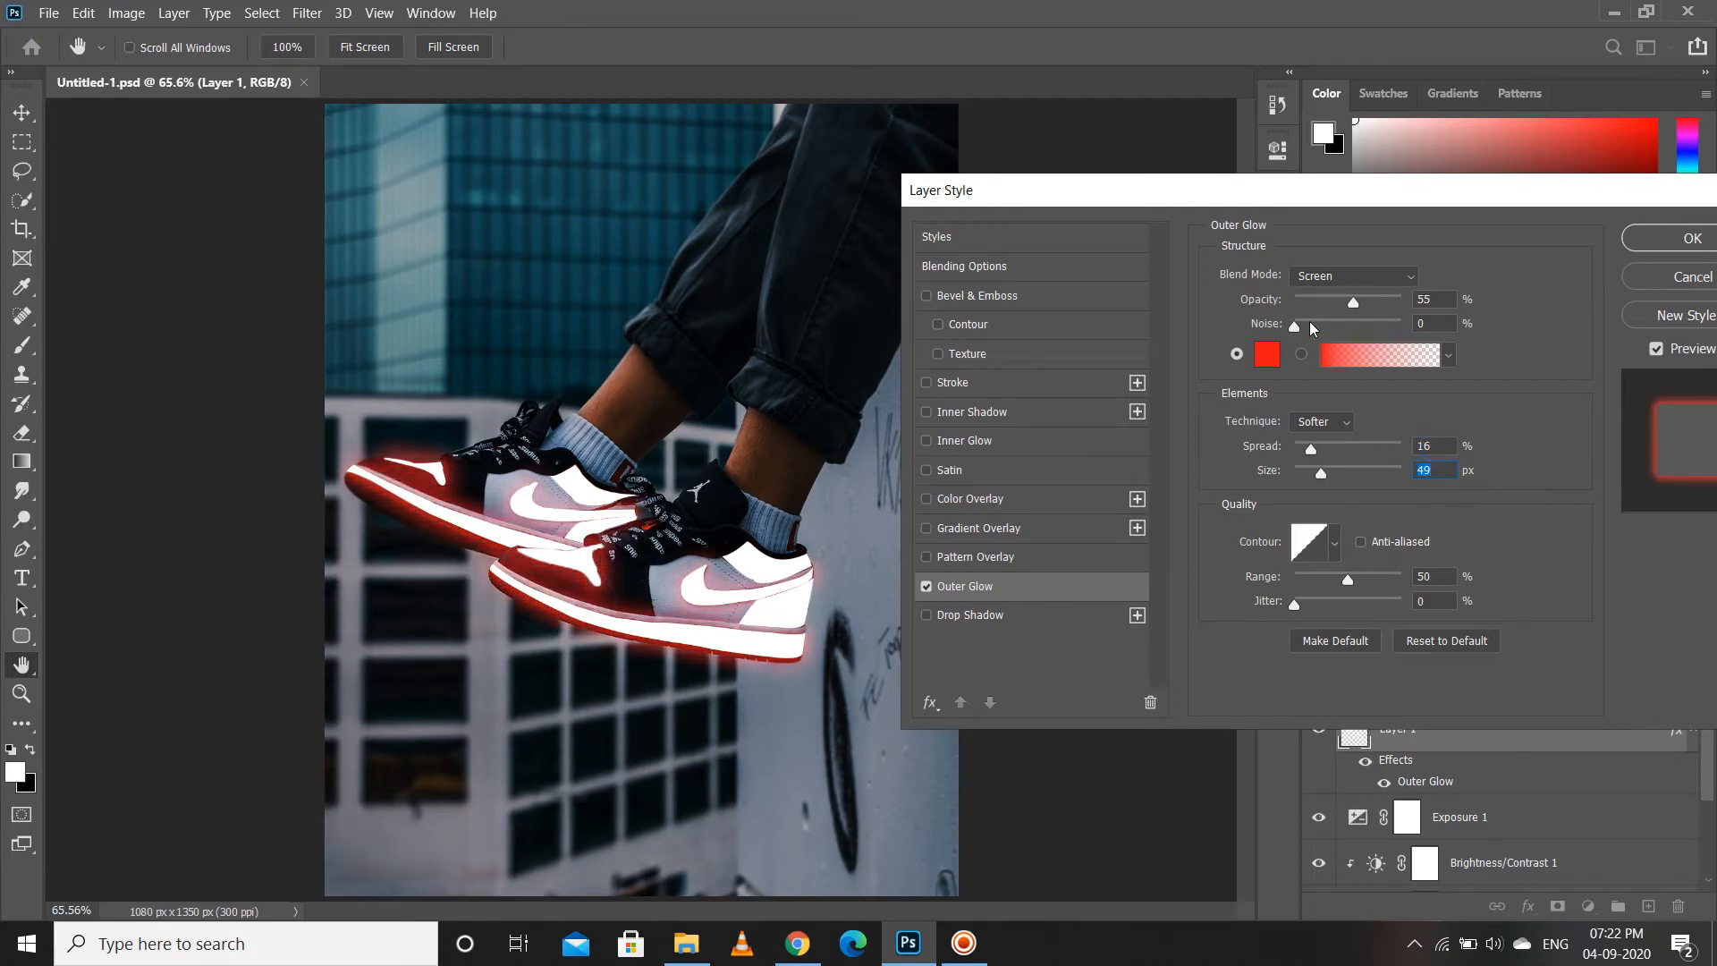
- Try Lighten, Linear Dodge (Add), Overlay, Hard Light and Soft Light for the glow, return to Screen, and set spread to 13% and size to 43 px
{"action": "left_click", "coordinate": [1363, 275]}
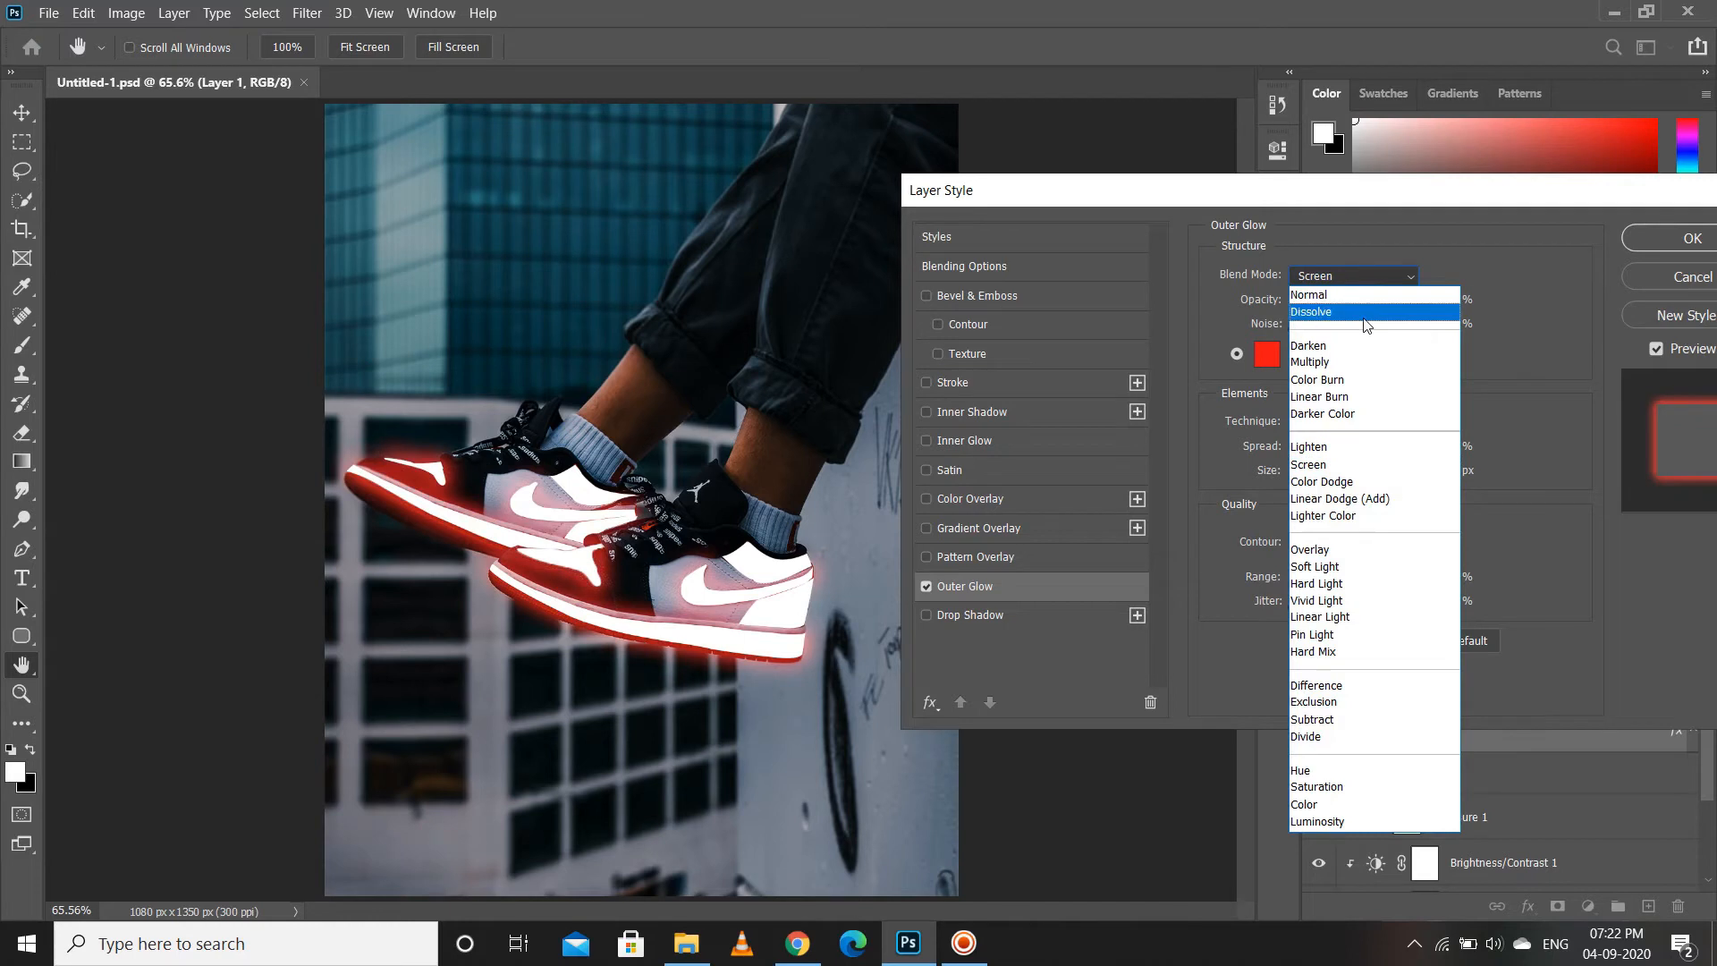
{"action": "left_click", "coordinate": [1355, 447]}
{"action": "left_click", "coordinate": [1354, 277]}
{"action": "left_click", "coordinate": [1350, 498]}
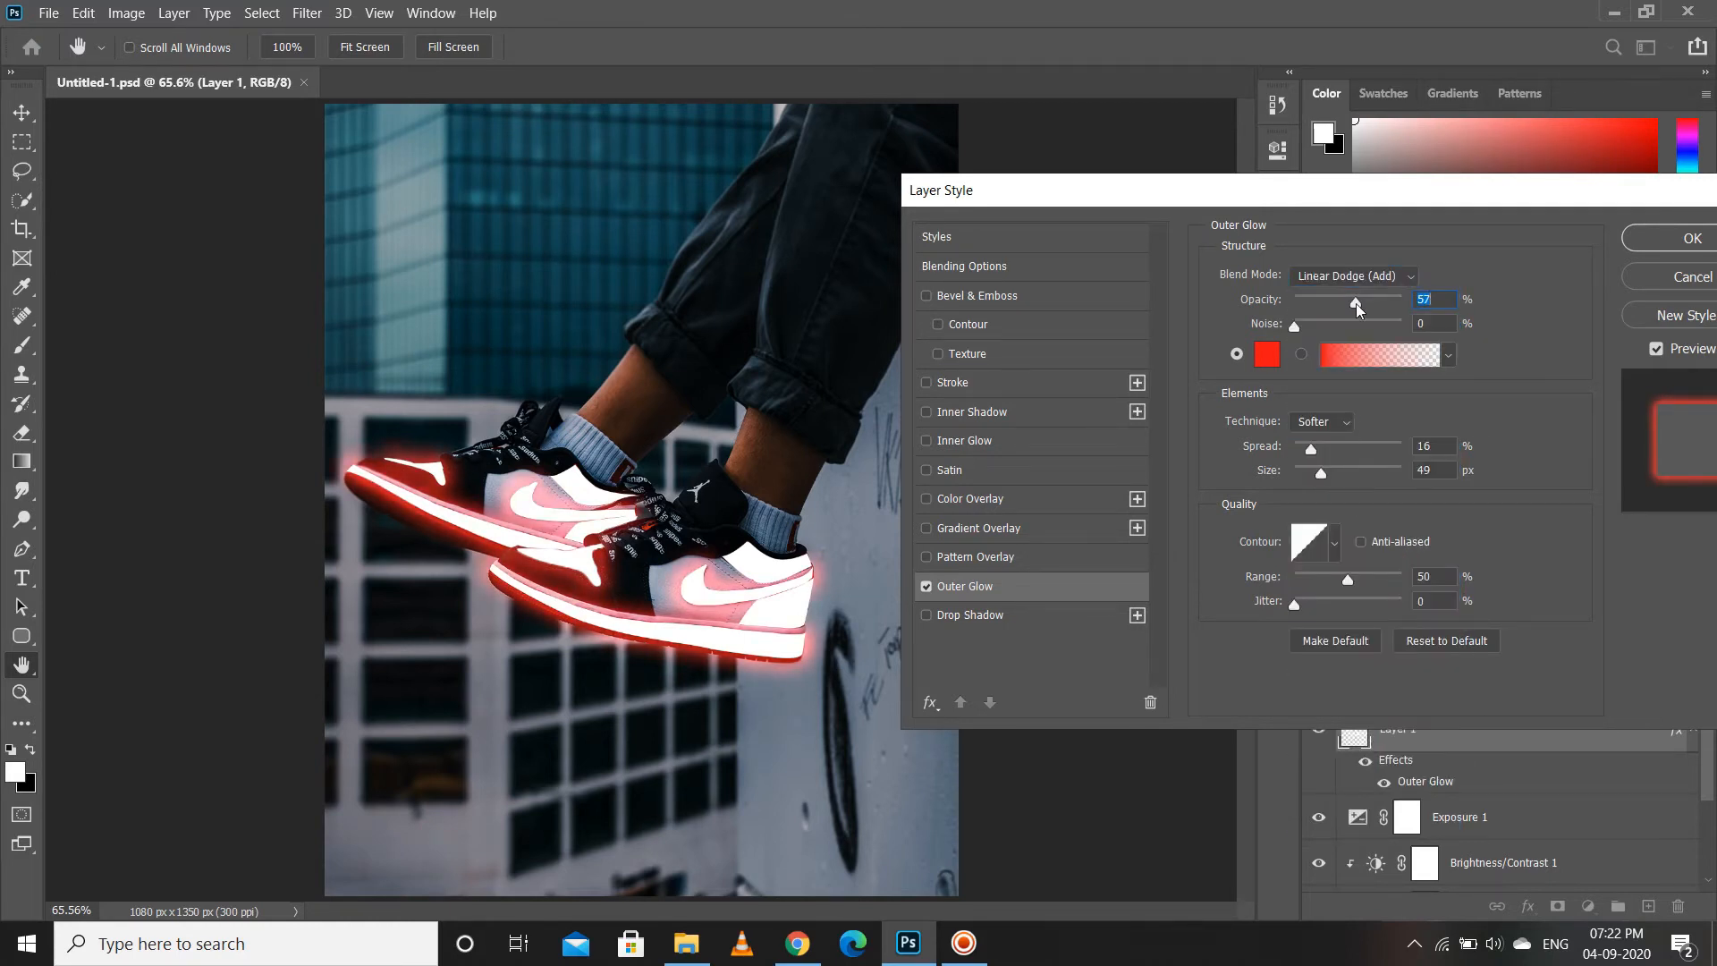
{"action": "left_click", "coordinate": [1372, 276]}
{"action": "left_click", "coordinate": [1353, 549]}
{"action": "left_click", "coordinate": [1353, 276]}
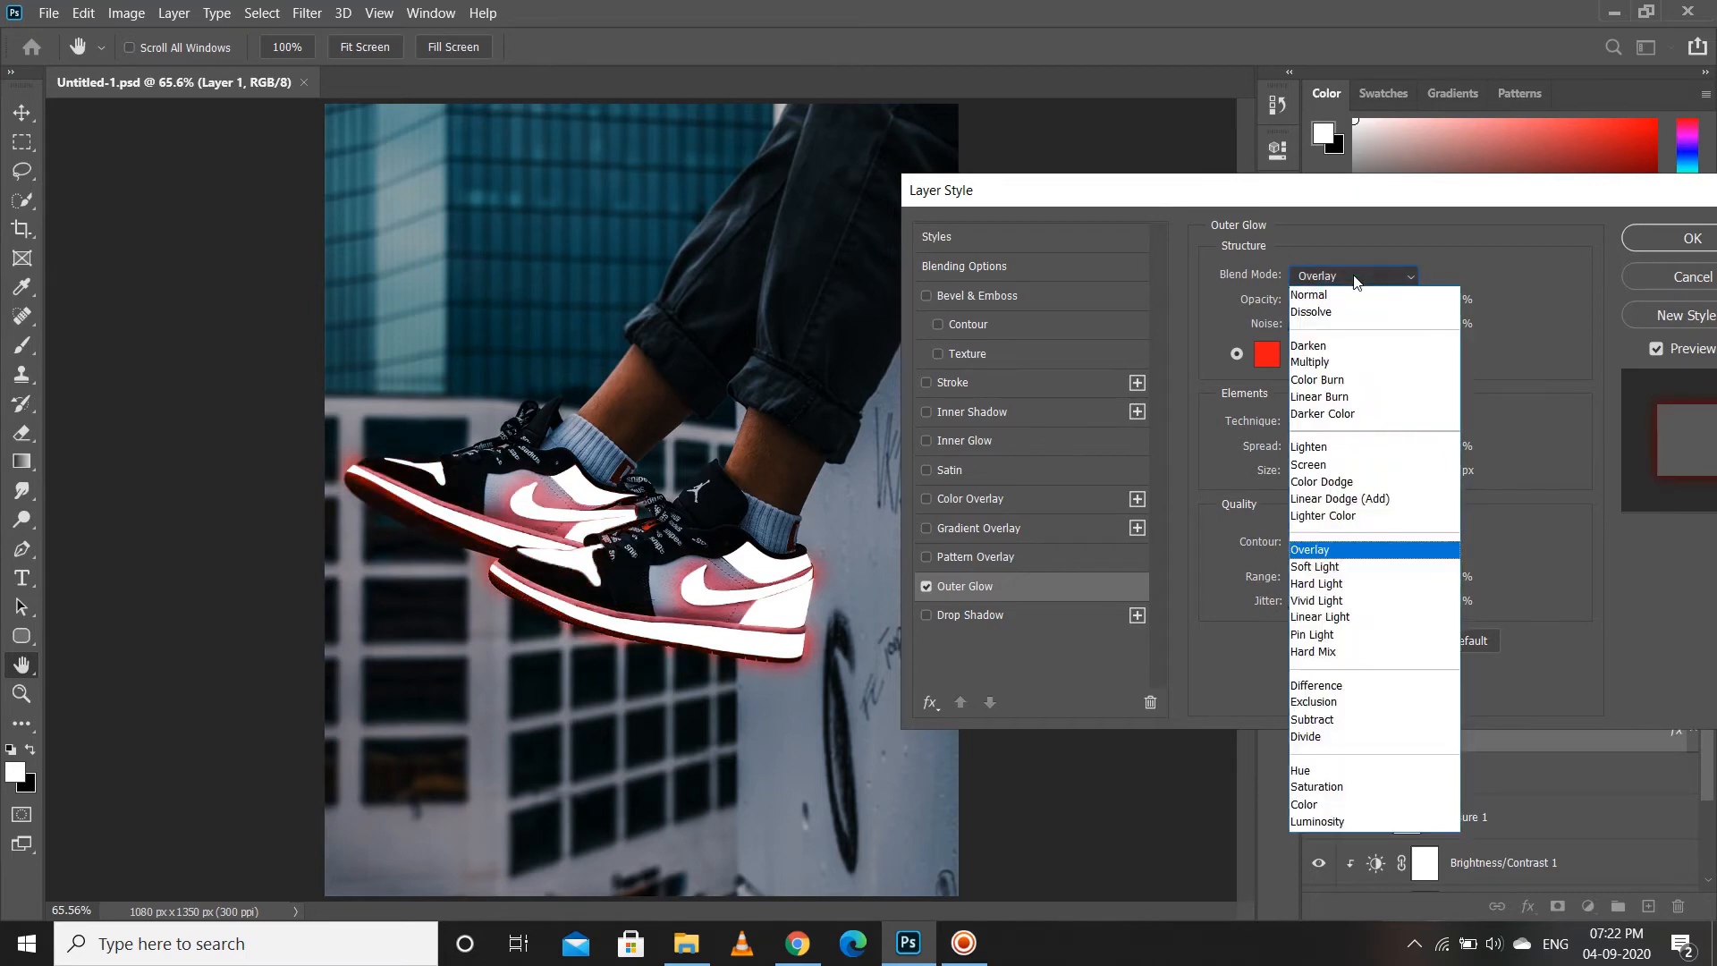
{"action": "left_click", "coordinate": [1353, 585]}
{"action": "left_click", "coordinate": [1353, 275]}
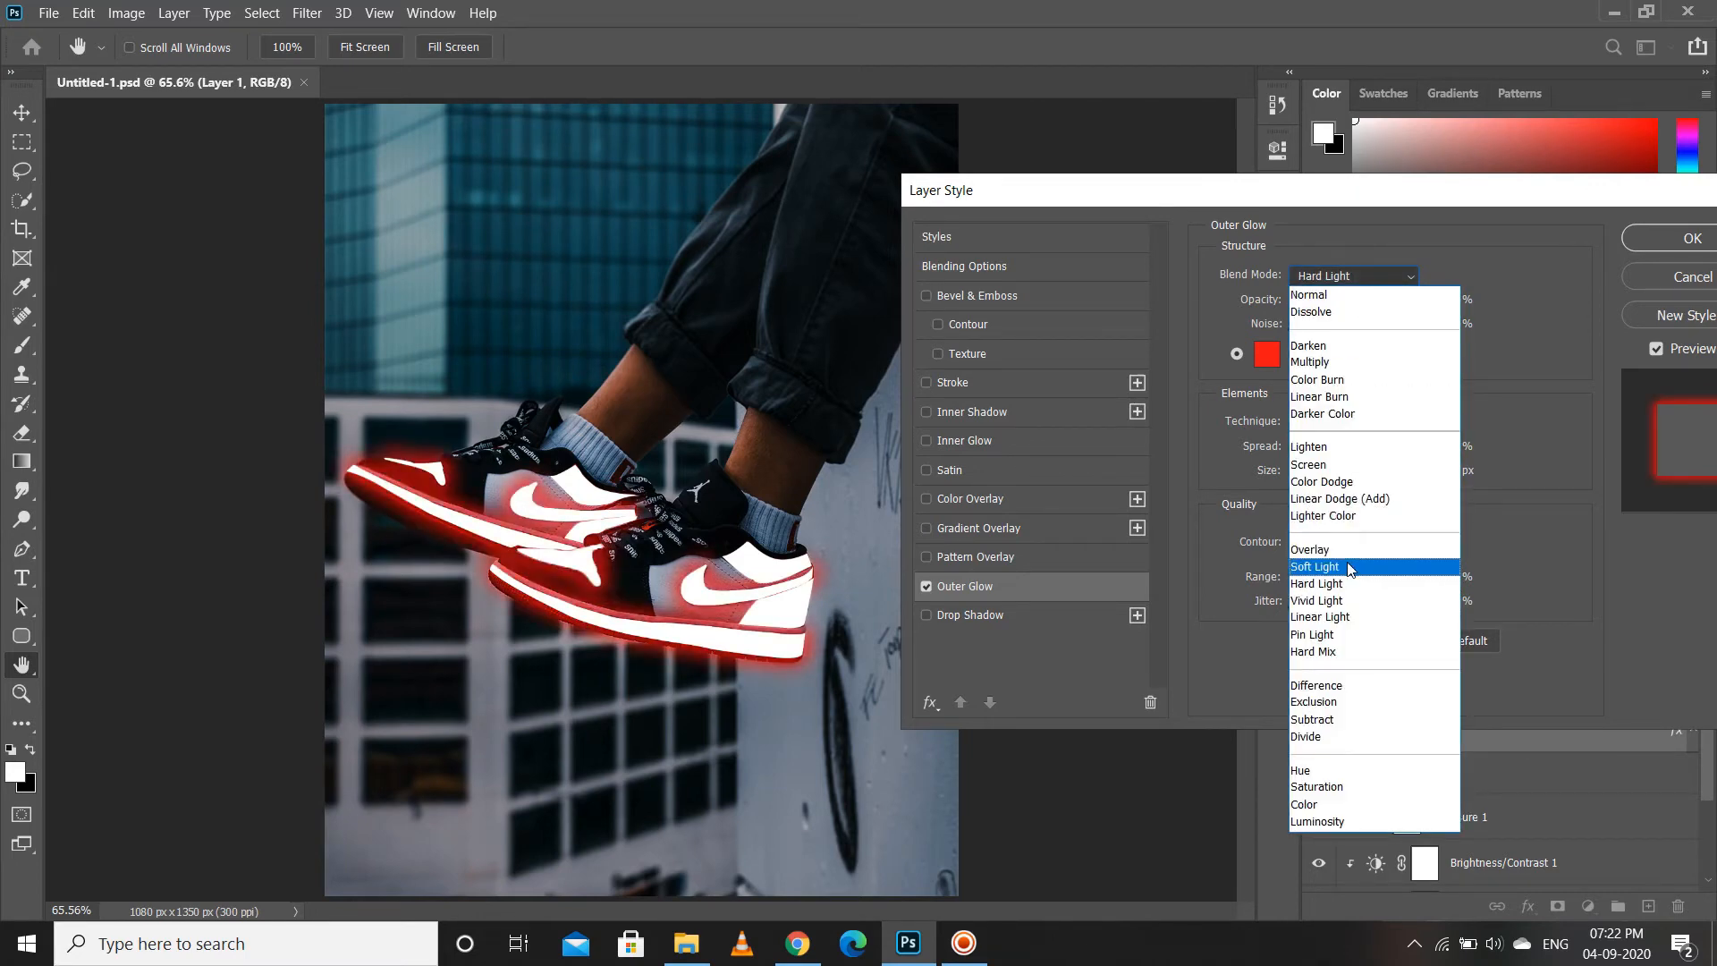
{"action": "left_click", "coordinate": [1353, 566]}
{"action": "left_click", "coordinate": [1353, 276]}
{"action": "left_click", "coordinate": [1355, 464]}
{"action": "left_click_drag", "start_coordinate": [1321, 472], "coordinate": [1318, 474]}
{"action": "left_click", "coordinate": [1316, 449]}
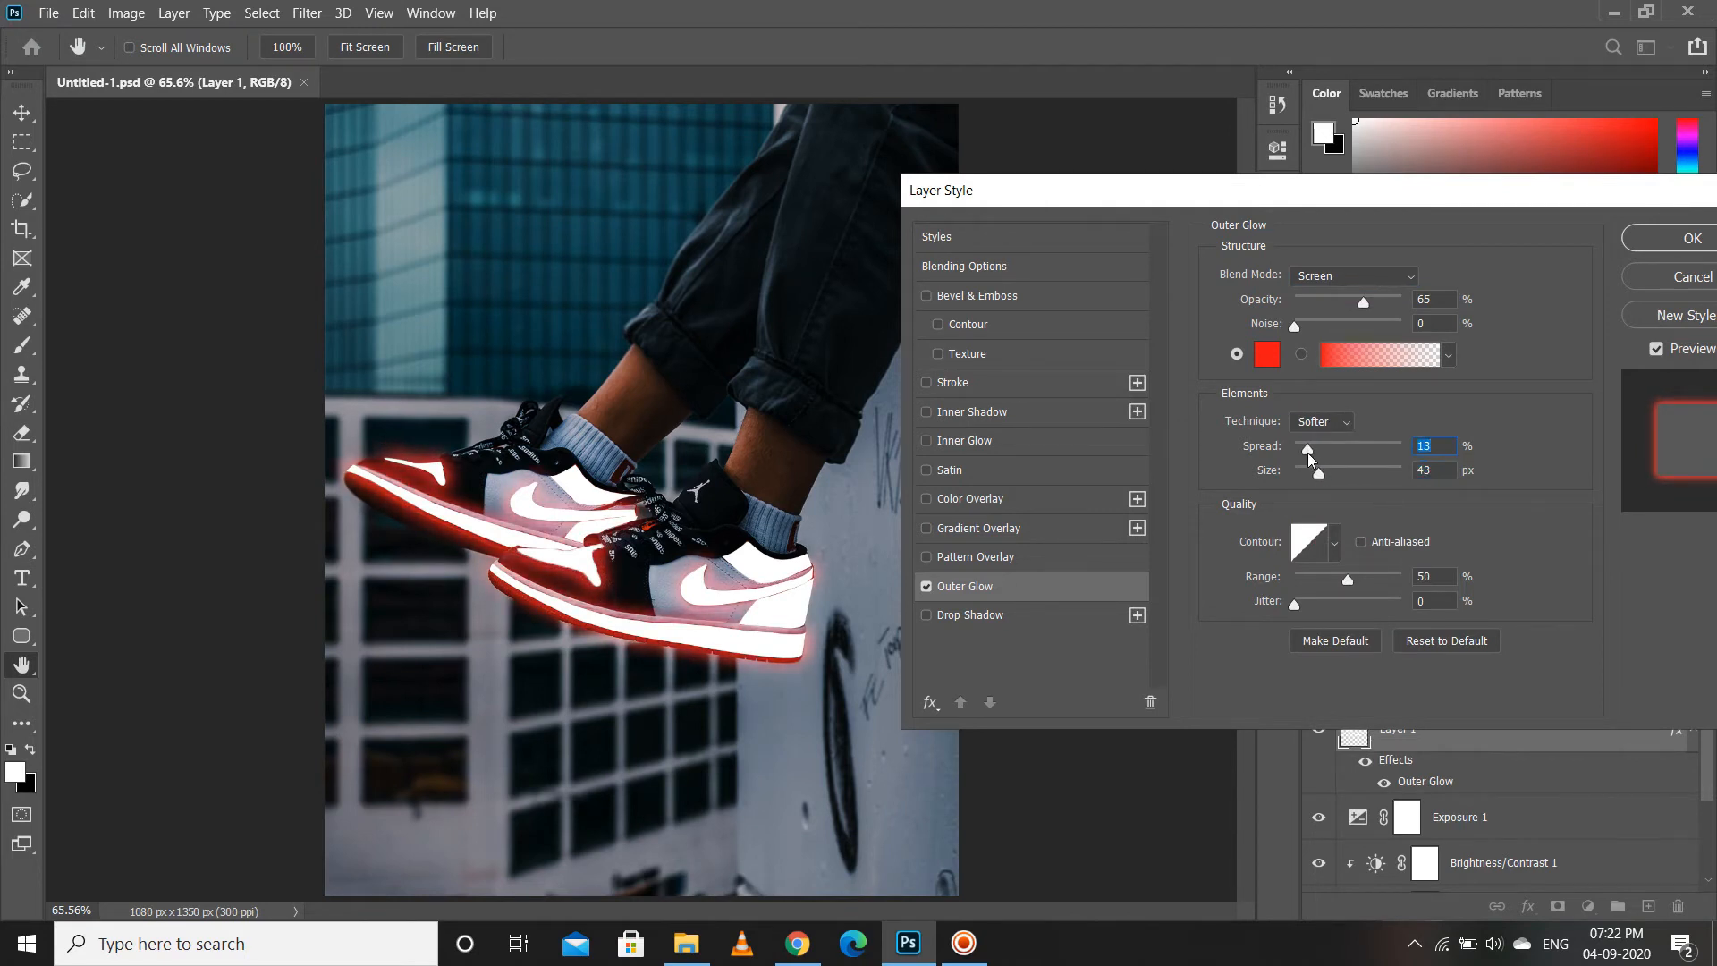
- Change the outer glow color to cyan 16e3e1, and set its size to 40 px, spread to 8% and opacity to 54%
{"action": "left_click", "coordinate": [1277, 356]}
{"action": "left_click_drag", "start_coordinate": [1154, 331], "coordinate": [1177, 372]}
{"action": "left_click", "coordinate": [1101, 265]}
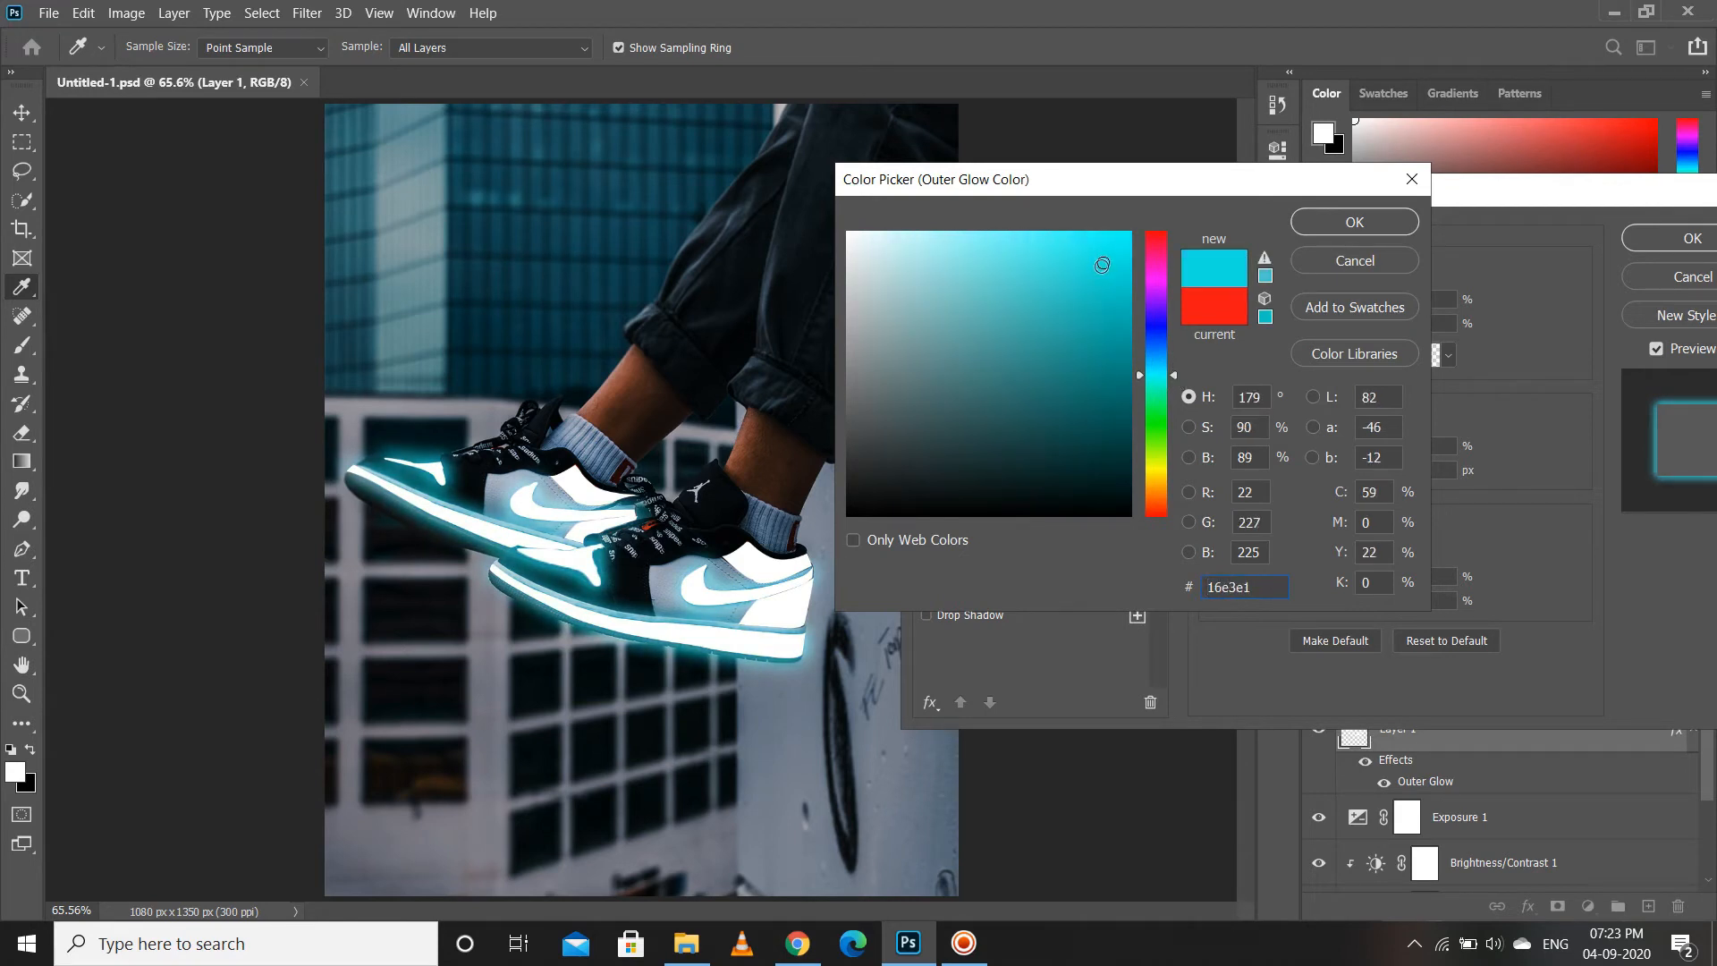
{"action": "left_click", "coordinate": [1309, 227]}
{"action": "left_click_drag", "start_coordinate": [1320, 472], "coordinate": [1305, 450]}
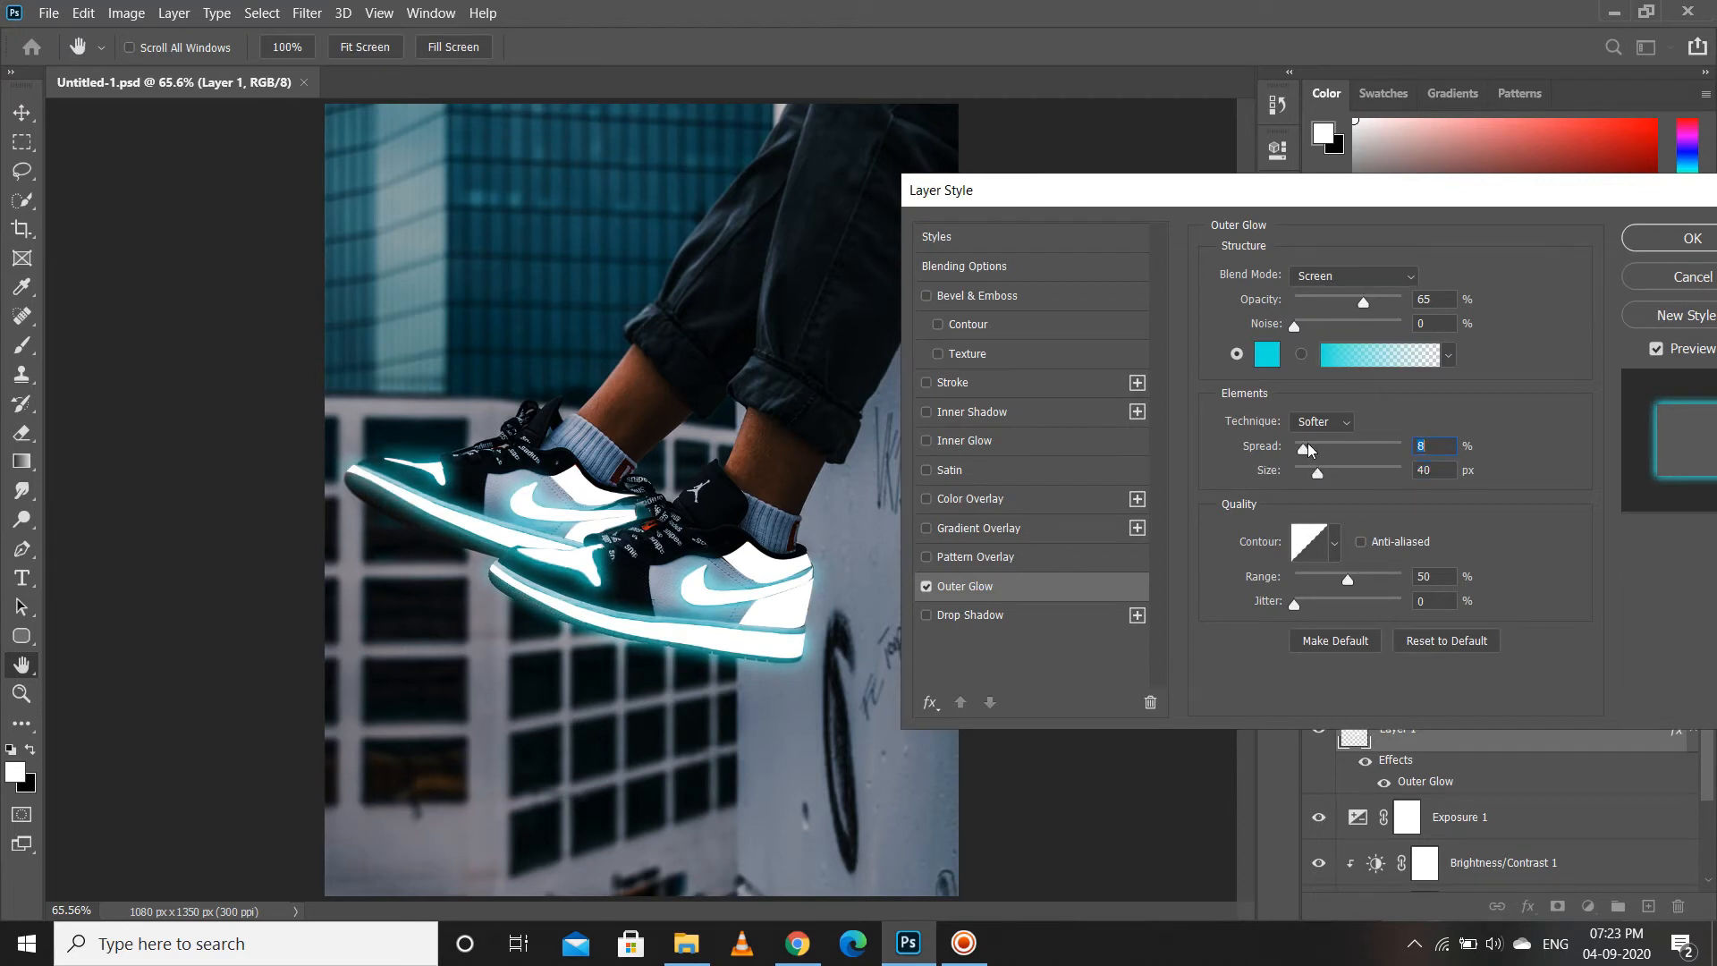
{"action": "left_click_drag", "start_coordinate": [1354, 305], "coordinate": [1354, 302]}
- Try the Color Dodge and Lighten blend modes on the cyan glow, and return it to Screen
{"action": "left_click", "coordinate": [1352, 270]}
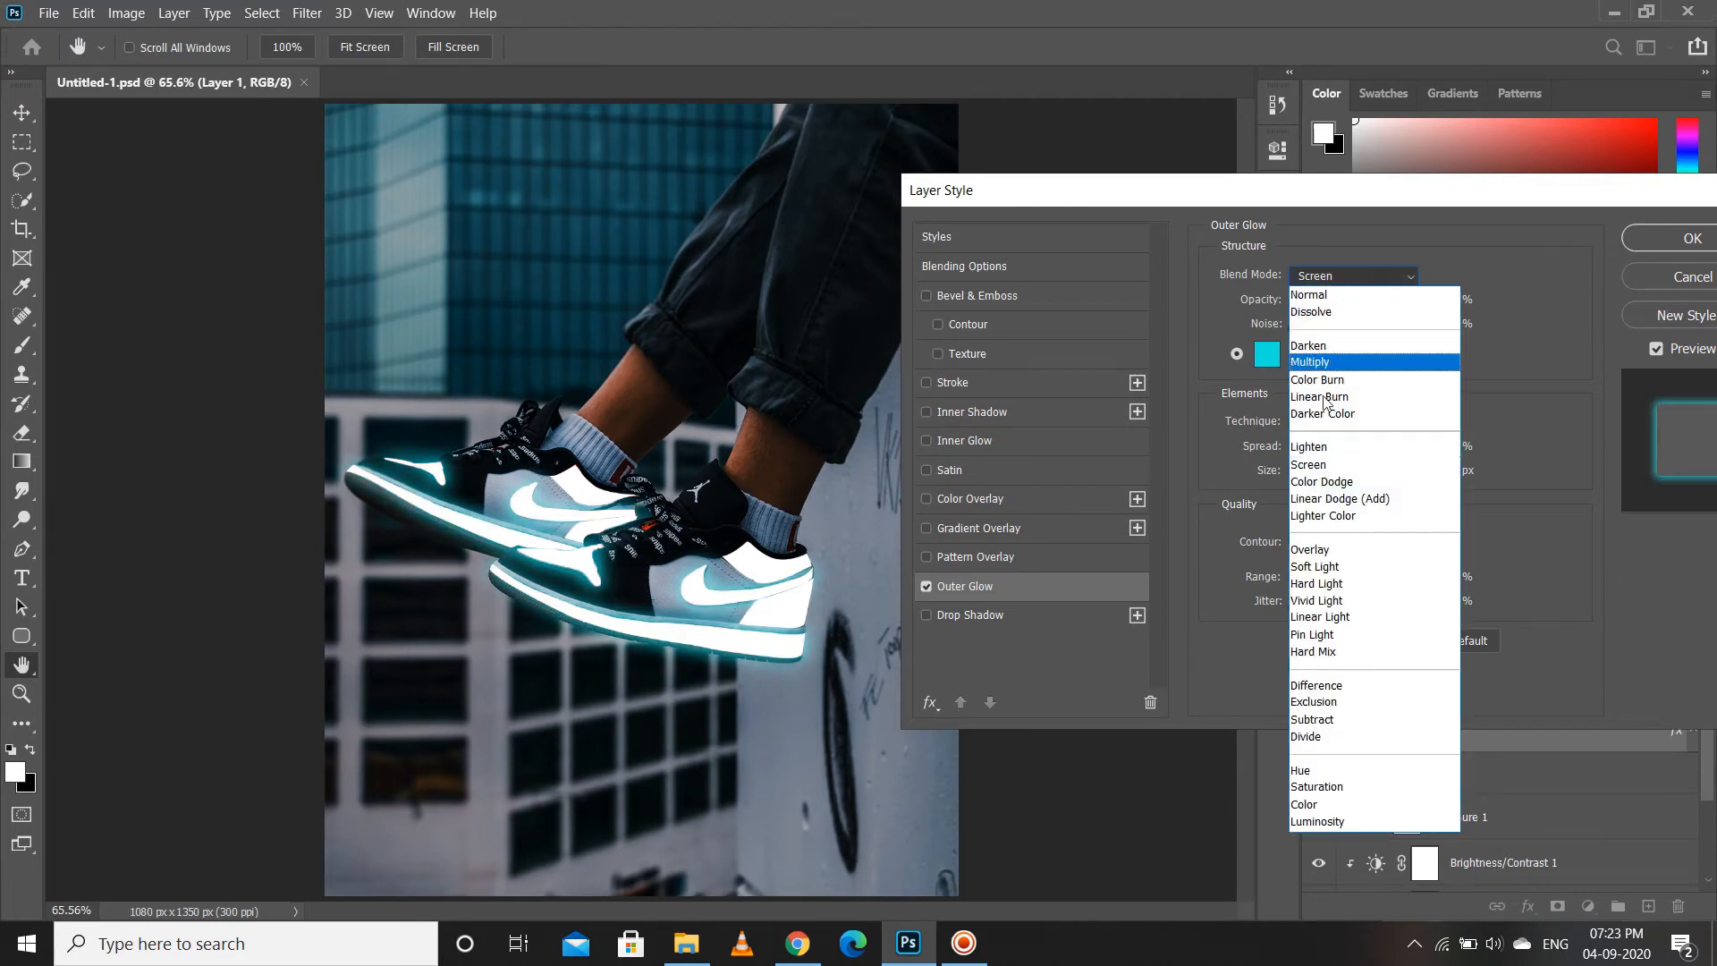
{"action": "left_click", "coordinate": [1322, 481]}
{"action": "left_click", "coordinate": [1349, 278]}
{"action": "left_click", "coordinate": [1337, 447]}
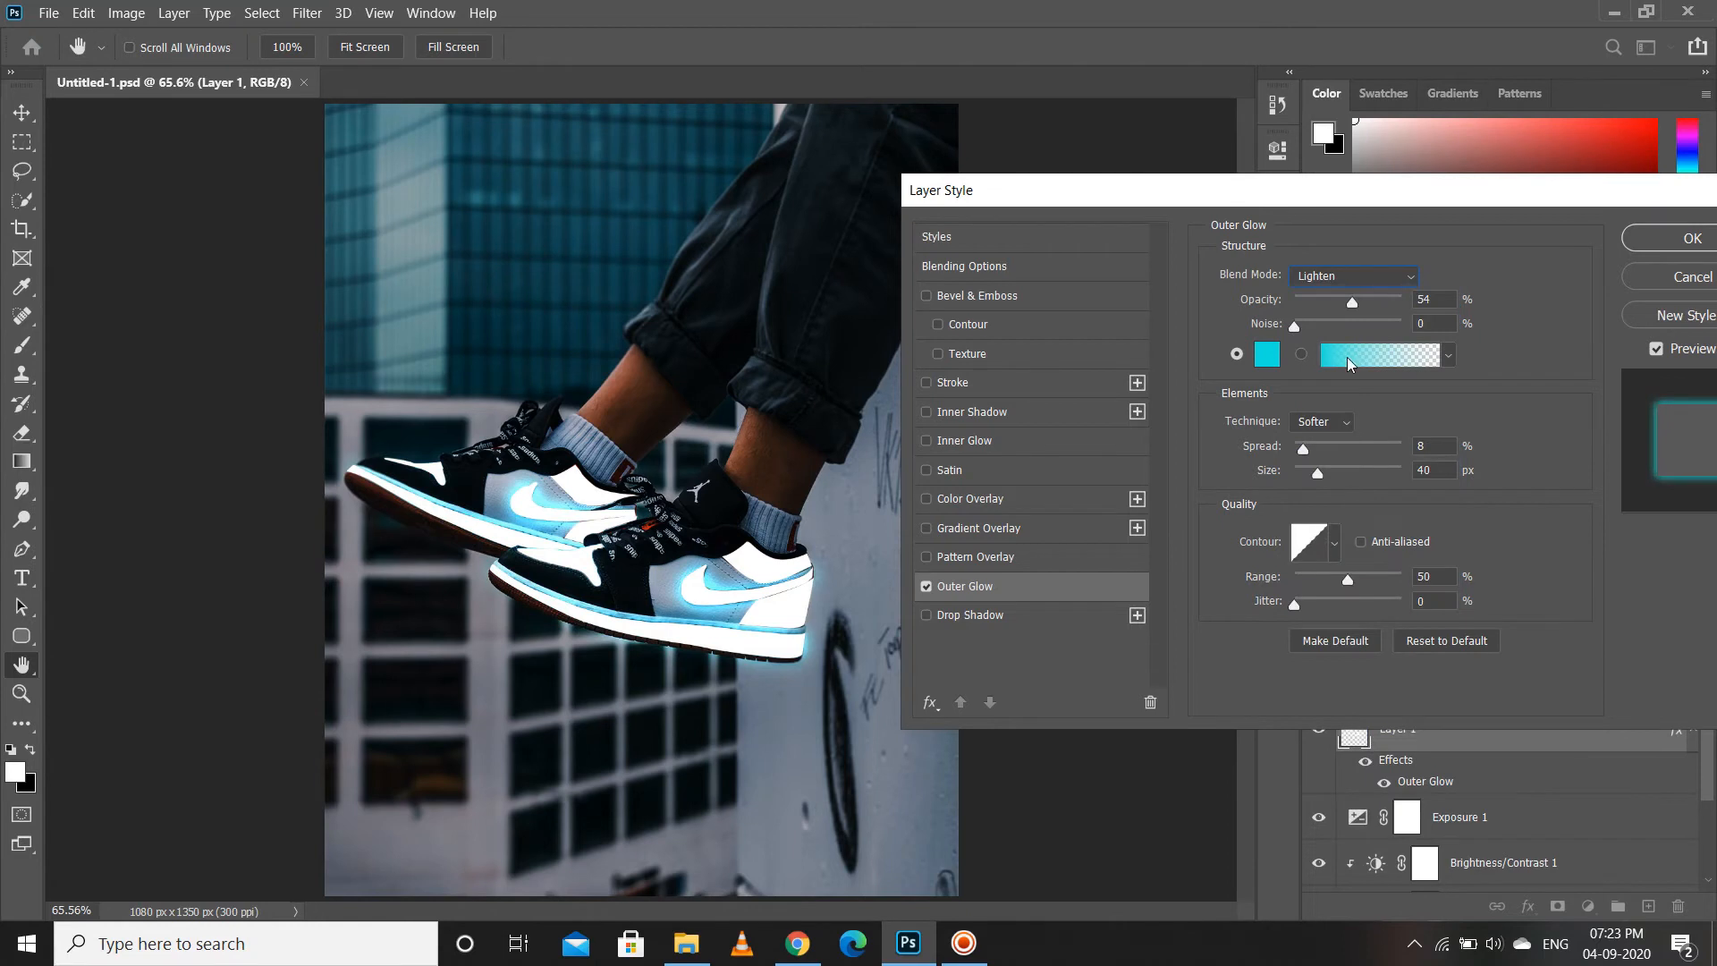
{"action": "left_click", "coordinate": [1352, 276]}
{"action": "left_click", "coordinate": [1332, 464]}
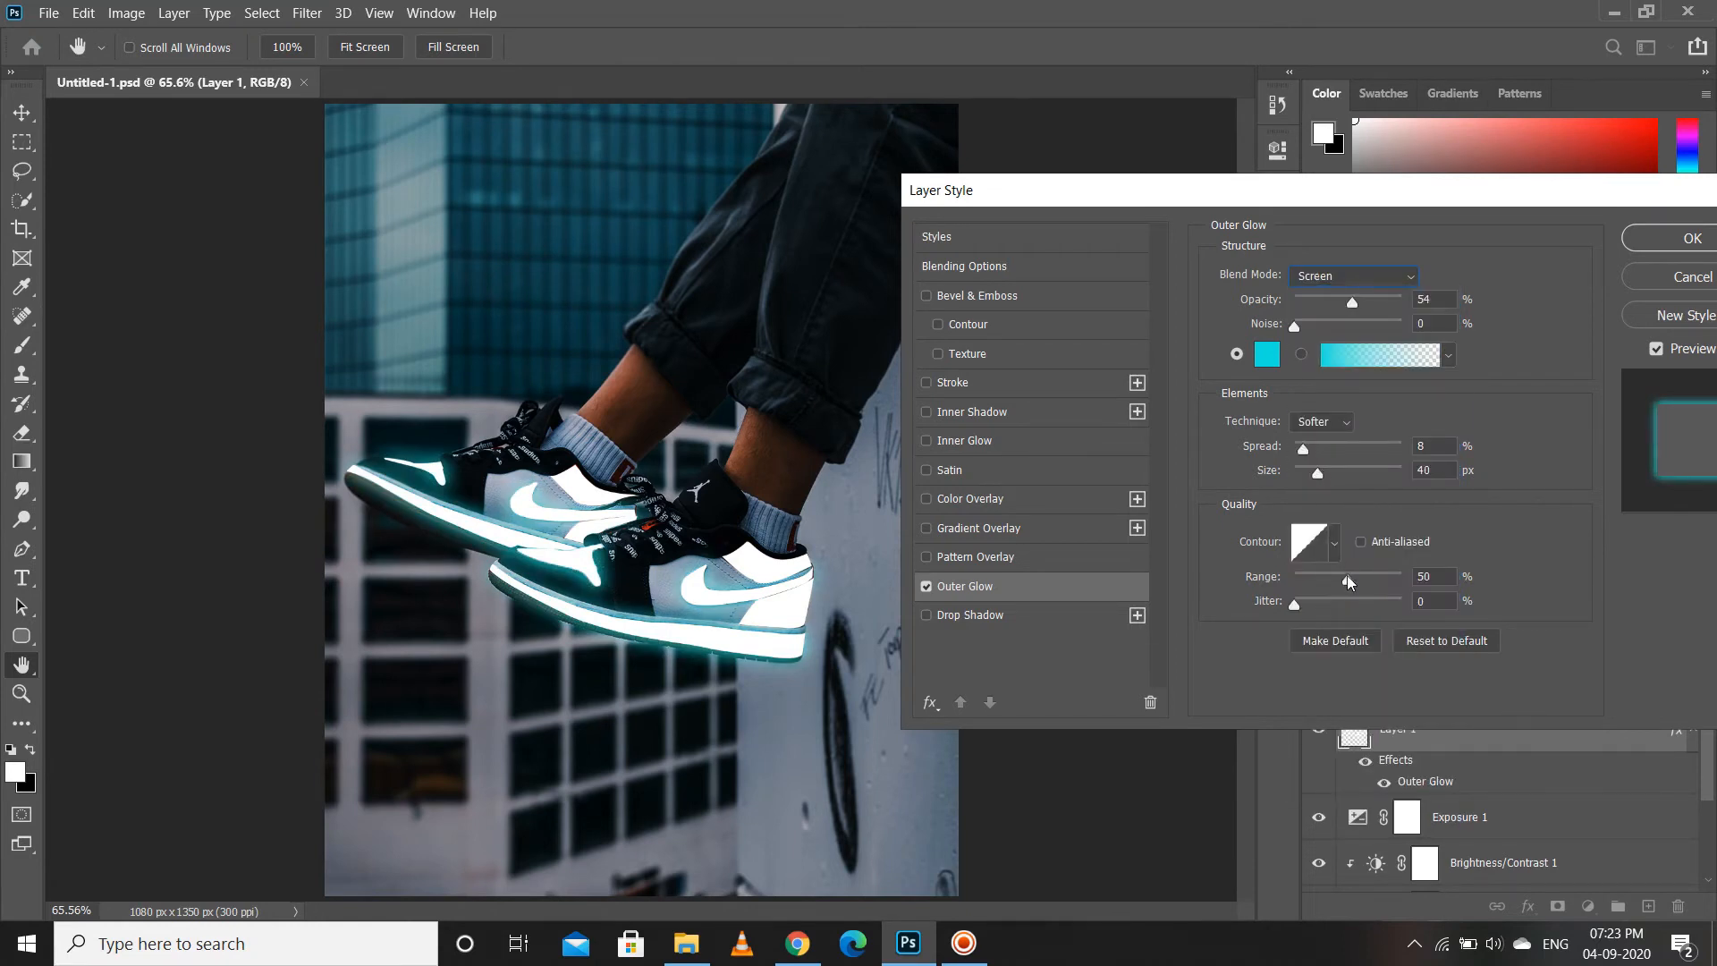
- Set the outer glow's range to 55% and apply the layer style to Layer 1
{"action": "mouse_move", "coordinate": [1346, 576]}
{"action": "left_mouse_down"}
{"action": "mouse_move", "coordinate": [1331, 574]}
{"action": "mouse_move", "coordinate": [1353, 572]}
{"action": "left_mouse_up"}
{"action": "left_click", "coordinate": [1644, 245]}
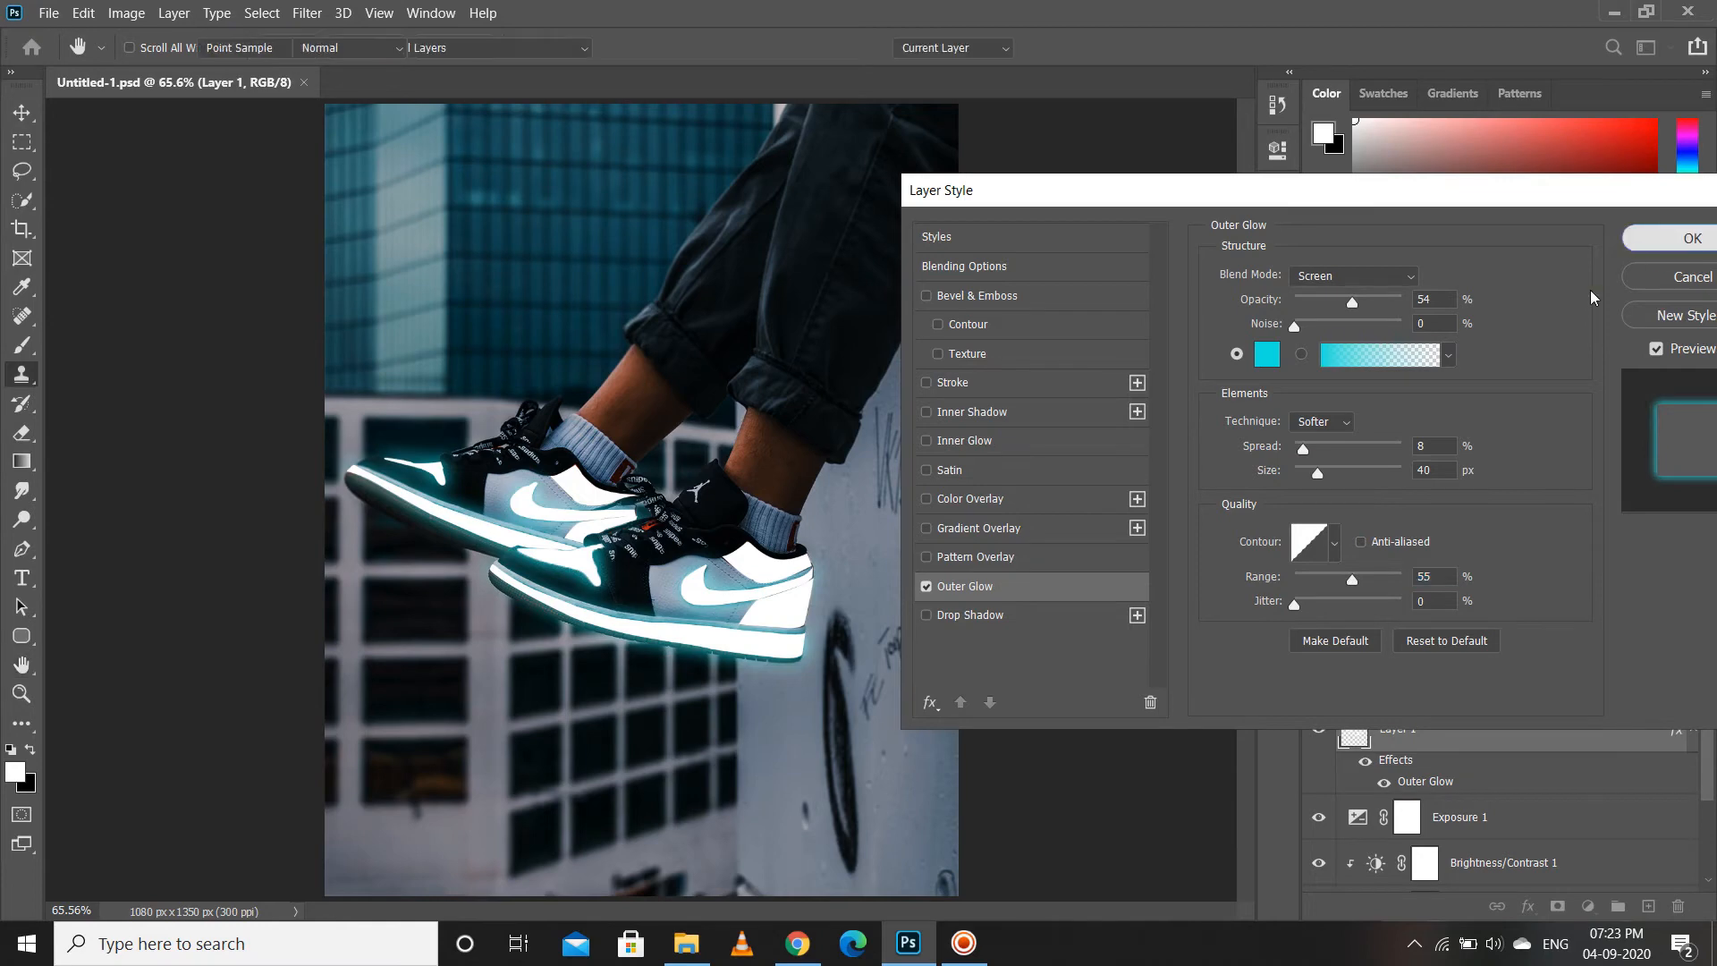
- Add an Outer Glow to Layer 2 and set its color to pink e00891
{"action": "right_click", "coordinate": [1431, 687]}
{"action": "left_click", "coordinate": [1436, 14]}
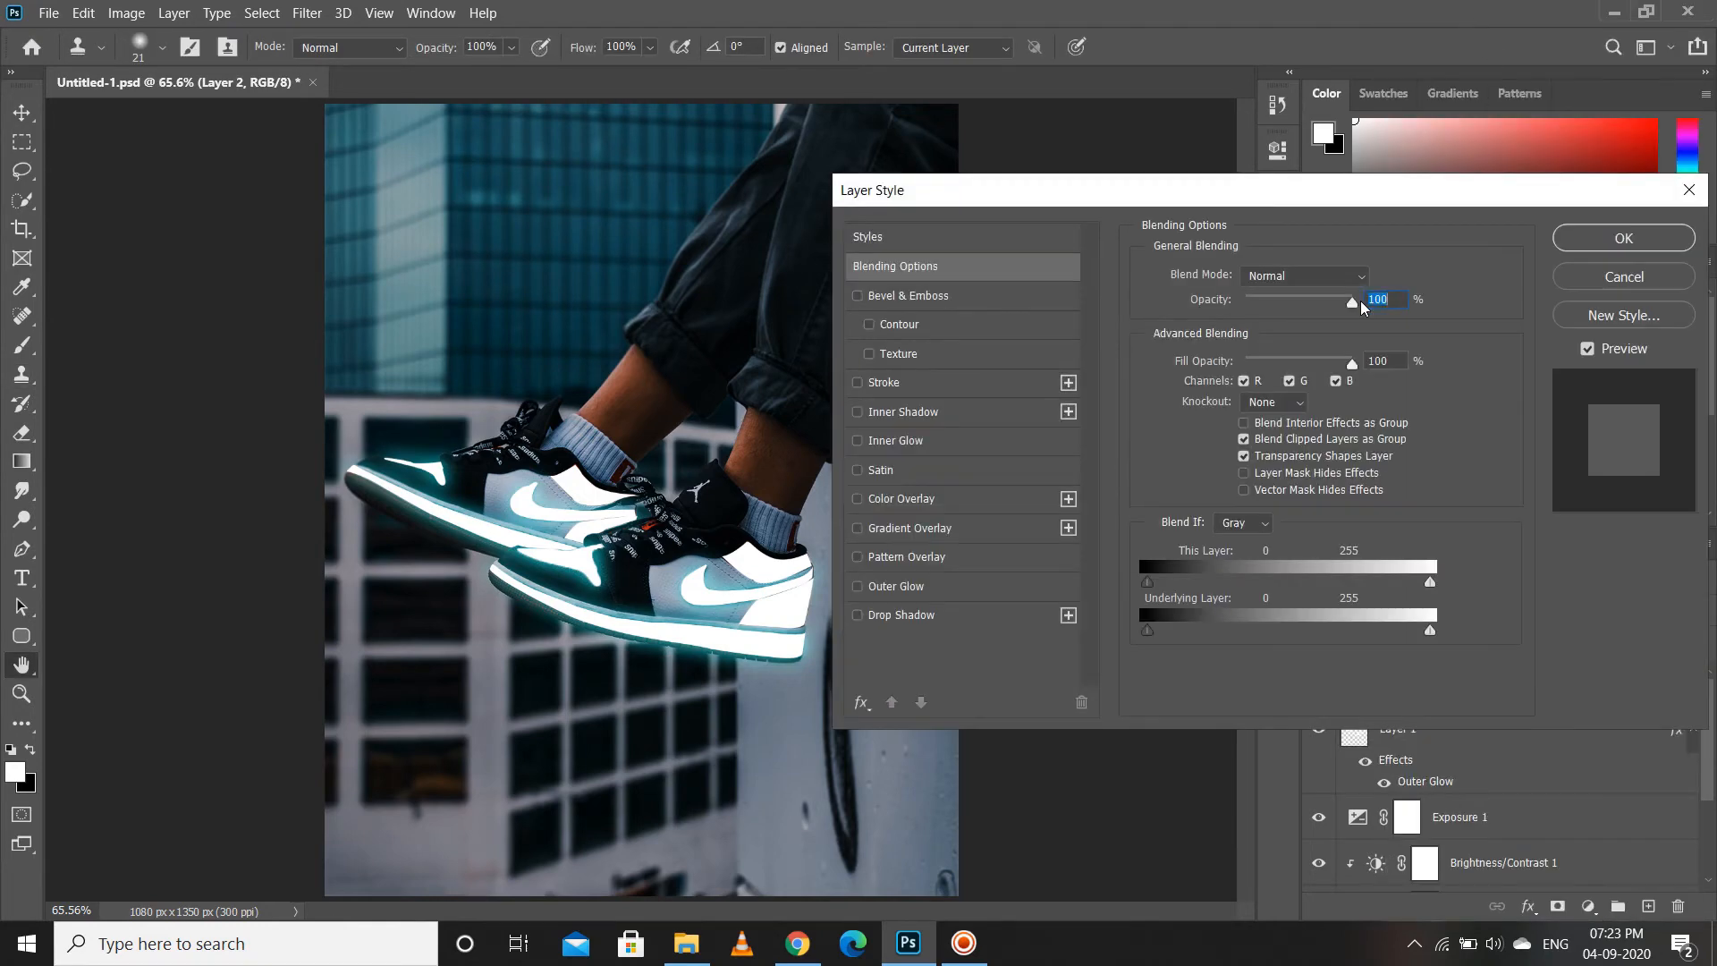
{"action": "left_click", "coordinate": [892, 589]}
{"action": "left_click", "coordinate": [1197, 354]}
{"action": "left_click_drag", "start_coordinate": [1157, 377], "coordinate": [1147, 261]}
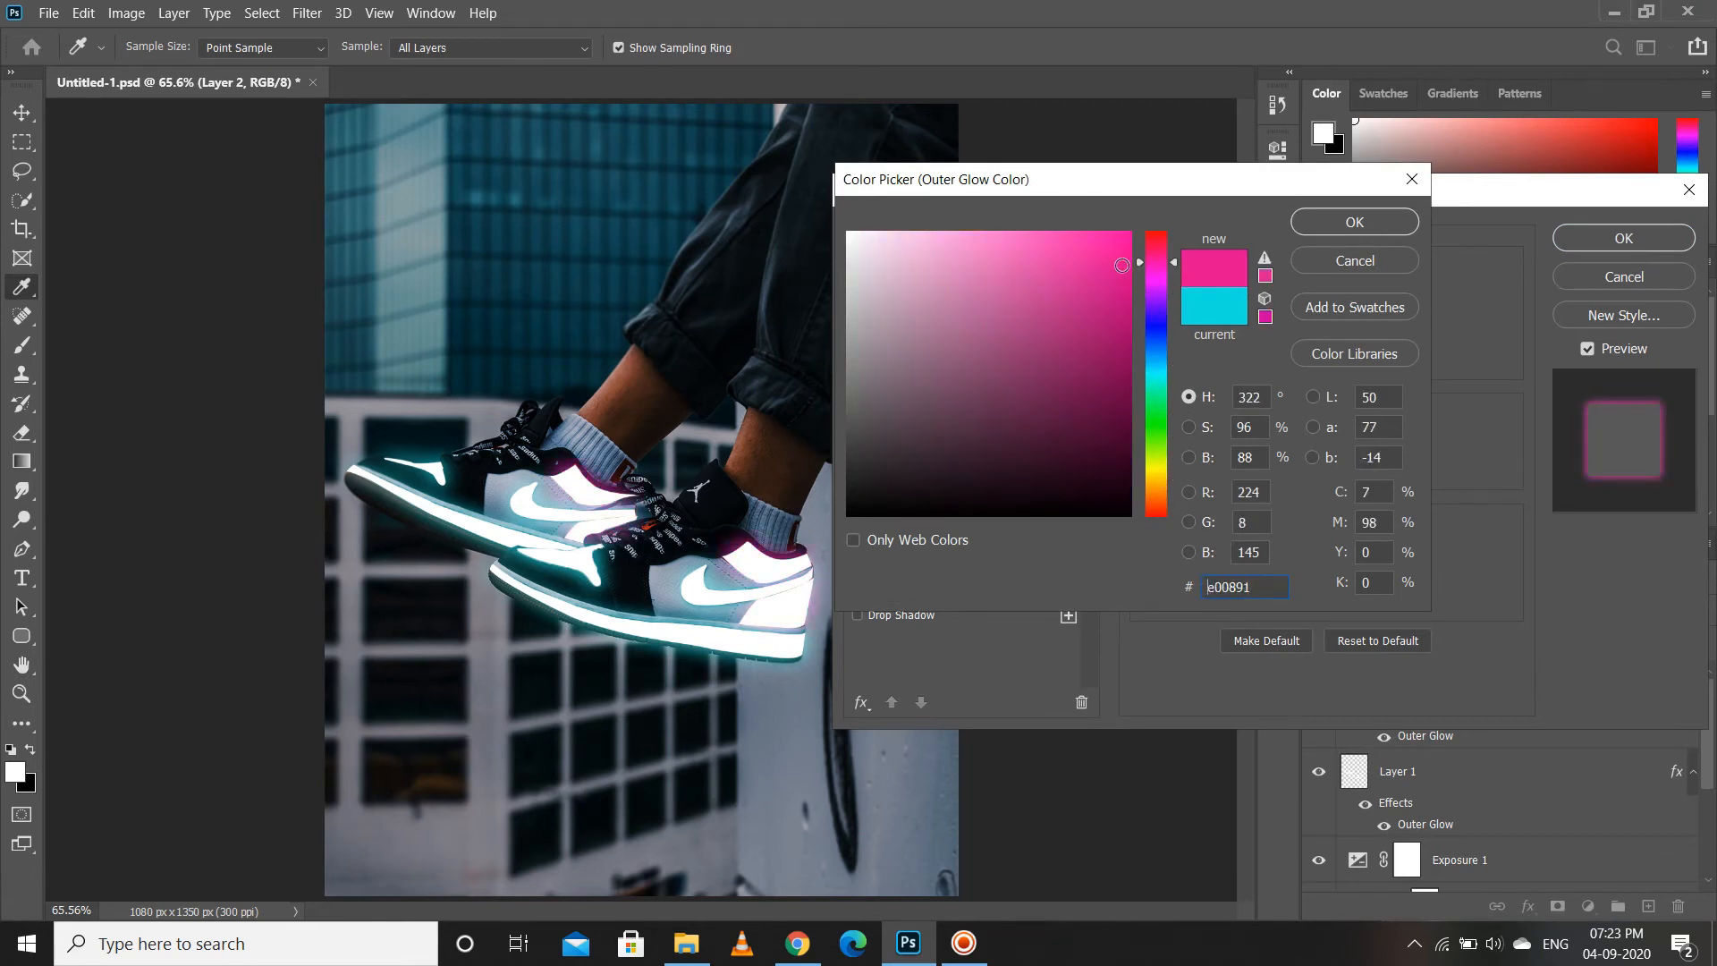
{"action": "left_click", "coordinate": [1355, 221]}
- Set the outer glow's opacity to 93% and change its color to blue, keeping the Screen blend mode
{"action": "left_click_drag", "start_coordinate": [1301, 302], "coordinate": [1326, 305]}
{"action": "left_click", "coordinate": [1285, 275]}
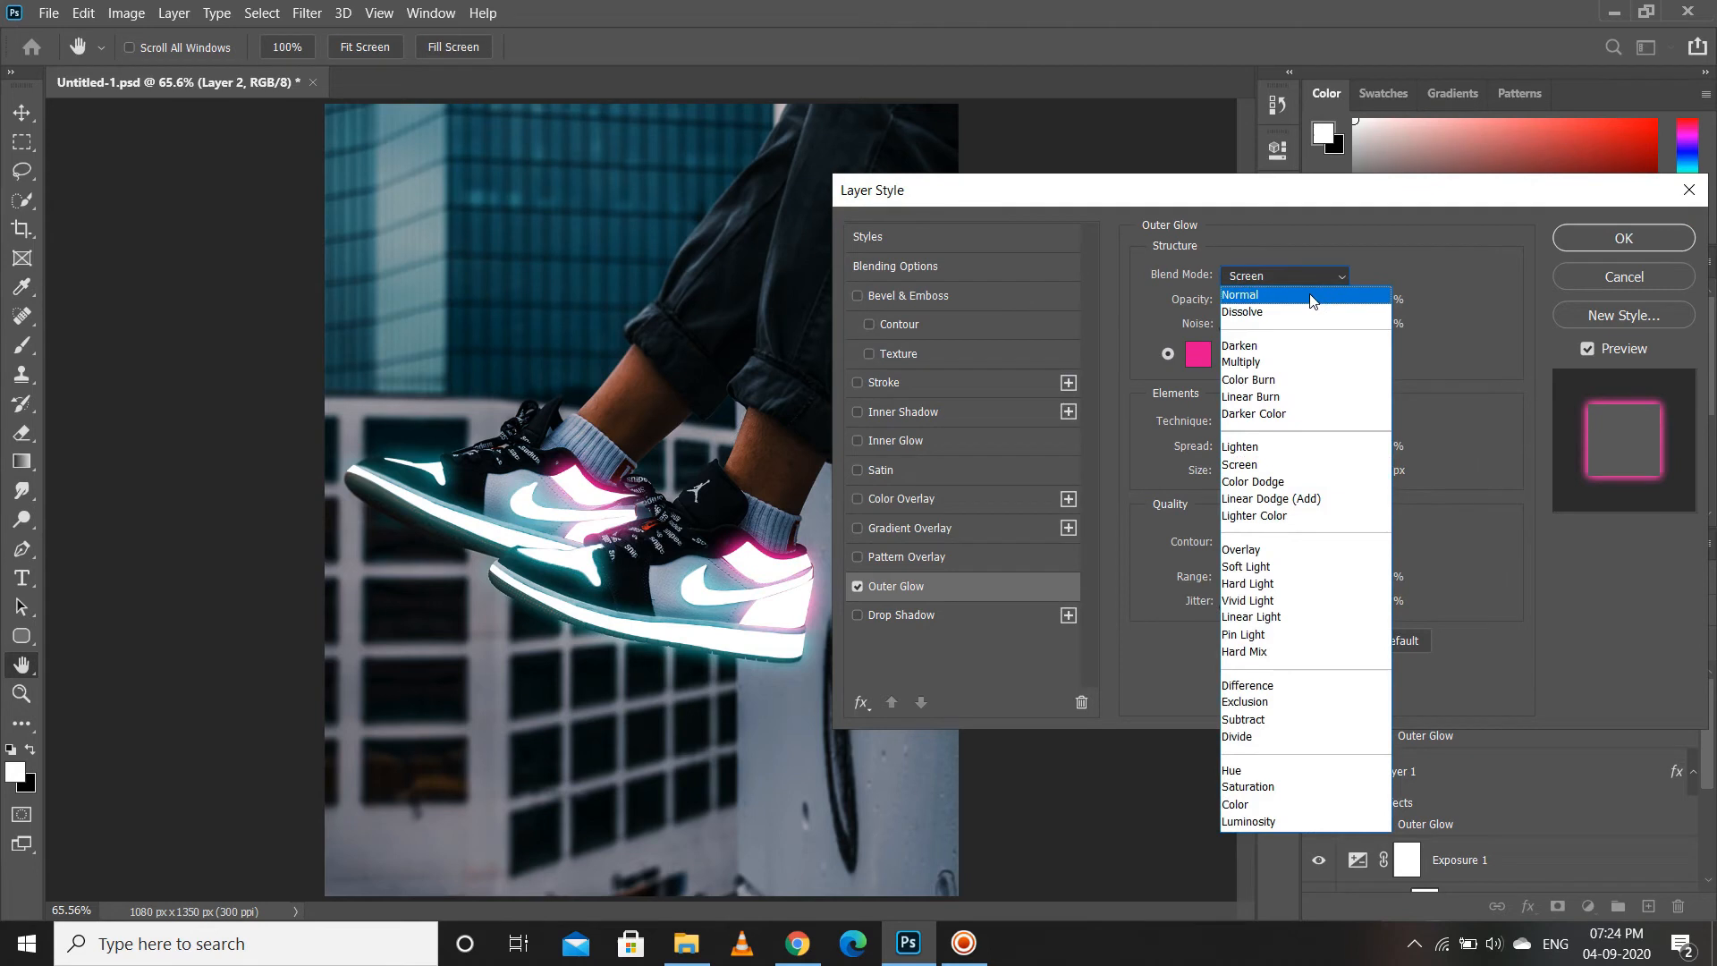
{"action": "left_click", "coordinate": [1288, 277]}
{"action": "left_click", "coordinate": [1198, 355]}
{"action": "left_click", "coordinate": [1094, 286]}
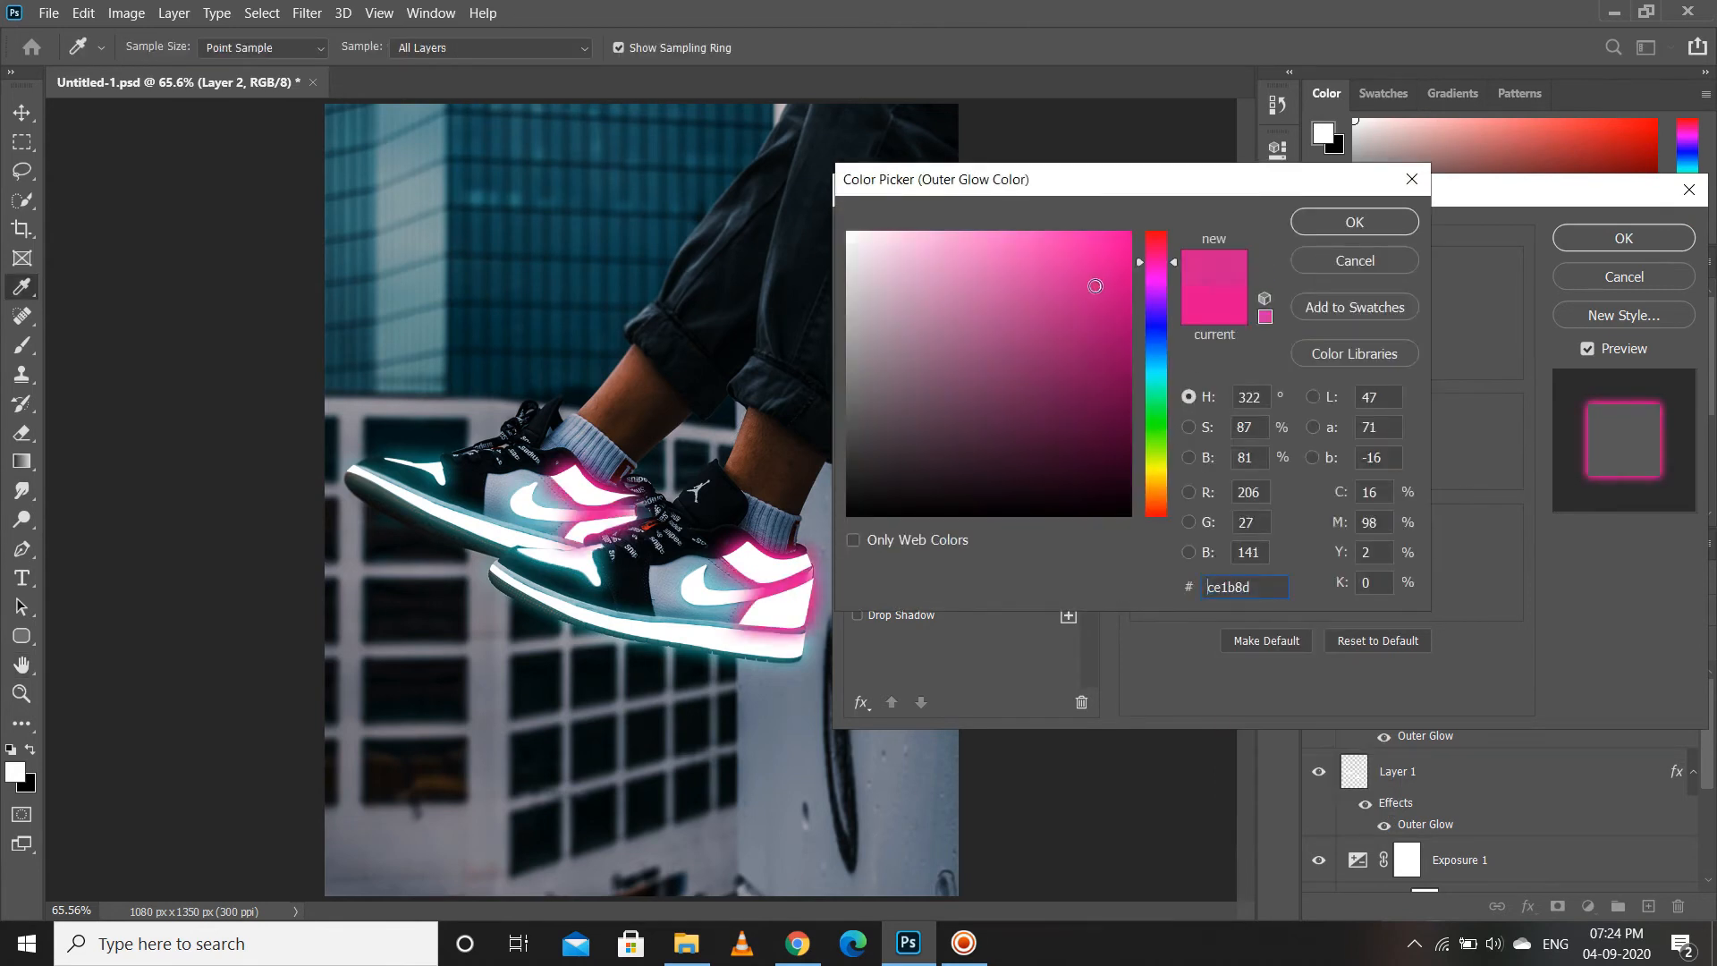
{"action": "left_click", "coordinate": [1147, 345]}
{"action": "key", "text": "Return"}
{"action": "left_click", "coordinate": [1286, 276]}
{"action": "left_click", "coordinate": [1261, 465]}
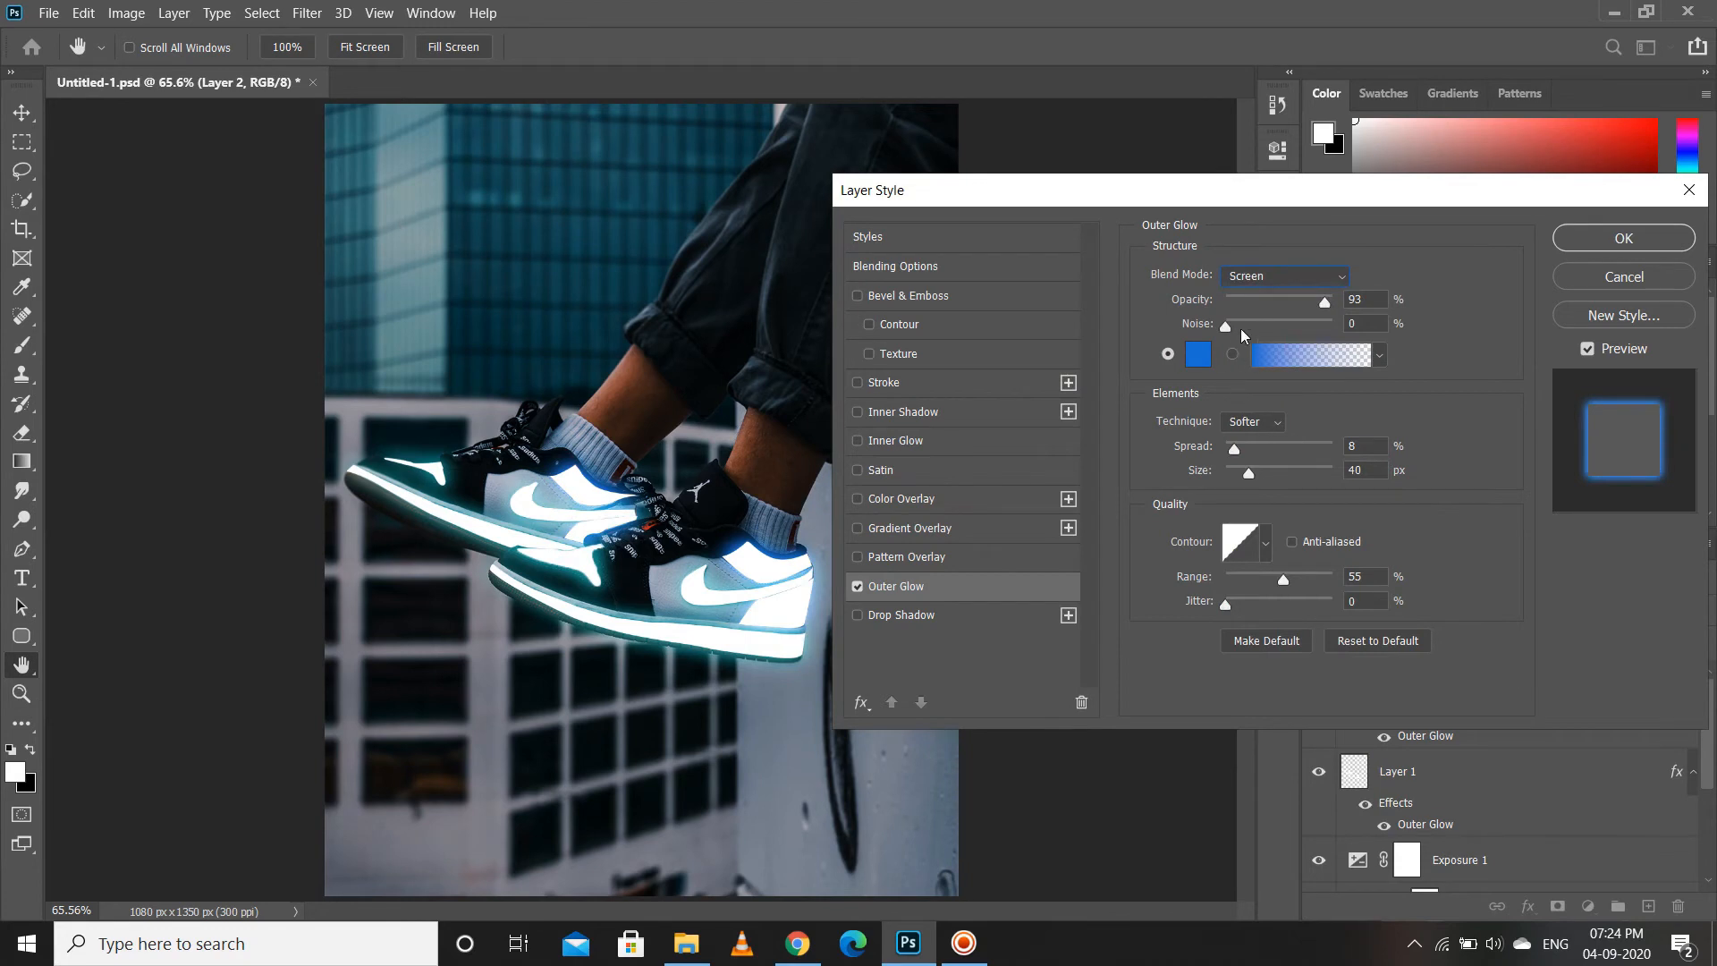
- Set the blue glow's opacity to 73% and spread to 17%, fine-tune its size and range, apply the style, and save the document
{"action": "left_click_drag", "start_coordinate": [1305, 297], "coordinate": [1303, 299]}
{"action": "left_click_drag", "start_coordinate": [1234, 447], "coordinate": [1259, 469]}
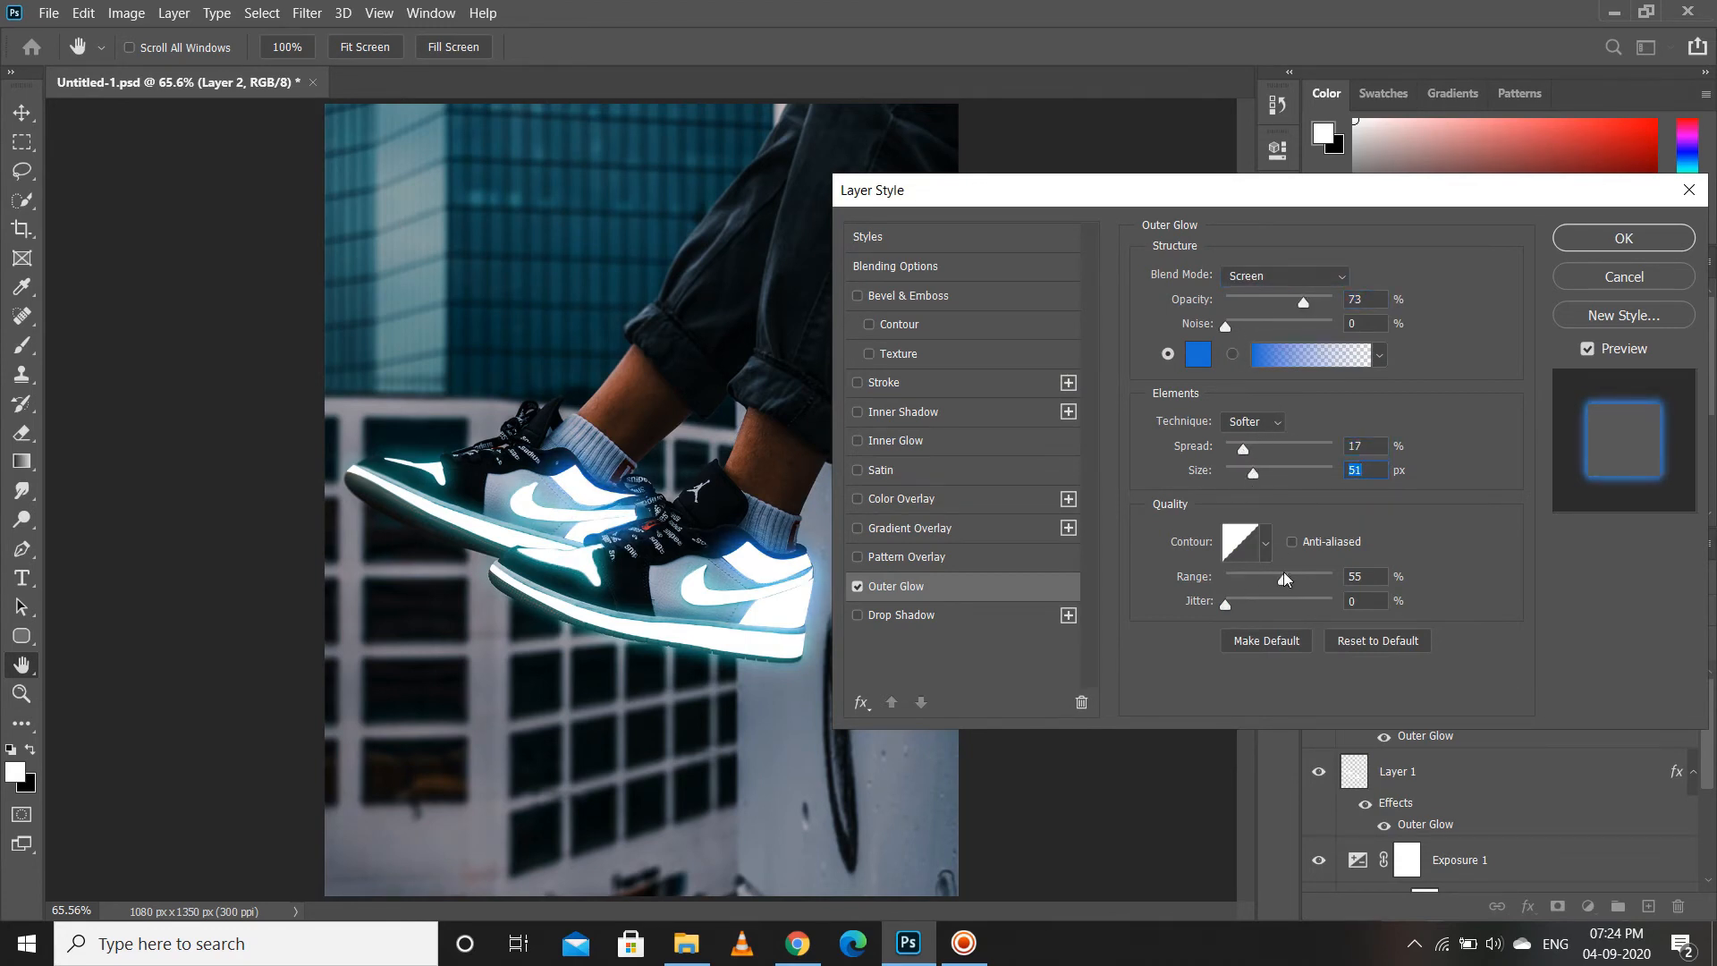
{"action": "left_click_drag", "start_coordinate": [1293, 578], "coordinate": [1286, 577]}
{"action": "left_click_drag", "start_coordinate": [1253, 472], "coordinate": [1244, 475]}
{"action": "left_click", "coordinate": [1623, 238]}
{"action": "key", "text": "ctrl+s"}
- Group Layer 1 and Layer 2, toggle the group's visibility to compare the glow, and expand the group
{"action": "left_click", "coordinate": [1408, 778], "text": "shift"}
{"action": "key", "text": "ctrl+g"}
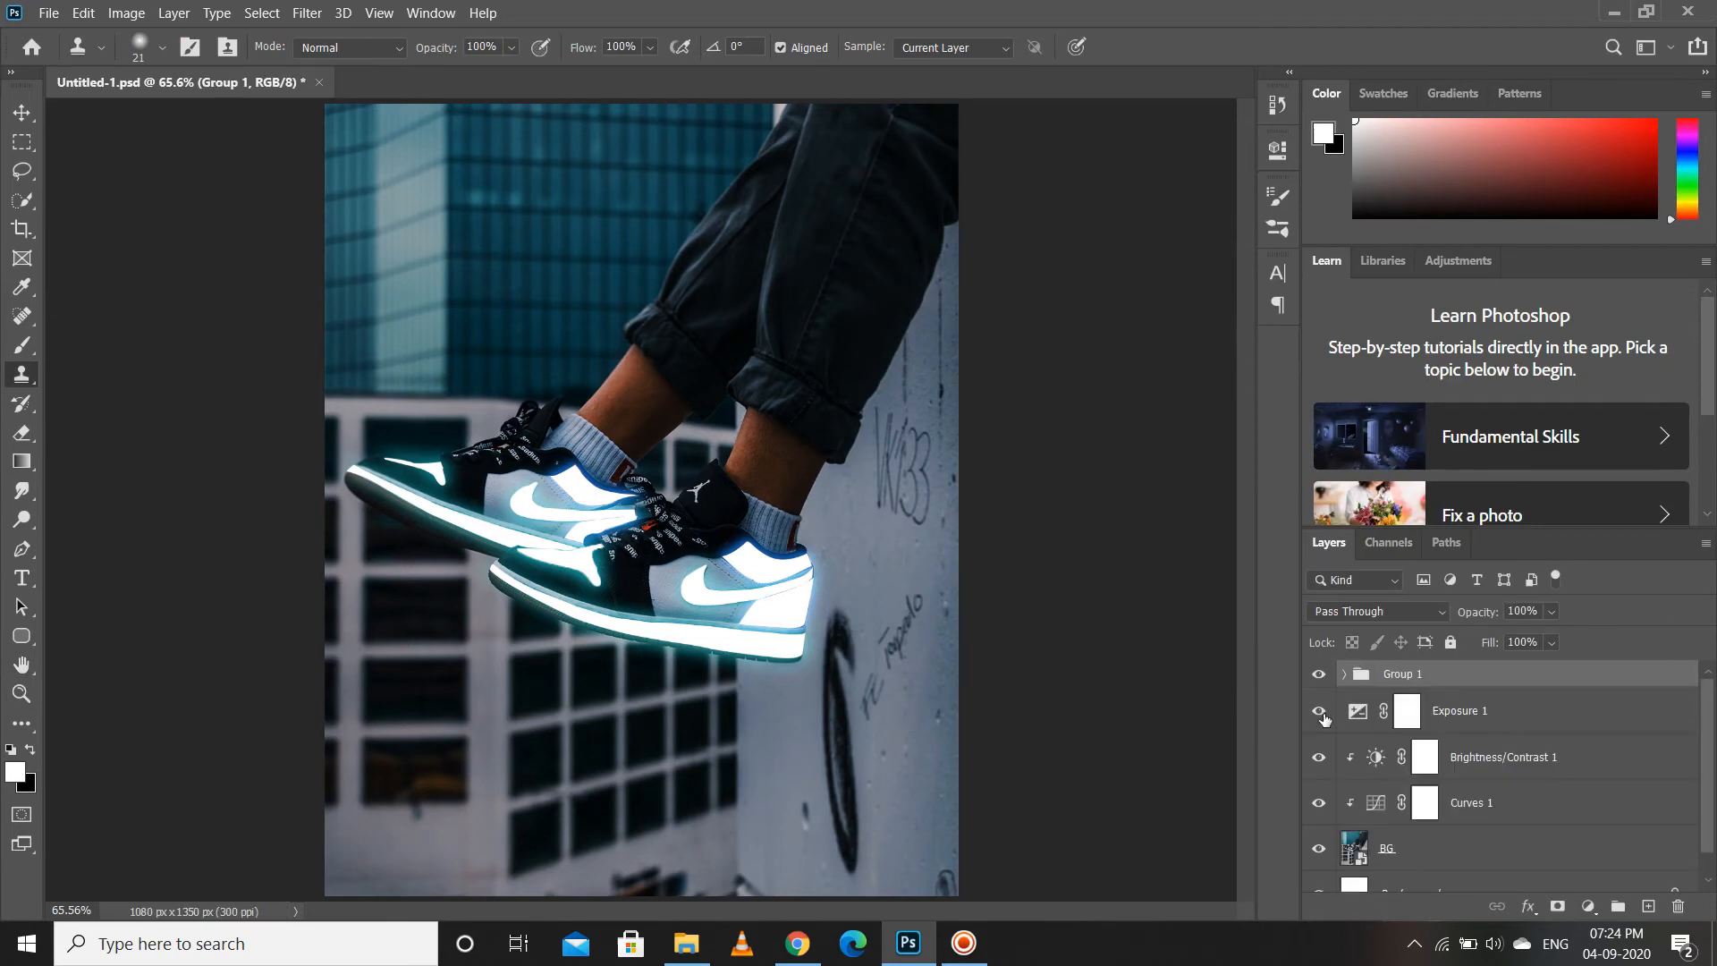
{"action": "left_click", "coordinate": [1318, 673]}
{"action": "left_click", "coordinate": [1319, 674]}
{"action": "left_click", "coordinate": [1344, 674]}
{"action": "left_click", "coordinate": [1648, 907]}
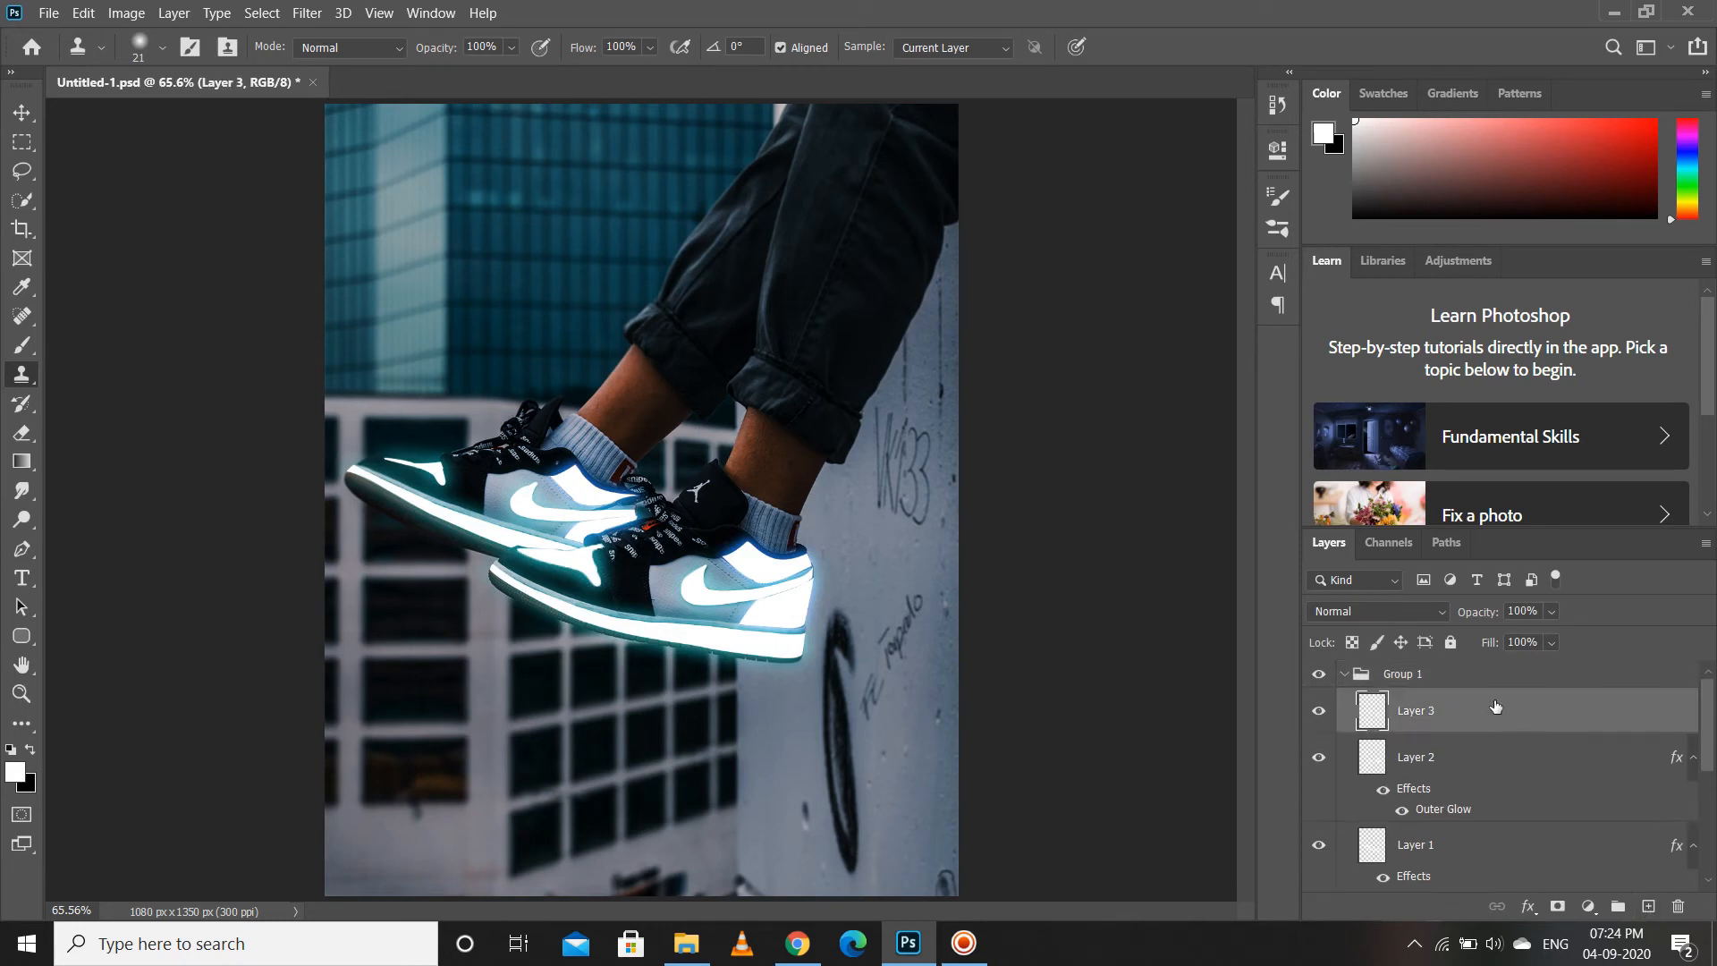
{"action": "key", "text": "ctrl+z"}
{"action": "left_click", "coordinate": [1344, 674]}
{"action": "left_click", "coordinate": [1345, 675]}
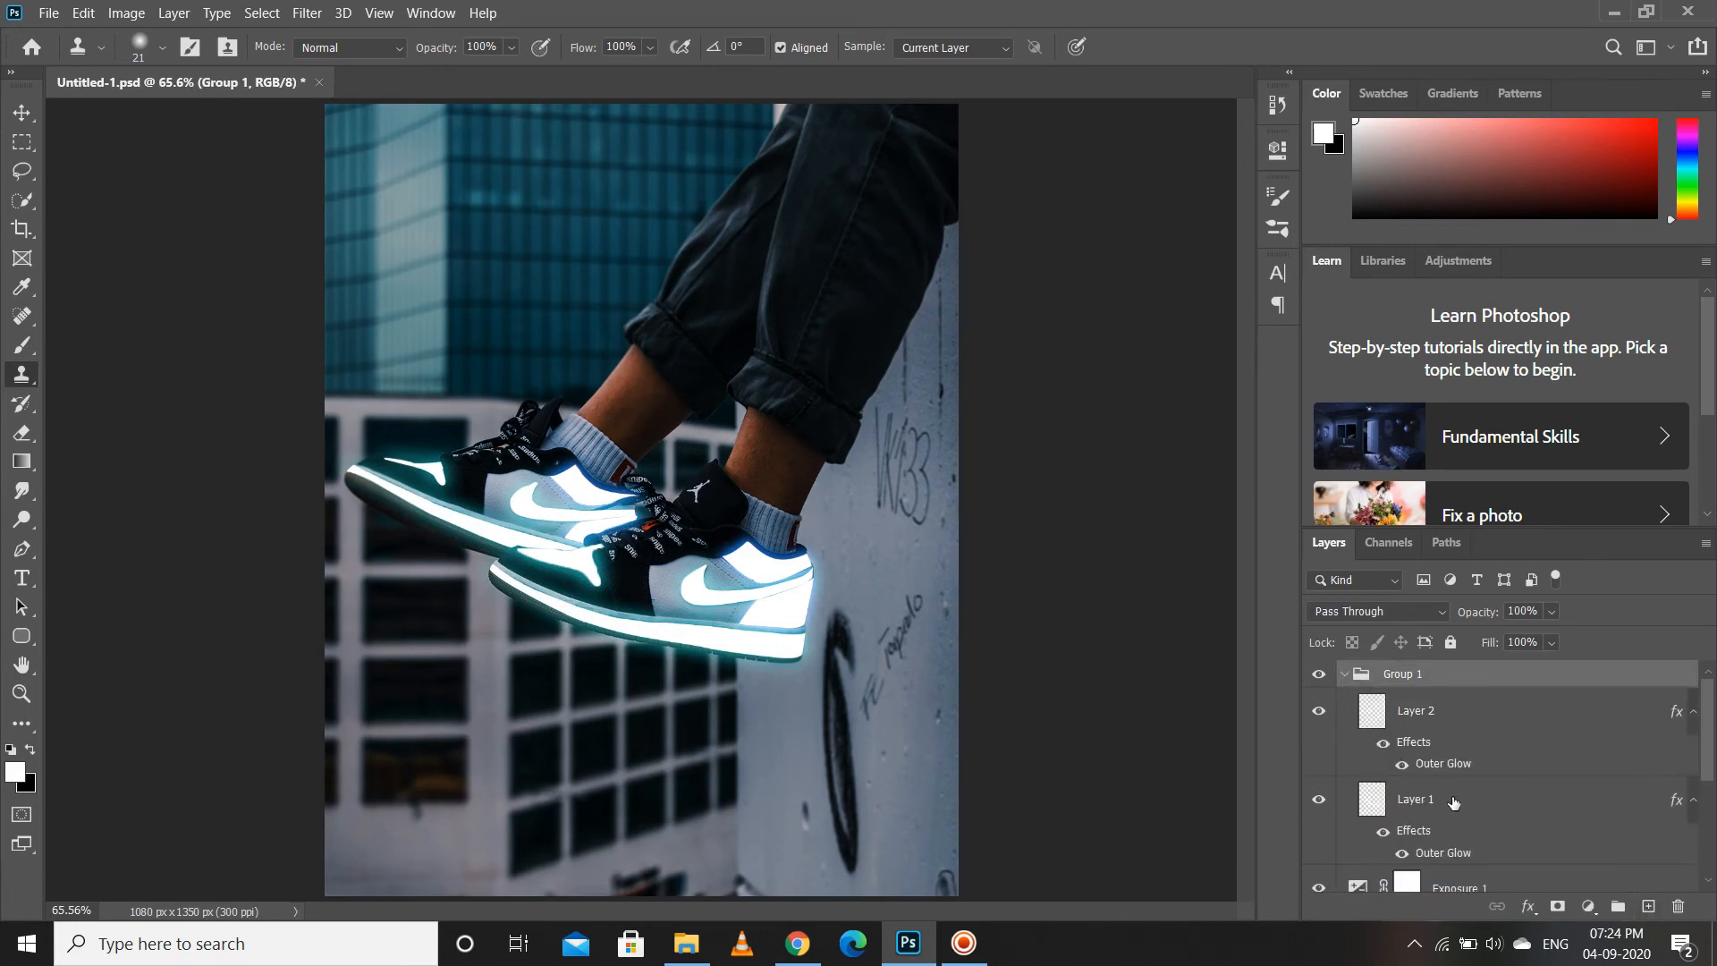
- Add a new layer above Layer 2 inside Group 1 and pick a preset for the Brush tool
{"action": "left_click", "coordinate": [1431, 710]}
{"action": "left_click", "coordinate": [1648, 907]}
{"action": "key", "text": "b"}
{"action": "right_click", "coordinate": [509, 630]}
{"action": "left_click", "coordinate": [136, 436]}
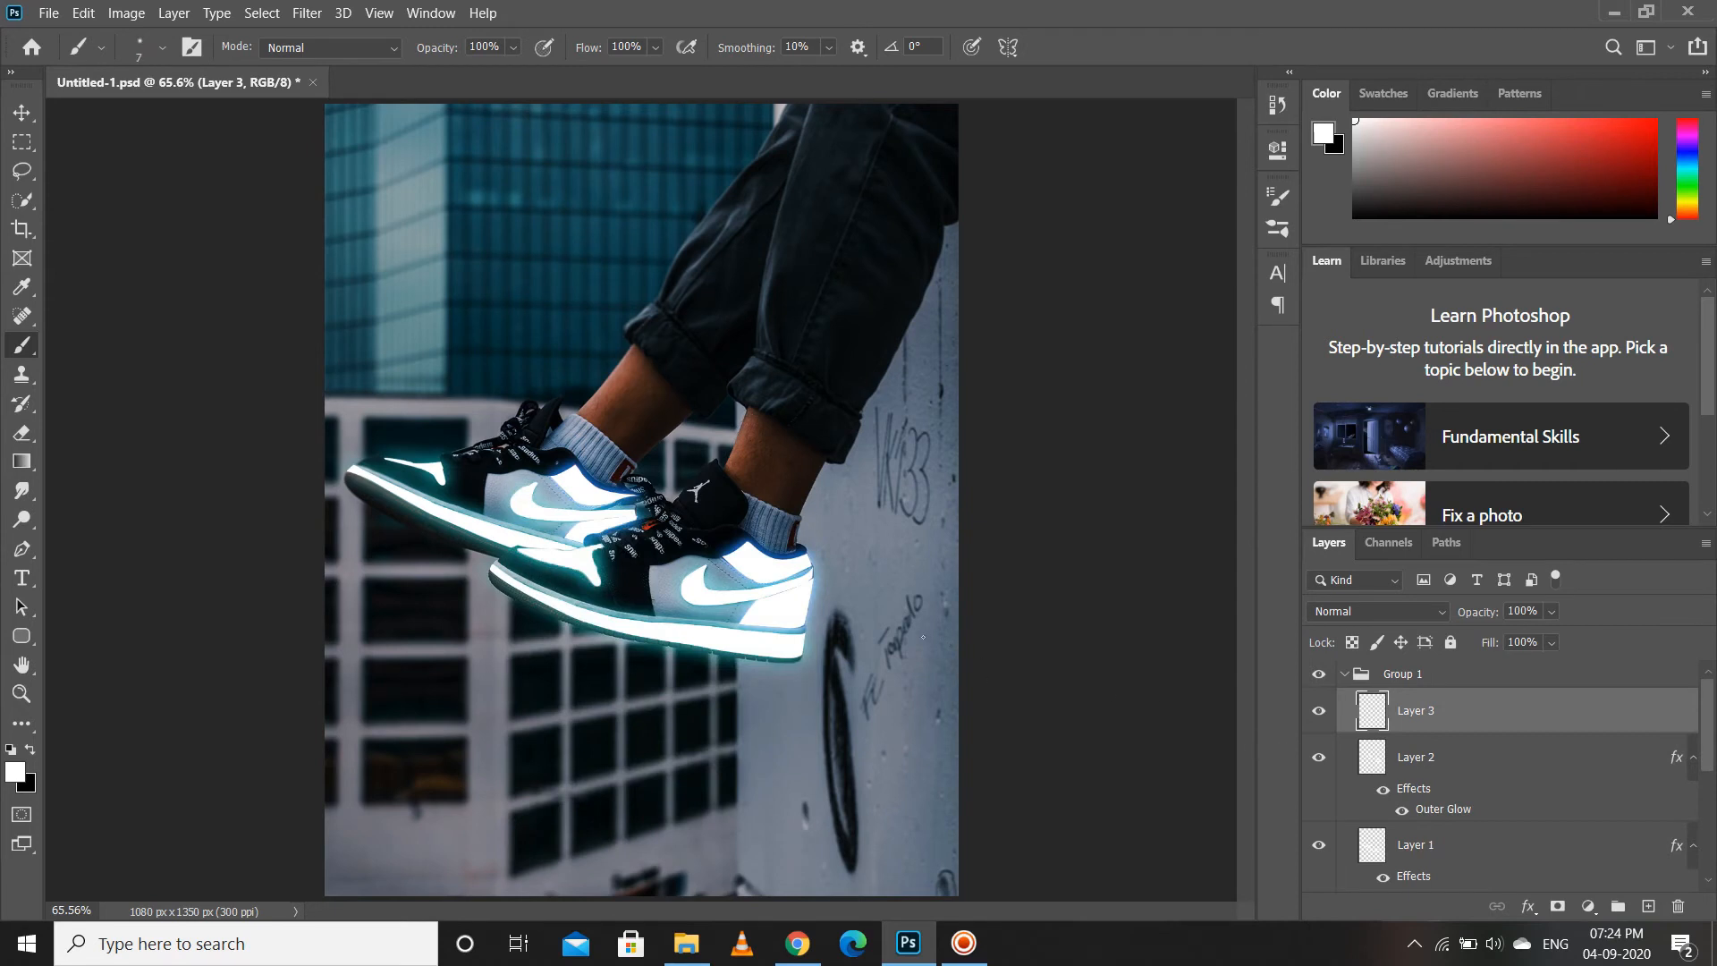
- Enlarge the brush to 500 px and lower its opacity to 16%
{"action": "key", "text": "bracketright"}
{"action": "key", "text": "bracketright"}
{"action": "key", "text": "bracketright"}
{"action": "key", "text": "bracketright"}
{"action": "key", "text": "bracketright"}
{"action": "key", "text": "bracketright"}
{"action": "key", "text": "bracketright"}
{"action": "key", "text": "bracketright"}
{"action": "key", "text": "bracketright"}
{"action": "left_click_drag", "start_coordinate": [447, 46], "coordinate": [414, 46]}
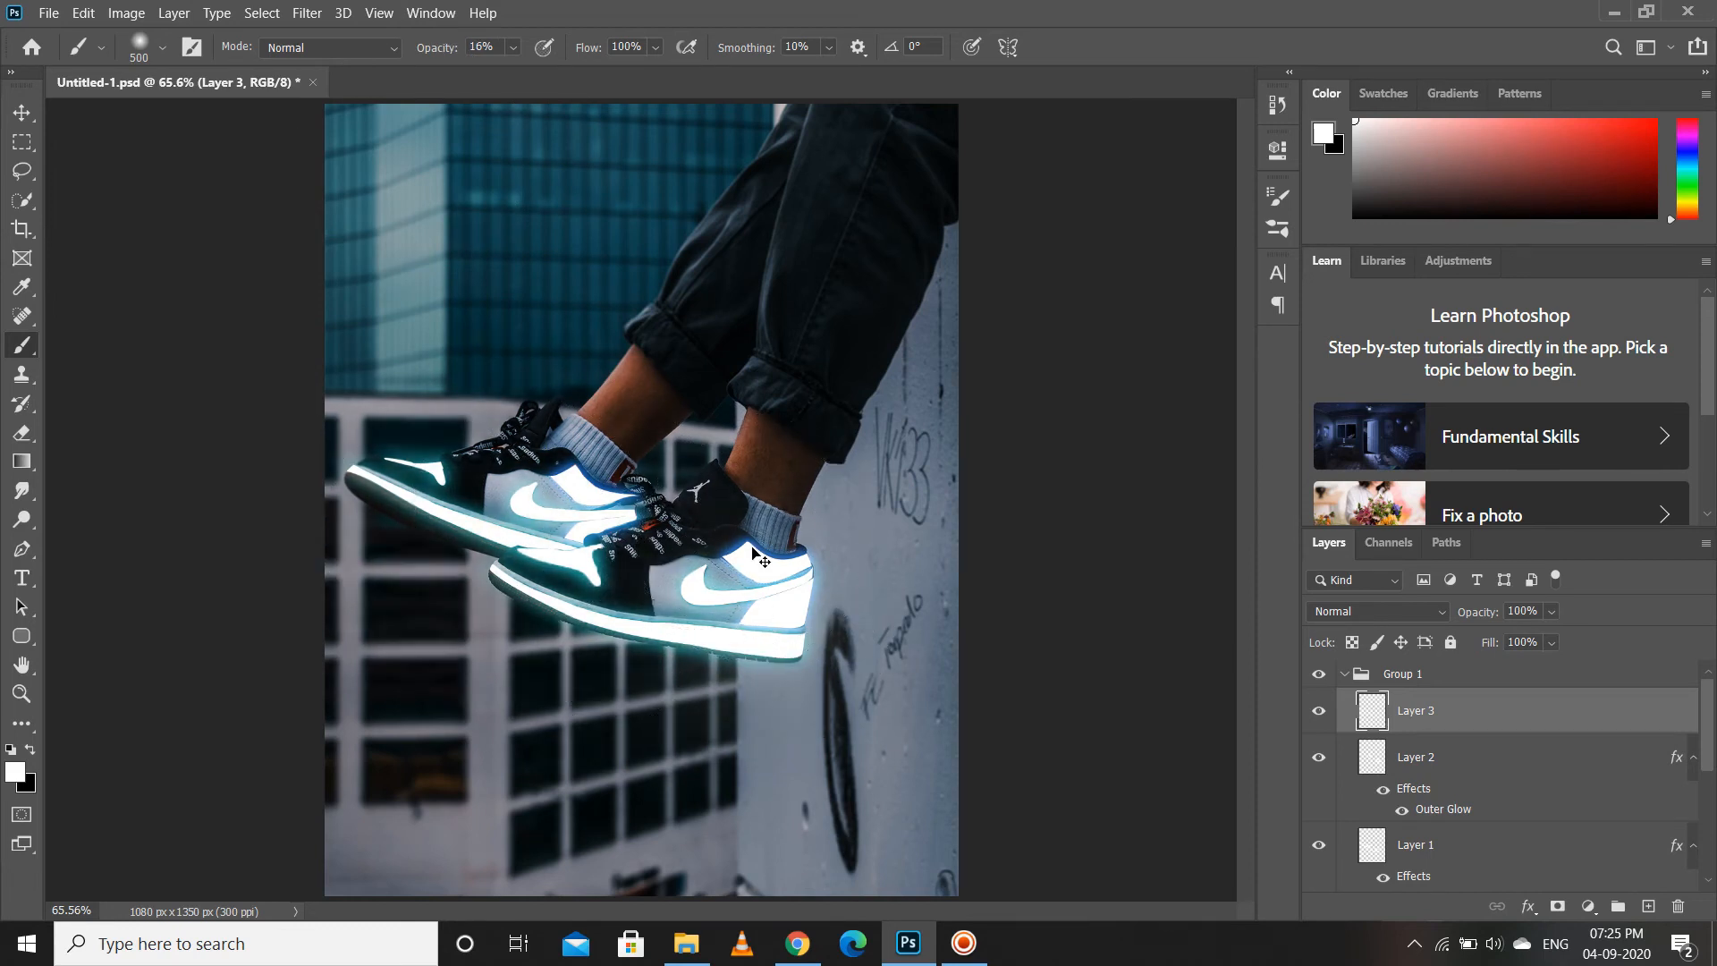
- Reduce the brush to 125 px, paint faint white light over the shoes on Layer 3, and save the document
{"action": "key", "text": "bracketleft"}
{"action": "key", "text": "bracketleft"}
{"action": "key", "text": "bracketleft"}
{"action": "key", "text": "bracketleft"}
{"action": "key", "text": "bracketleft"}
{"action": "key", "text": "bracketleft"}
{"action": "key", "text": "bracketleft"}
{"action": "key", "text": "bracketleft"}
{"action": "key", "text": "bracketleft"}
{"action": "mouse_move", "coordinate": [787, 615]}
{"action": "left_mouse_down"}
{"action": "mouse_move", "coordinate": [679, 634]}
{"action": "mouse_move", "coordinate": [593, 615]}
{"action": "mouse_move", "coordinate": [519, 588]}
{"action": "mouse_move", "coordinate": [558, 525]}
{"action": "mouse_move", "coordinate": [593, 516]}
{"action": "mouse_move", "coordinate": [385, 487]}
{"action": "mouse_move", "coordinate": [417, 468]}
{"action": "mouse_move", "coordinate": [387, 483]}
{"action": "mouse_move", "coordinate": [542, 531]}
{"action": "left_mouse_up"}
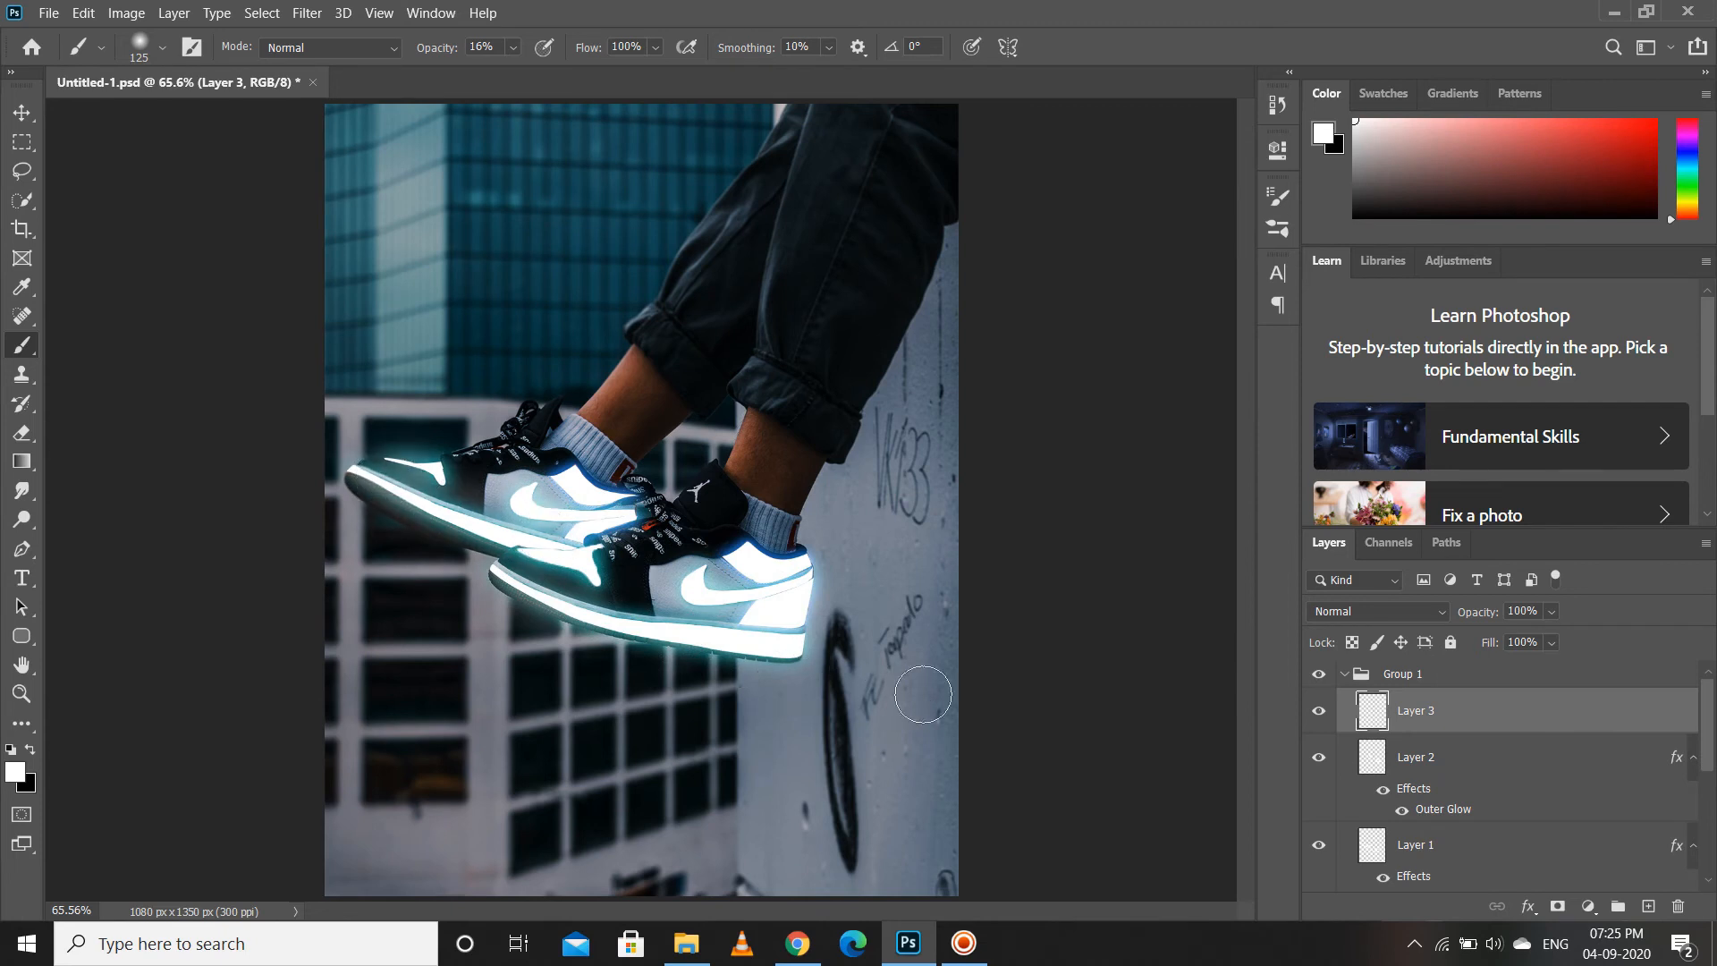
{"action": "key", "text": "ctrl+s"}
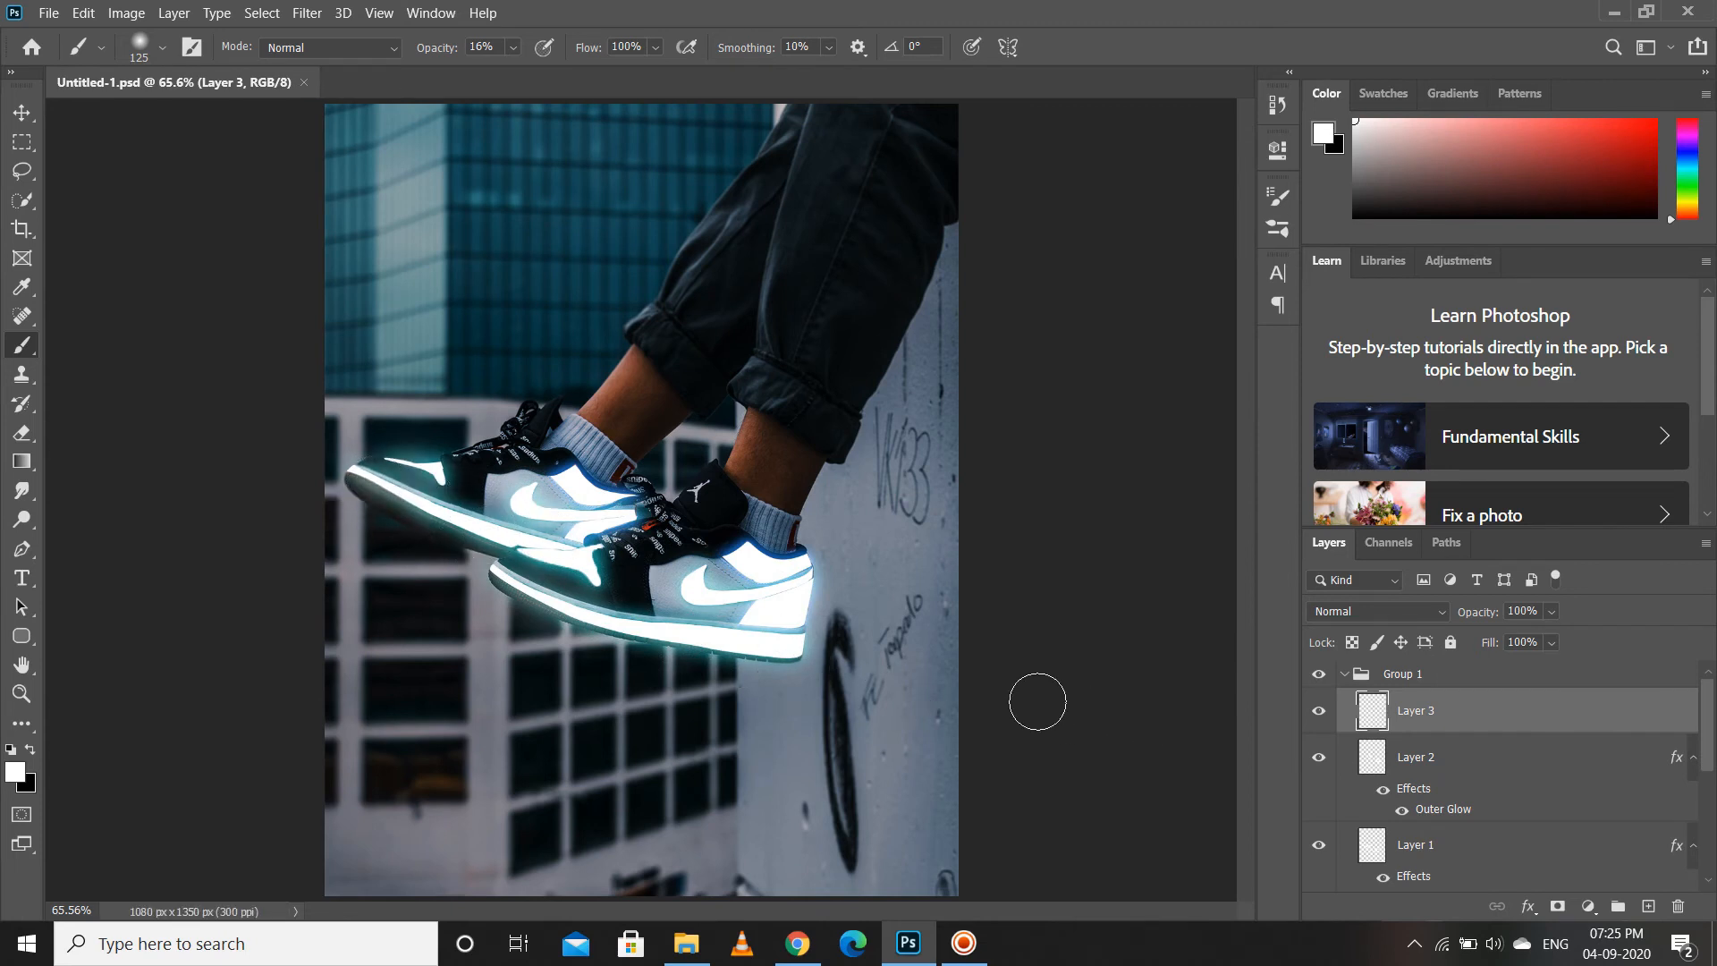
- Sample a light blue from the shoe and make the foreground color a more saturated cyan-blue
{"action": "left_click", "coordinate": [715, 608], "text": "alt"}
{"action": "left_click_drag", "start_coordinate": [919, 582], "coordinate": [943, 655]}
{"action": "left_click", "coordinate": [18, 782]}
{"action": "left_click", "coordinate": [1111, 245]}
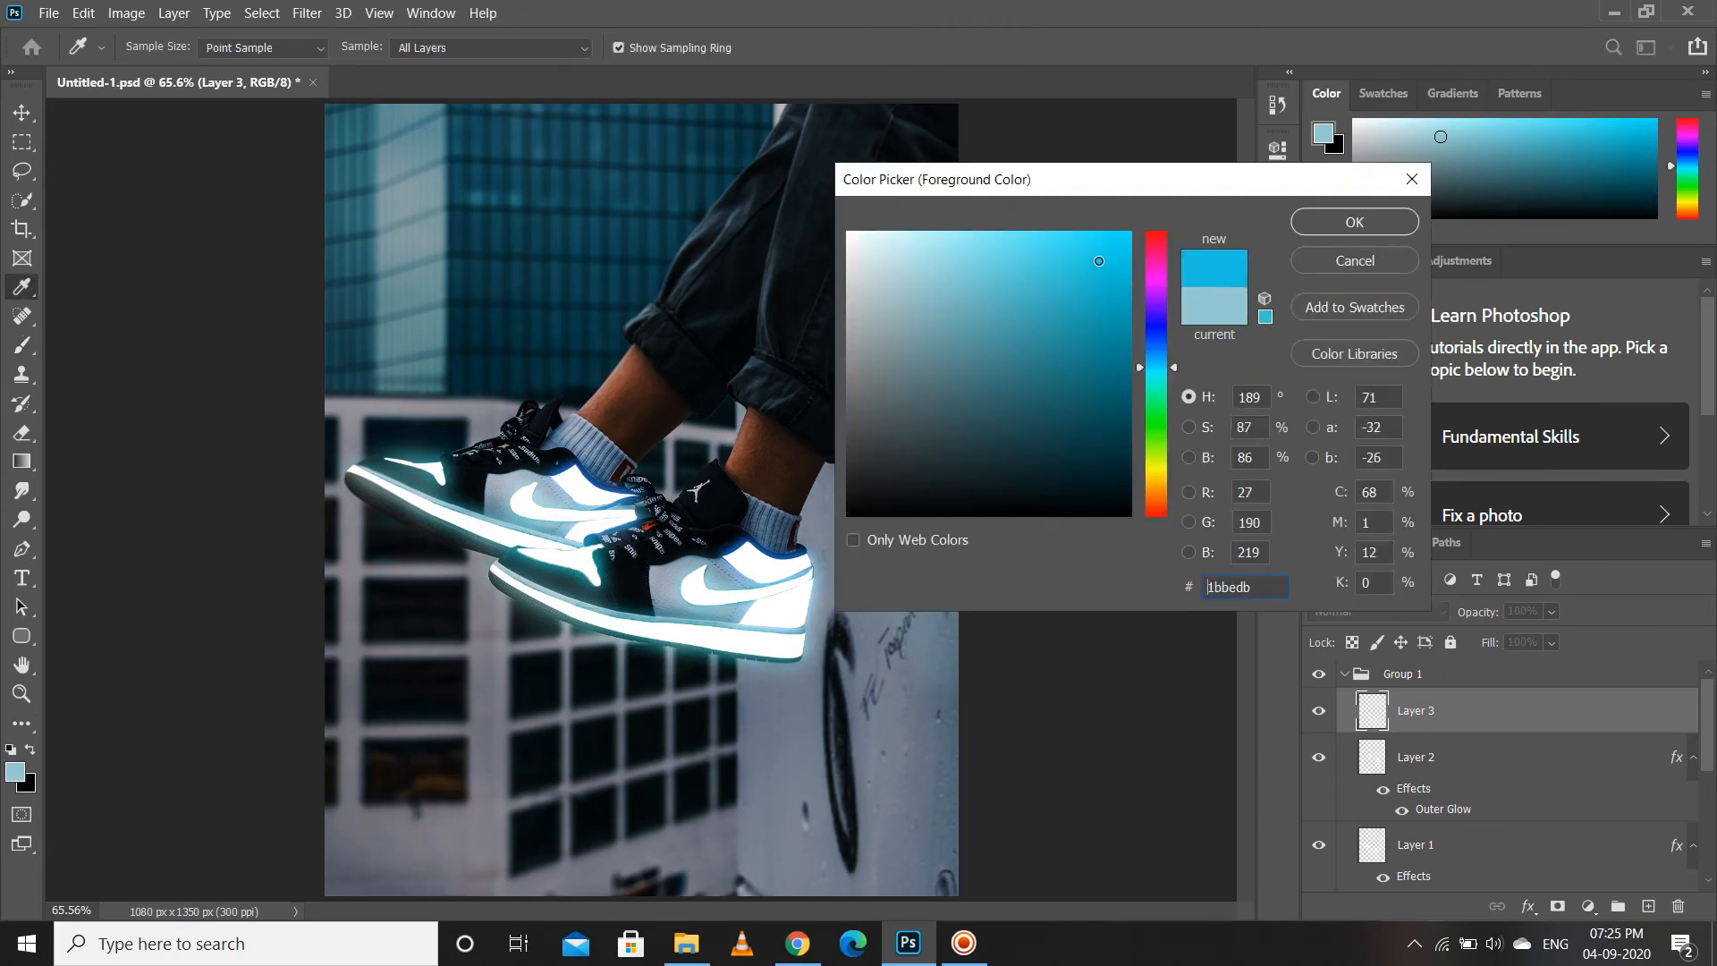
{"action": "left_click", "coordinate": [1342, 228]}
- Try a full-opacity cyan-blue stroke on the wall on a new layer, preview blend modes such as Vivid Light, and delete that layer
{"action": "left_click", "coordinate": [1649, 906]}
{"action": "left_click_drag", "start_coordinate": [525, 75], "coordinate": [544, 75]}
{"action": "left_click_drag", "start_coordinate": [912, 555], "coordinate": [935, 715]}
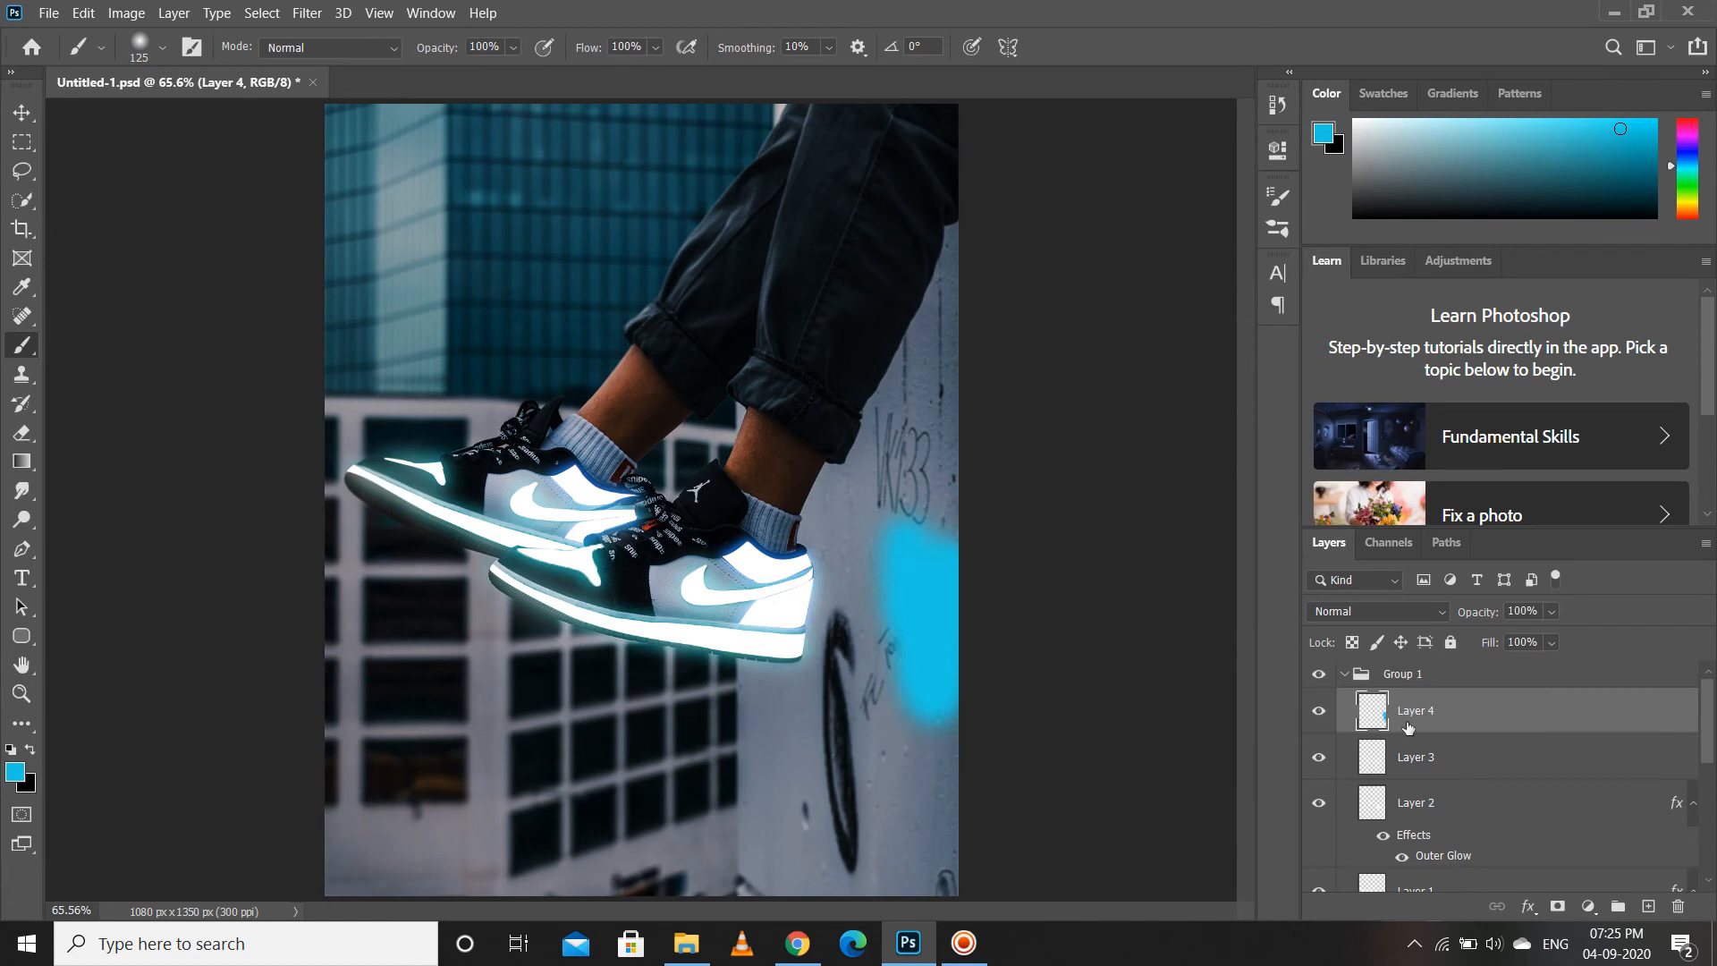
{"action": "left_click", "coordinate": [1377, 611]}
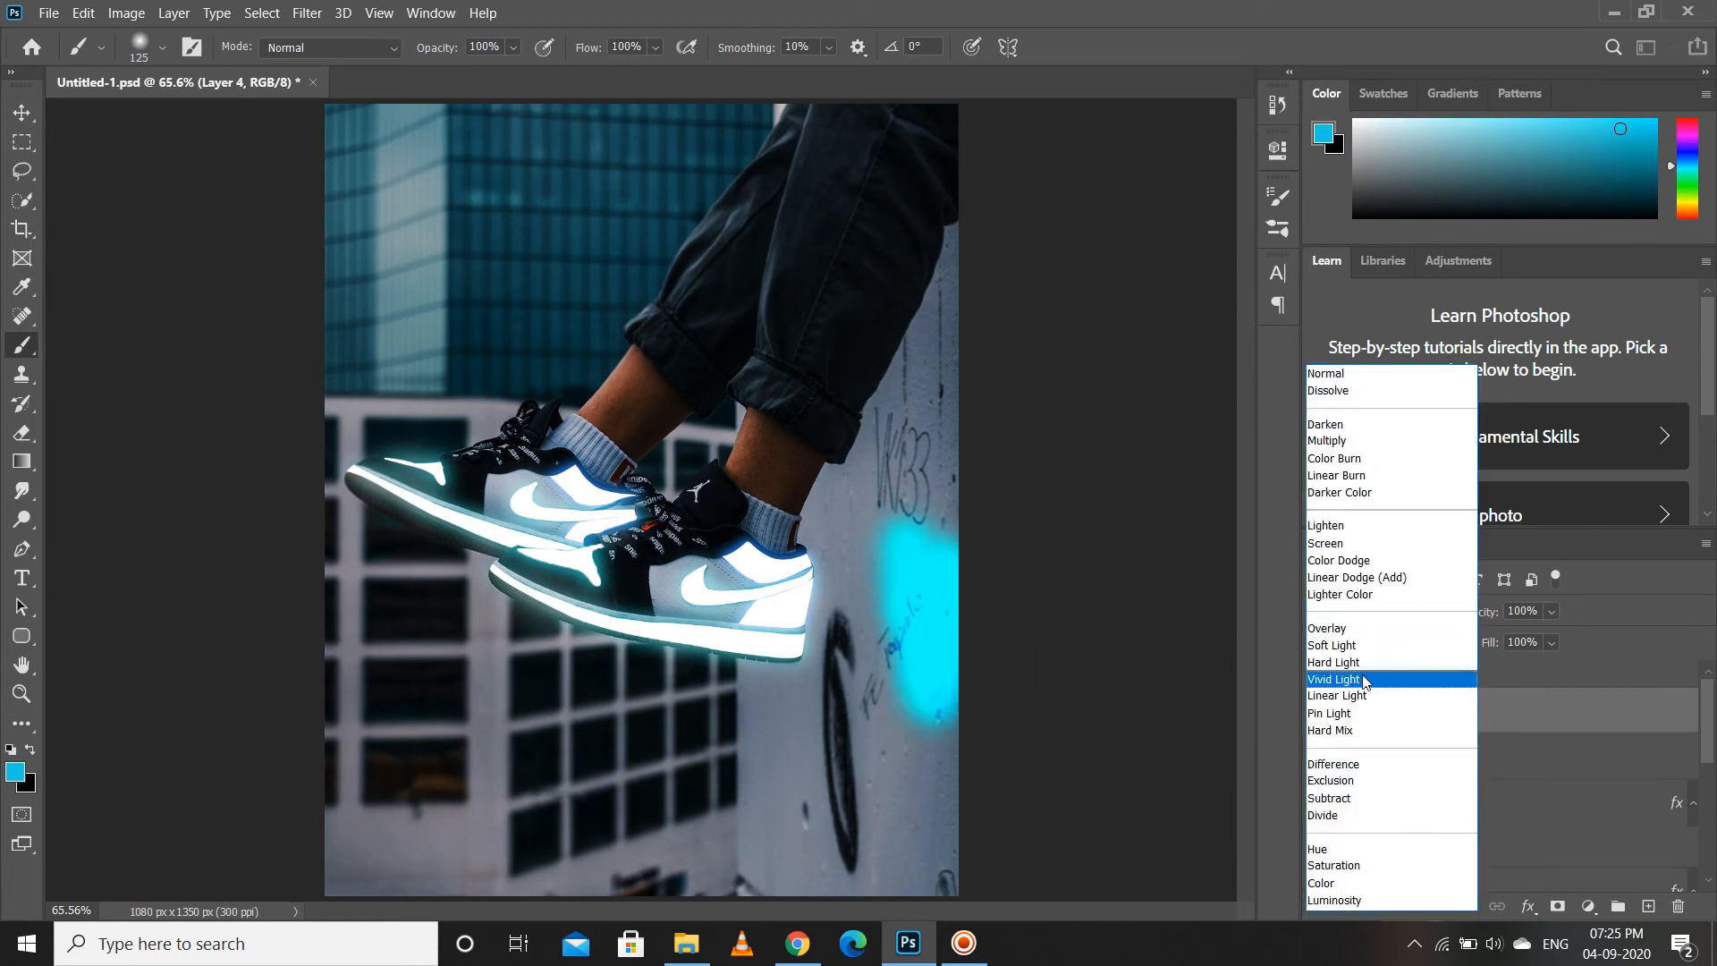
{"action": "left_click", "coordinate": [1211, 656]}
{"action": "key", "text": "Delete"}
- Add a new layer above Layer 3 and set the brush to 400 px with 32% opacity
{"action": "key", "text": "ctrl+shift+alt+n"}
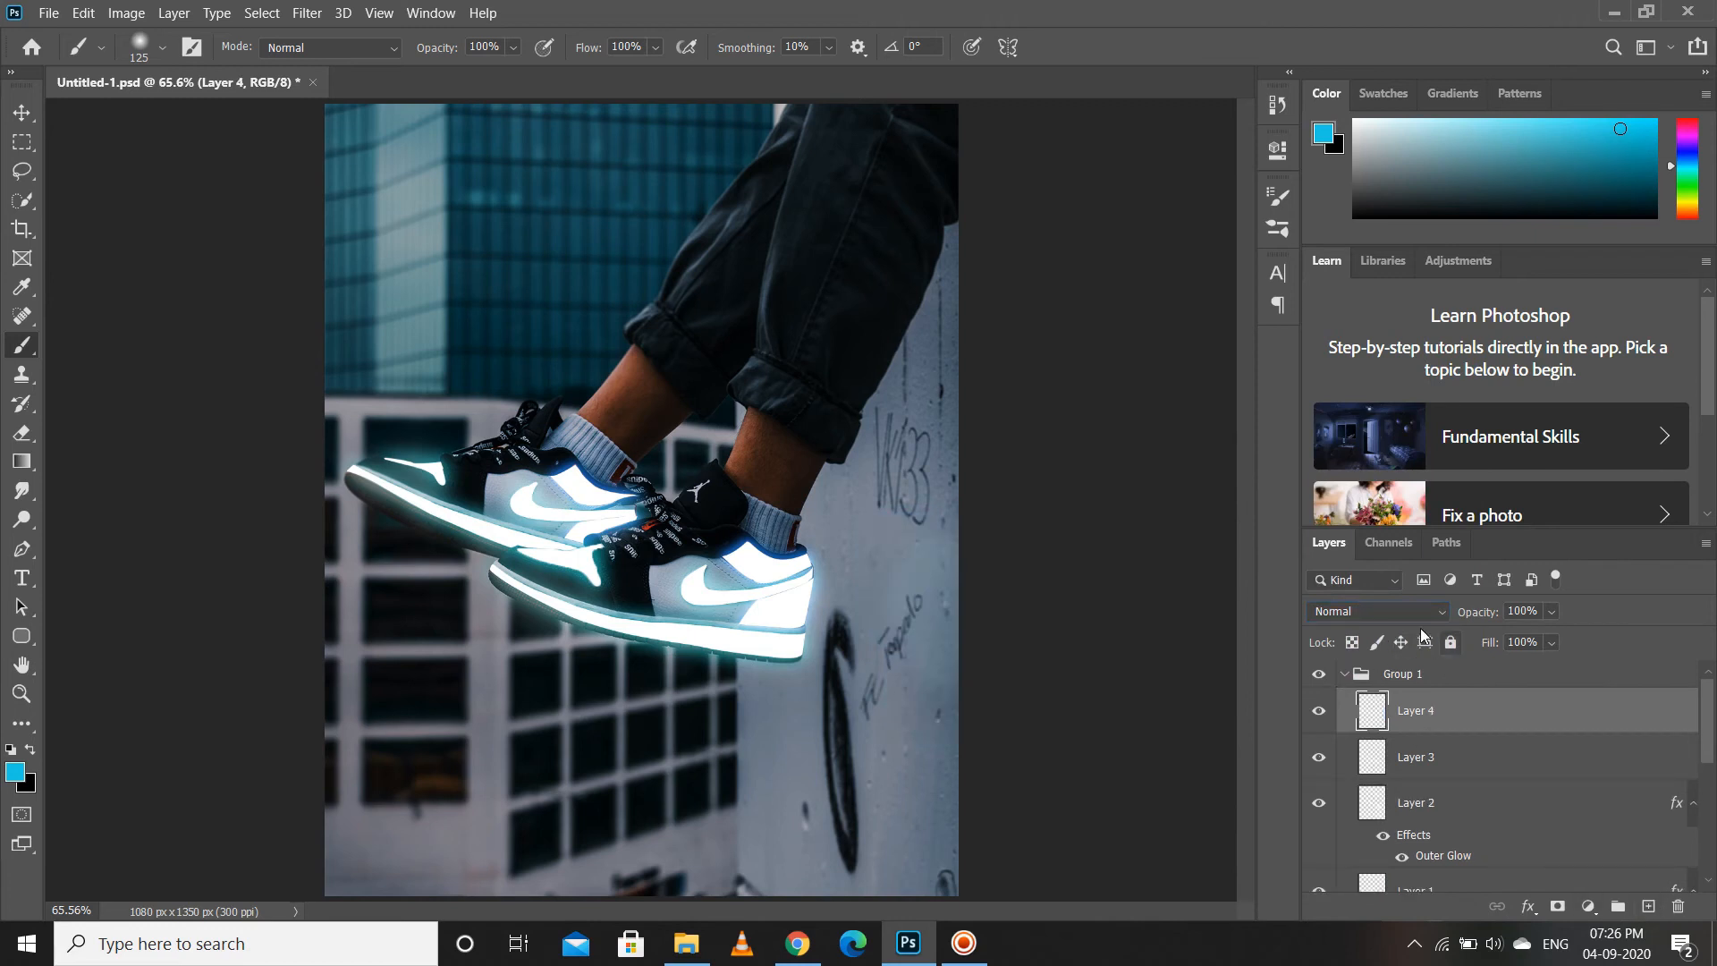
{"action": "key", "text": "bracketright"}
{"action": "key", "text": "bracketright"}
{"action": "key", "text": "bracketright"}
{"action": "key", "text": "bracketright"}
{"action": "key", "text": "bracketright"}
{"action": "key", "text": "bracketright"}
{"action": "type", "text": "32"}
{"action": "key", "text": "Return"}
- Change the foreground color to a brighter cyan and dab a soft glow on the wall behind the heel
{"action": "left_click", "coordinate": [1016, 605]}
{"action": "left_click", "coordinate": [16, 771]}
{"action": "left_click", "coordinate": [1151, 381]}
{"action": "left_click", "coordinate": [1112, 249]}
{"action": "left_click", "coordinate": [1321, 220]}
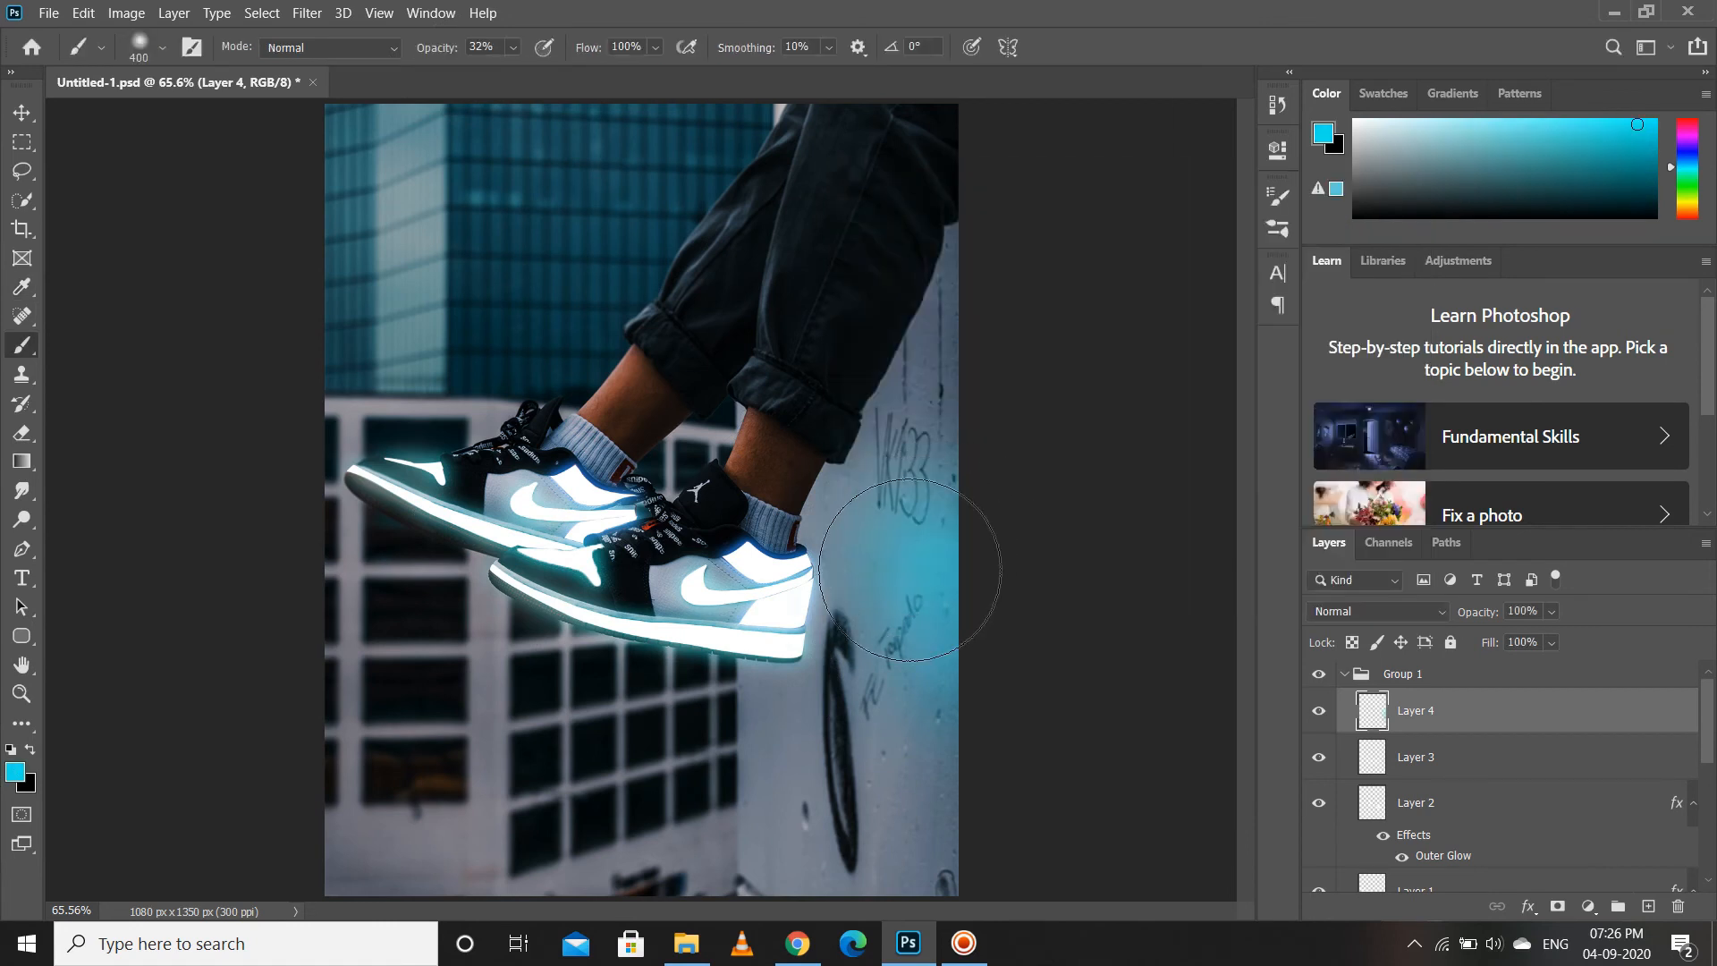
- Set Layer 4's blend mode to Screen and paint soft cyan light on the lower part of the wall
{"action": "left_click", "coordinate": [1418, 613]}
{"action": "left_click", "coordinate": [1370, 545]}
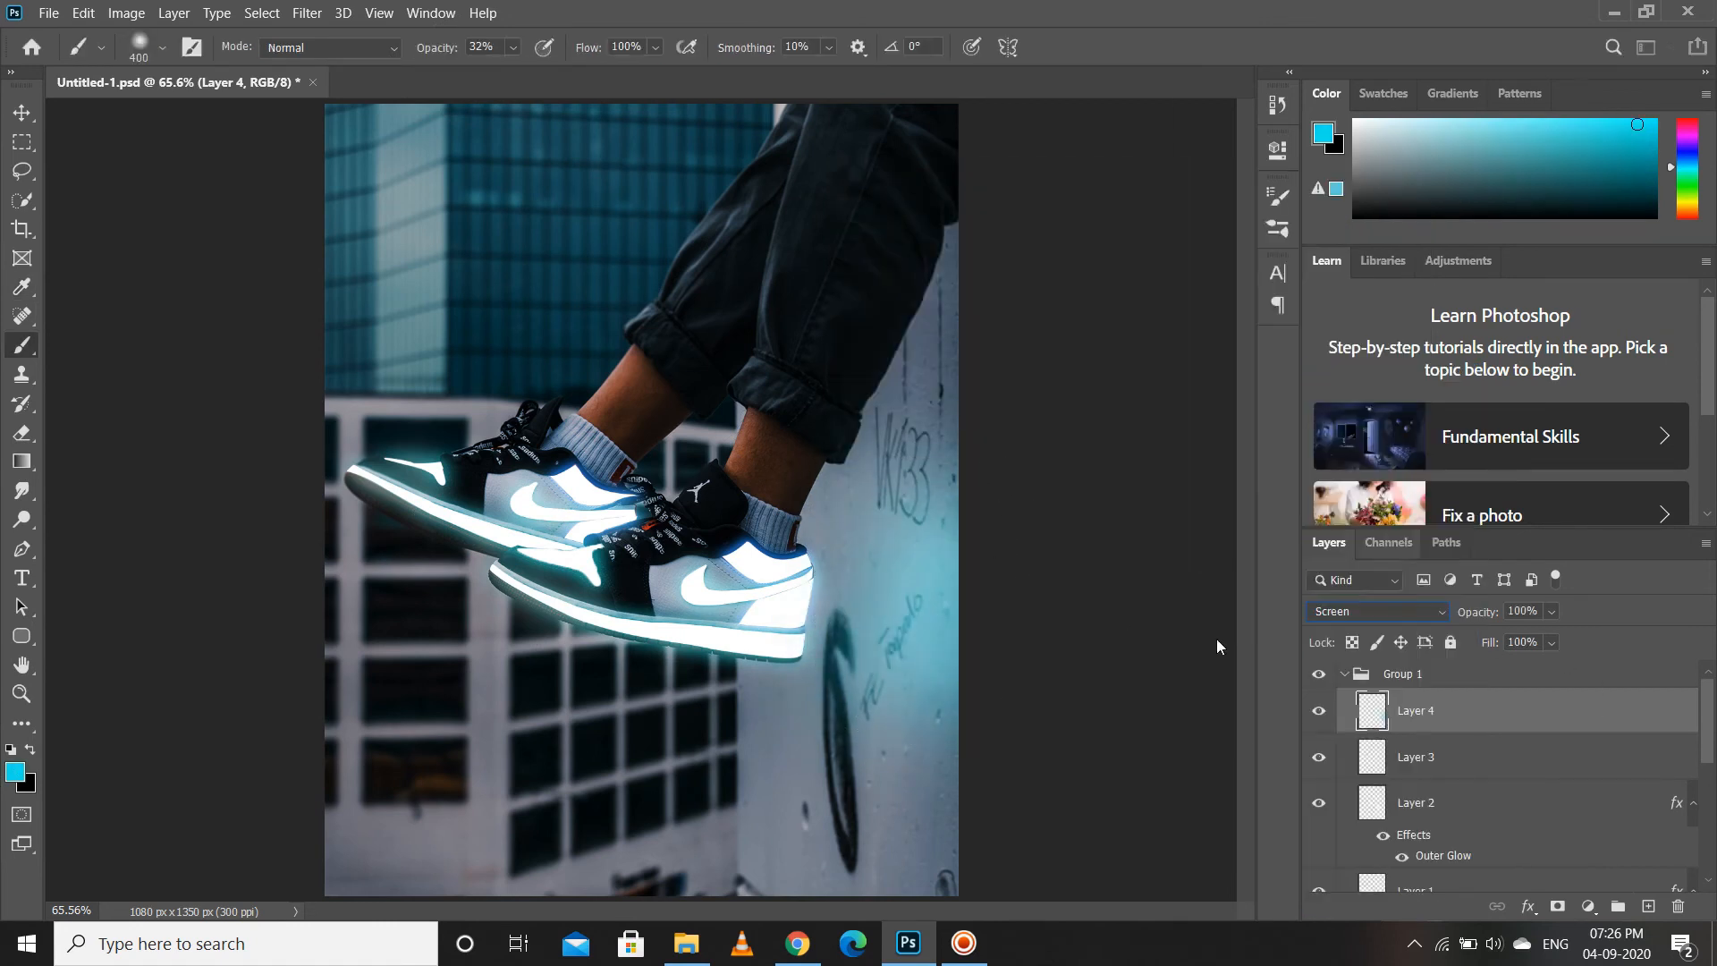
{"action": "left_click_drag", "start_coordinate": [818, 848], "coordinate": [785, 823]}
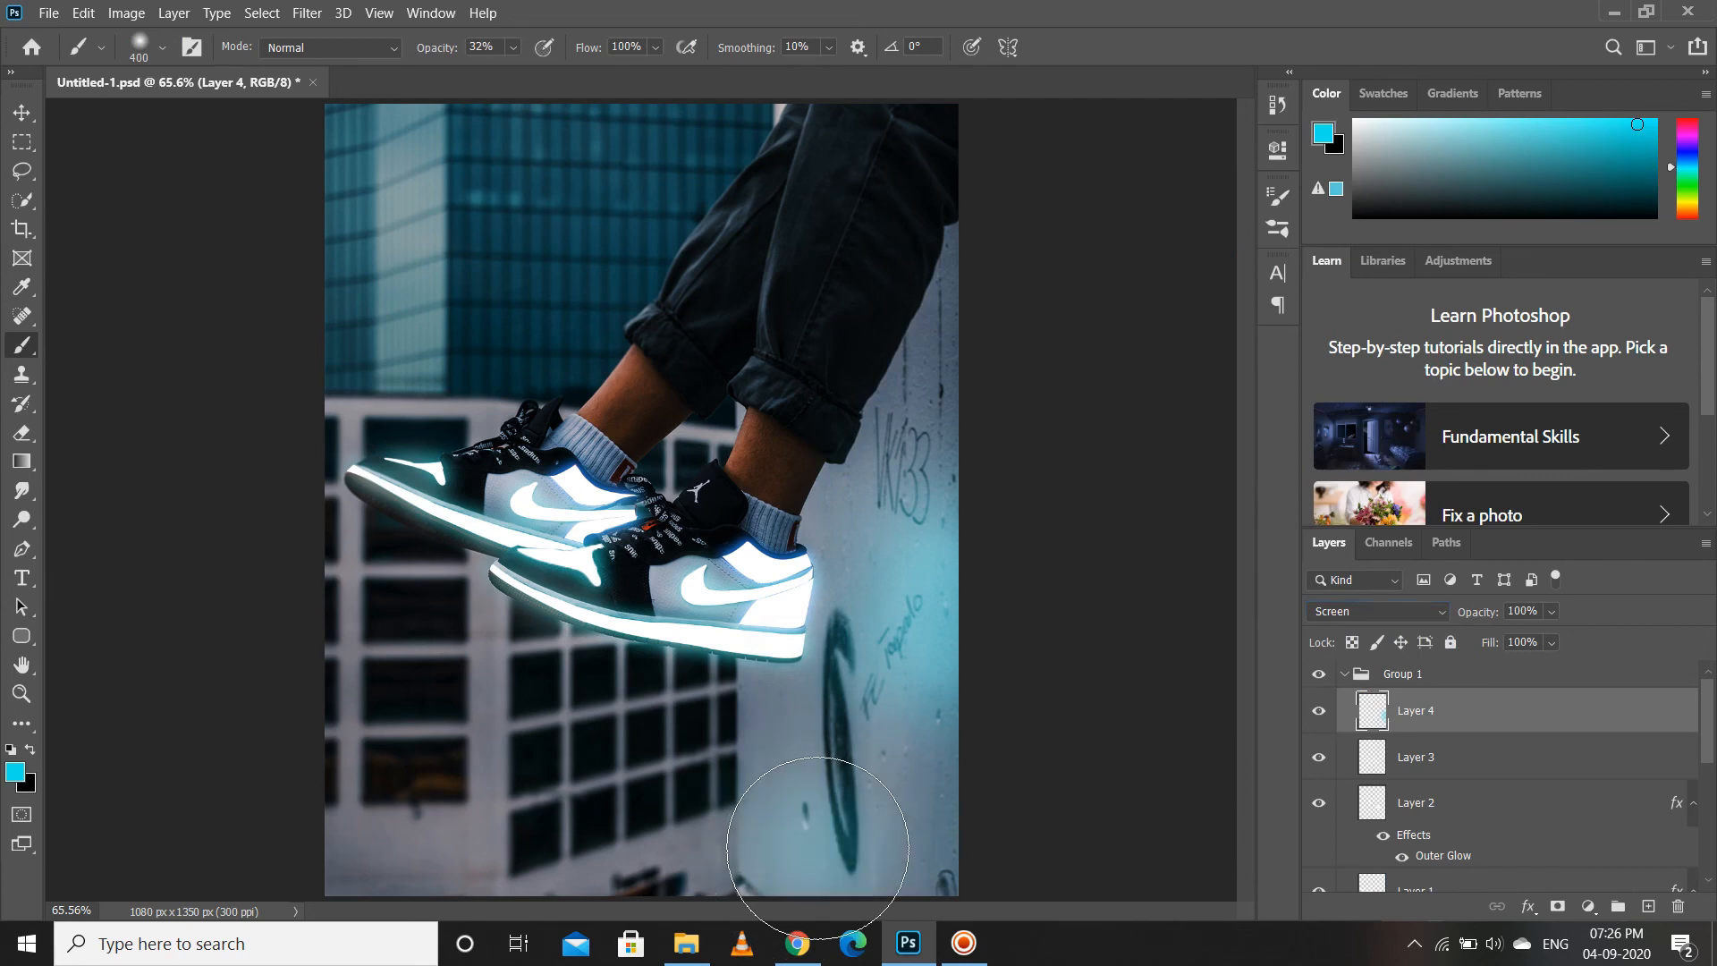
- Move Layer 4 below Group 1, directly above Exposure 1, and dab cyan around the heel with a 250 px brush
{"action": "mouse_move", "coordinate": [1501, 720]}
{"action": "left_mouse_down"}
{"action": "mouse_move", "coordinate": [1458, 881]}
{"action": "mouse_move", "coordinate": [1449, 800]}
{"action": "left_mouse_up"}
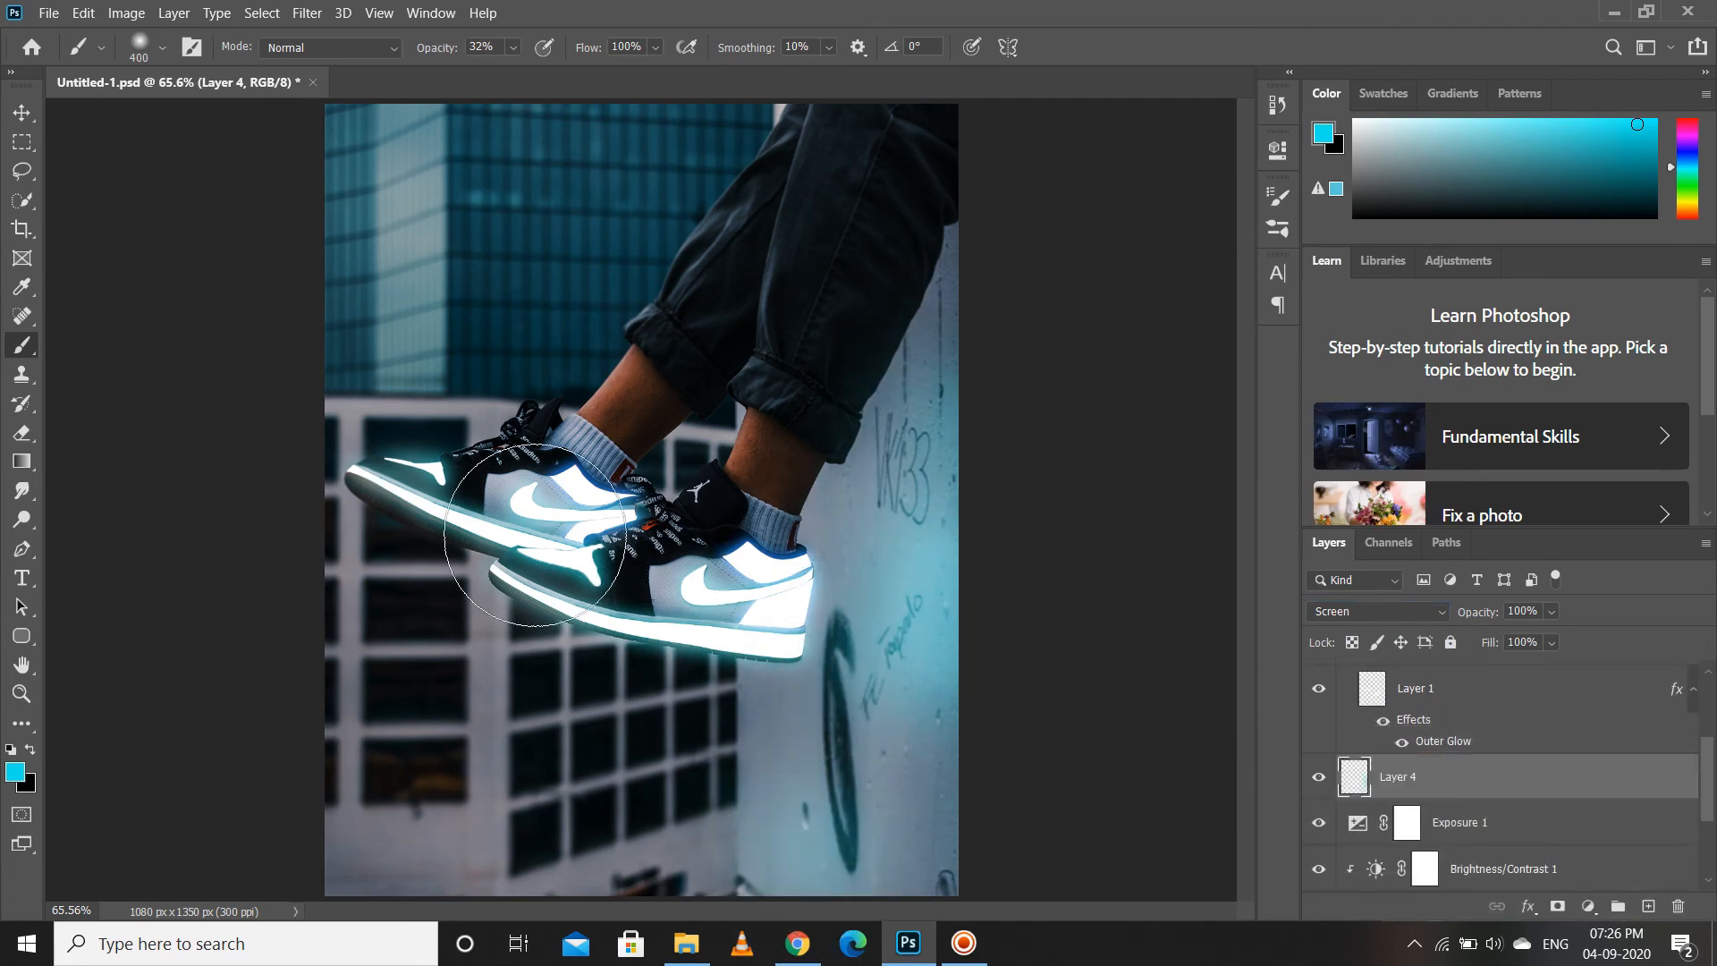
{"action": "key", "text": "bracketleft"}
{"action": "key", "text": "bracketleft"}
{"action": "left_click", "coordinate": [852, 542]}
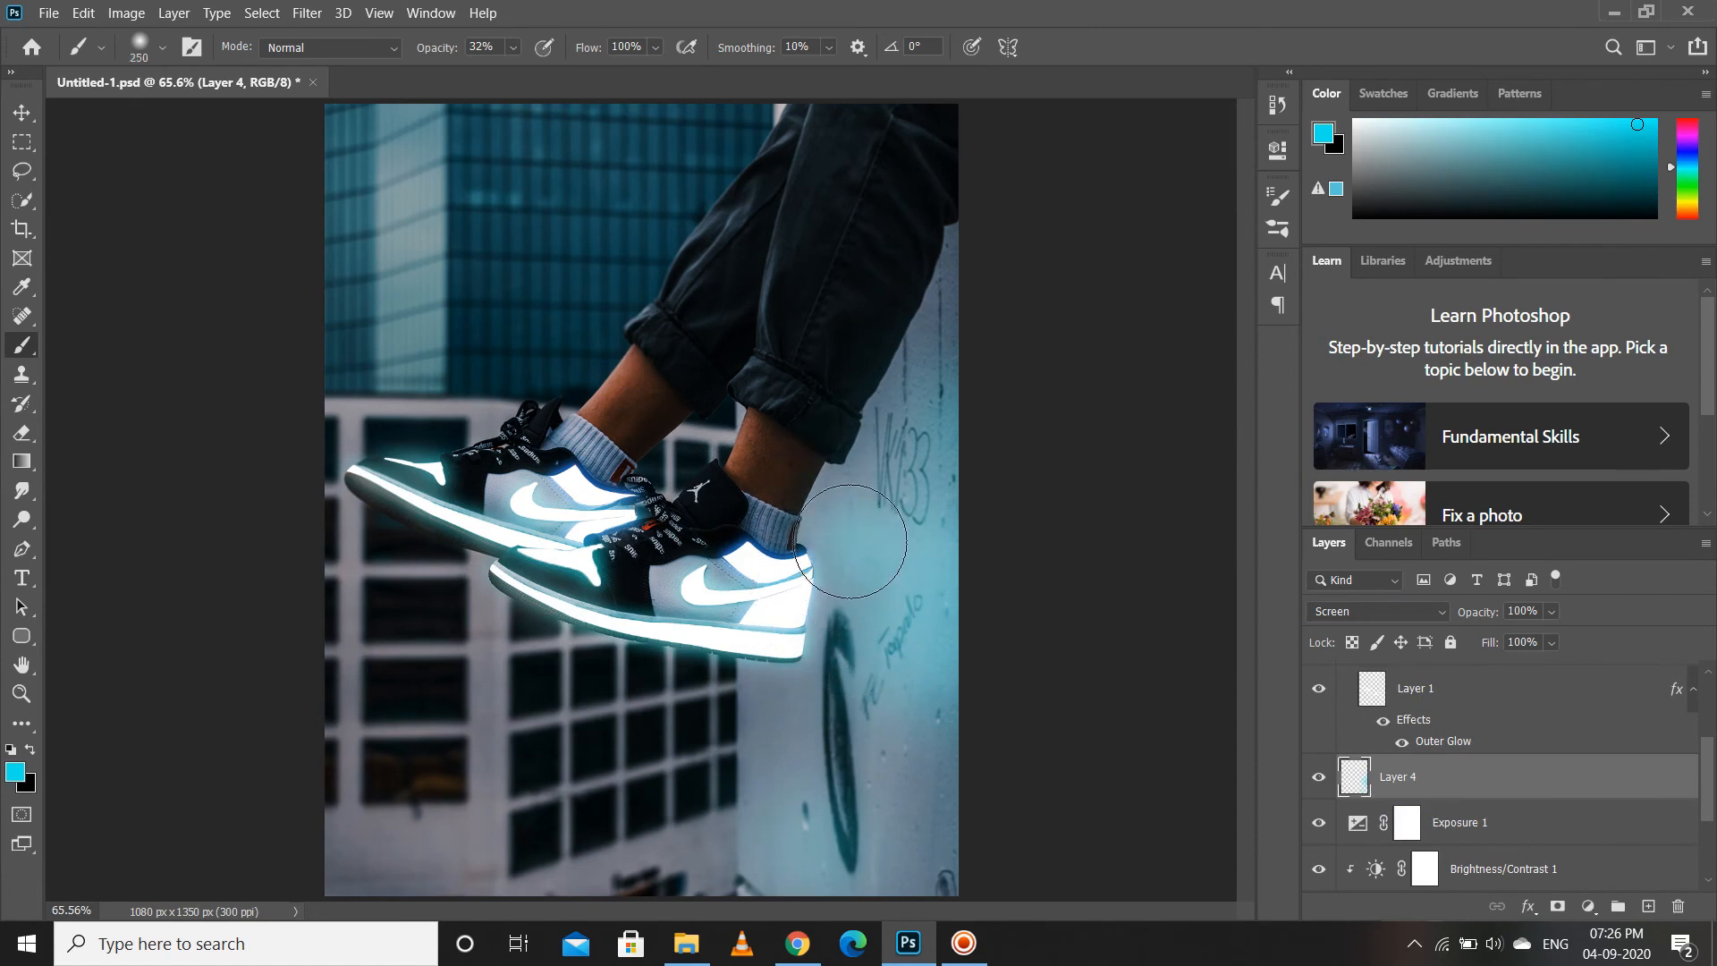
{"action": "left_click", "coordinate": [831, 662]}
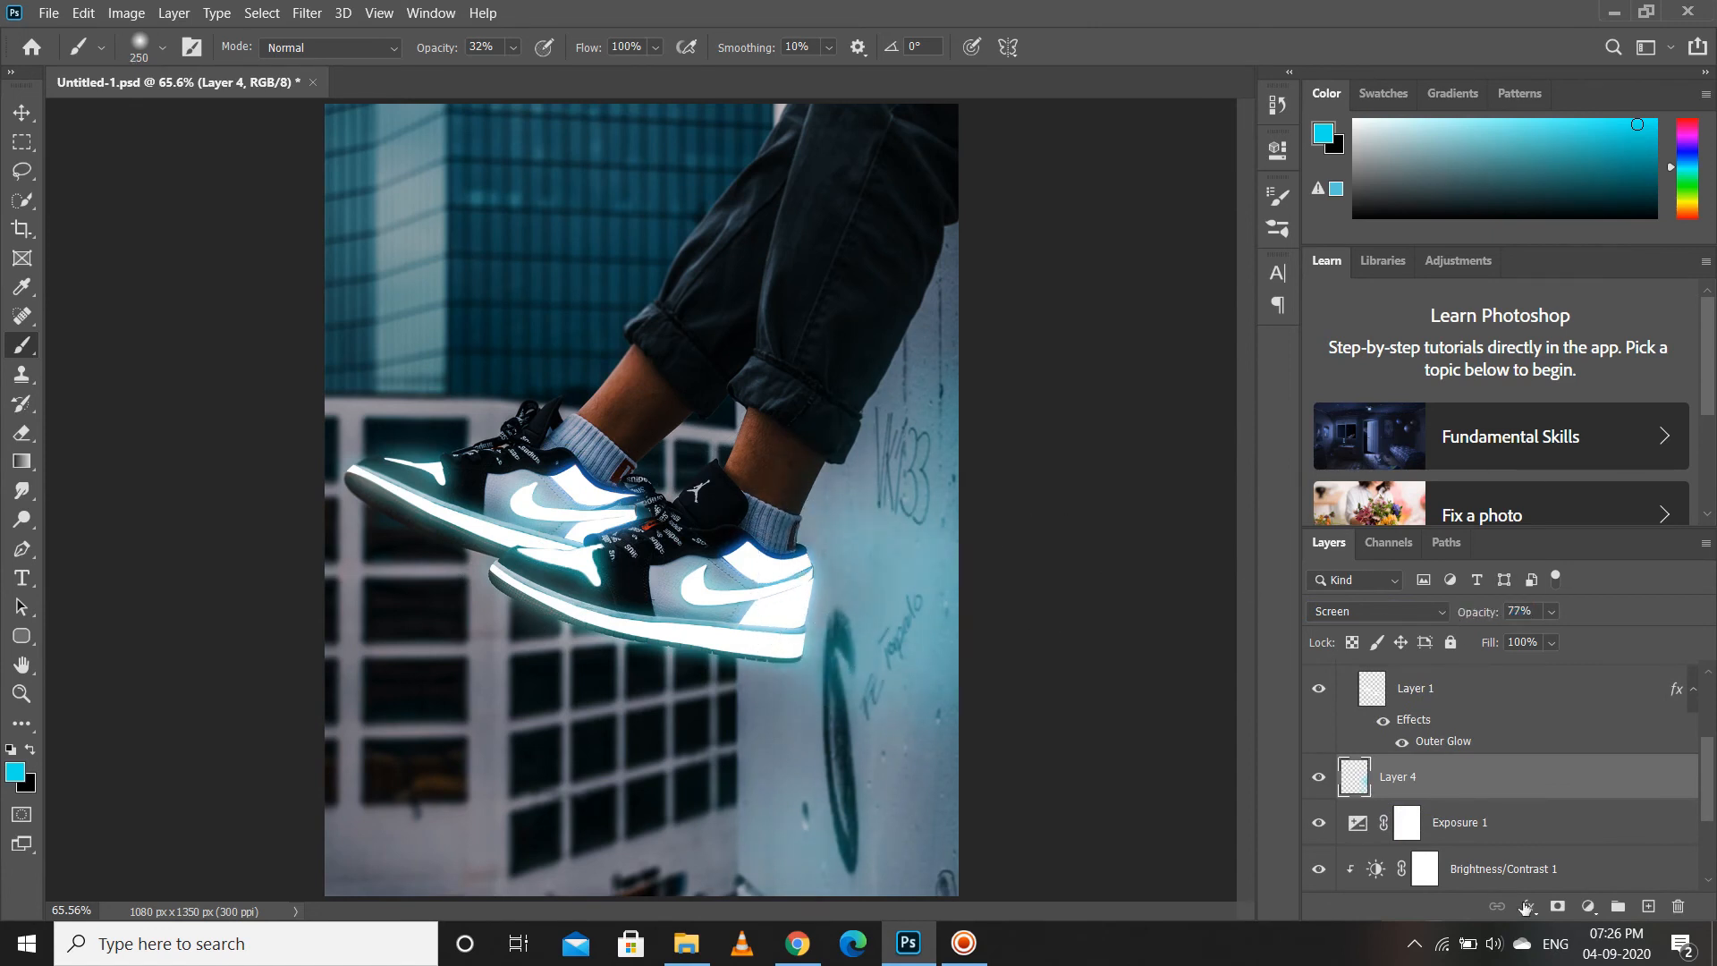
- With Layer 4 at 77% opacity, dab more cyan on the wall beside the heel with a 175 px brush
{"action": "key", "text": "bracketleft"}
{"action": "key", "text": "bracketleft"}
{"action": "left_click", "coordinate": [844, 604]}
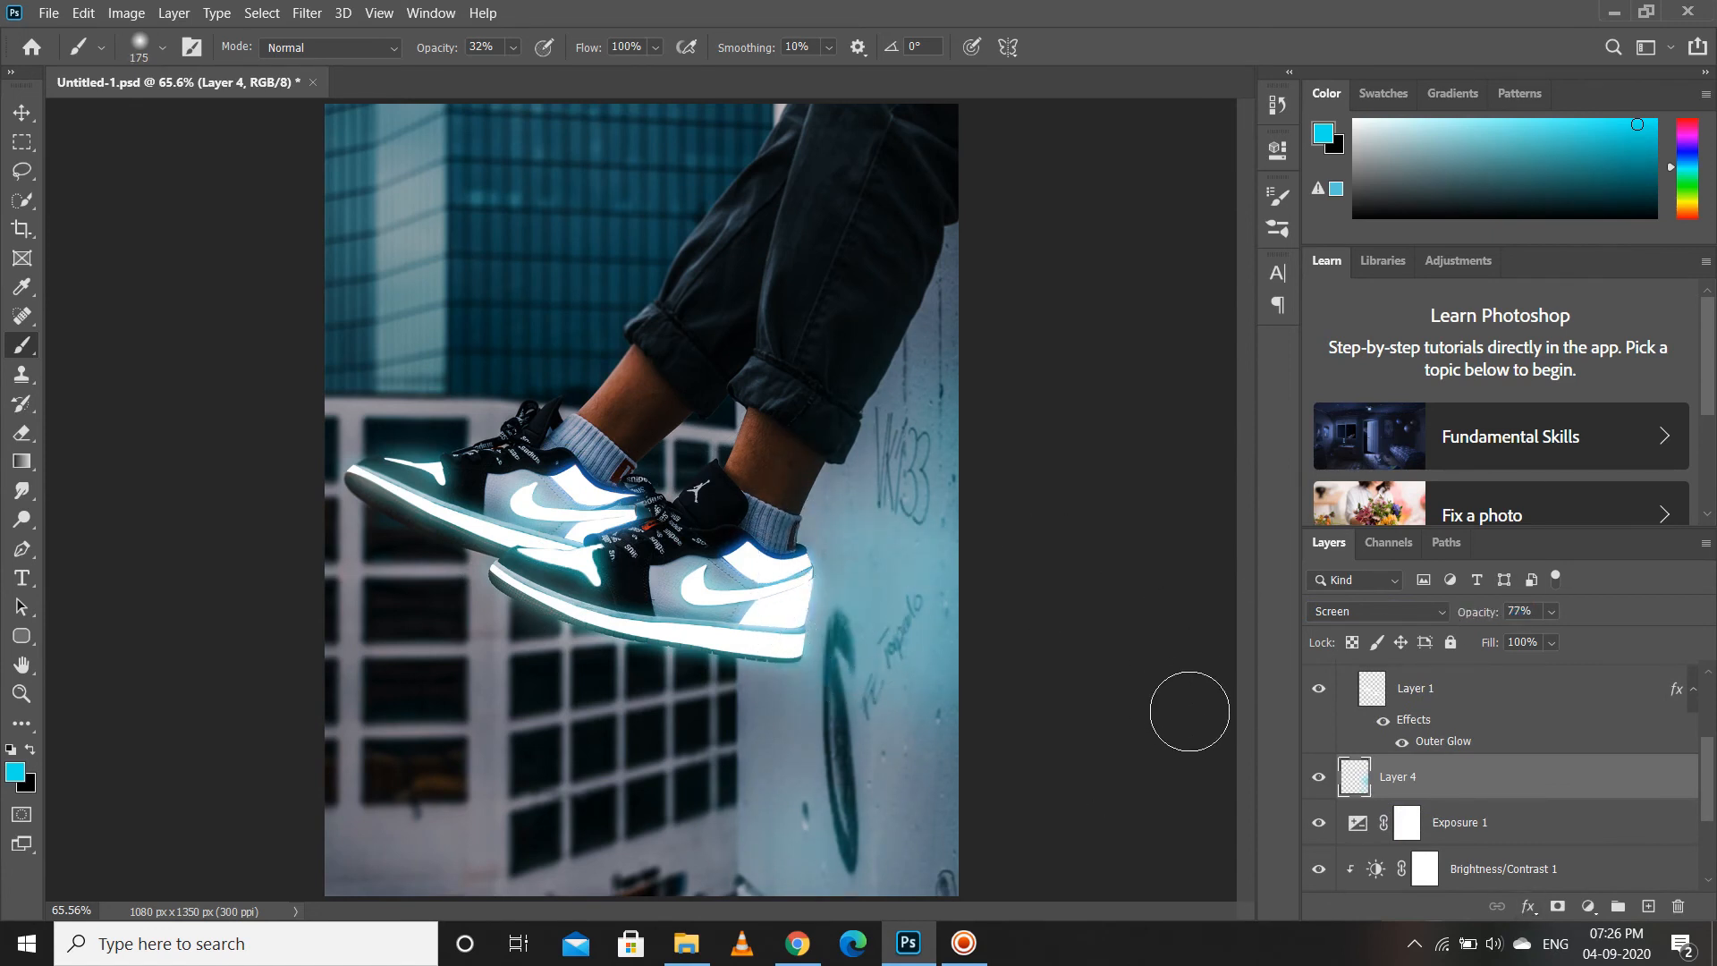
- Try Color Dodge and other blend modes on Layer 4, and return it to Screen
{"action": "left_click", "coordinate": [1368, 612]}
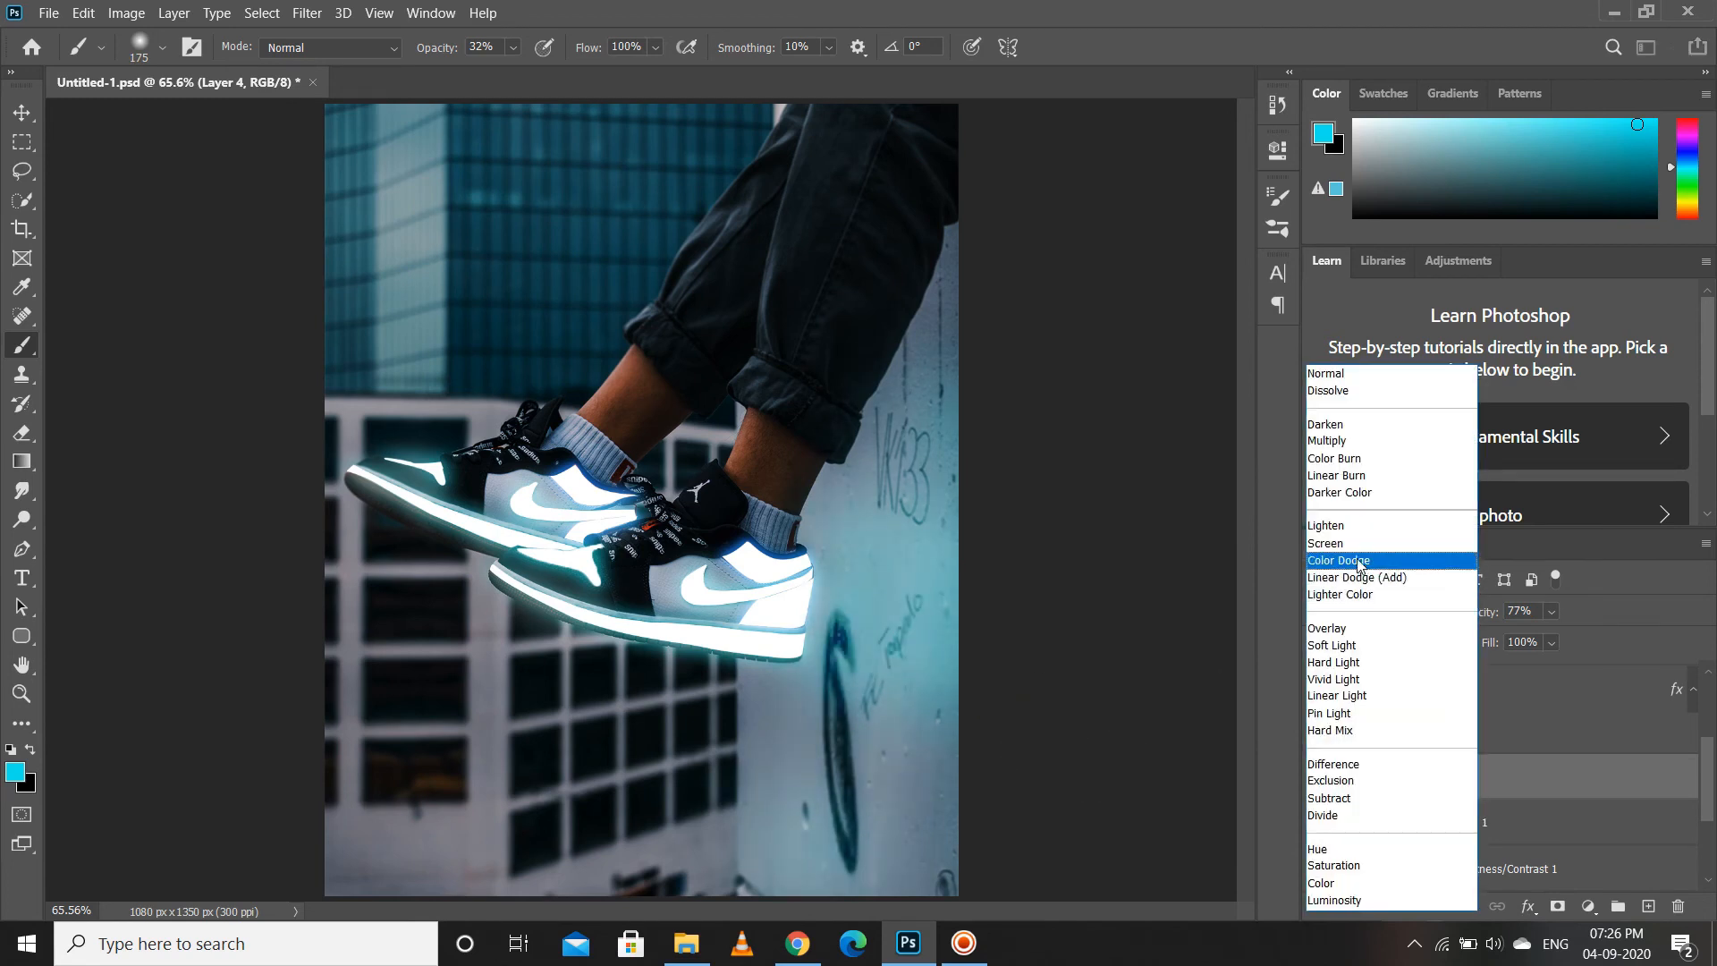
{"action": "left_click", "coordinate": [1359, 562]}
{"action": "left_click", "coordinate": [1352, 614]}
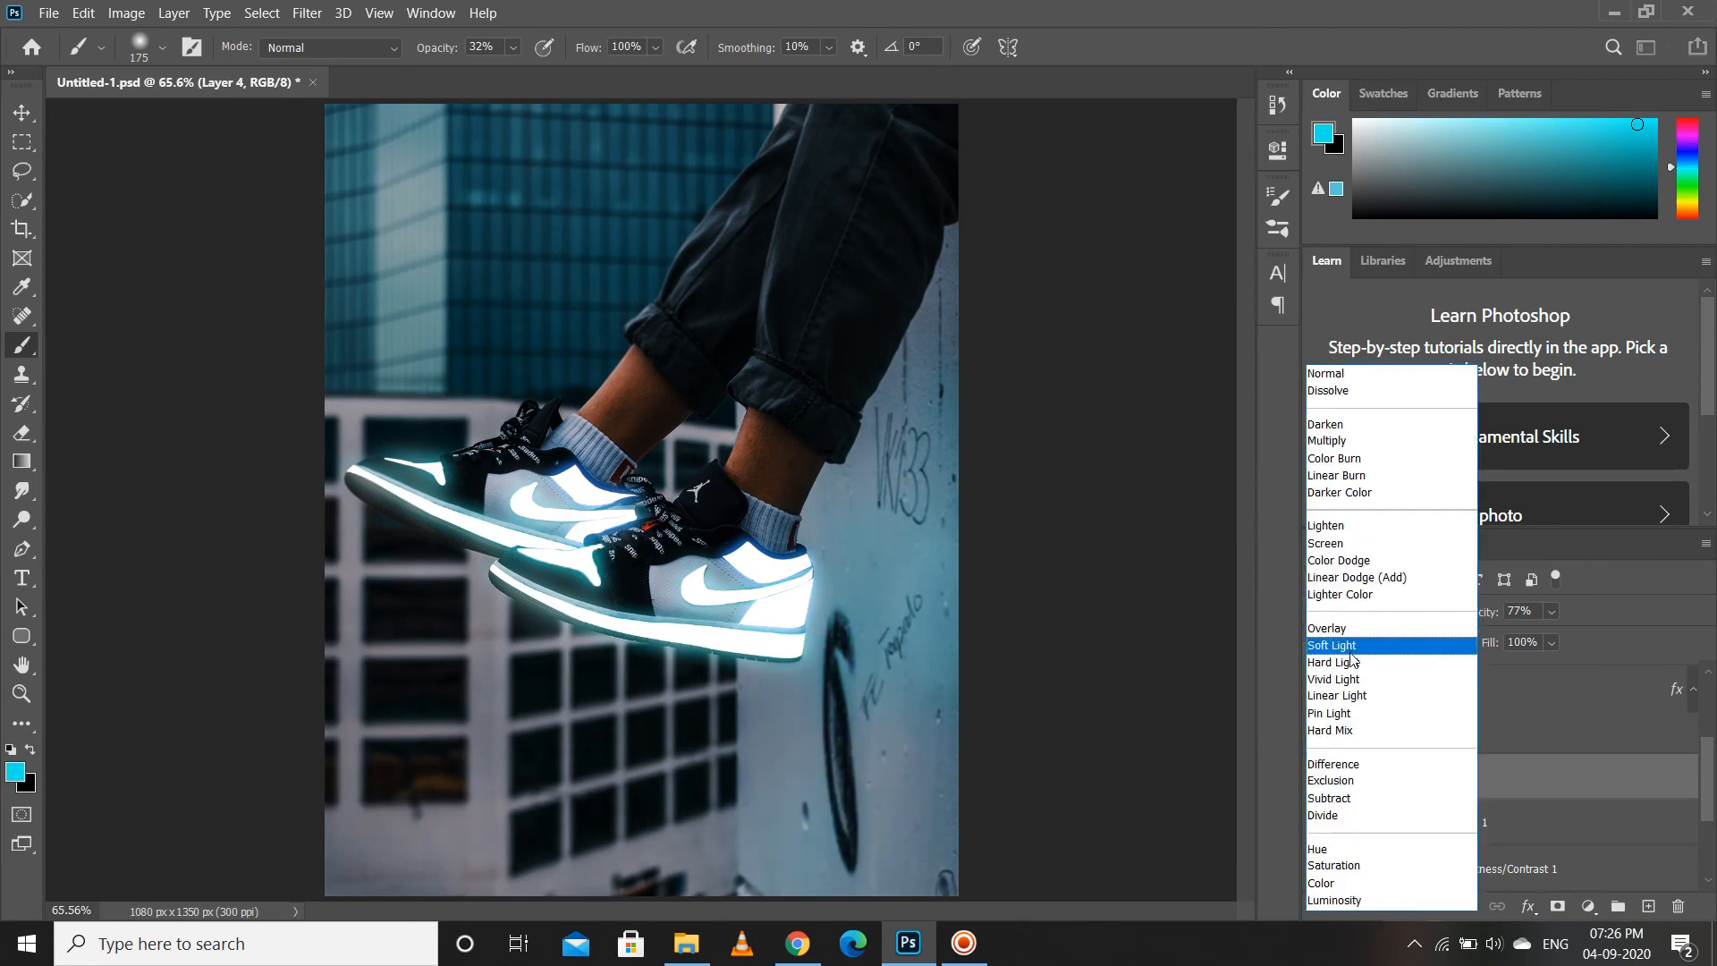
{"action": "left_click", "coordinate": [1326, 543]}
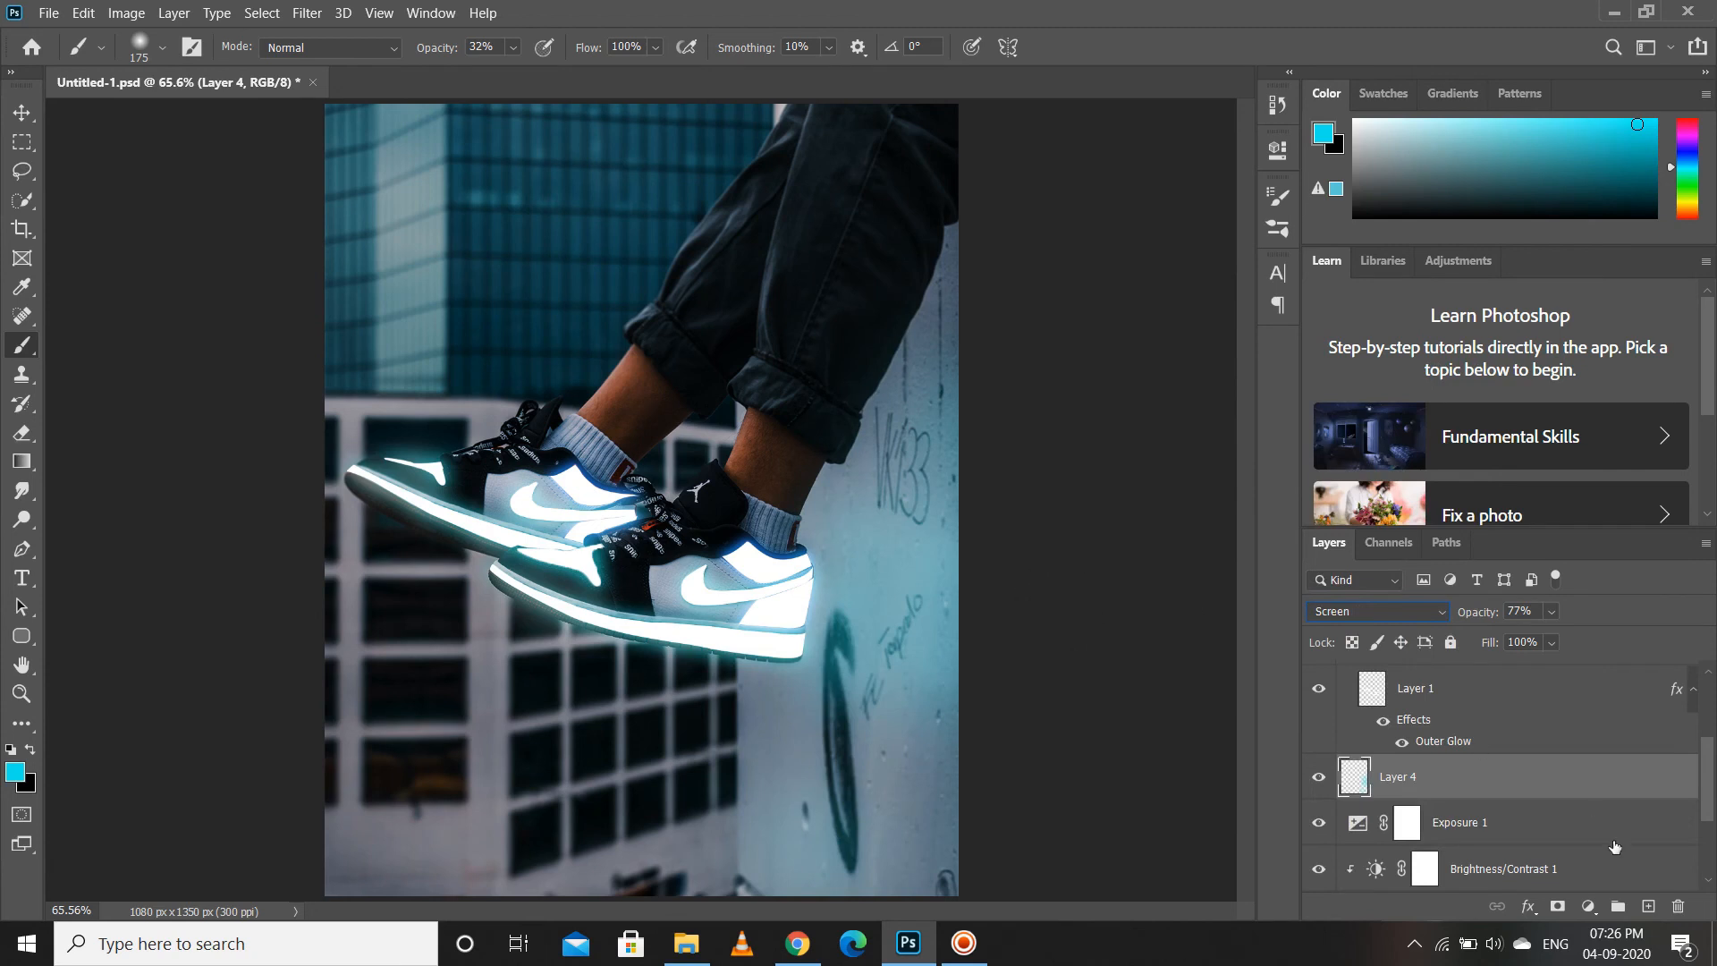
- Add a new layer above Layer 3 in Group 1, set it to Color Dodge, and brush cyan over the front shoe
{"action": "left_click", "coordinate": [1540, 702]}
{"action": "scroll", "coordinate": [1657, 768], "scroll_direction": "up", "scroll_amount": 3}
{"action": "left_click", "coordinate": [1520, 710]}
{"action": "left_click", "coordinate": [1648, 905]}
{"action": "left_click", "coordinate": [1377, 610]}
{"action": "left_click", "coordinate": [1350, 575]}
{"action": "mouse_move", "coordinate": [807, 586]}
{"action": "left_mouse_down"}
{"action": "mouse_move", "coordinate": [787, 640]}
{"action": "mouse_move", "coordinate": [680, 644]}
{"action": "mouse_move", "coordinate": [501, 608]}
{"action": "left_mouse_up"}
{"action": "left_click_drag", "start_coordinate": [766, 644], "coordinate": [782, 637]}
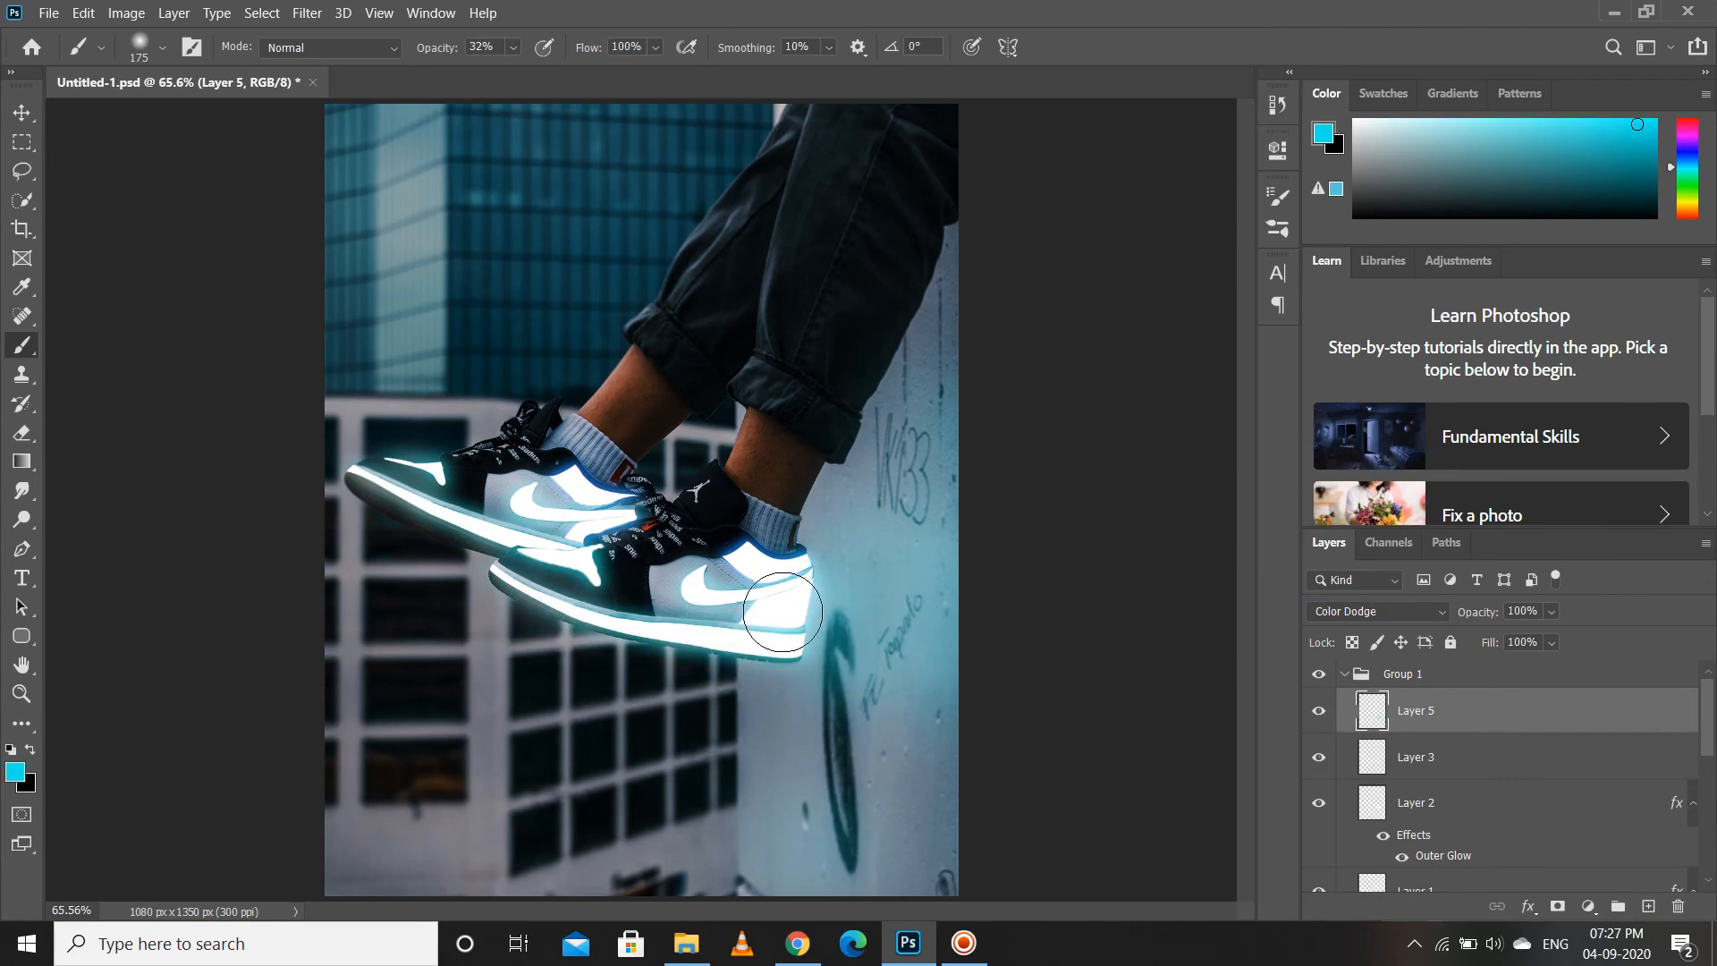
- Sample the blue glow at the heel collar, brush it over both collars, undo the stroke made on the wall, and save the document
{"action": "left_click", "coordinate": [752, 538], "text": "alt"}
{"action": "left_click", "coordinate": [752, 541], "text": "alt"}
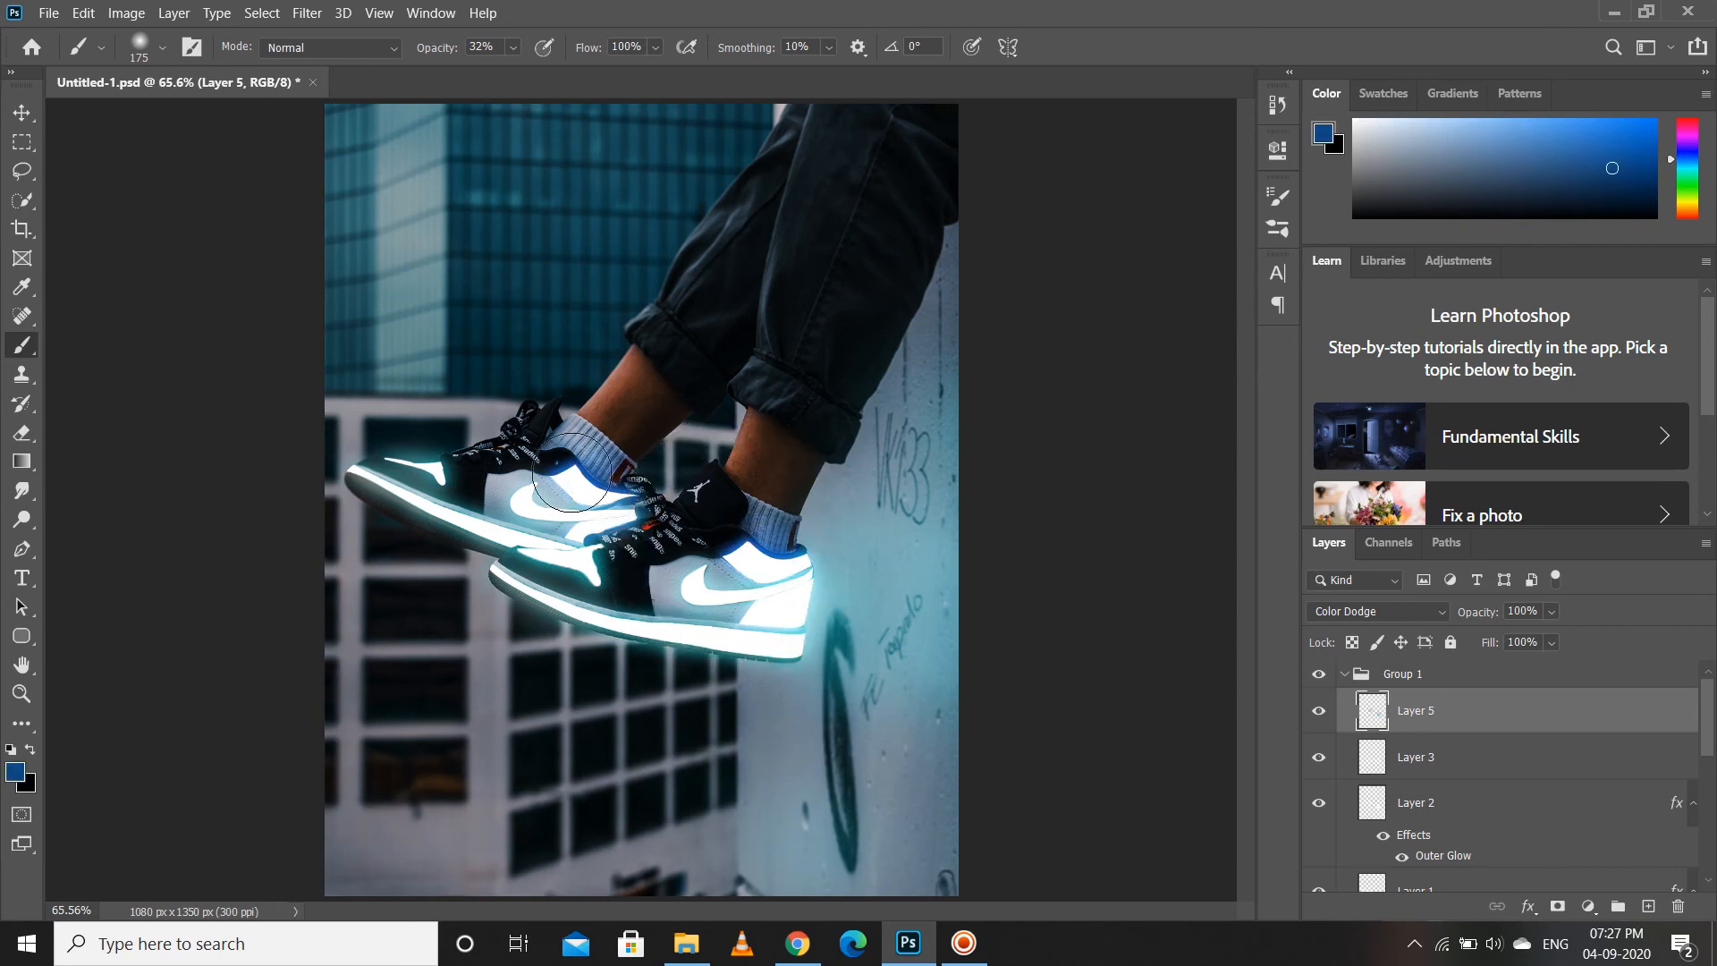
{"action": "mouse_move", "coordinate": [877, 579]}
{"action": "left_mouse_down"}
{"action": "mouse_move", "coordinate": [866, 684]}
{"action": "mouse_move", "coordinate": [809, 854]}
{"action": "left_mouse_up"}
{"action": "key", "text": "ctrl+z"}
{"action": "key", "text": "ctrl+s"}
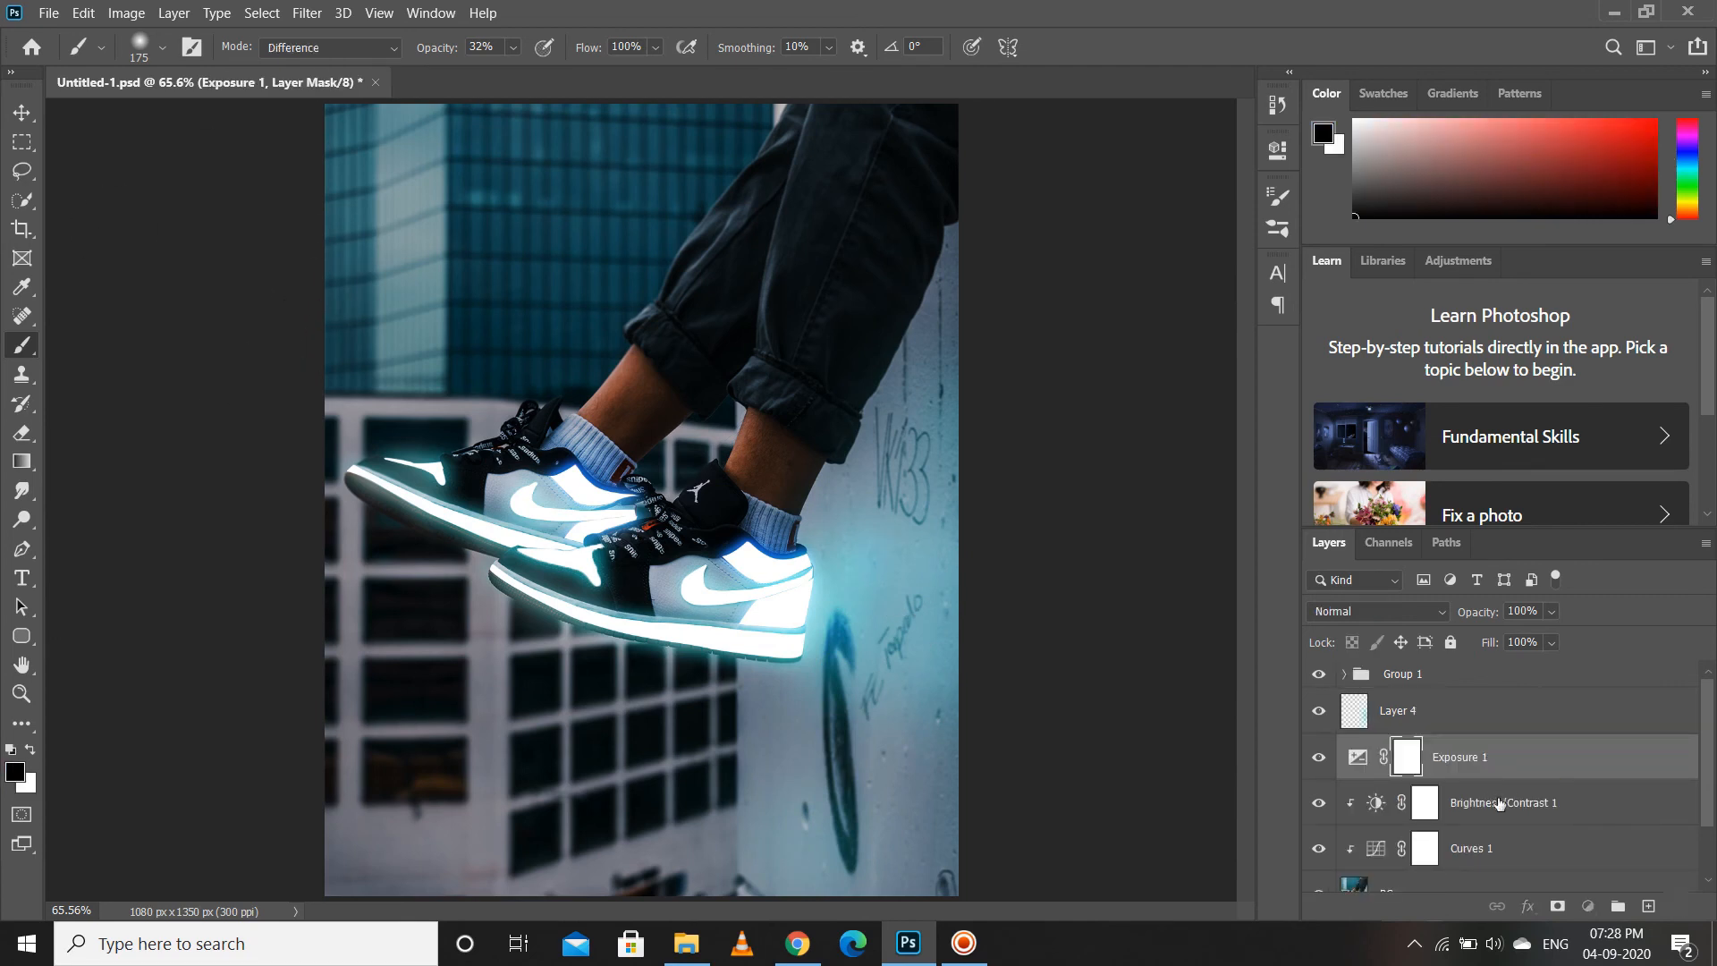
- Merge the Exposure 1, Brightness/Contrast 1 and Curves 1 adjustments with the BG photo layer
{"action": "left_click", "coordinate": [1503, 848], "text": "shift"}
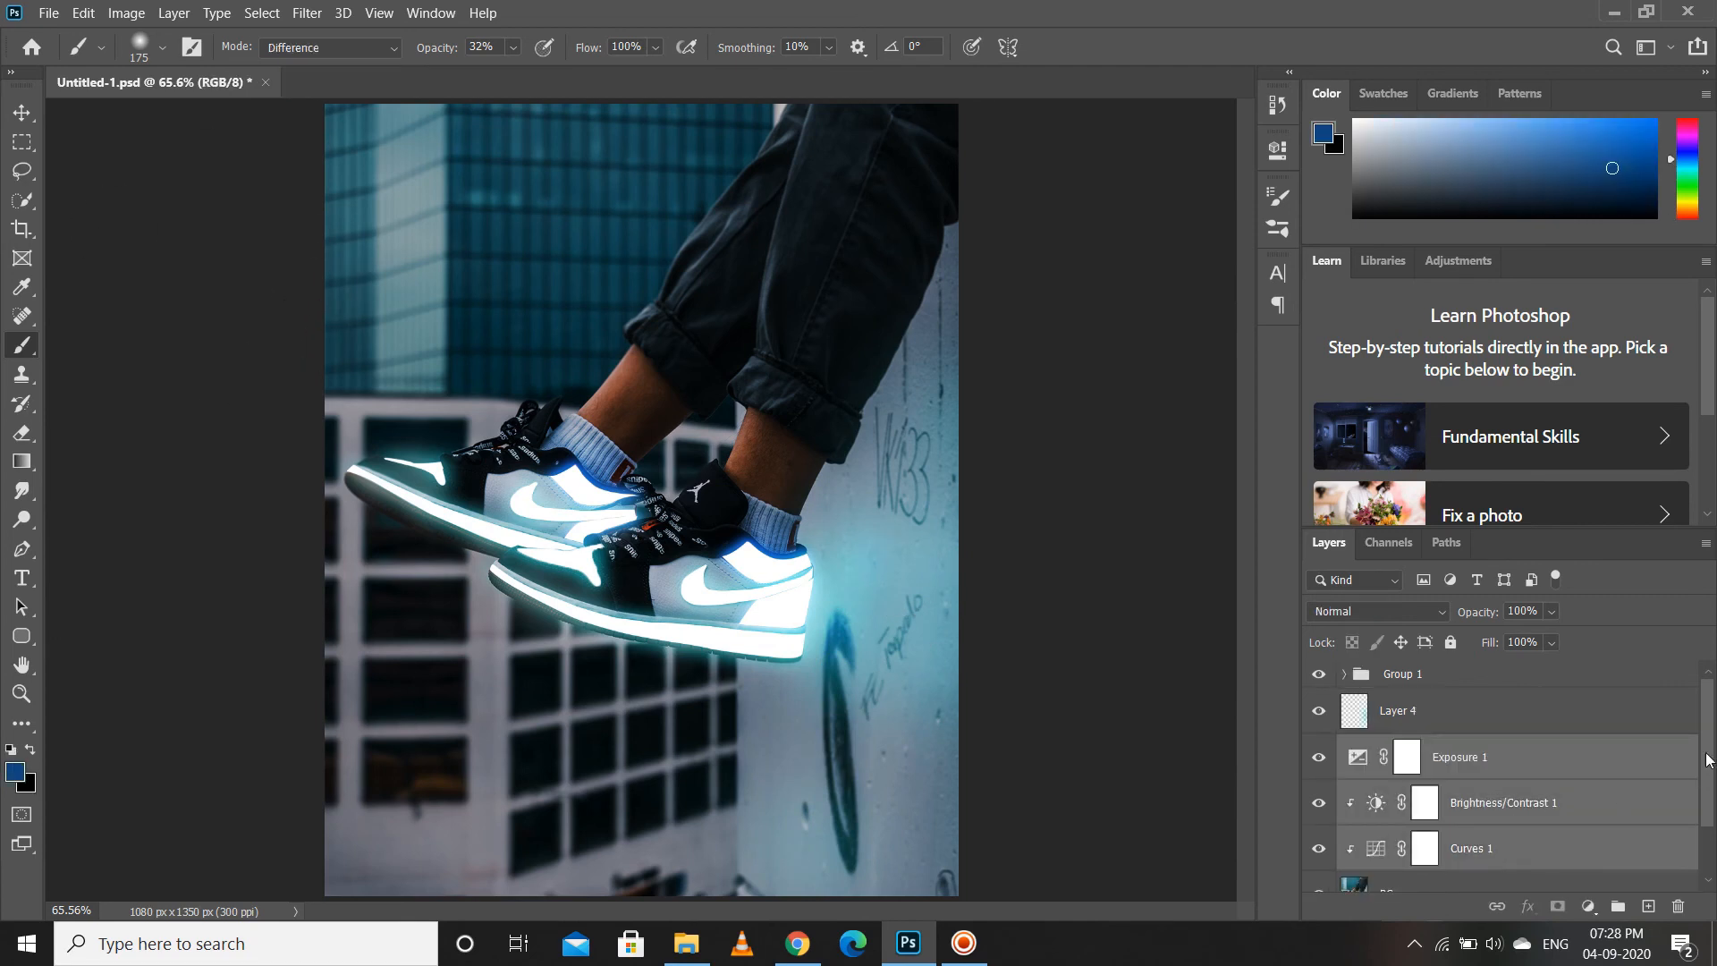
{"action": "left_click_drag", "start_coordinate": [1707, 760], "coordinate": [1701, 824]}
{"action": "left_click", "coordinate": [1443, 826], "text": "shift"}
{"action": "right_click", "coordinate": [1441, 819]}
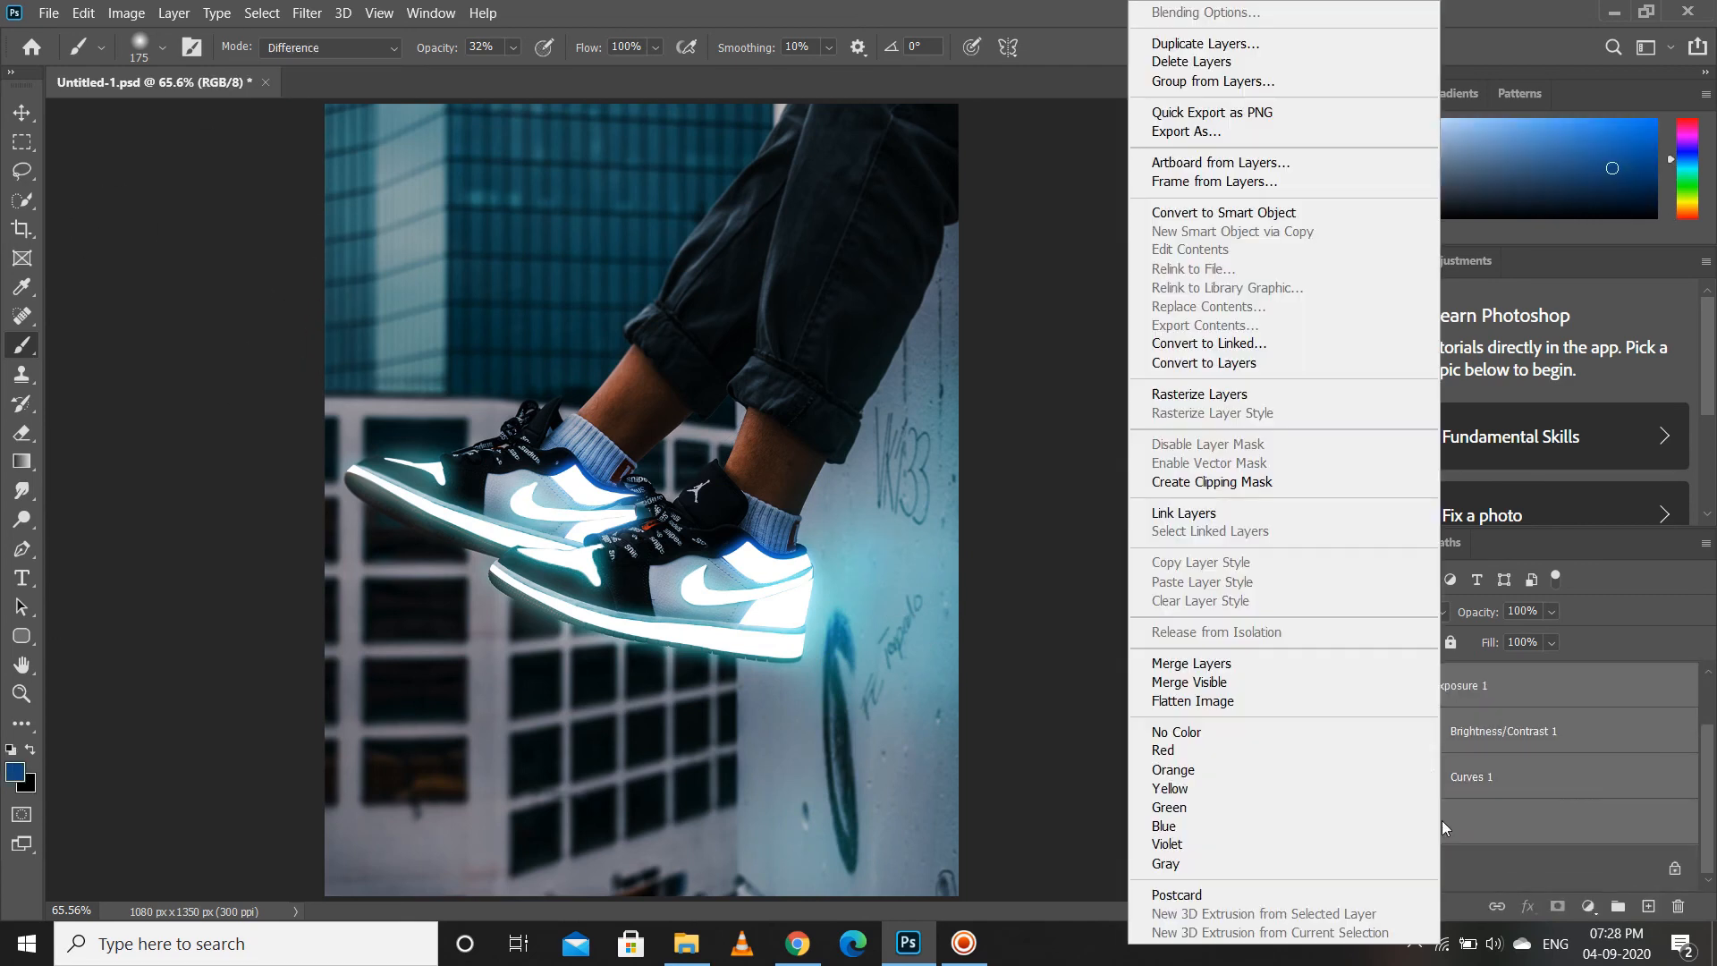
{"action": "left_click", "coordinate": [1274, 664]}
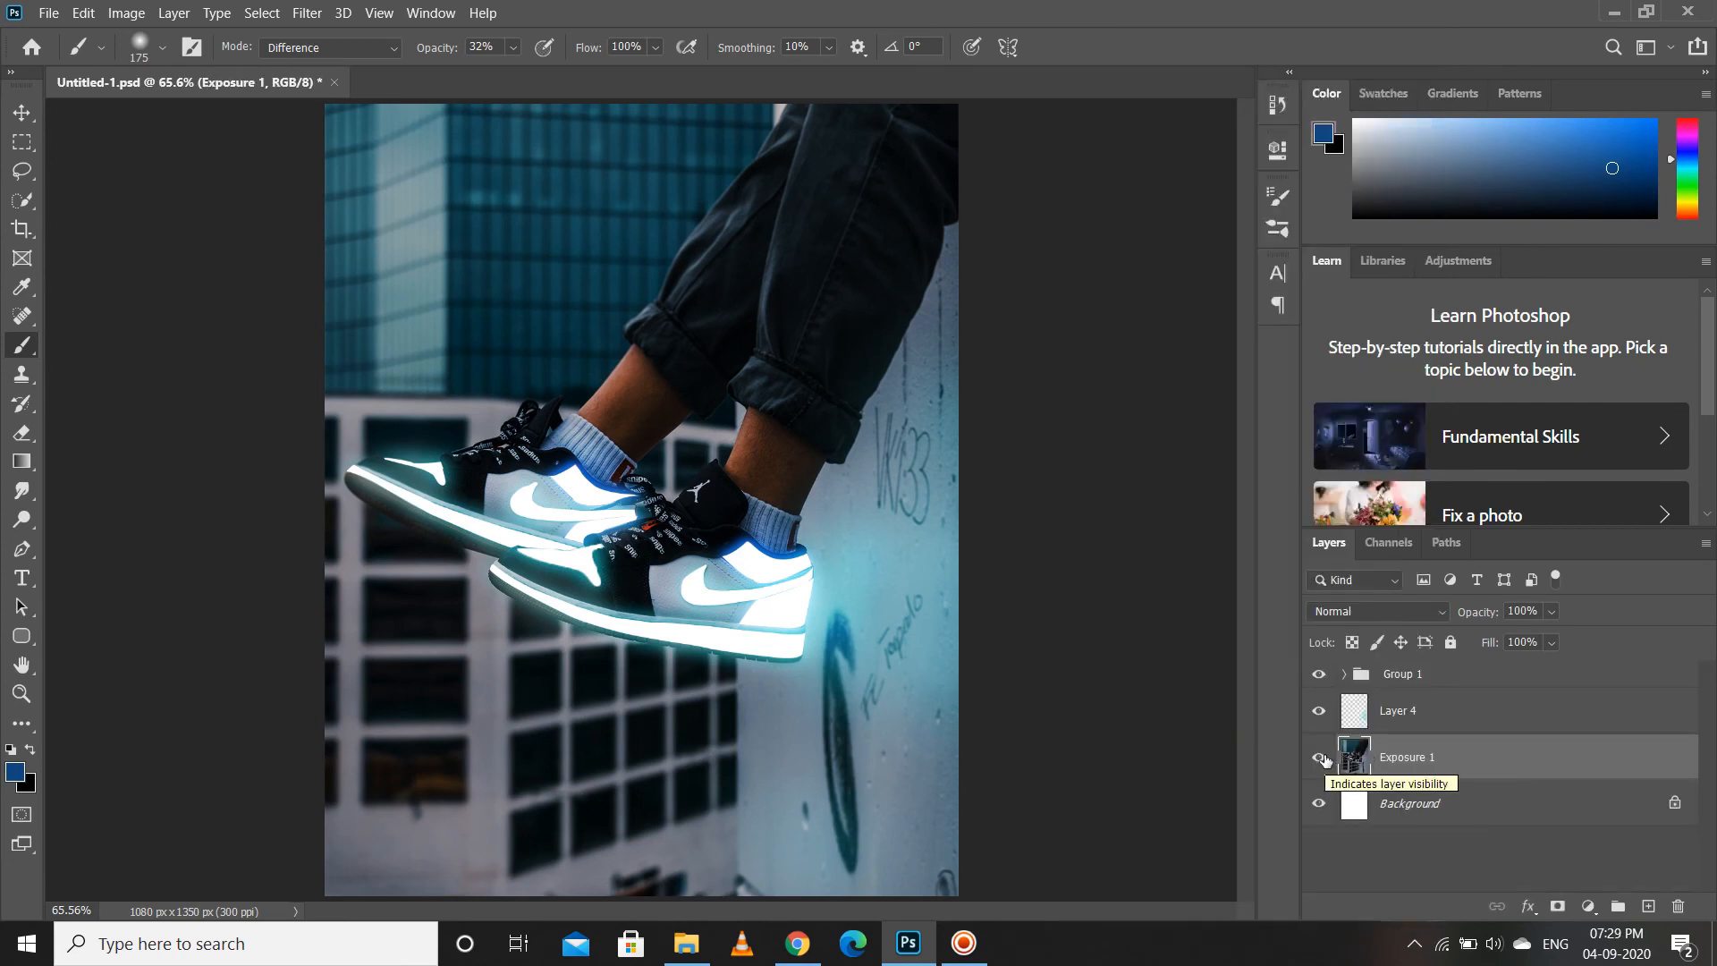
- Grade the Exposure 1 layer with the Camera Raw Filter: Temperature -29, Exposure -0.45, Contrast +7 and Vibrance +14
{"action": "left_click", "coordinate": [306, 13]}
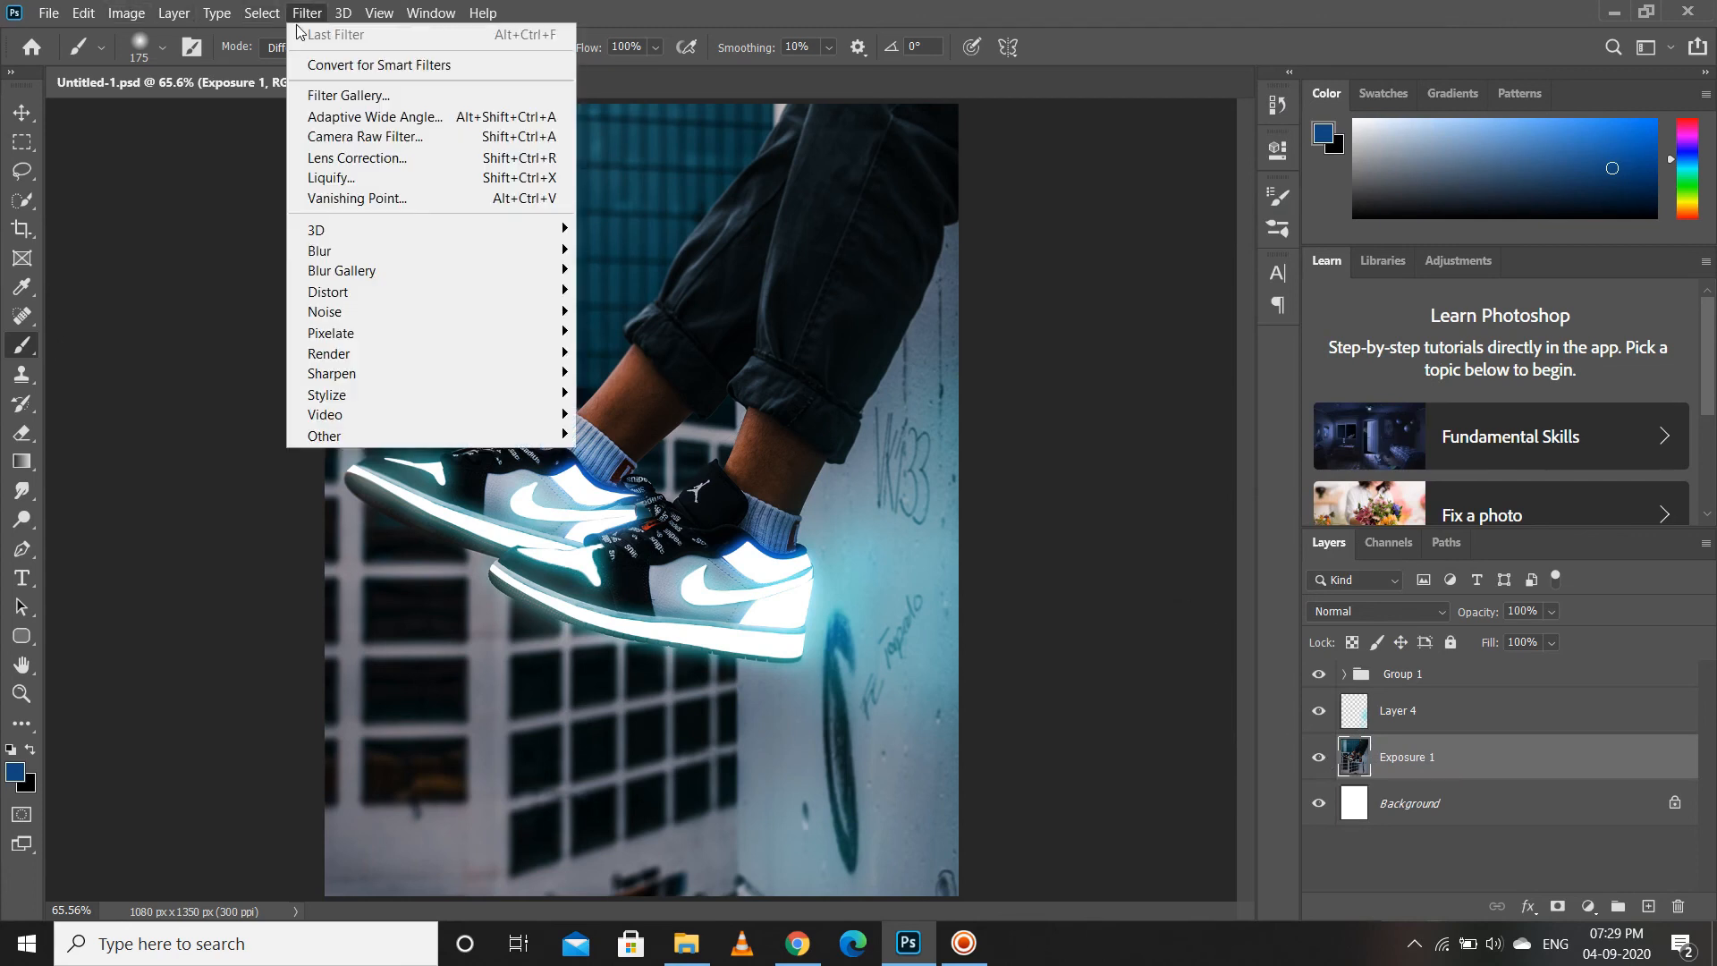
{"action": "left_click", "coordinate": [375, 126]}
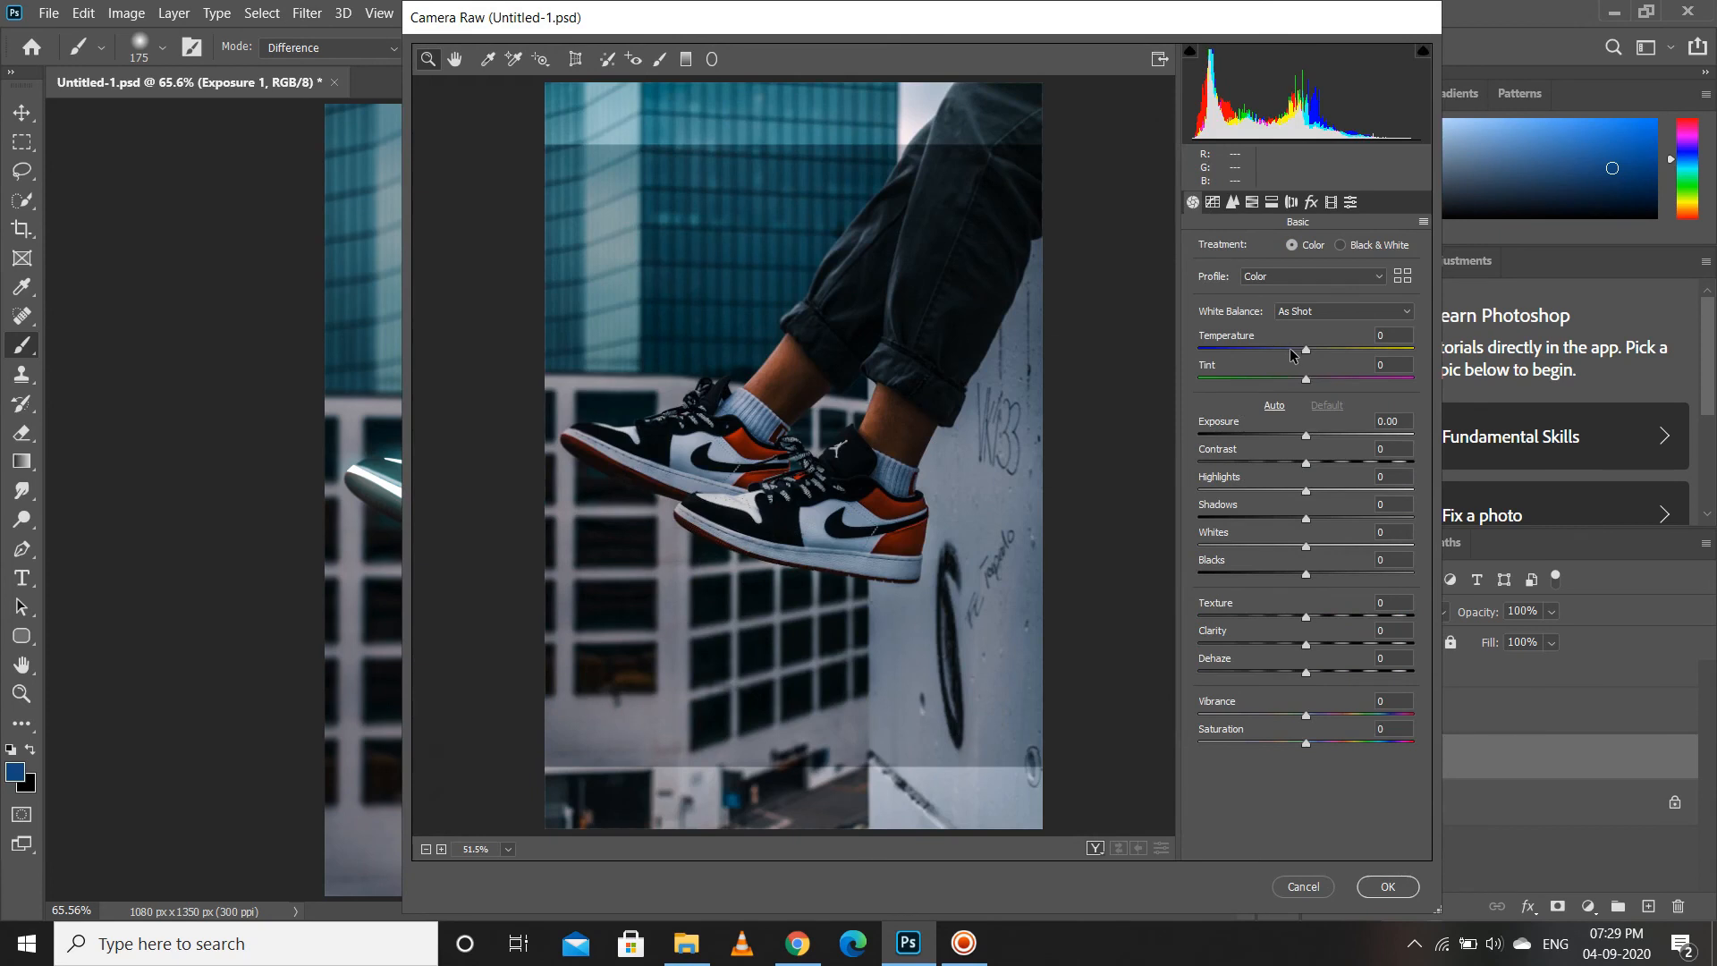
{"action": "left_click_drag", "start_coordinate": [1291, 351], "coordinate": [1278, 352]}
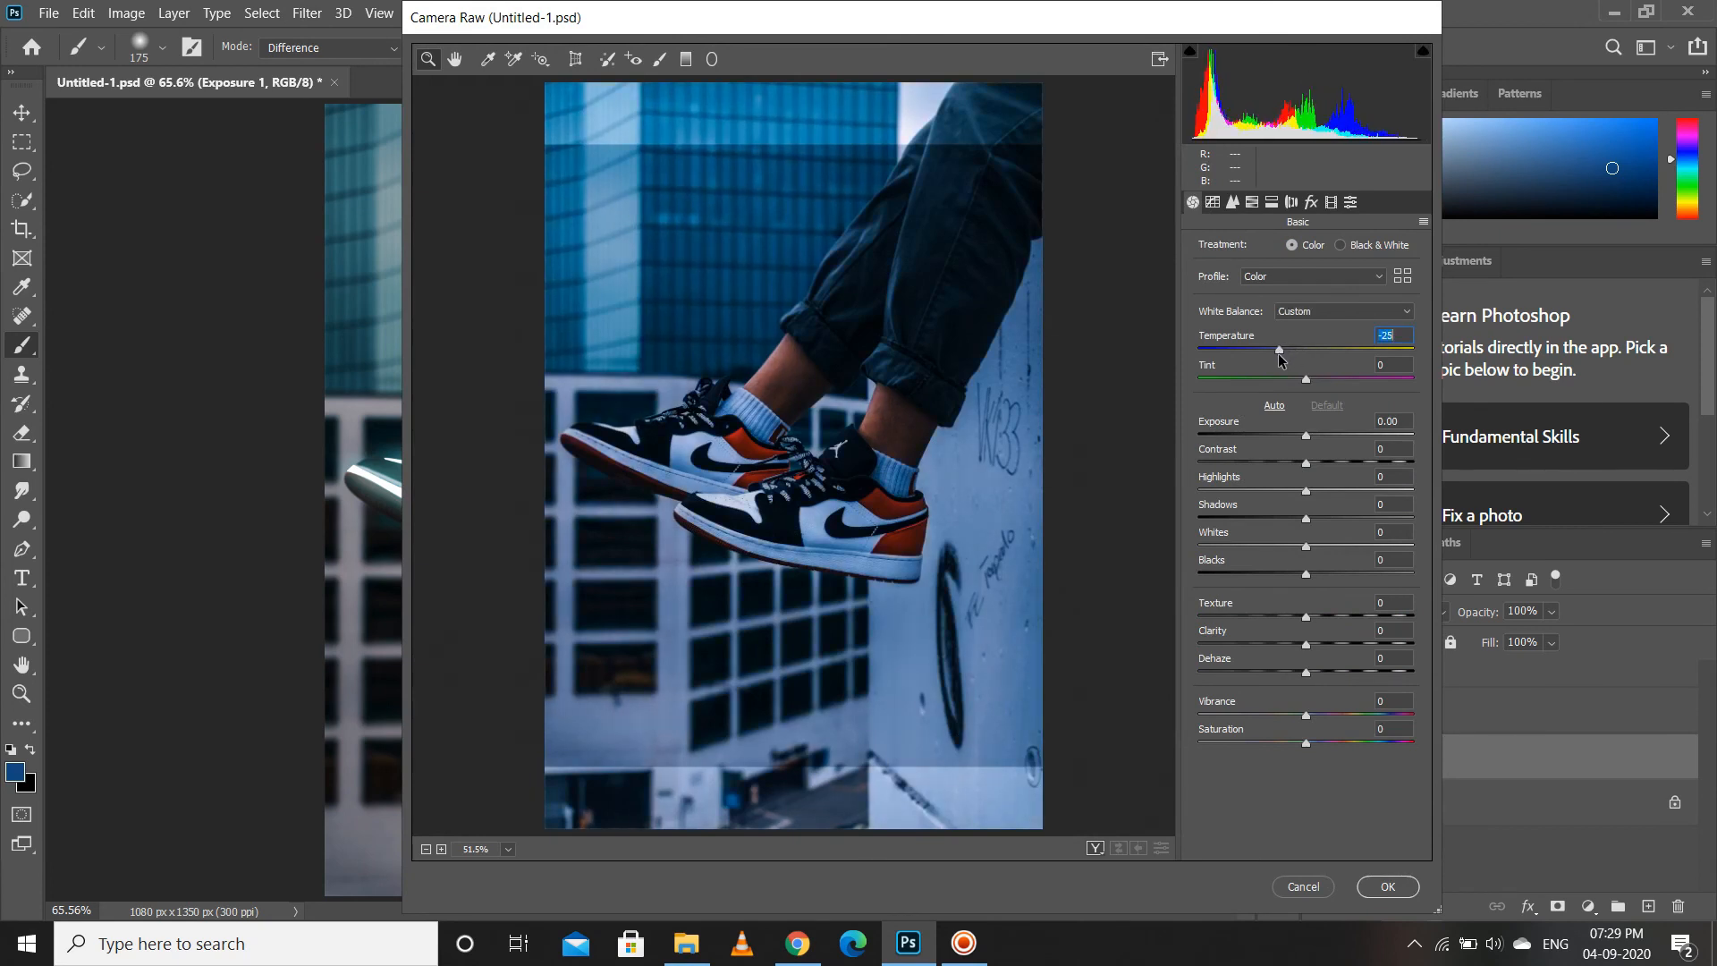
{"action": "left_click", "coordinate": [1294, 435]}
{"action": "left_click_drag", "start_coordinate": [1293, 434], "coordinate": [1296, 436]}
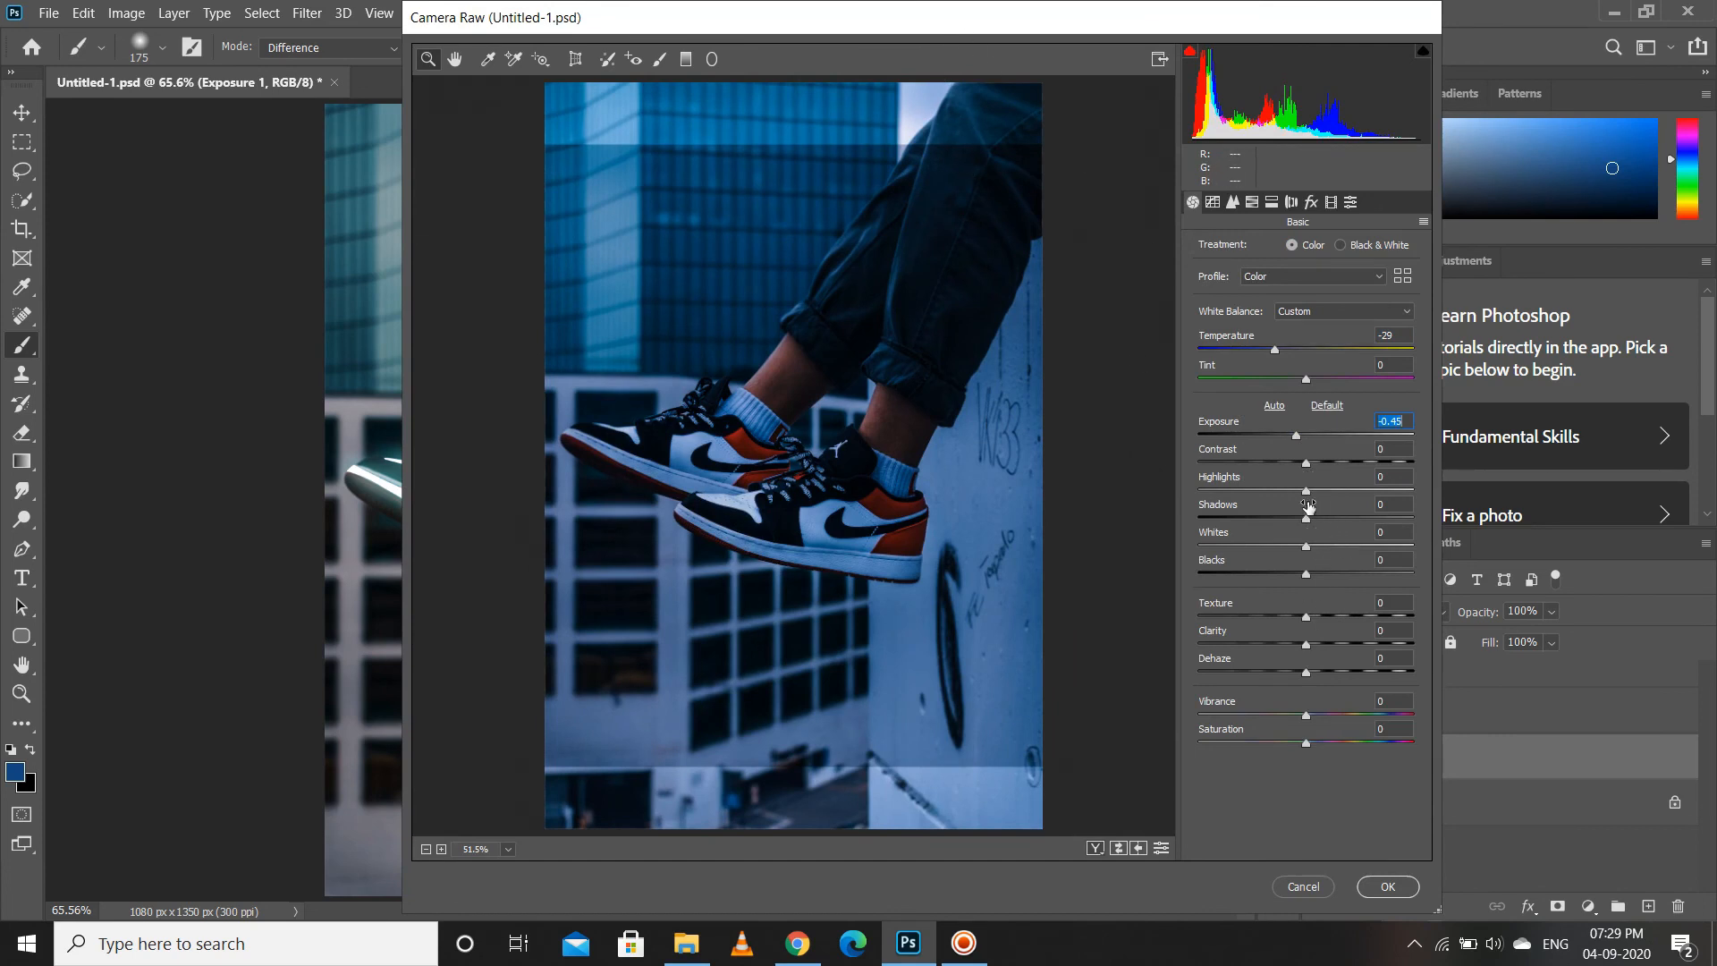
{"action": "left_click_drag", "start_coordinate": [1305, 465], "coordinate": [1313, 465]}
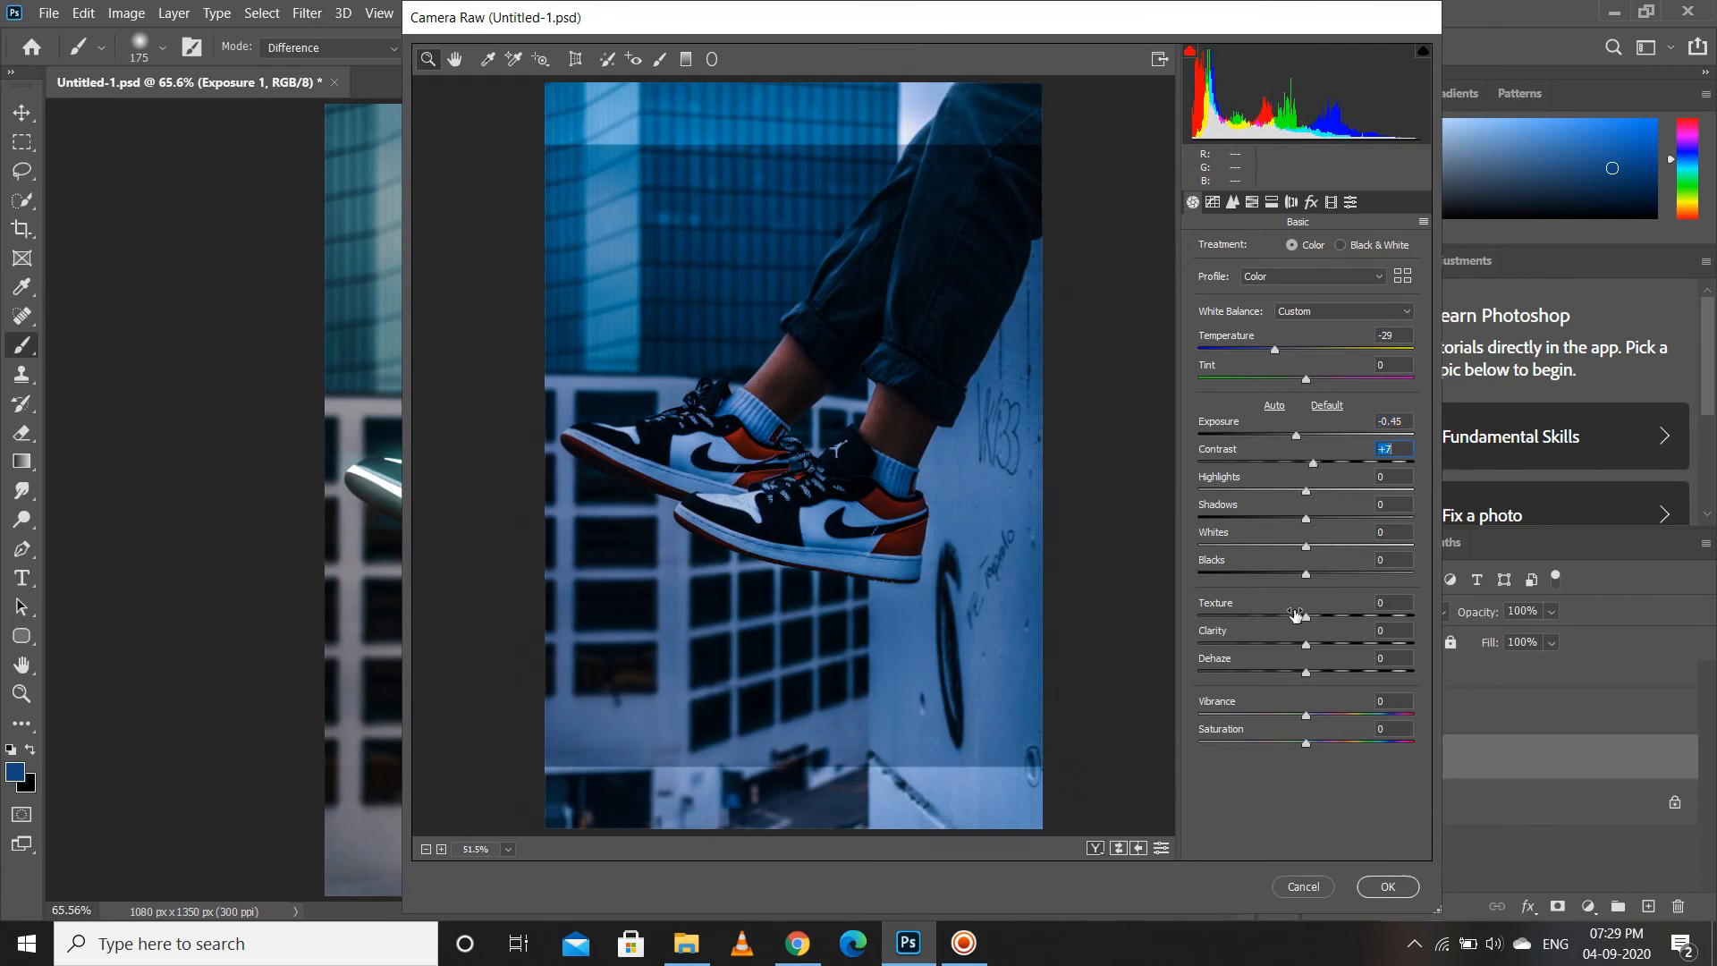
{"action": "left_click_drag", "start_coordinate": [1306, 715], "coordinate": [1321, 715]}
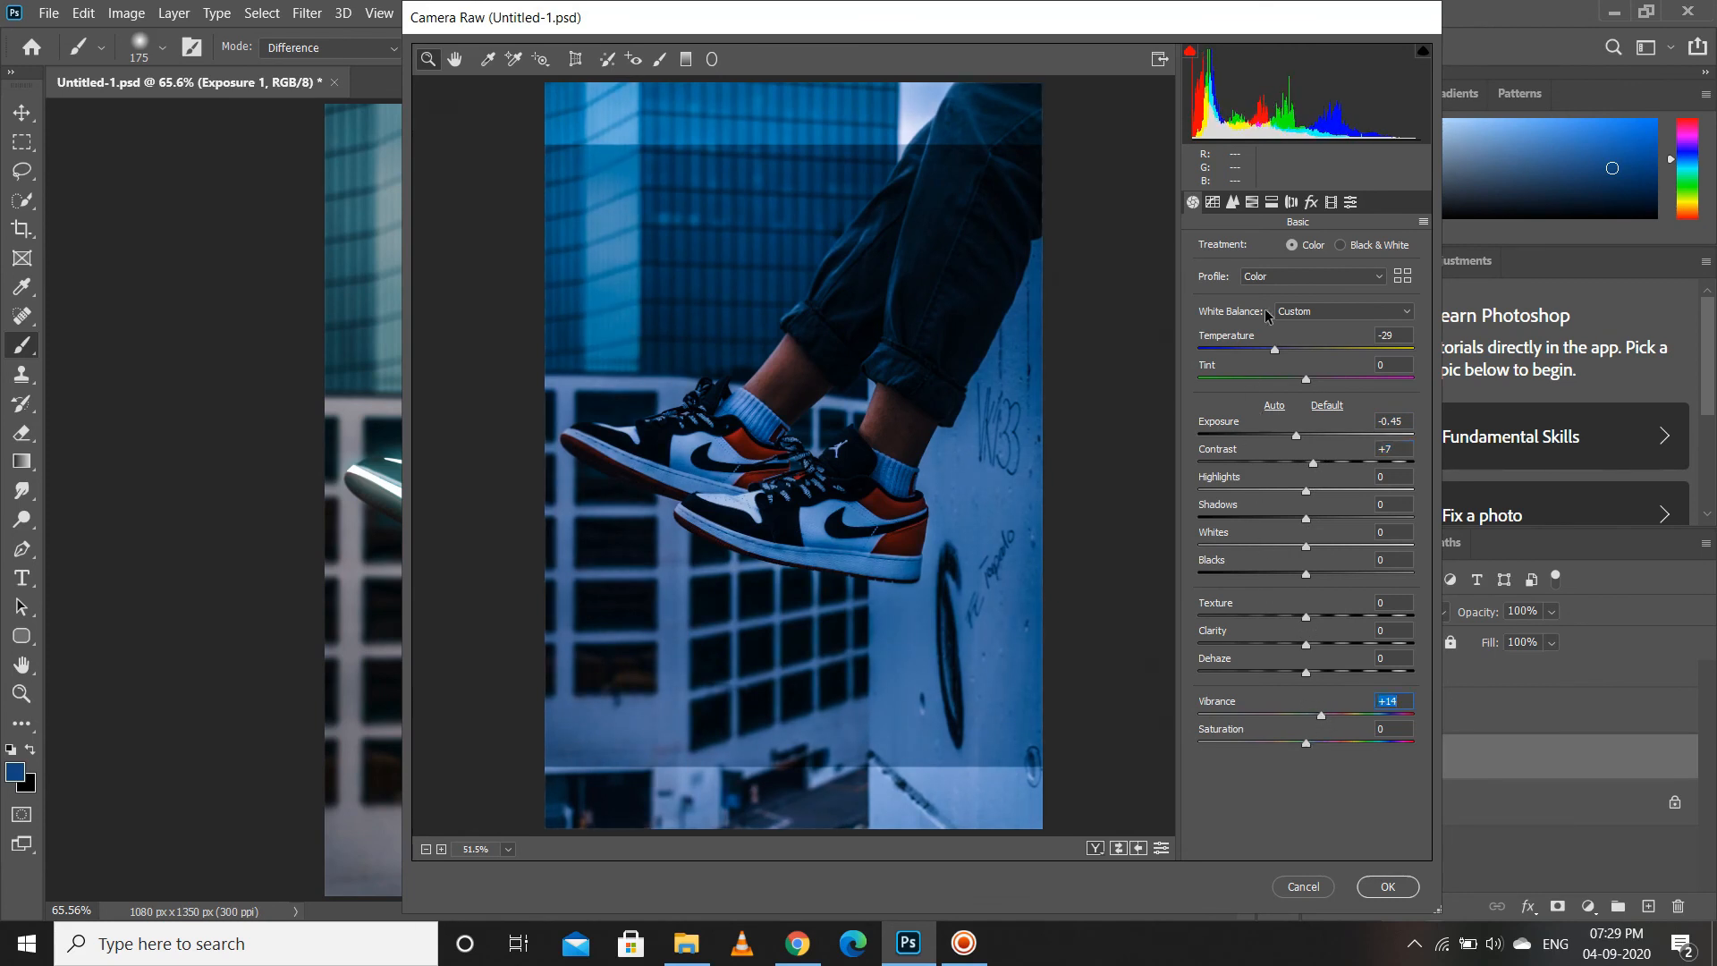
- Set the lens correction Vignetting amount to -100 and apply the Camera Raw grading
{"action": "left_click", "coordinate": [1291, 204]}
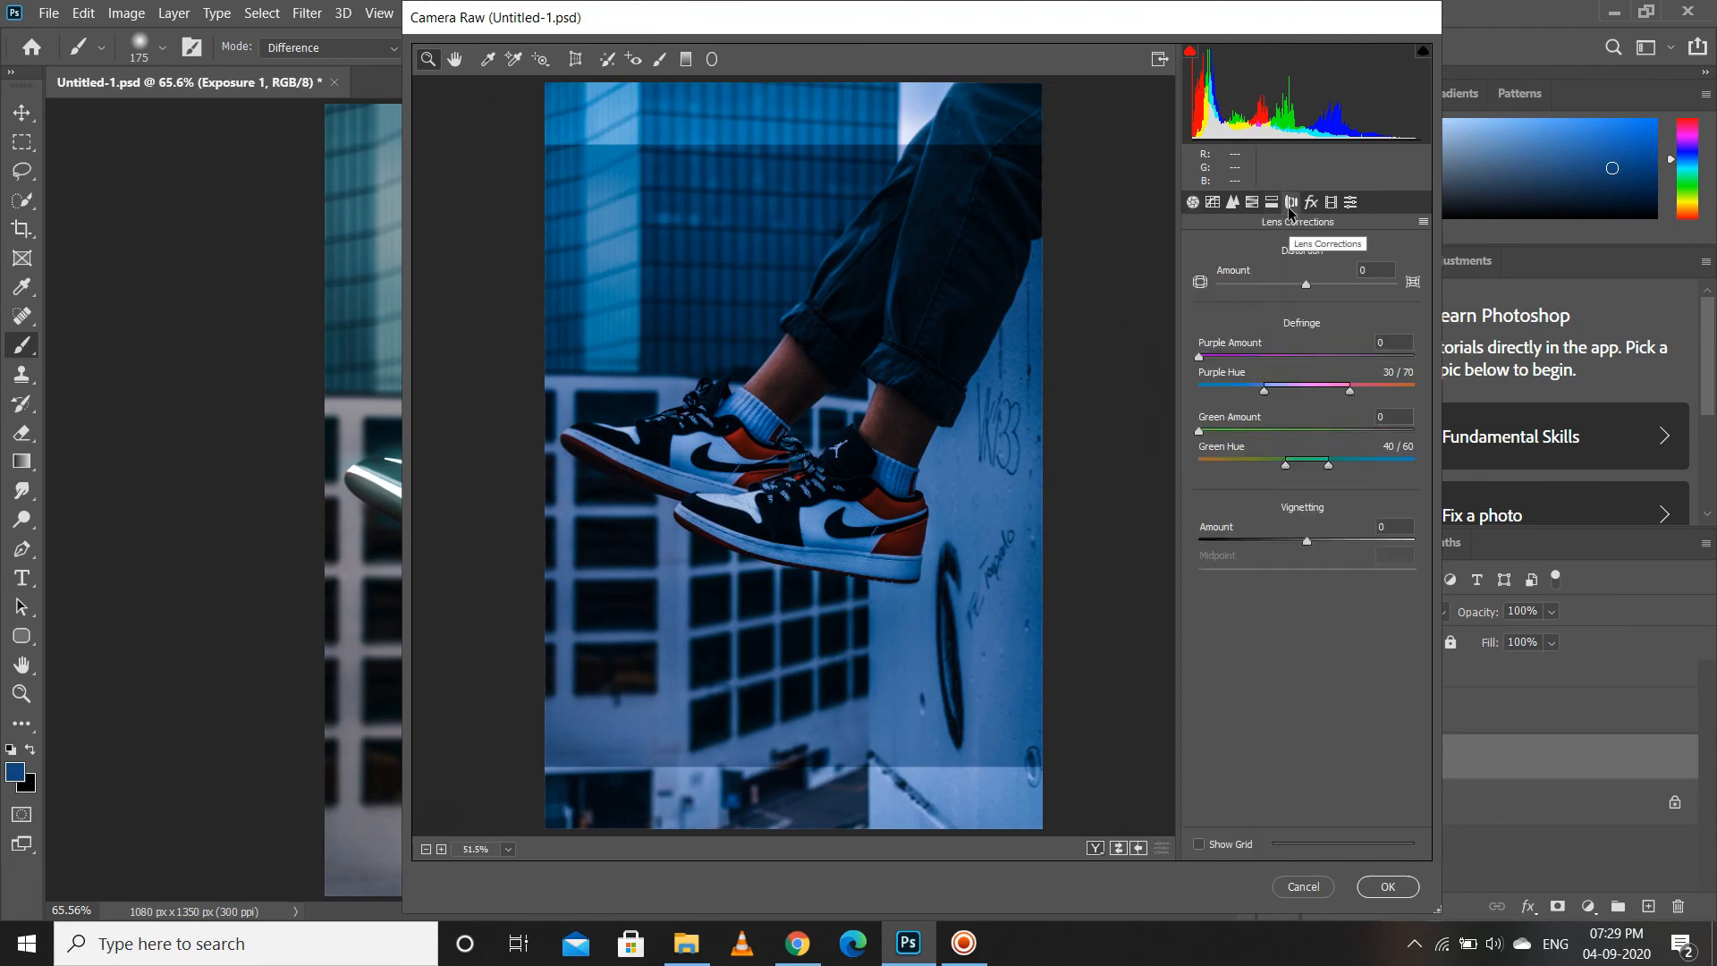
{"action": "left_click", "coordinate": [1271, 541]}
{"action": "left_click_drag", "start_coordinate": [1270, 541], "coordinate": [1146, 547]}
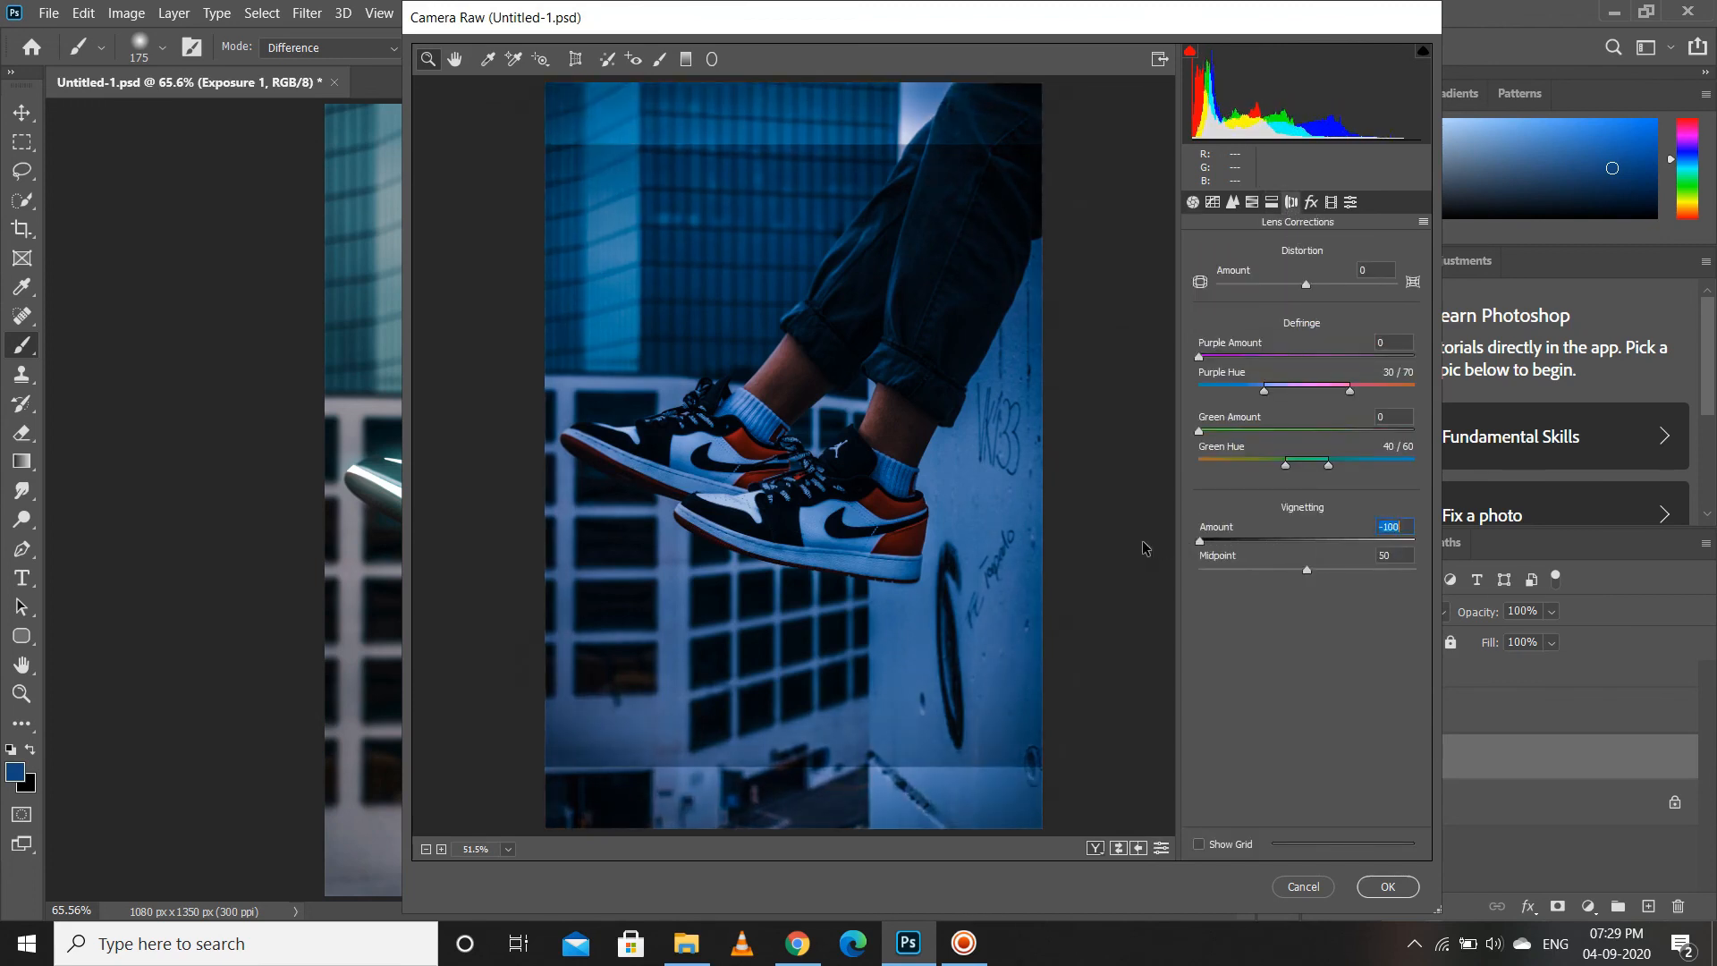
{"action": "left_click", "coordinate": [1386, 890]}
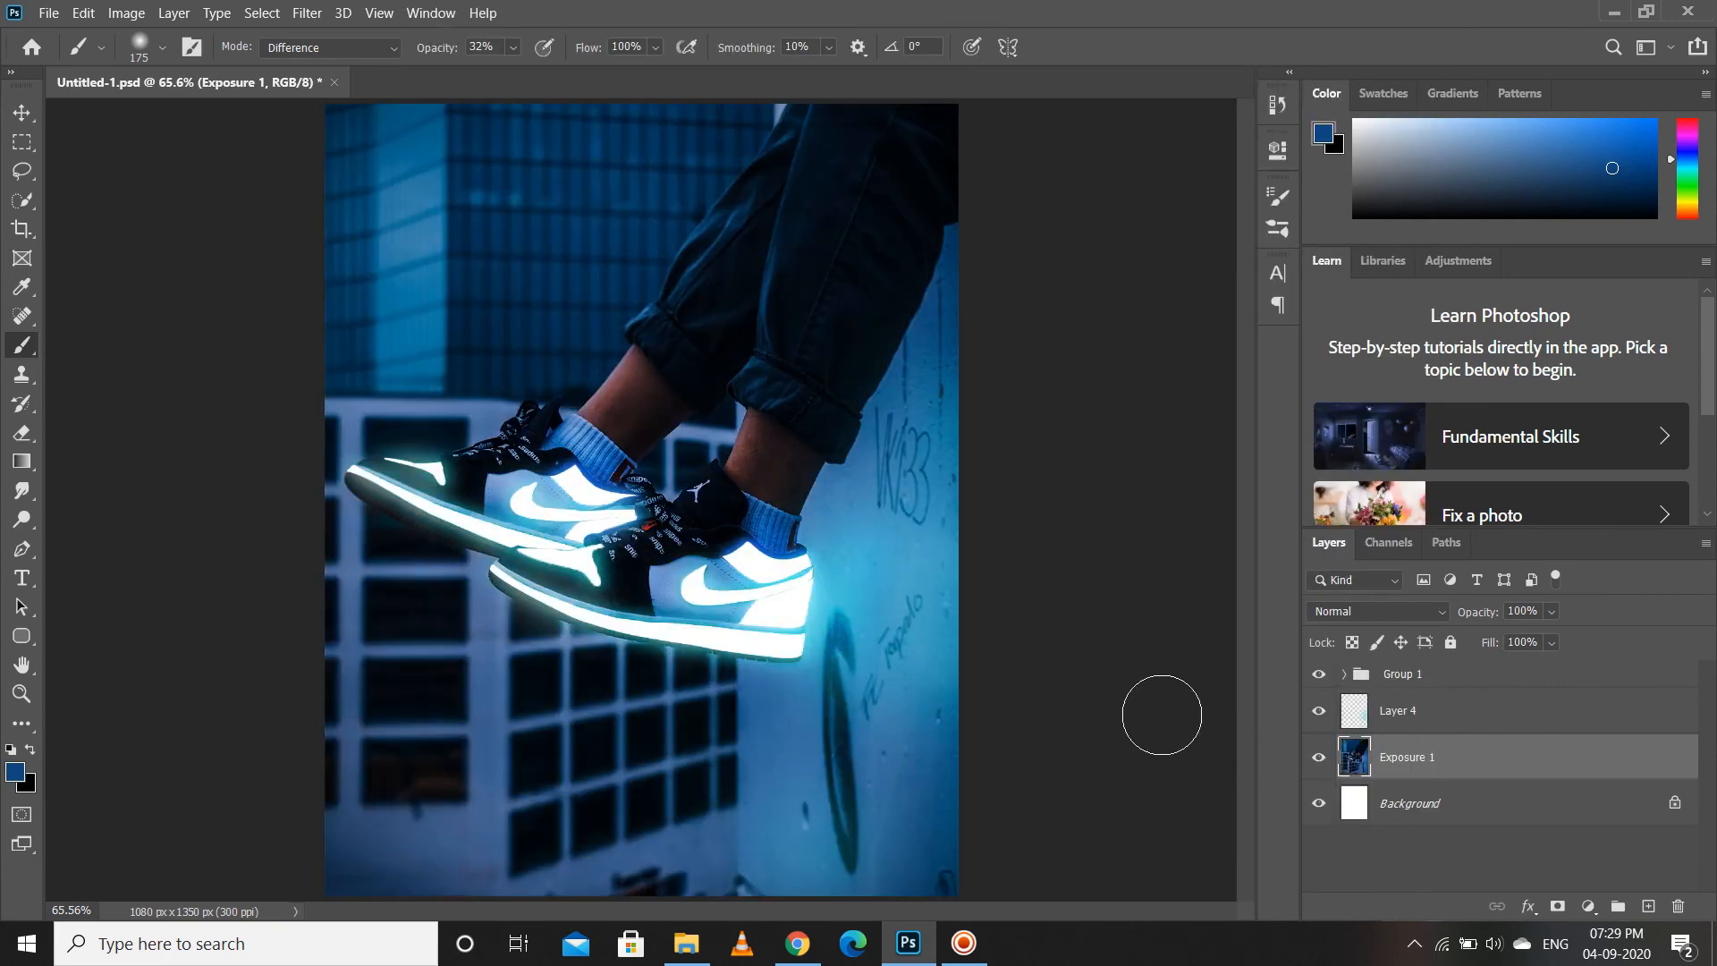
- Toggle the visibility of the Exposure 1 layer and Group 1 to compare the image with and without them
{"action": "left_click", "coordinate": [1320, 757]}
{"action": "left_click", "coordinate": [1322, 759]}
{"action": "left_click", "coordinate": [1319, 758]}
{"action": "left_click", "coordinate": [1320, 758]}
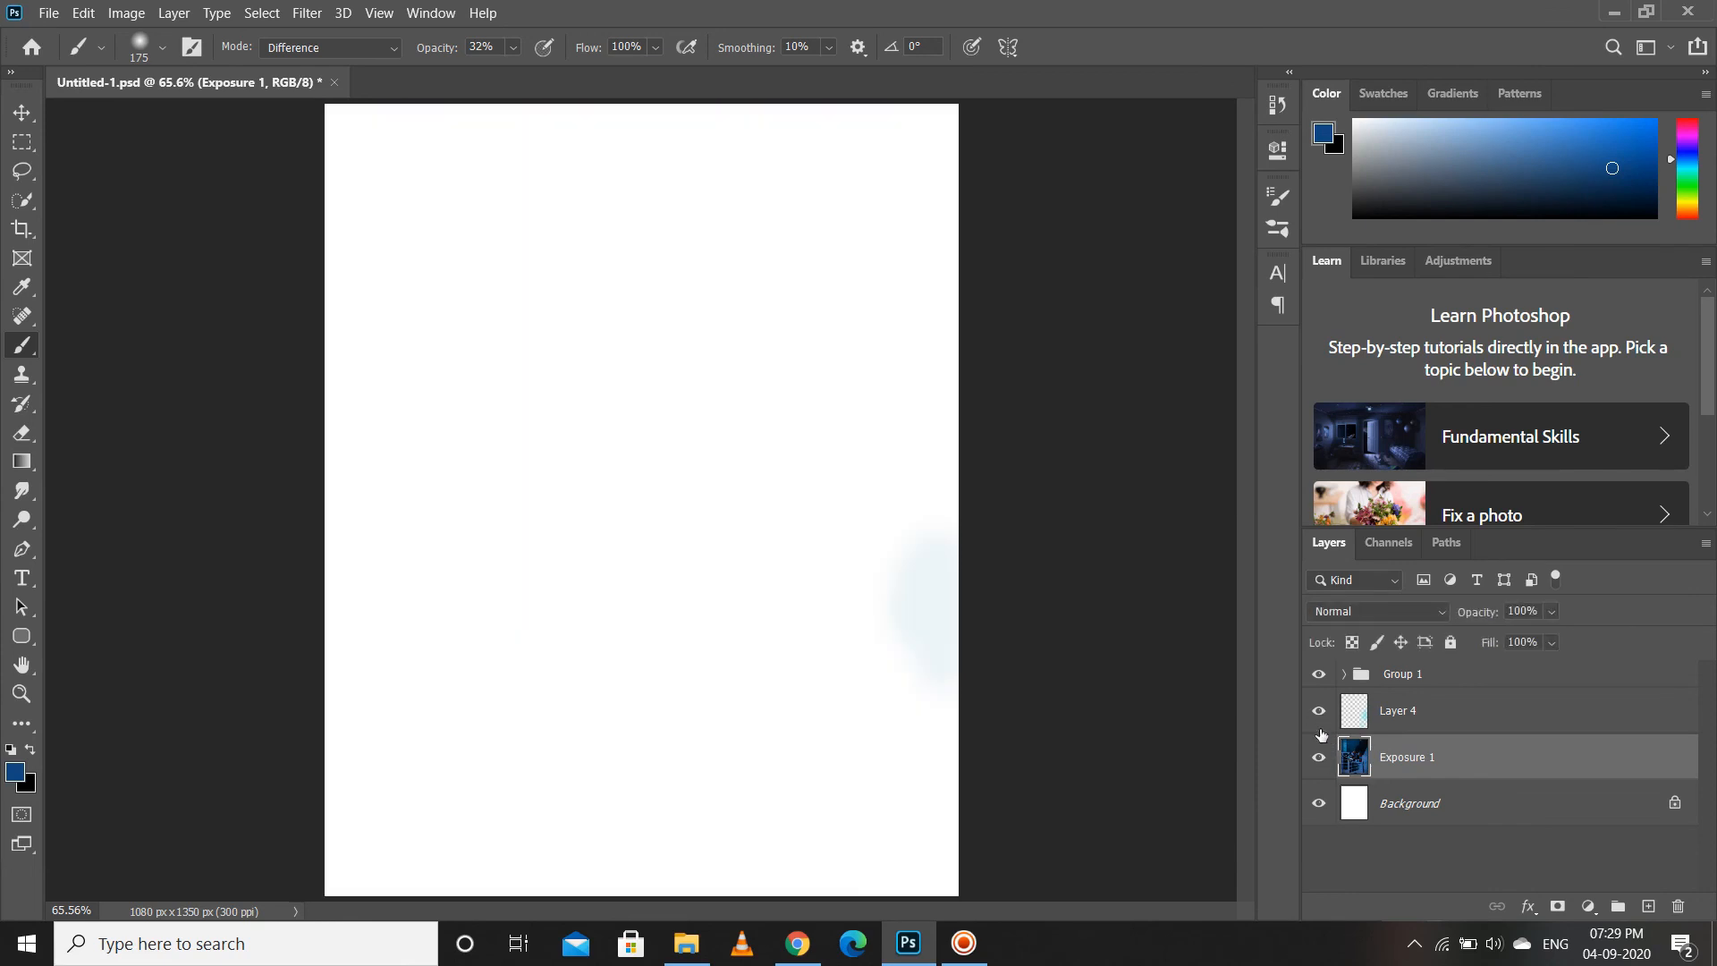
{"action": "left_click", "coordinate": [1320, 680]}
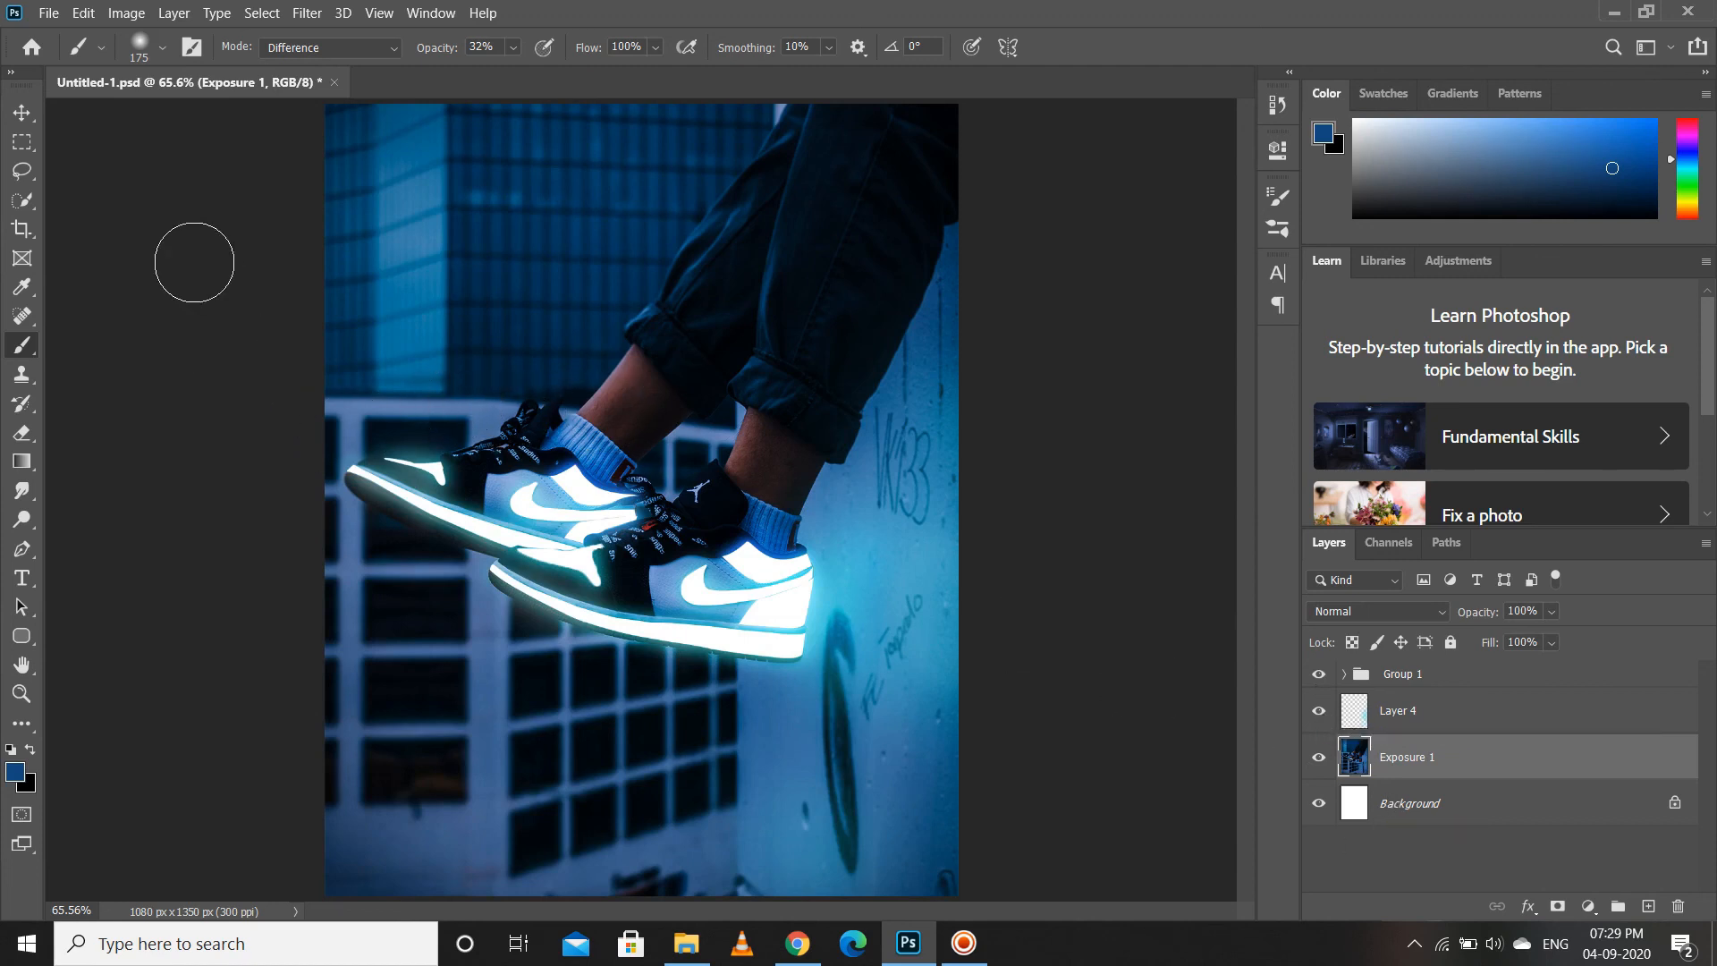
- Save the document, and save a JPEG copy named Untitled-1 in Downloads with quality 8 and Progressive format
{"action": "key", "text": "ctrl+s"}
{"action": "left_click", "coordinate": [49, 14]}
{"action": "left_click", "coordinate": [158, 278]}
{"action": "left_click", "coordinate": [449, 445]}
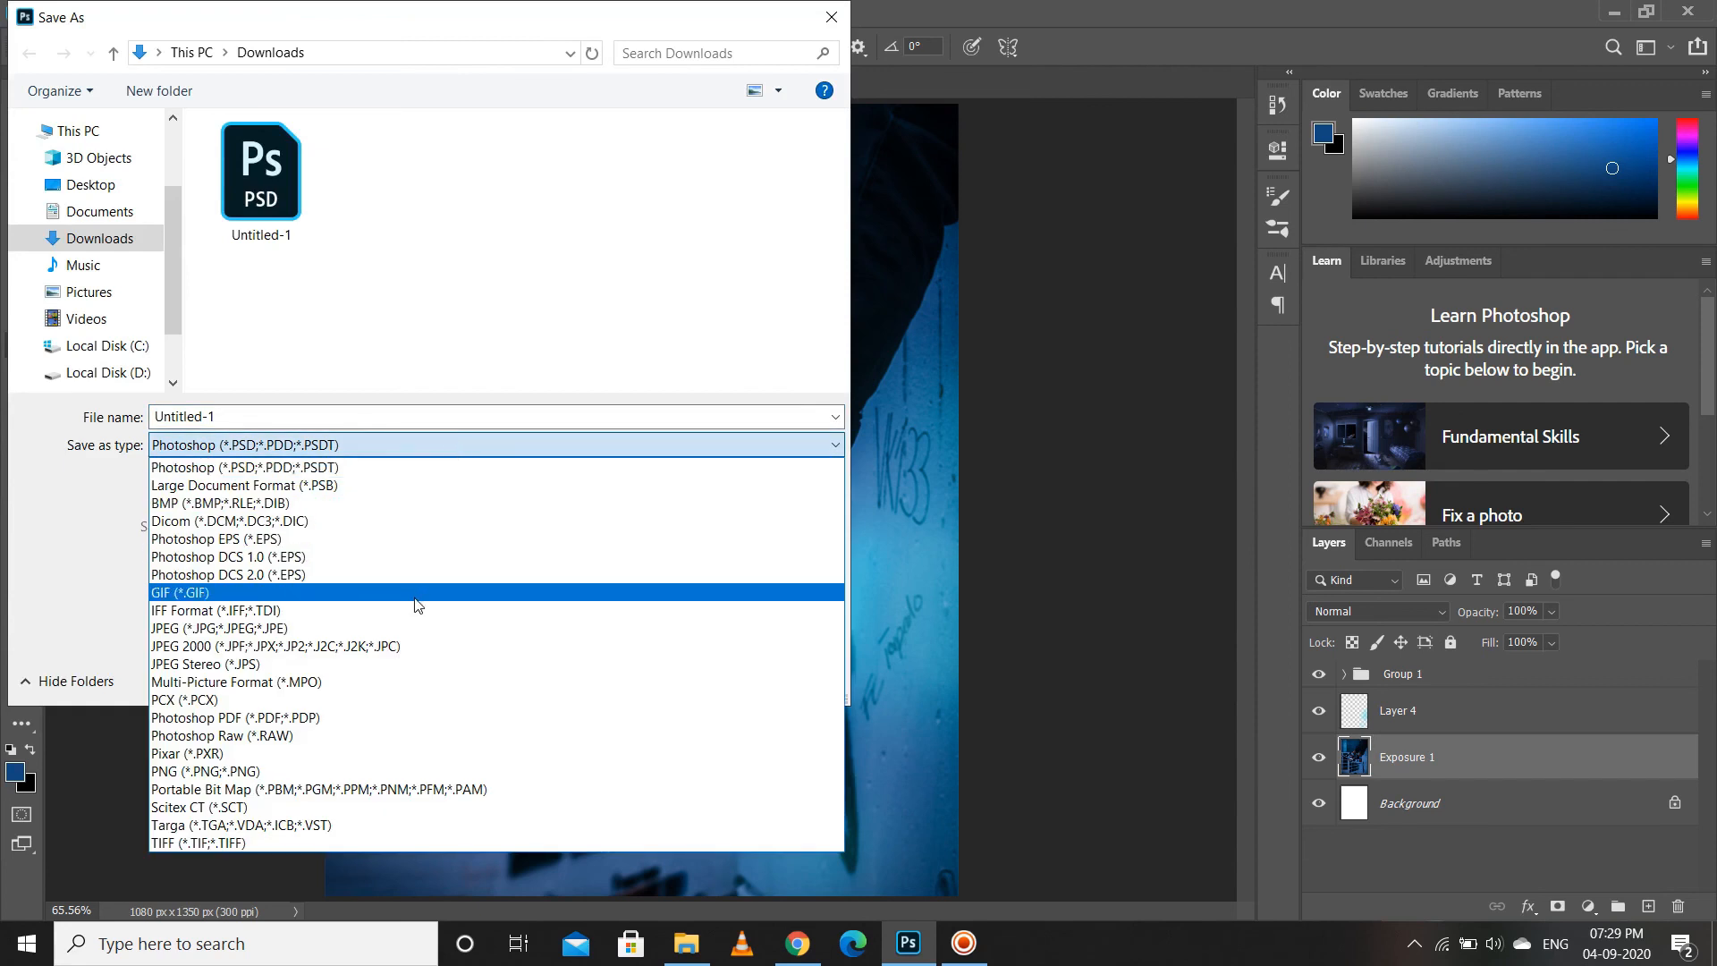
{"action": "left_click", "coordinate": [409, 627]}
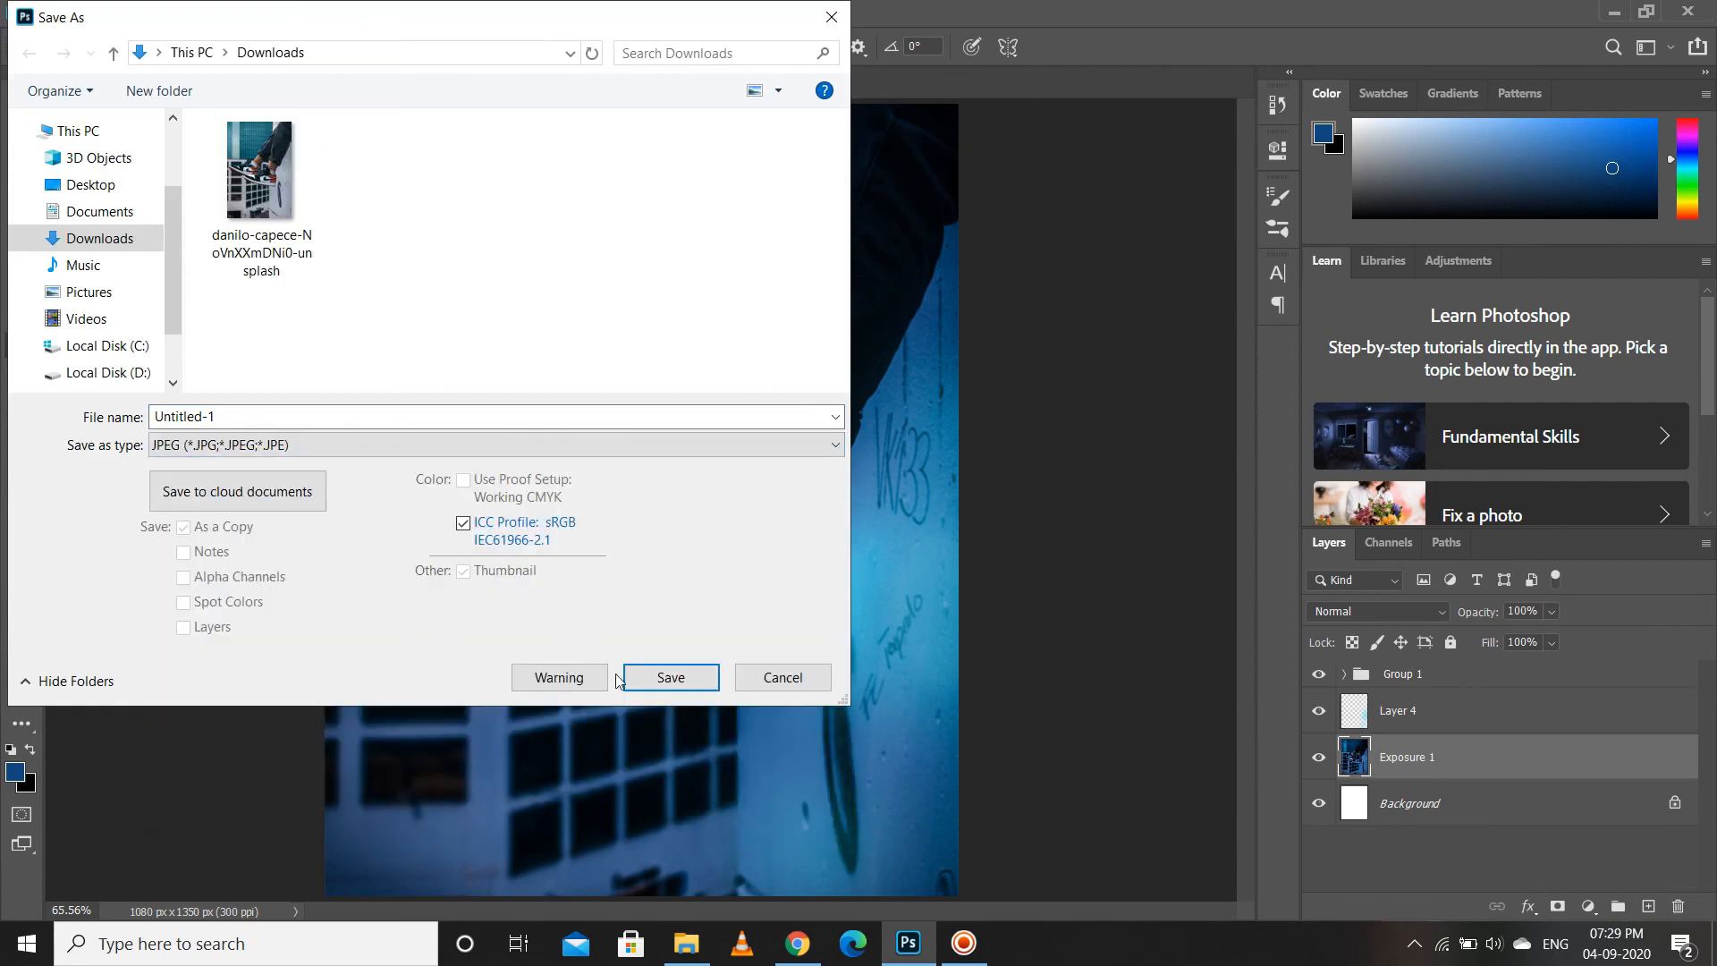
{"action": "left_click", "coordinate": [644, 685]}
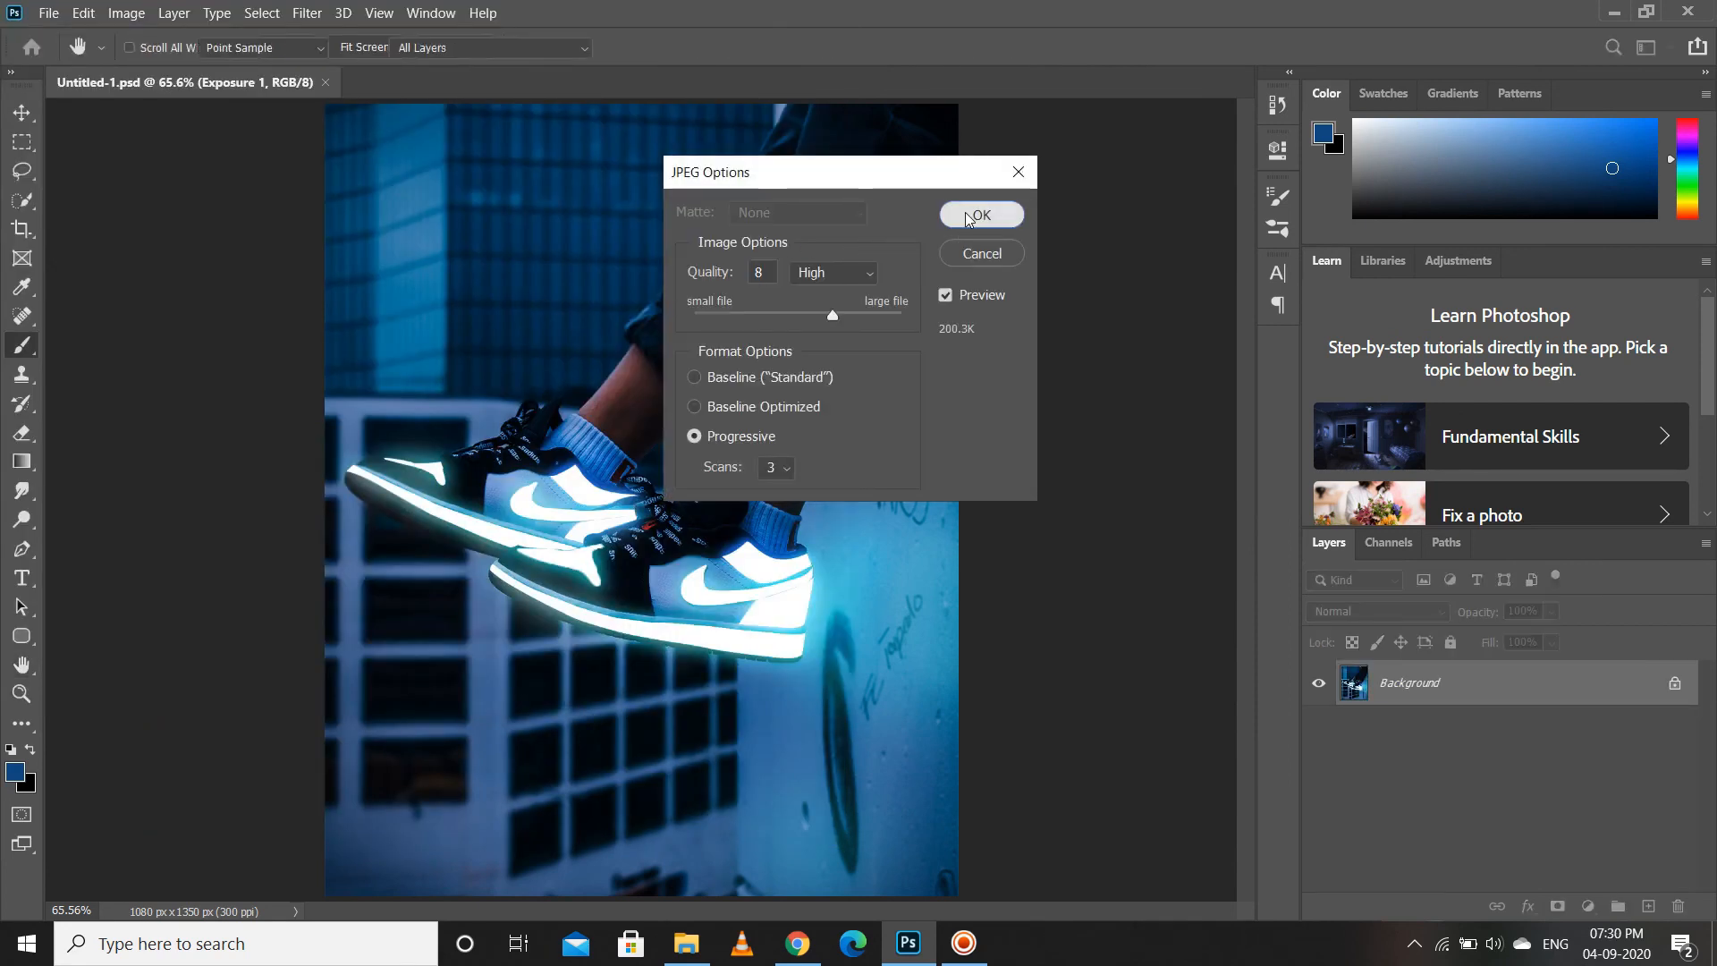
{"action": "left_click", "coordinate": [977, 215]}
{"action": "left_click", "coordinate": [964, 943]}
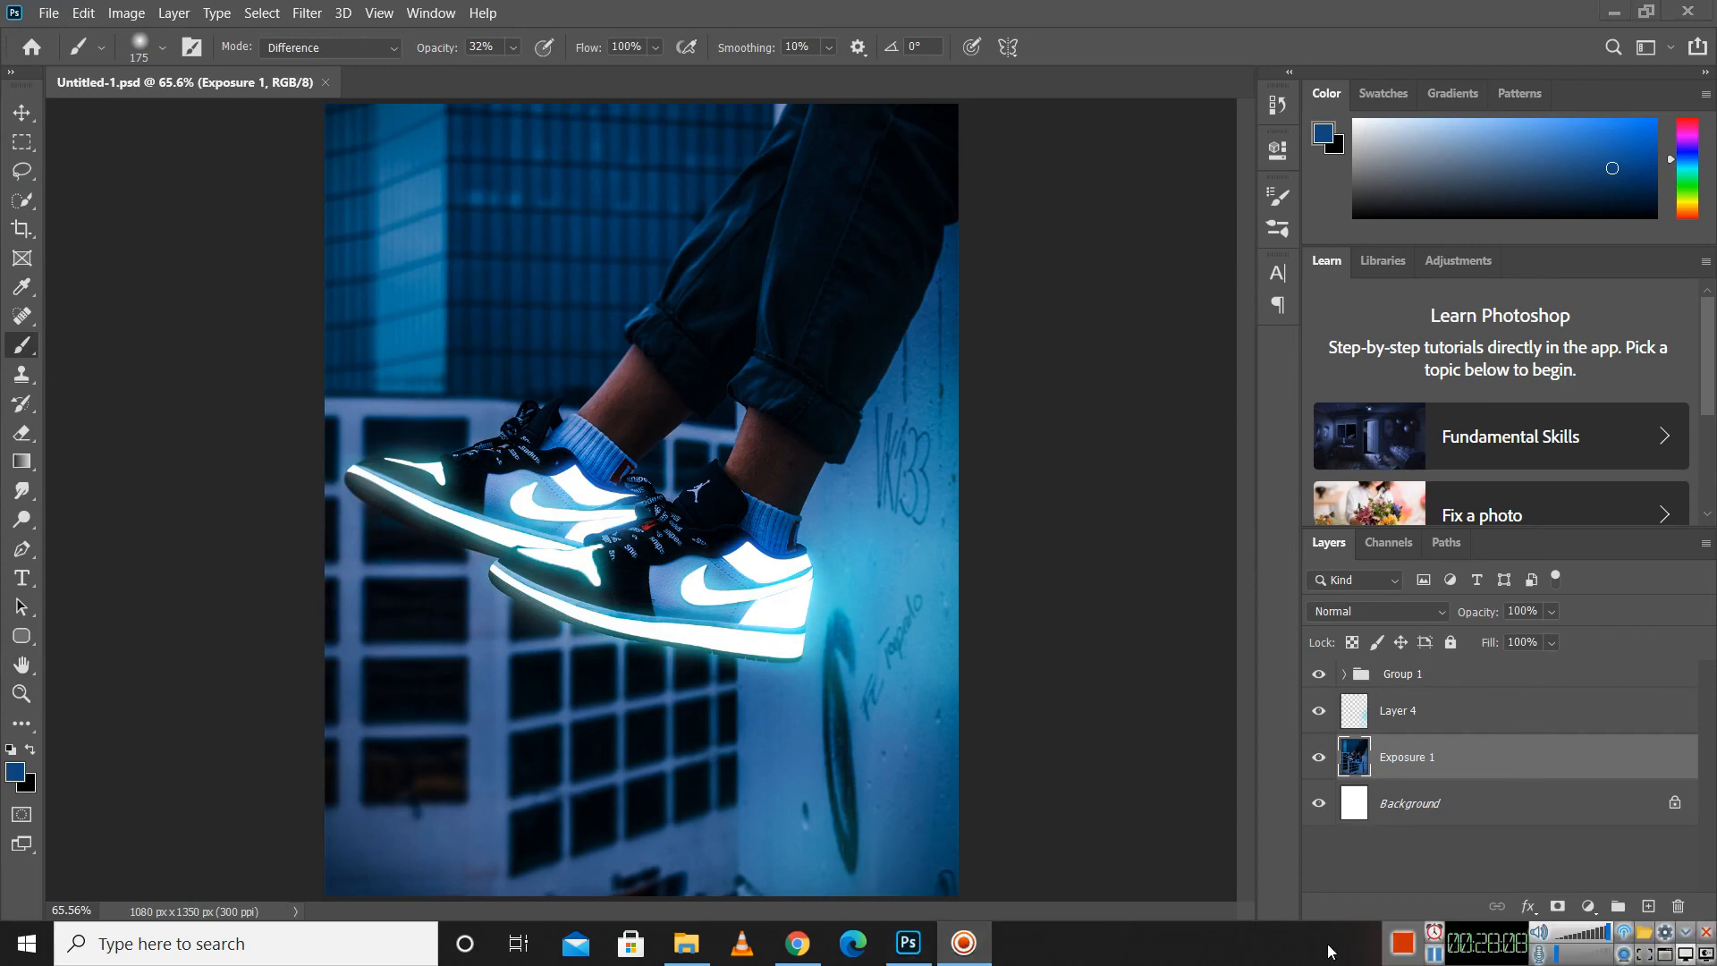
{"action": "left_click", "coordinate": [1395, 950]}
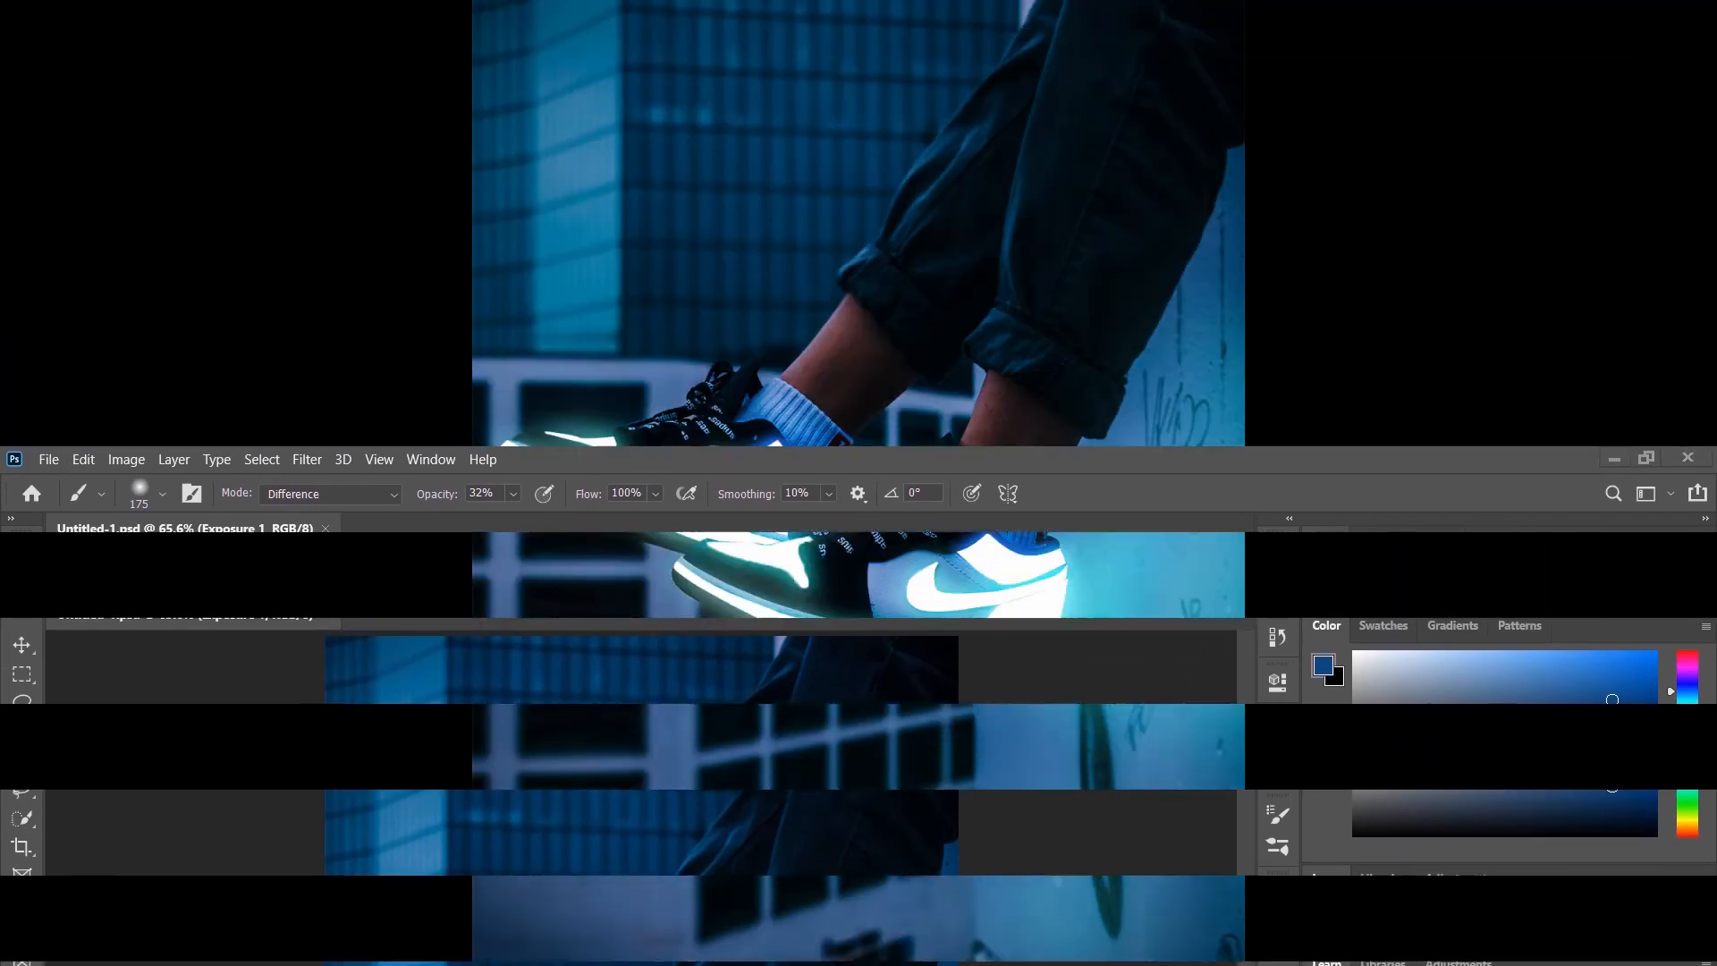